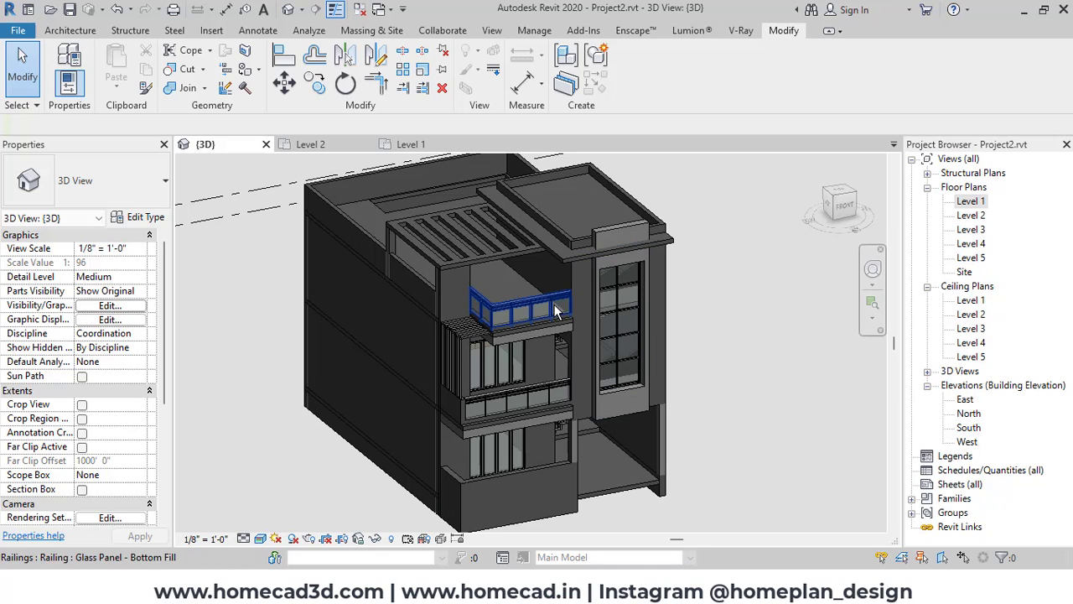
Step: View the Level 2 floor plan and the South elevation, and inspect the Level 1, Level 2 and Level 3 lines
double_click(971, 215)
scroll(621, 285, down, 5)
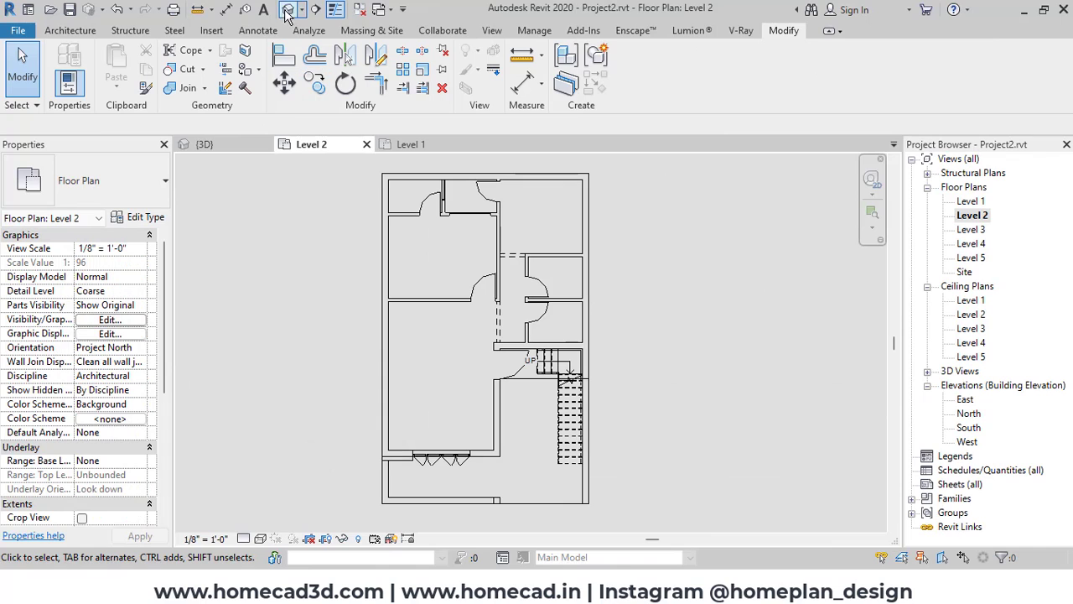
double_click(969, 427)
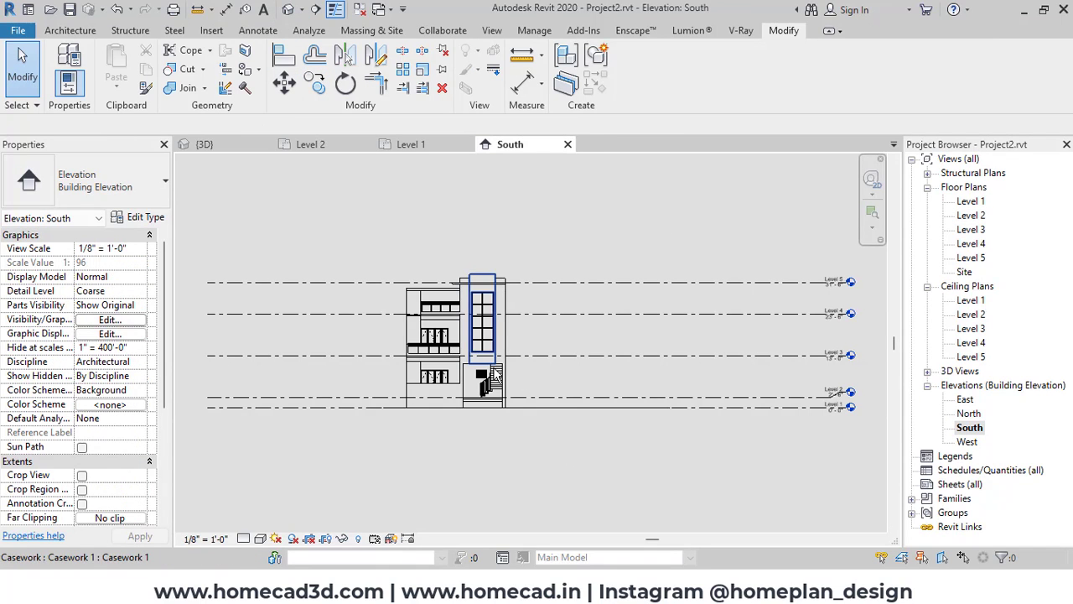
scroll(554, 391, down, 1)
middle_drag(555, 391, 483, 383)
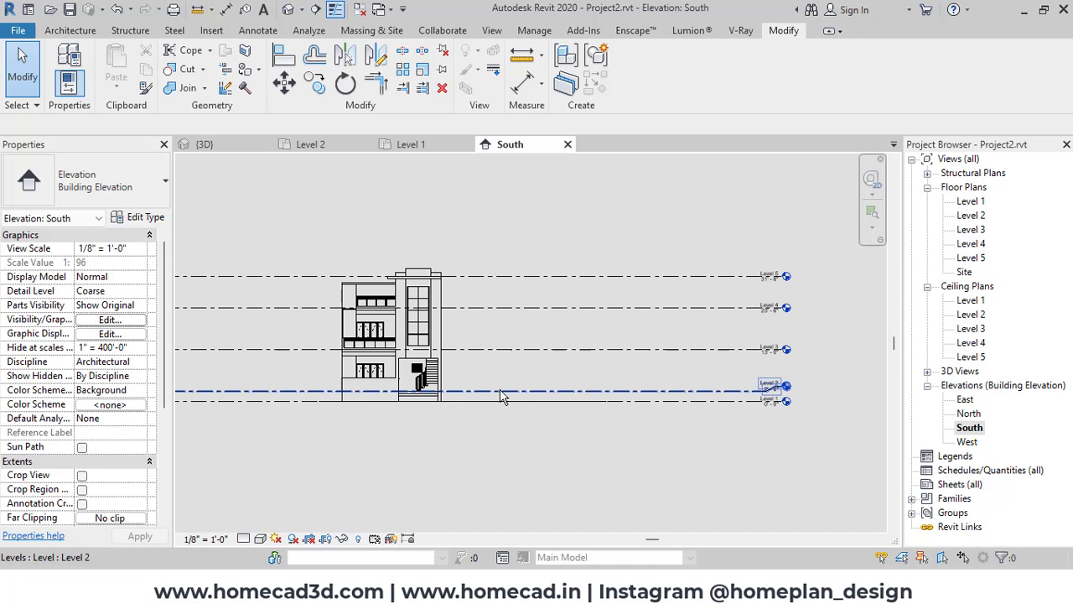
click(500, 400)
click(495, 350)
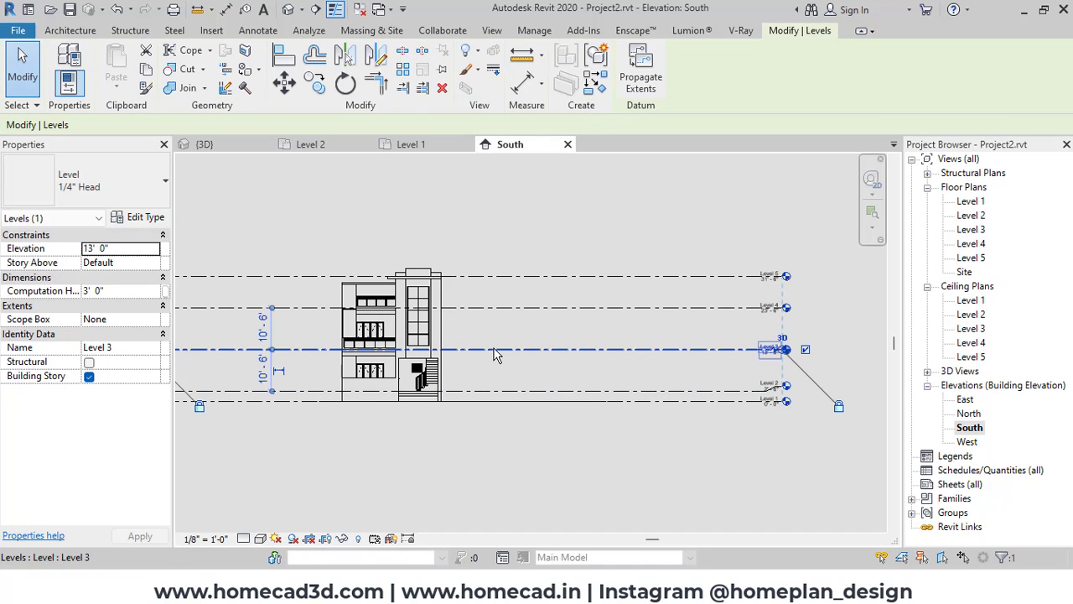
click(503, 390)
scroll(442, 385, up, 2)
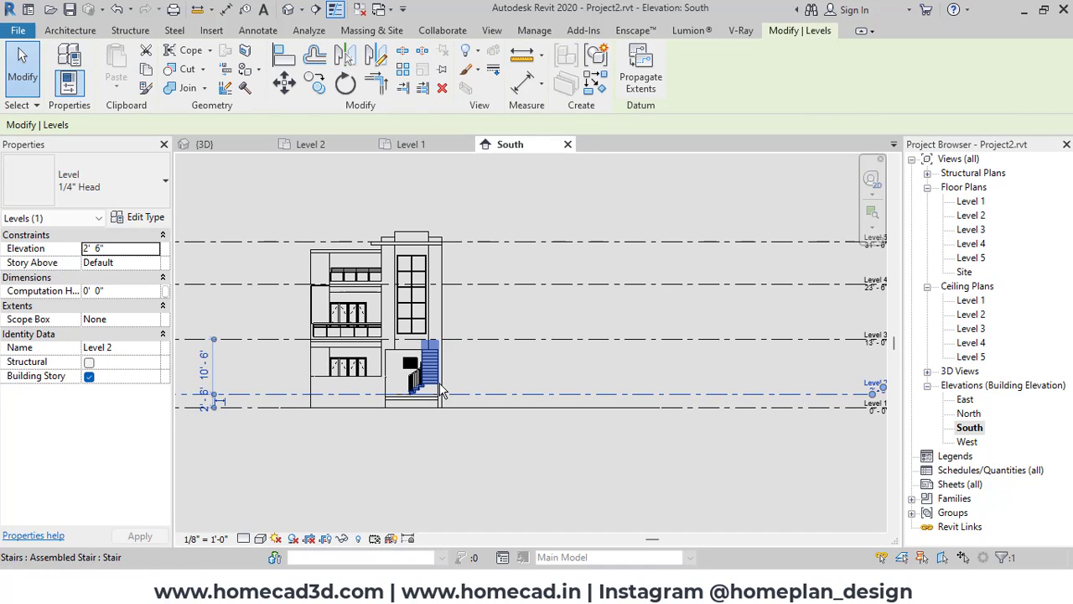
click(495, 343)
middle_drag(641, 375, 605, 379)
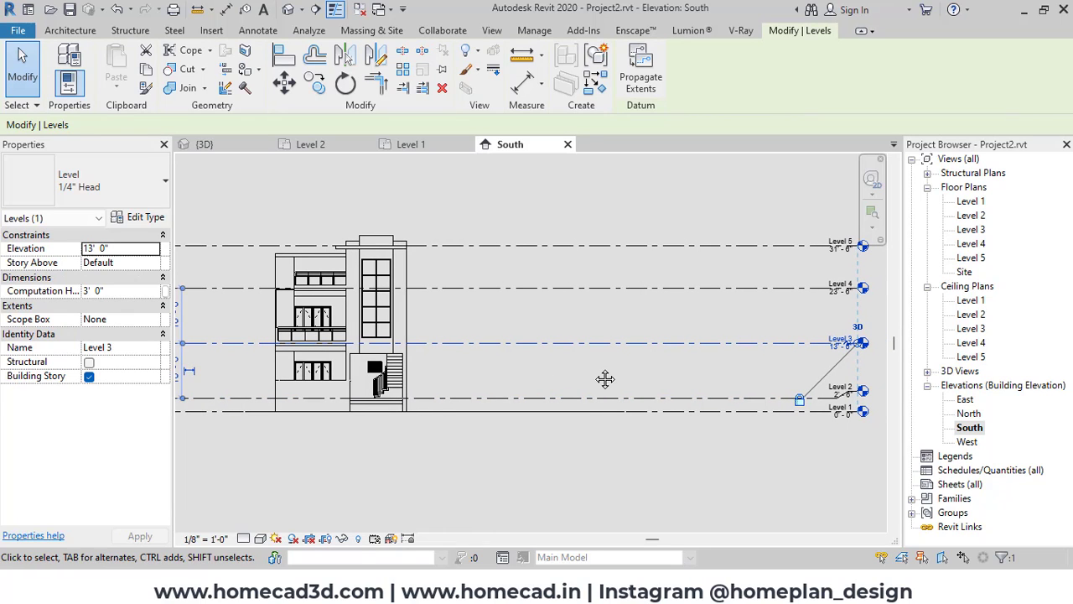
key(Escape)
Step: Review the Level 2 and Level 3 floor plans and return to the Level 2 floor plan
double_click(971, 215)
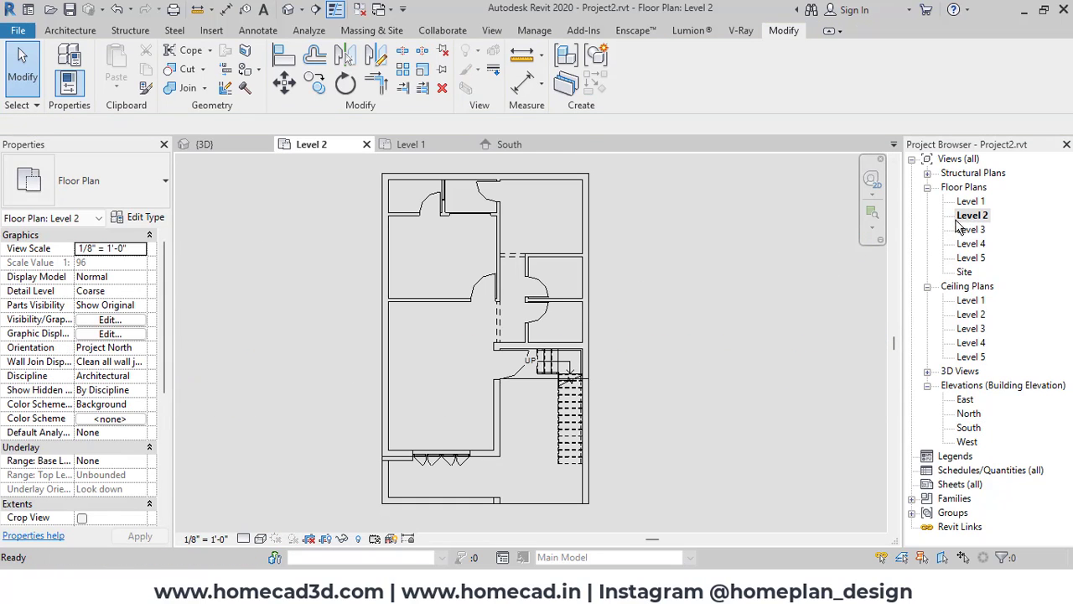
double_click(970, 231)
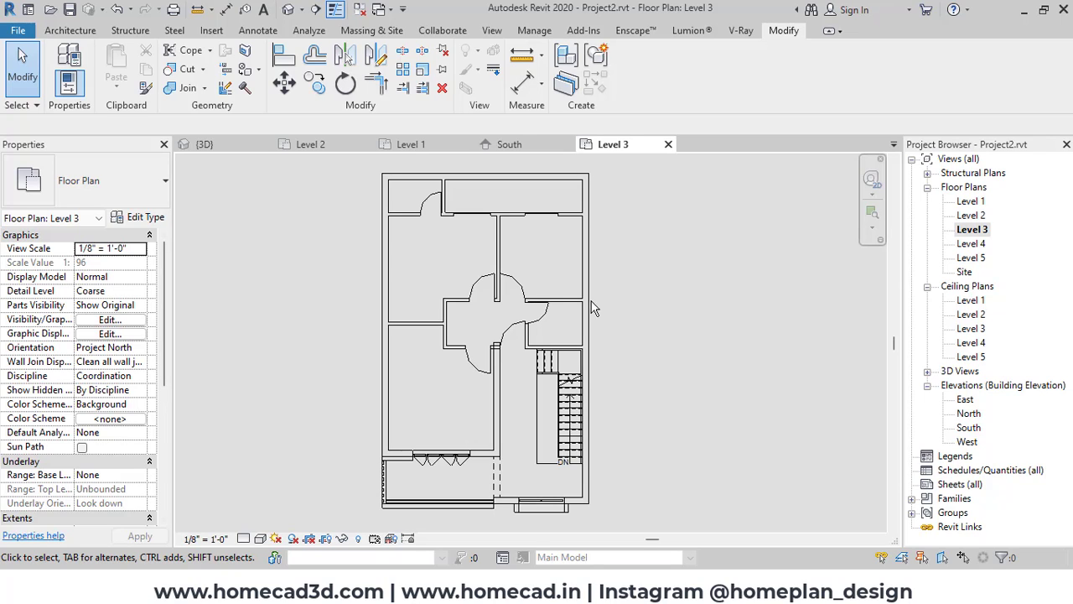
double_click(972, 215)
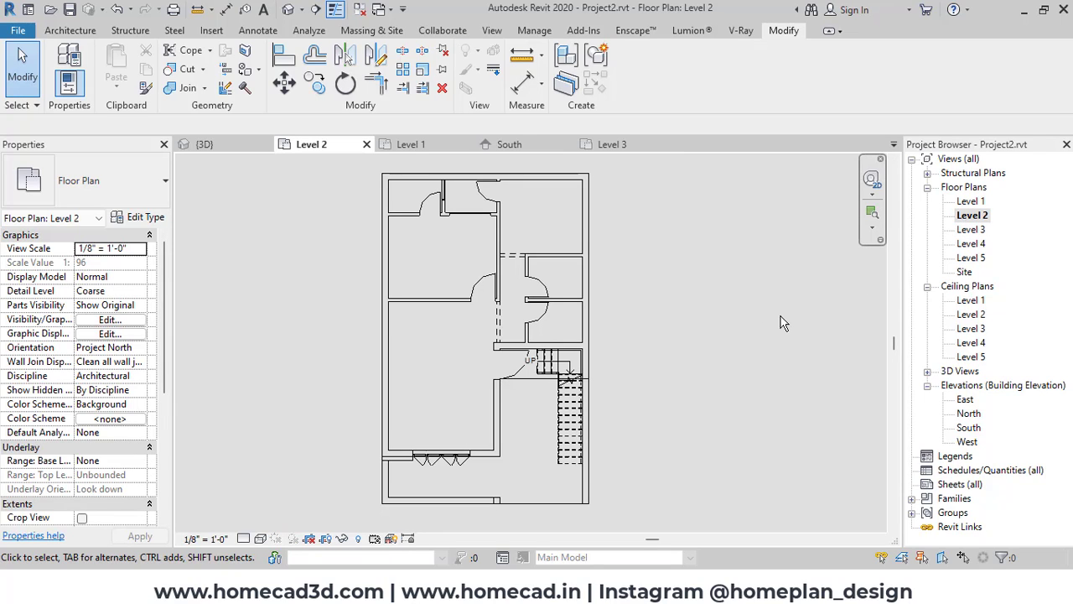
middle_drag(704, 348, 707, 353)
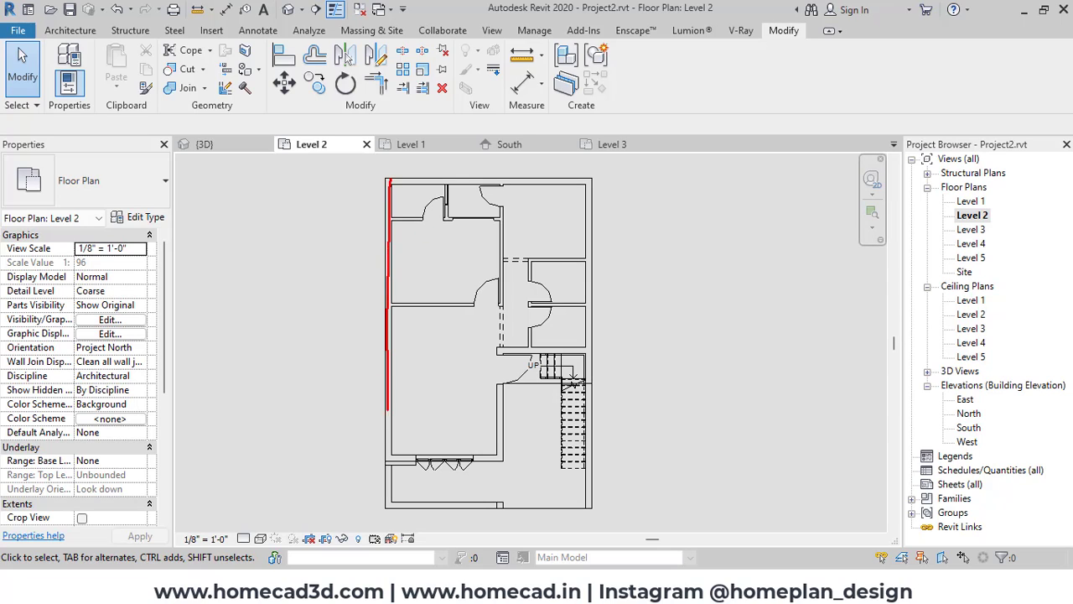
drag(502, 459, 507, 189)
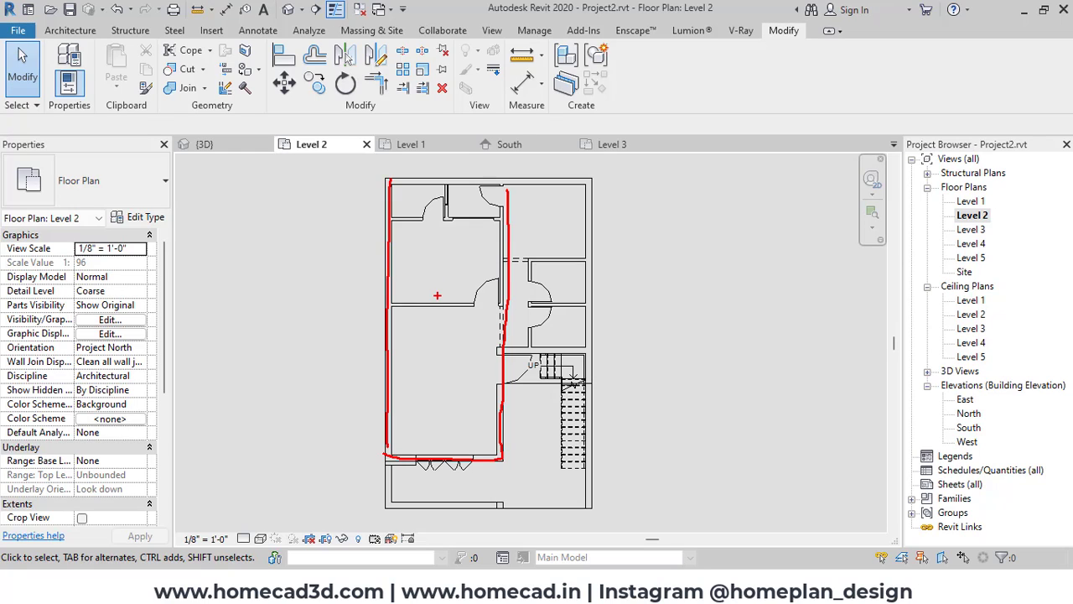
key(Escape)
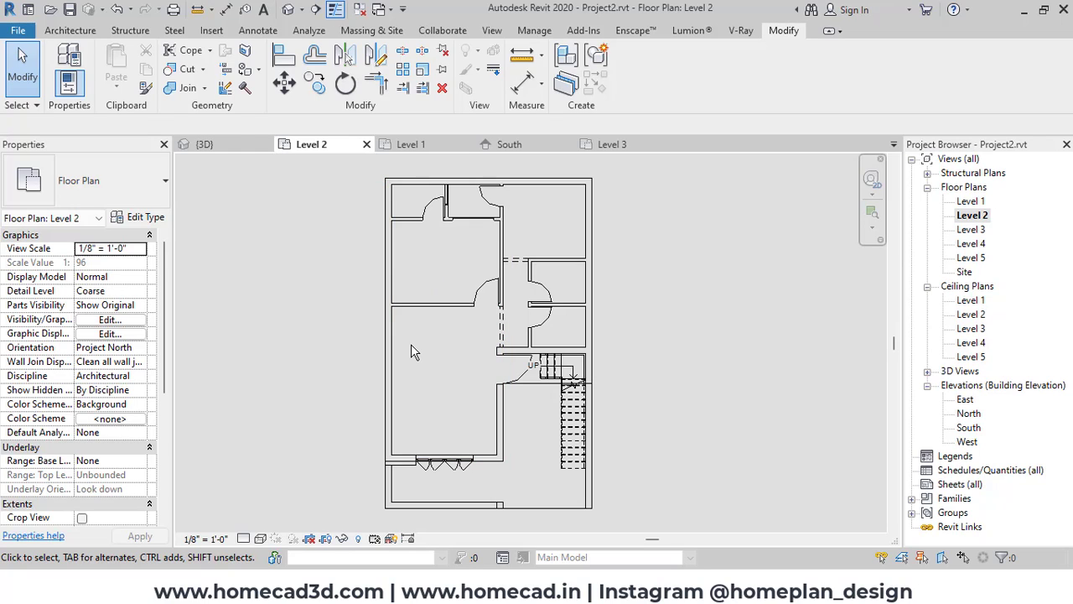
Step: Check the wall types of the long outer wall and the horizontal partition wall in the Level 2 plan
scroll(419, 360, up, 1)
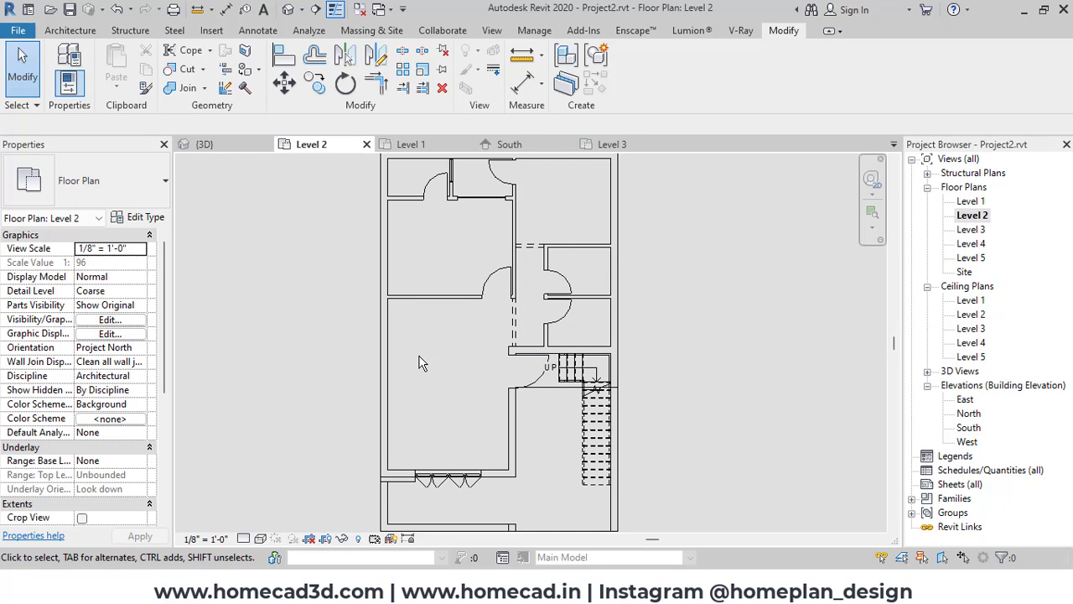
middle_drag(419, 362, 396, 367)
scroll(388, 357, up, 1)
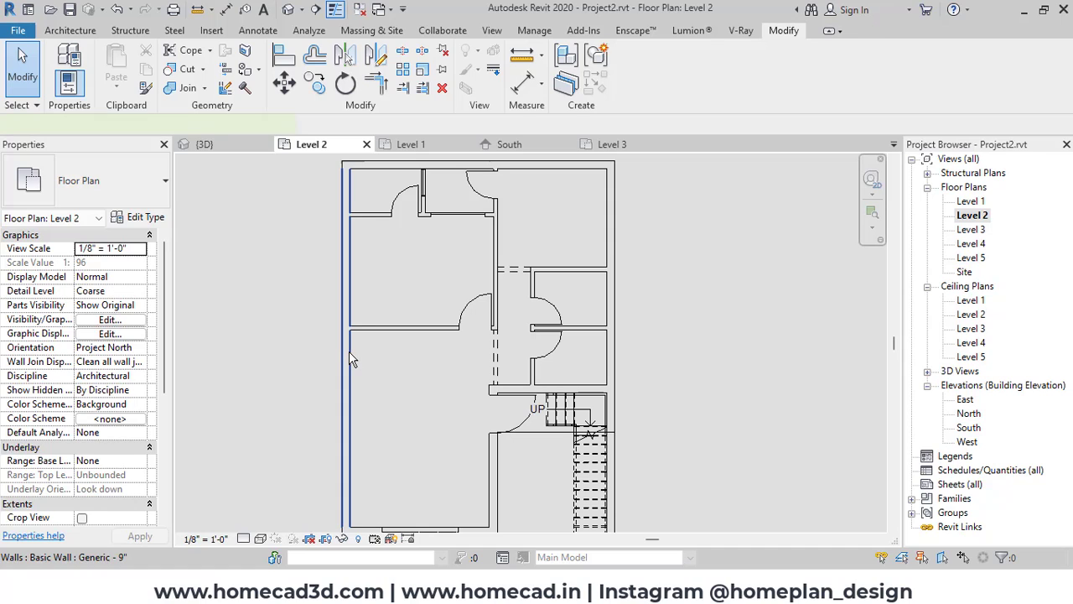
click(350, 359)
key(Escape)
click(374, 332)
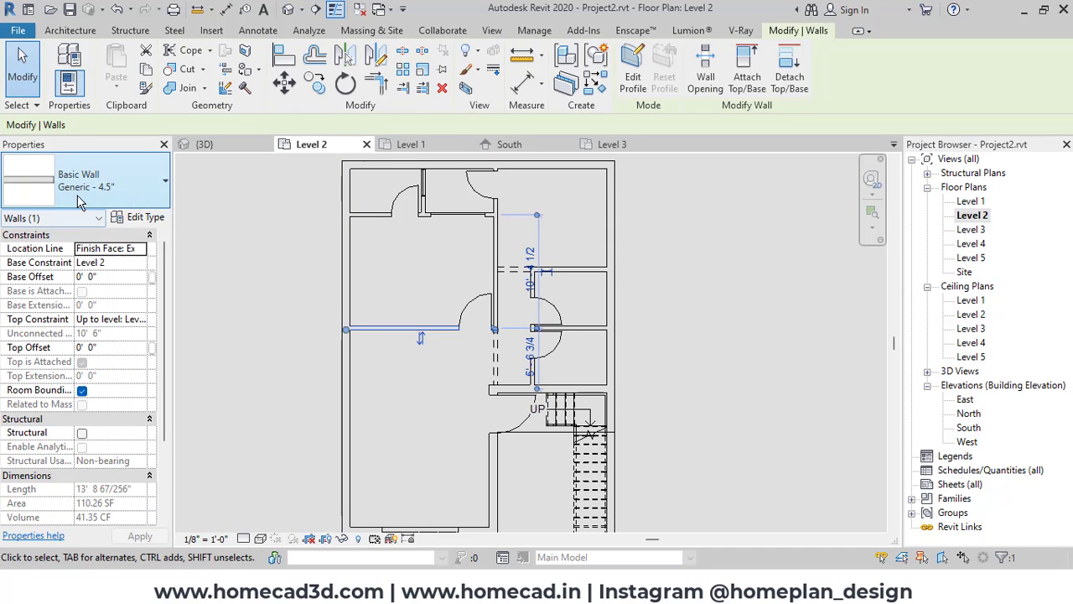
click(272, 319)
scroll(295, 357, up, 1)
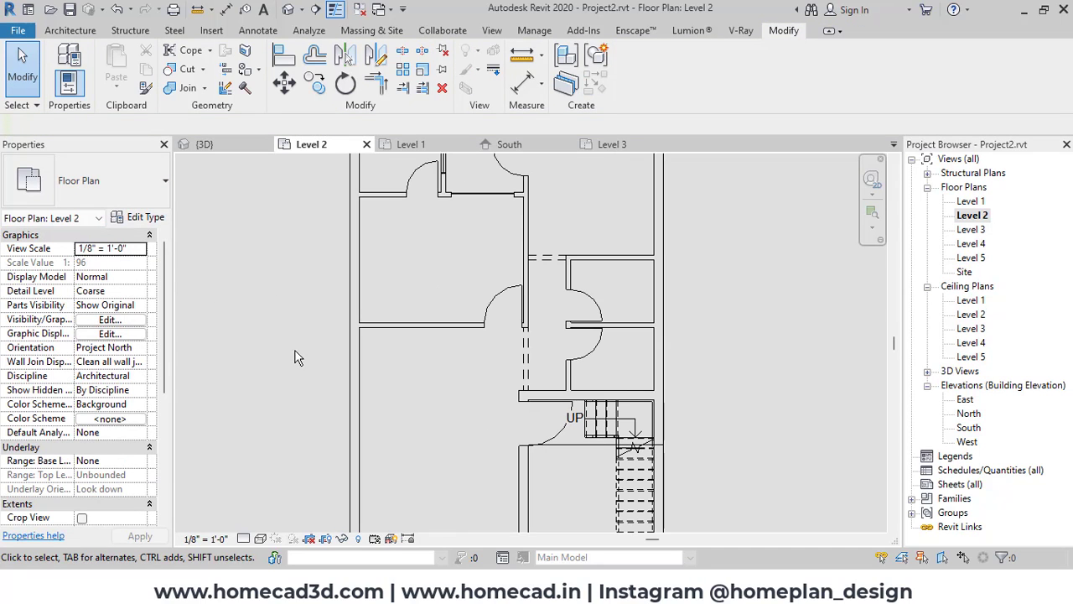
Step: Set the coarse scale fill pattern of the outer wall's type, Generic - 9", to Solid fill
click(351, 348)
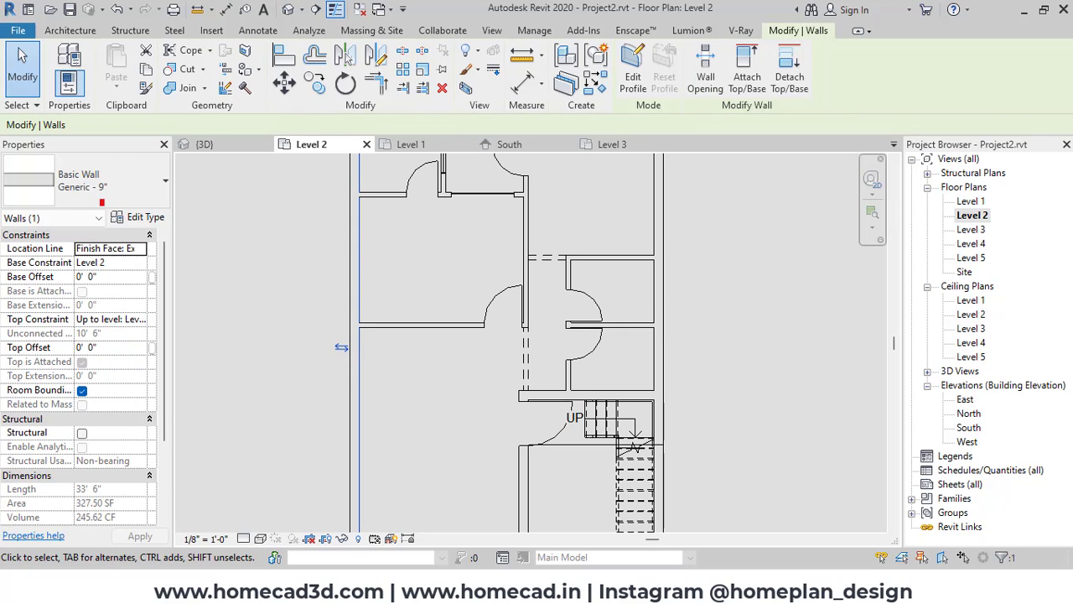
click(139, 217)
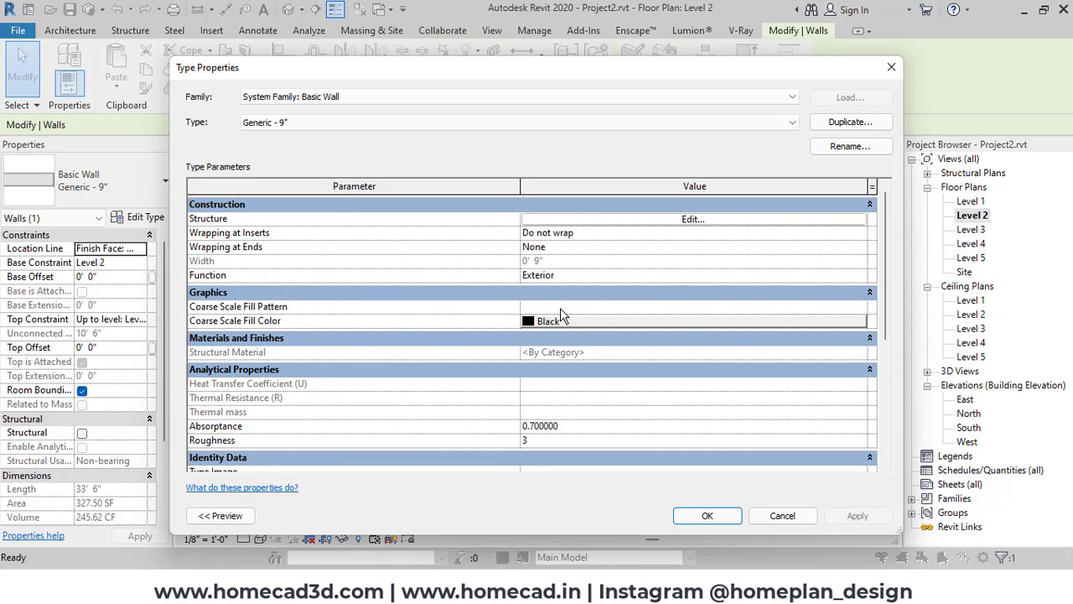
click(695, 307)
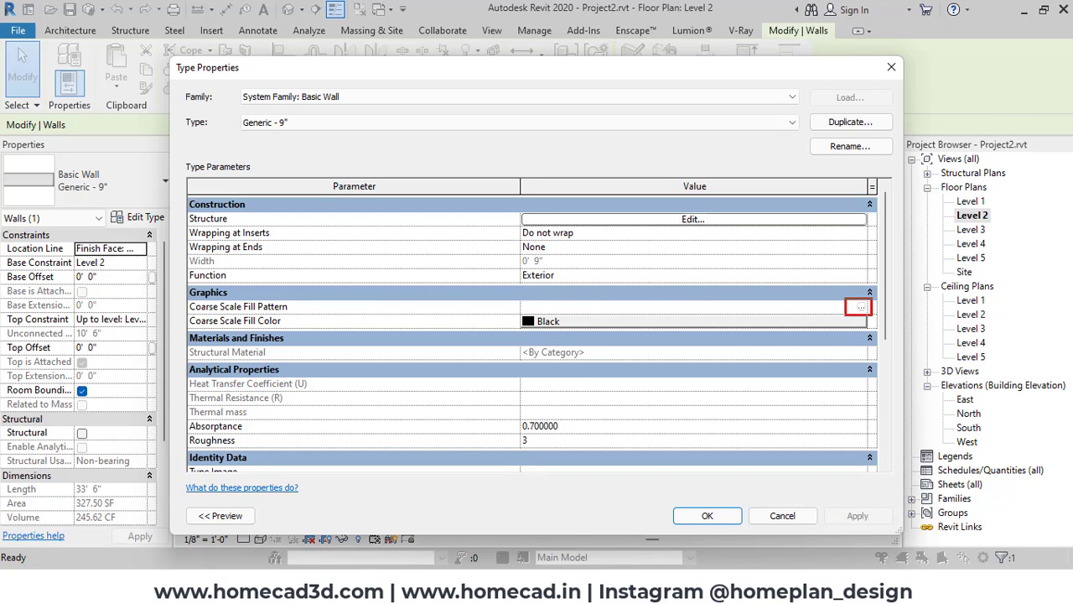
click(864, 311)
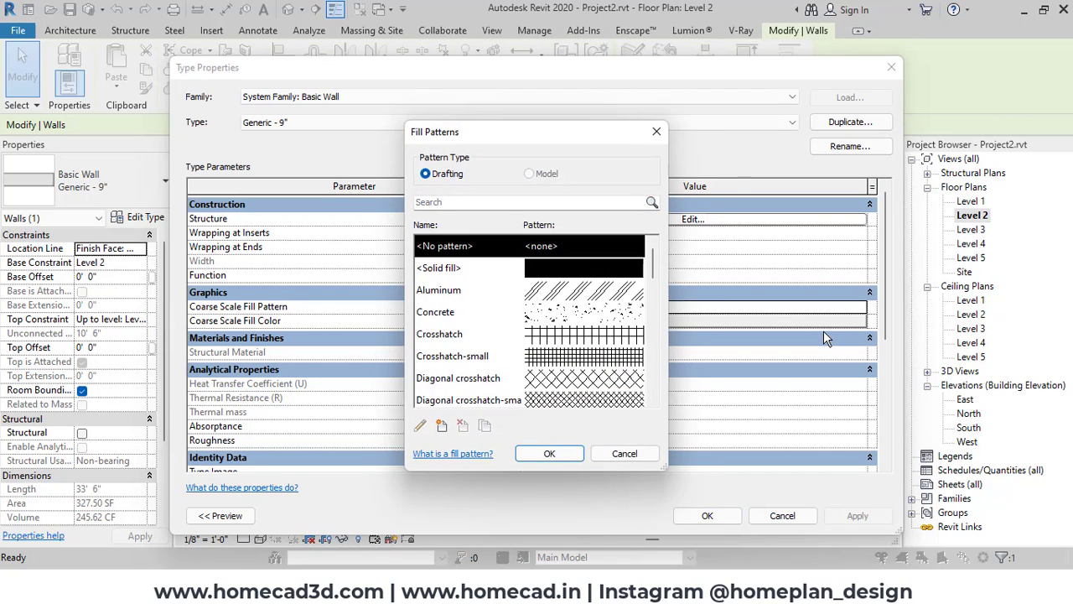
click(611, 270)
mouse_move(653, 265)
mouse_down()
mouse_move(660, 366)
mouse_move(662, 250)
mouse_up()
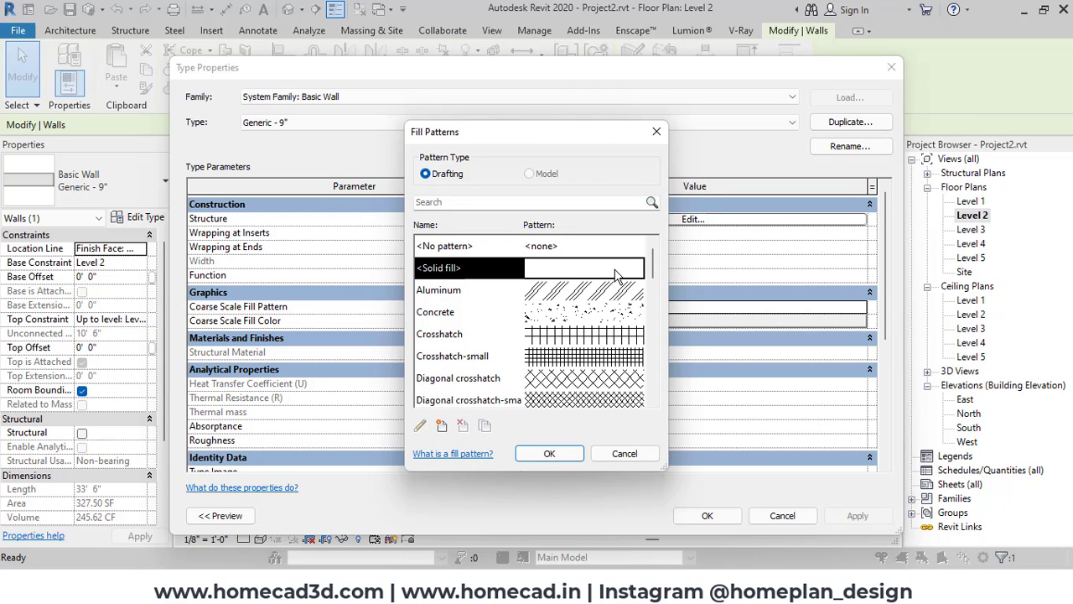
click(553, 453)
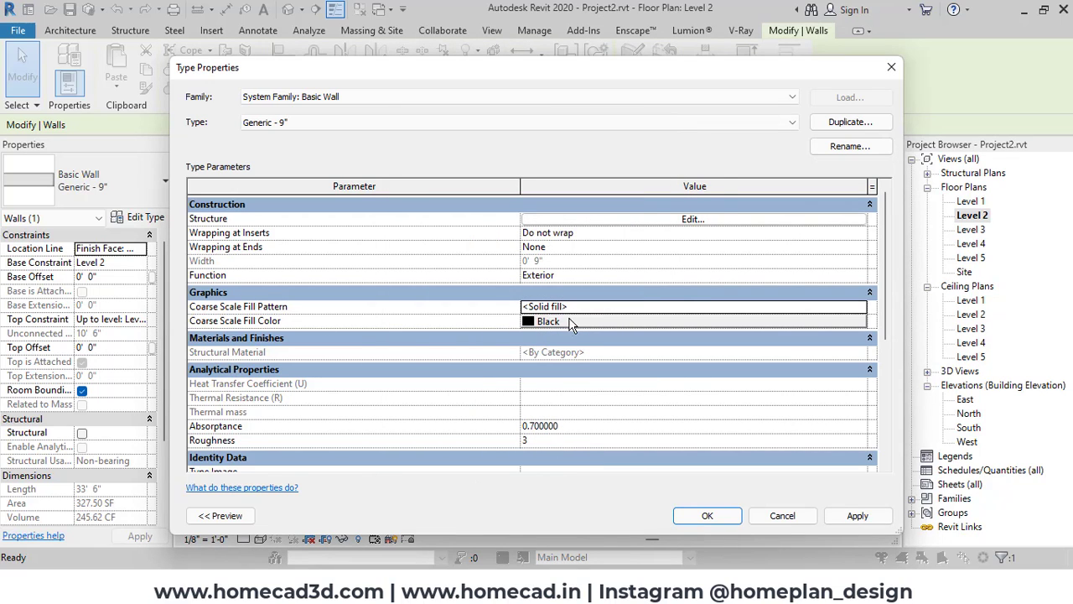
Step: Choose Black as the coarse scale fill color for the Generic - 9" wall type and apply the type changes
click(550, 325)
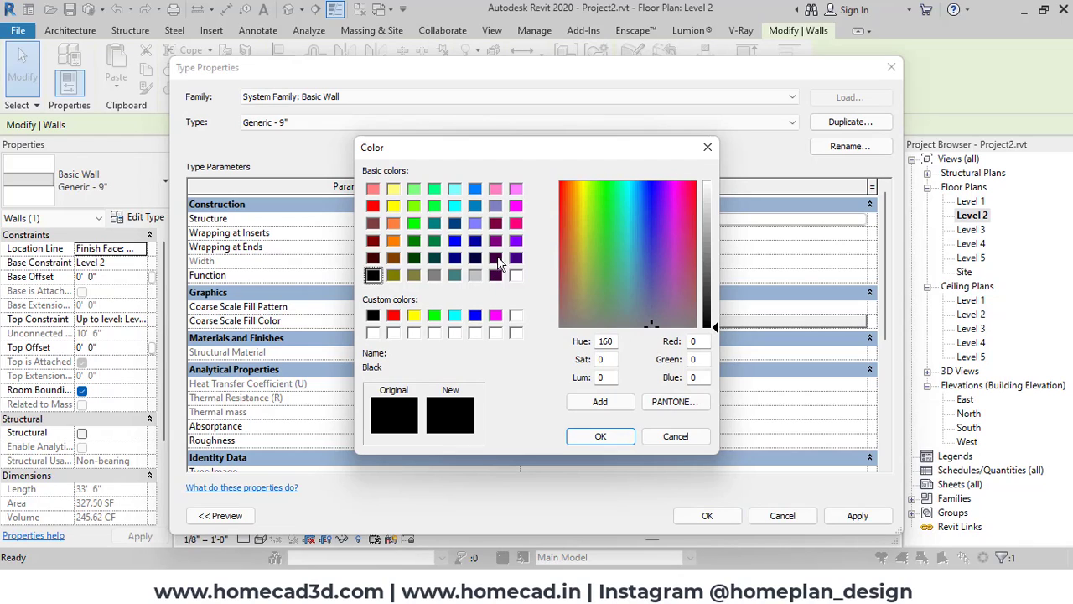
click(371, 276)
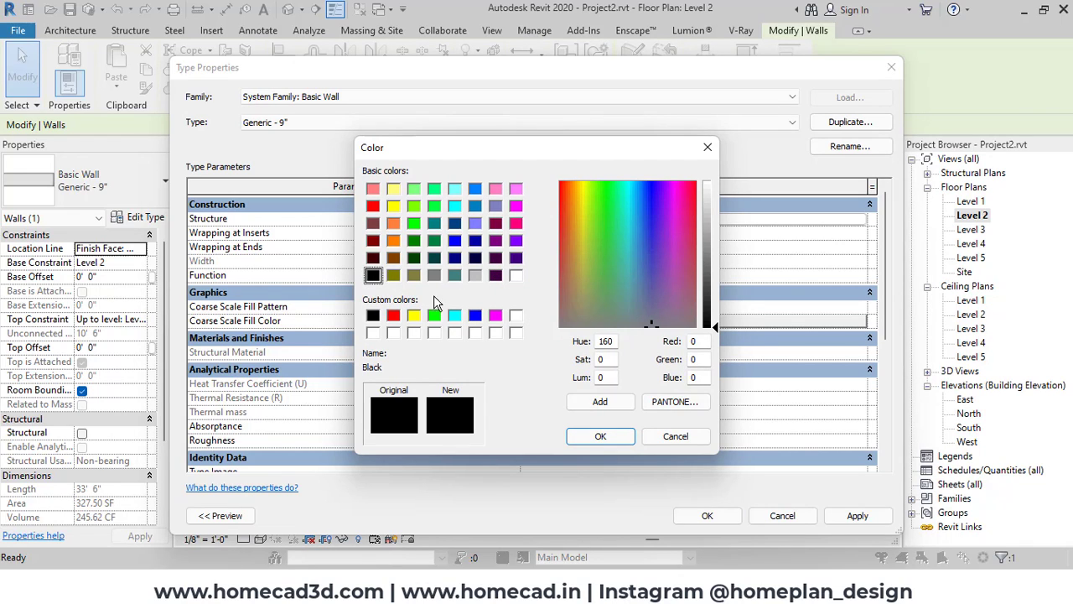
click(616, 437)
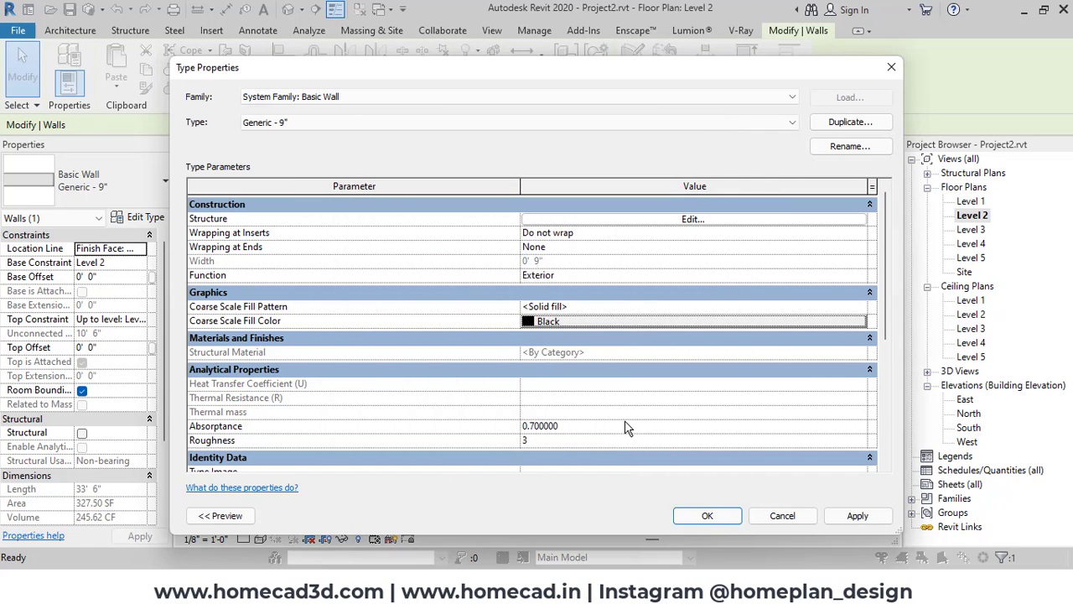
click(706, 516)
scroll(548, 325, down, 3)
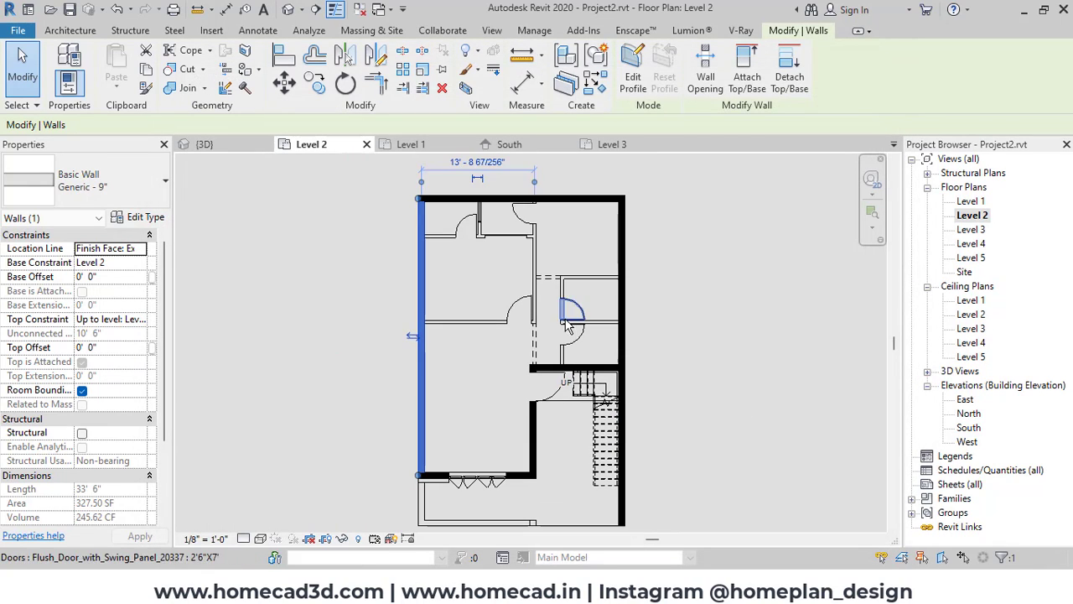
click(715, 331)
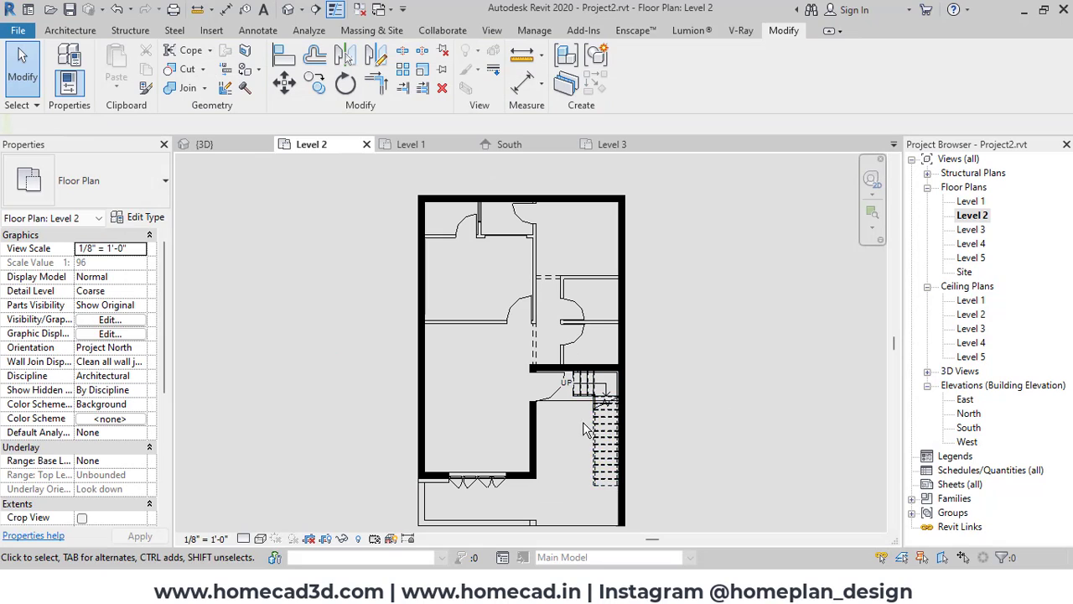
Step: Set the coarse scale fill pattern of the horizontal partition wall's type, Generic - 4.5", to Solid fill and apply it
scroll(659, 415, up, 1)
middle_drag(730, 394, 731, 407)
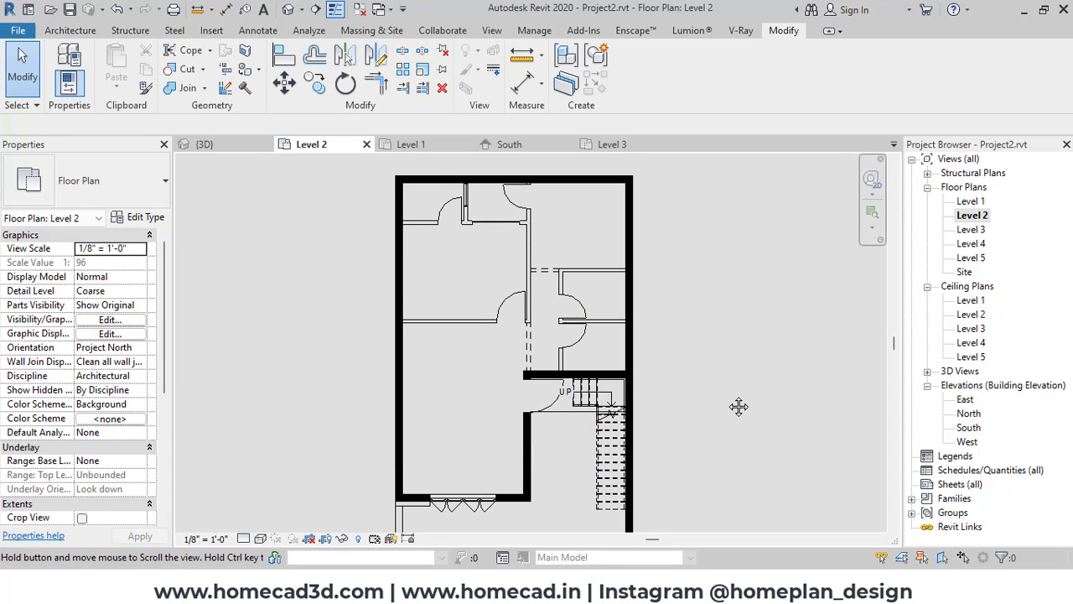
scroll(461, 356, up, 1)
click(453, 315)
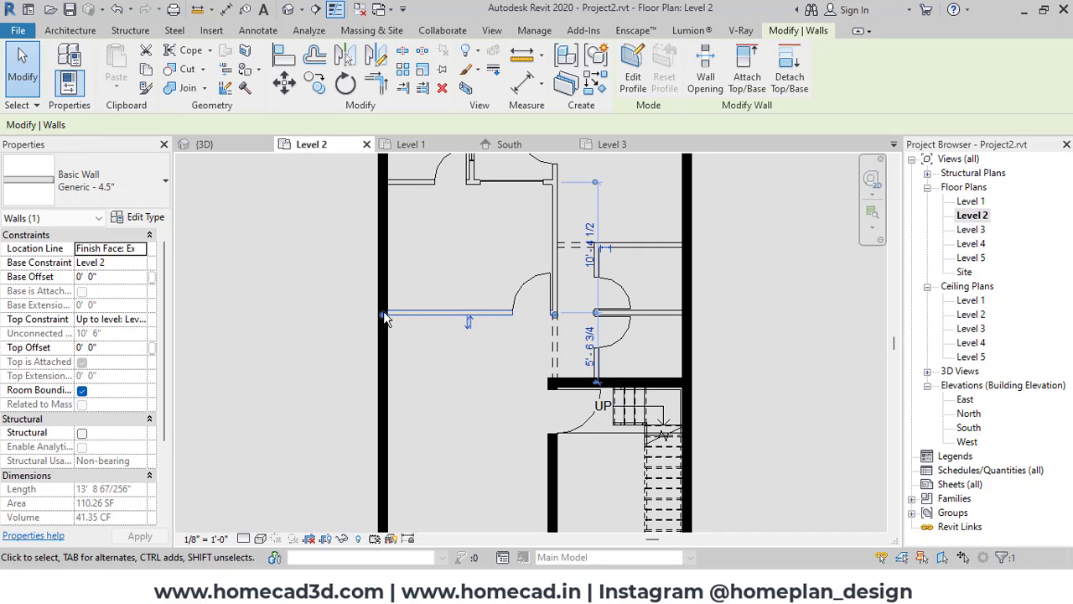
click(147, 217)
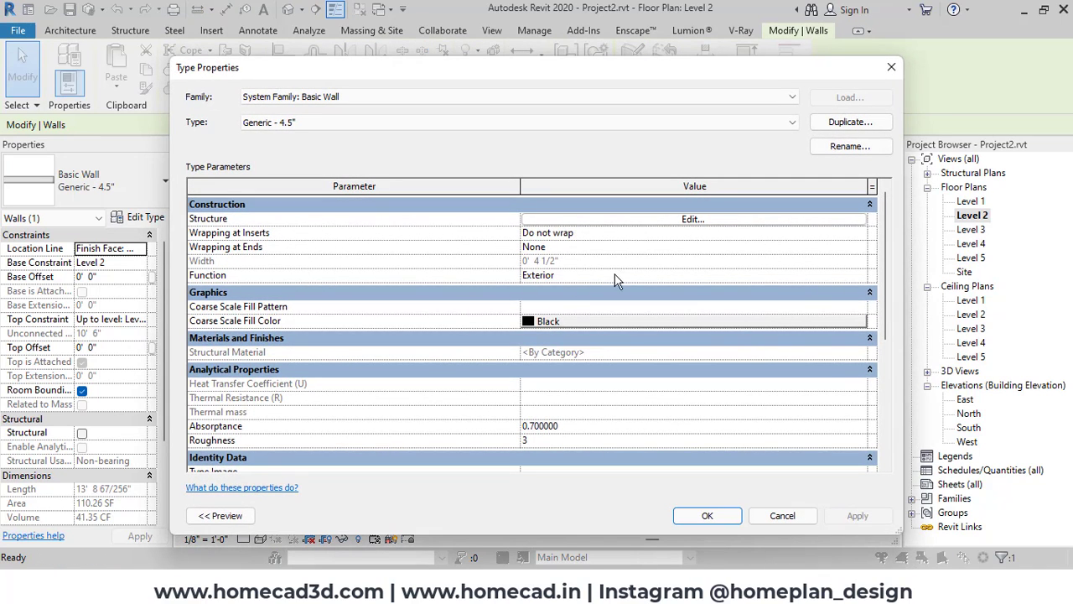
scroll(633, 278, down, 1)
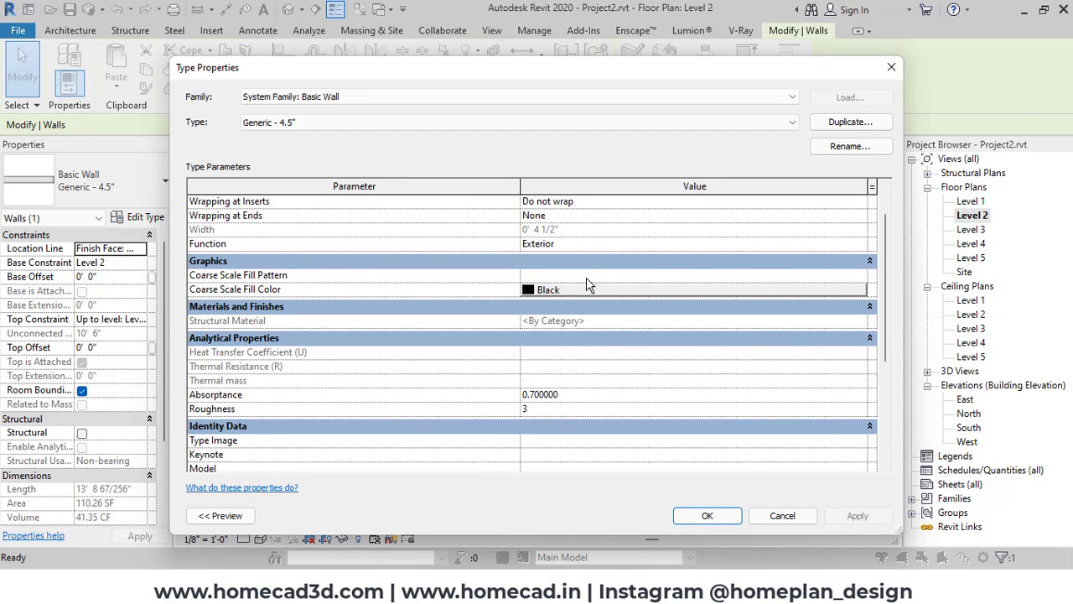
click(588, 279)
click(860, 277)
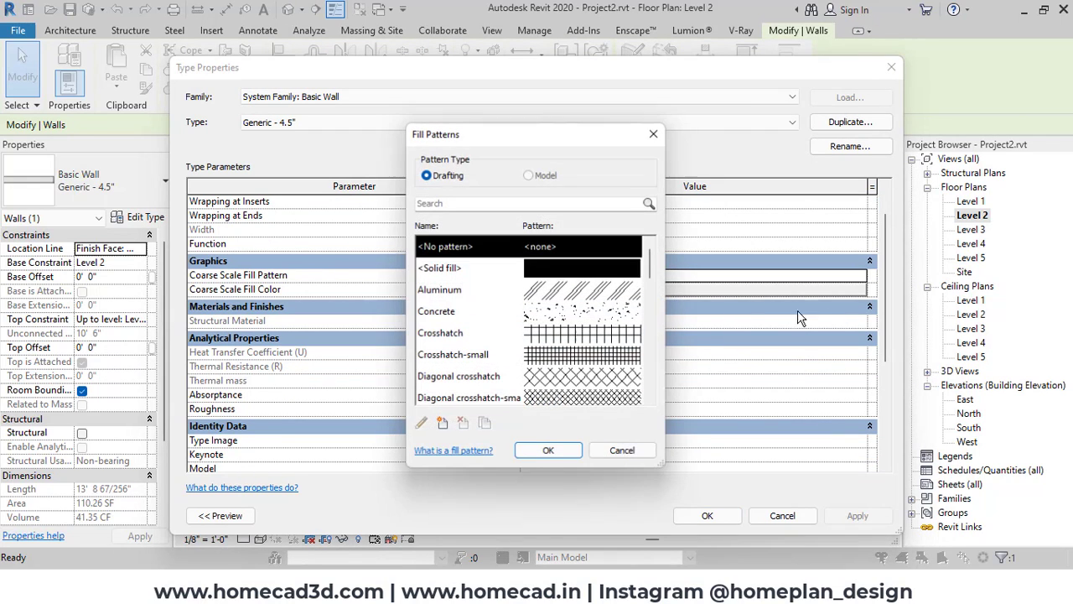
click(587, 271)
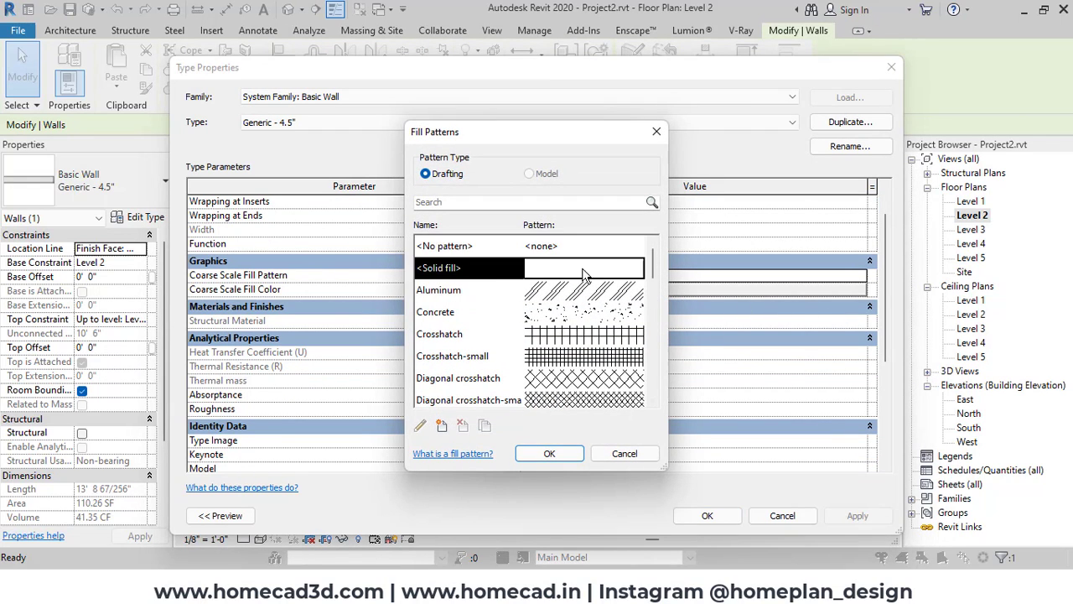
click(545, 452)
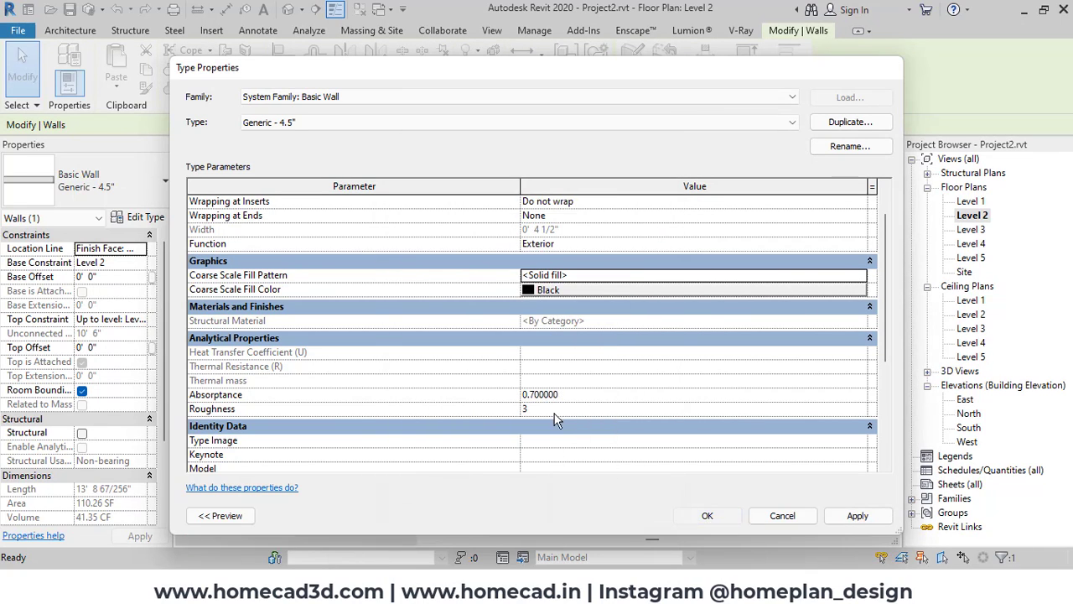
key(Return)
scroll(523, 352, down, 3)
click(634, 320)
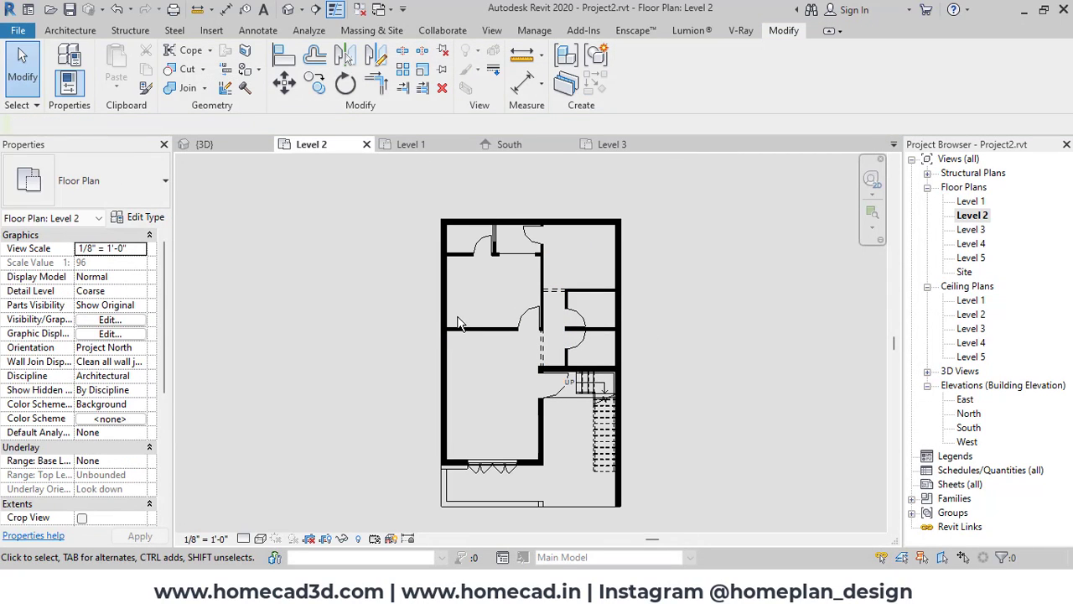
Step: Open the Level 3 floor plan and examine the wall fills and the area around the staircase
double_click(971, 231)
scroll(432, 223, up, 1)
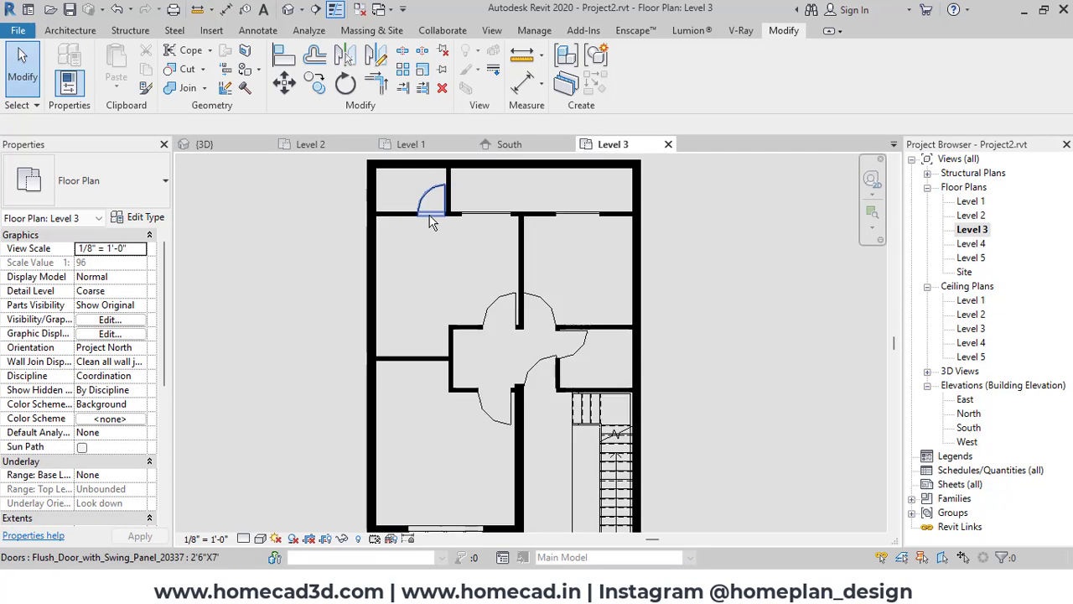
scroll(430, 218, up, 1)
scroll(578, 262, down, 3)
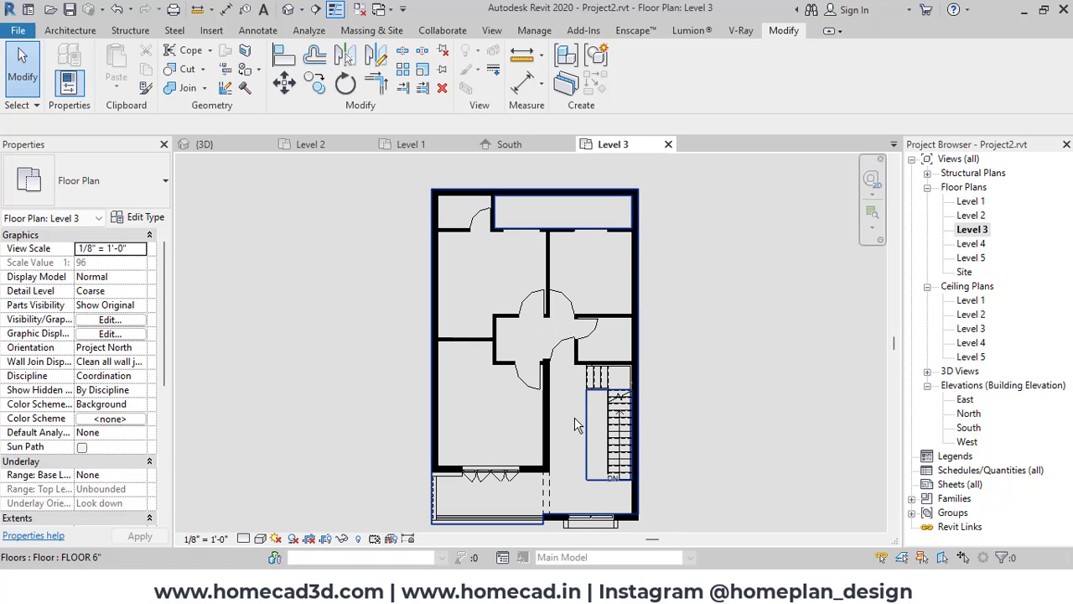
scroll(596, 365, up, 3)
scroll(583, 367, down, 3)
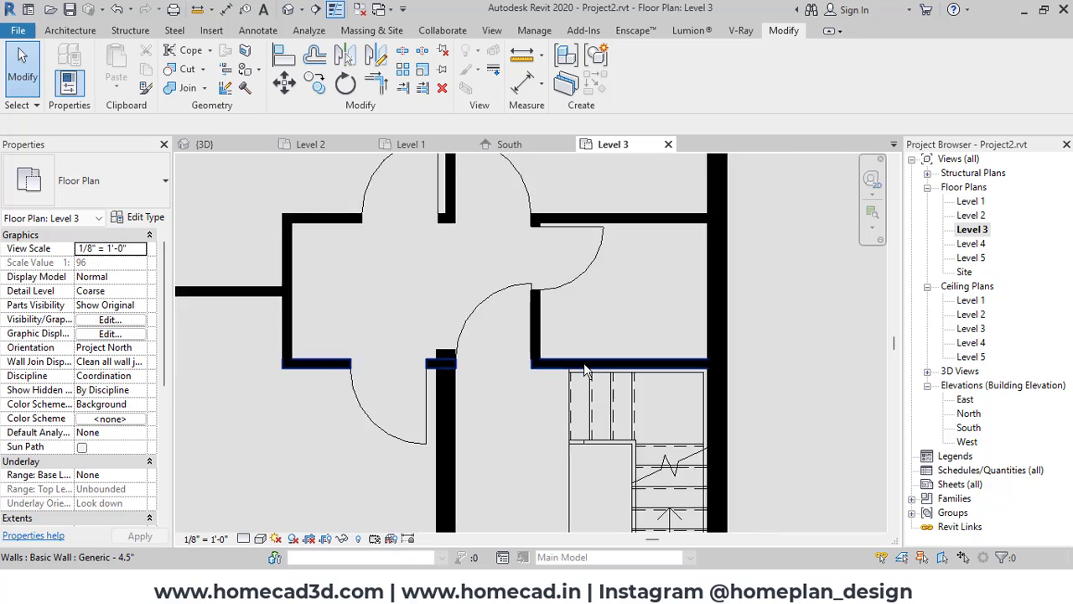
middle_drag(571, 392, 597, 310)
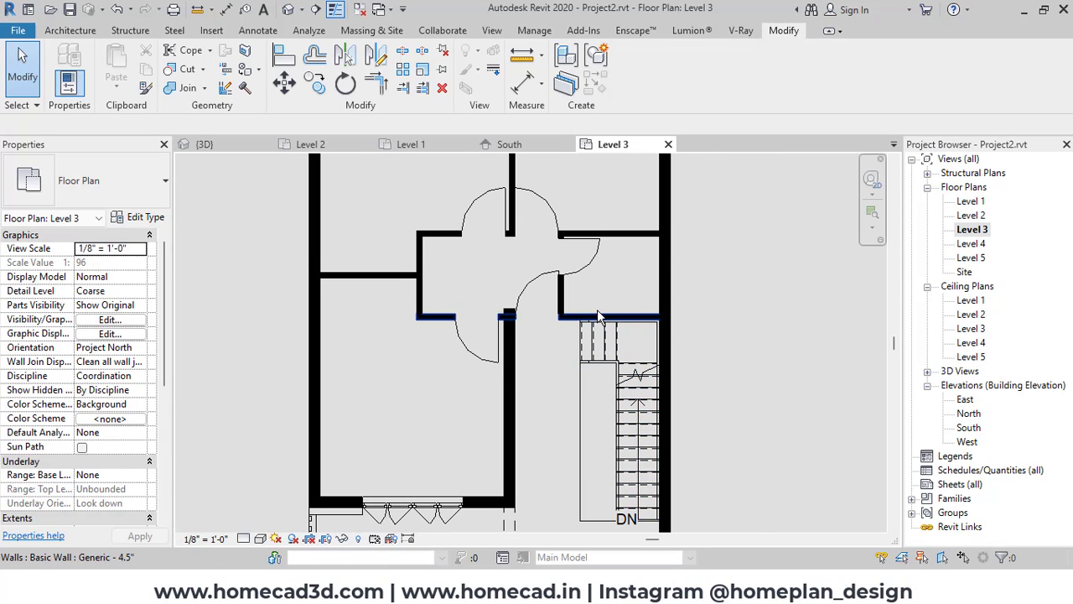
scroll(539, 294, down, 3)
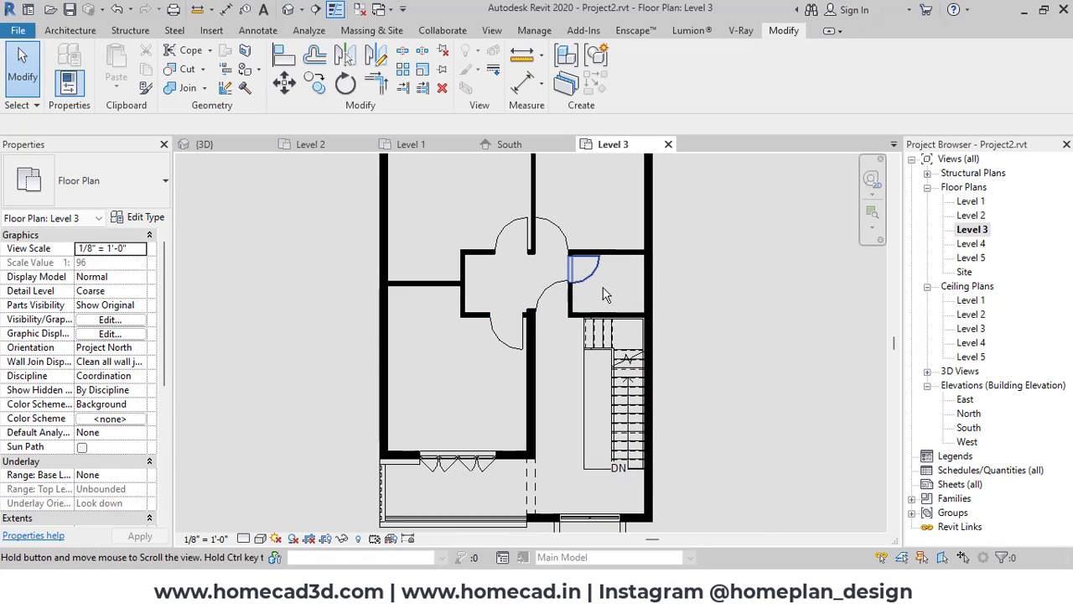
Step: Inspect the louvered window beside the entrance staircase on the front of the house in the 3D view
click(288, 9)
middle_drag(597, 402, 619, 356)
middle_drag(619, 356, 602, 333)
mouse_move(602, 333)
middle_down()
mouse_move(625, 381)
mouse_move(592, 346)
mouse_move(595, 356)
mouse_move(545, 335)
mouse_move(520, 294)
mouse_move(584, 349)
mouse_move(611, 318)
middle_up()
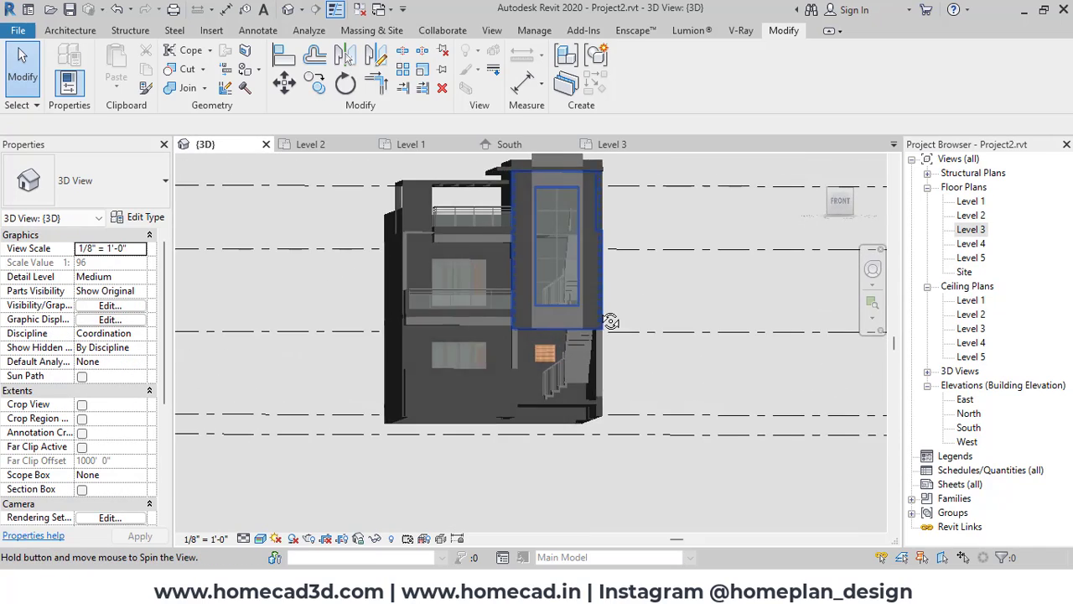
scroll(546, 358, up, 3)
click(545, 360)
mouse_move(566, 363)
shift+middle_down()
mouse_move(592, 366)
mouse_move(561, 378)
mouse_move(542, 318)
mouse_move(574, 378)
shift+middle_up()
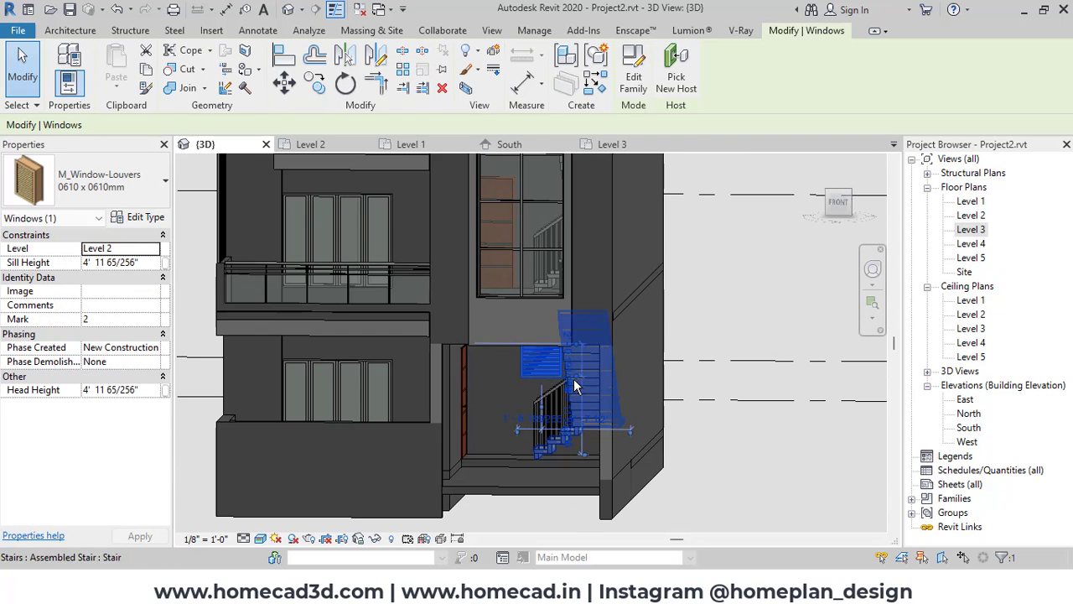
Step: Set the cut plane offset in the Level 2 plan's view range to 5' and apply it
double_click(971, 229)
double_click(970, 216)
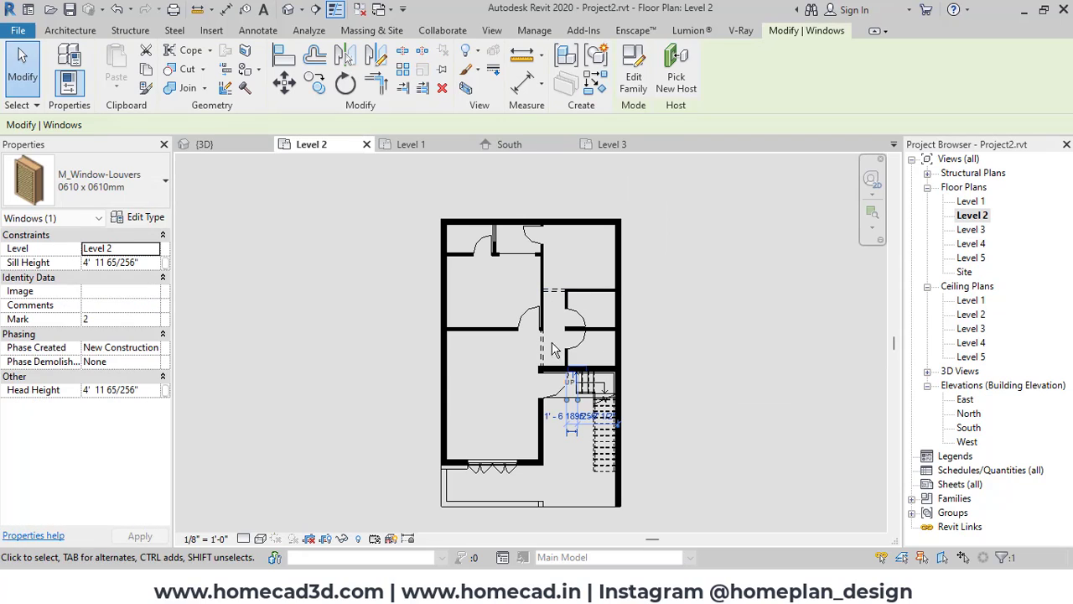
click(290, 353)
scroll(161, 343, down, 5)
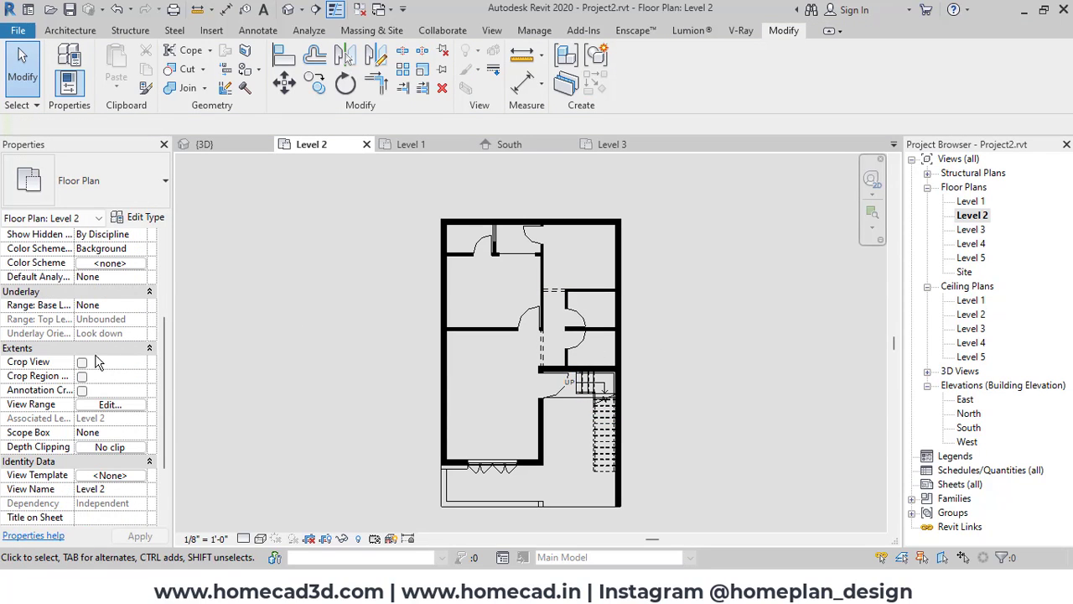
click(99, 404)
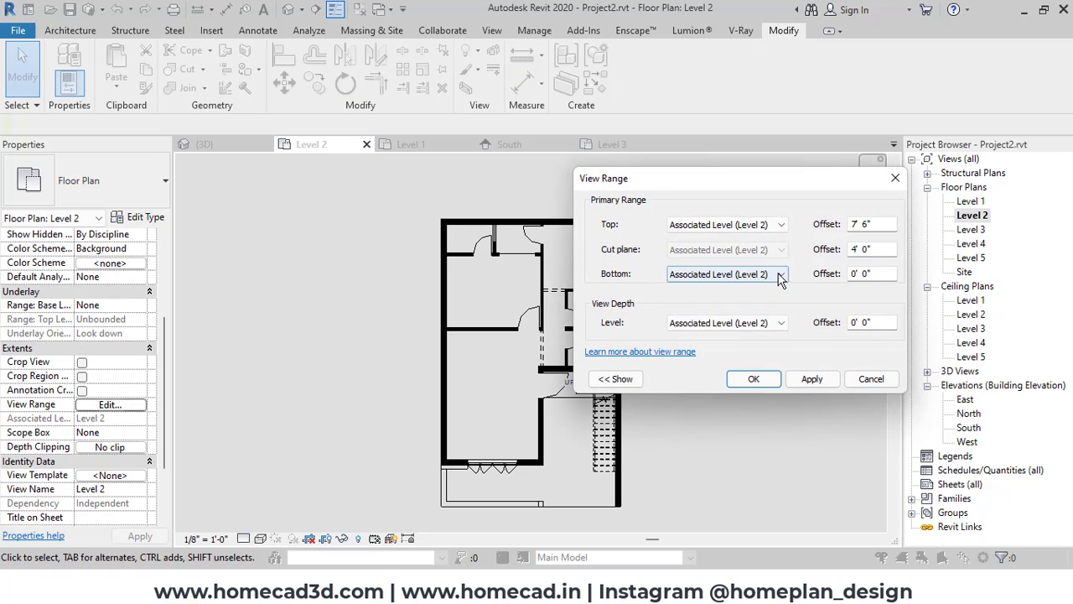
drag(877, 250, 812, 256)
text(5)
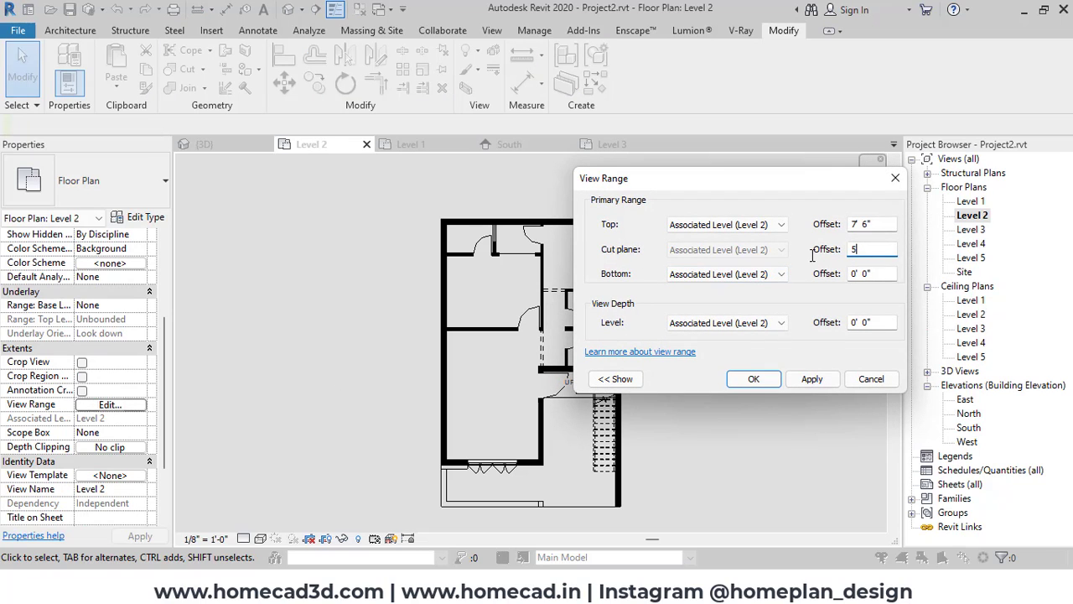
click(810, 378)
click(754, 379)
scroll(578, 377, up, 3)
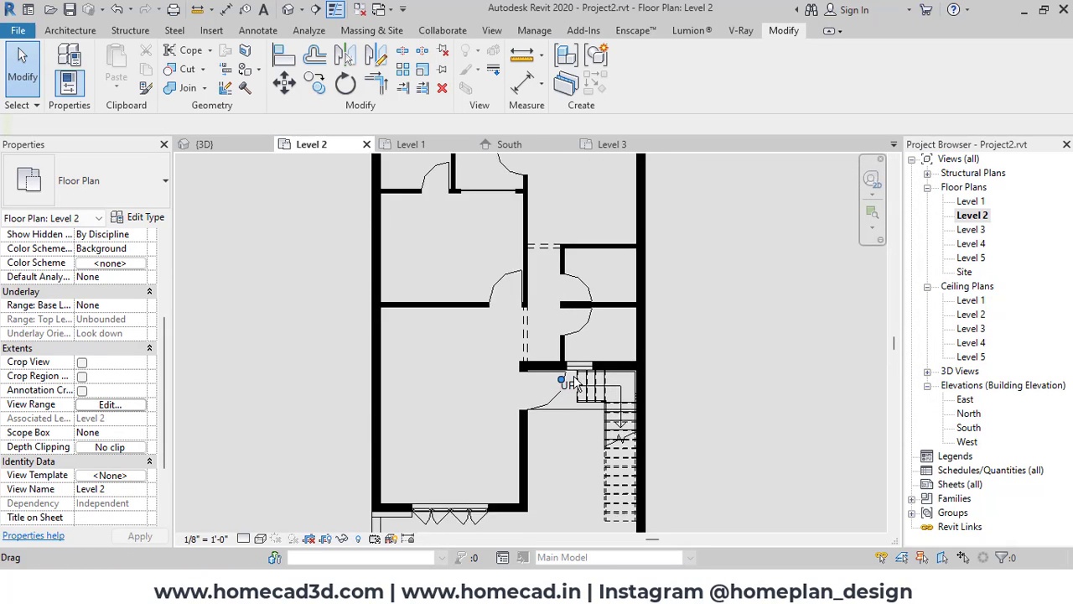
middle_drag(612, 363, 613, 451)
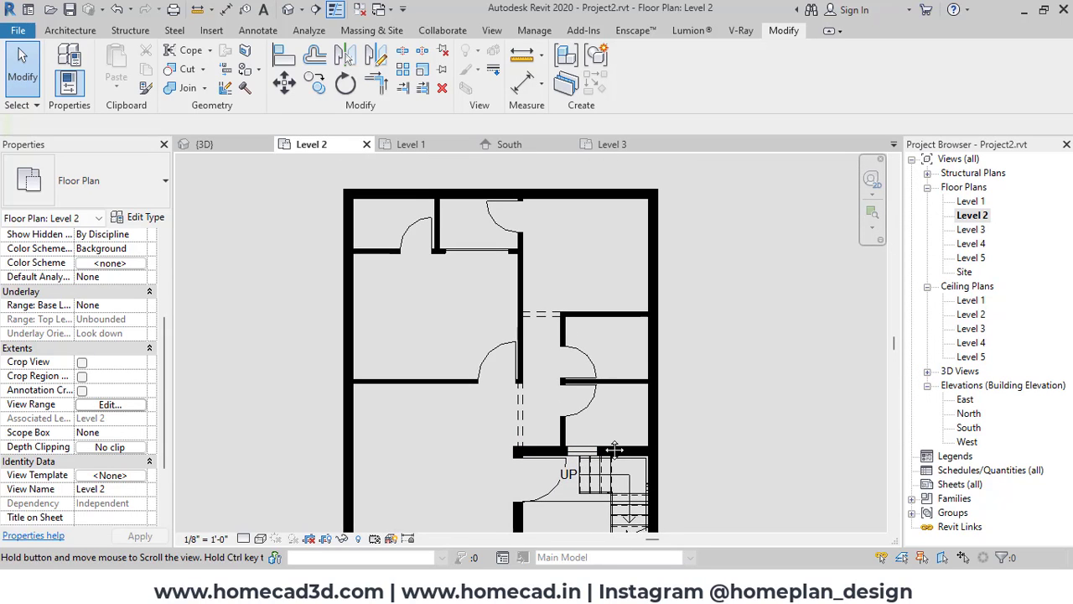
middle_drag(609, 380, 664, 304)
scroll(664, 304, down, 4)
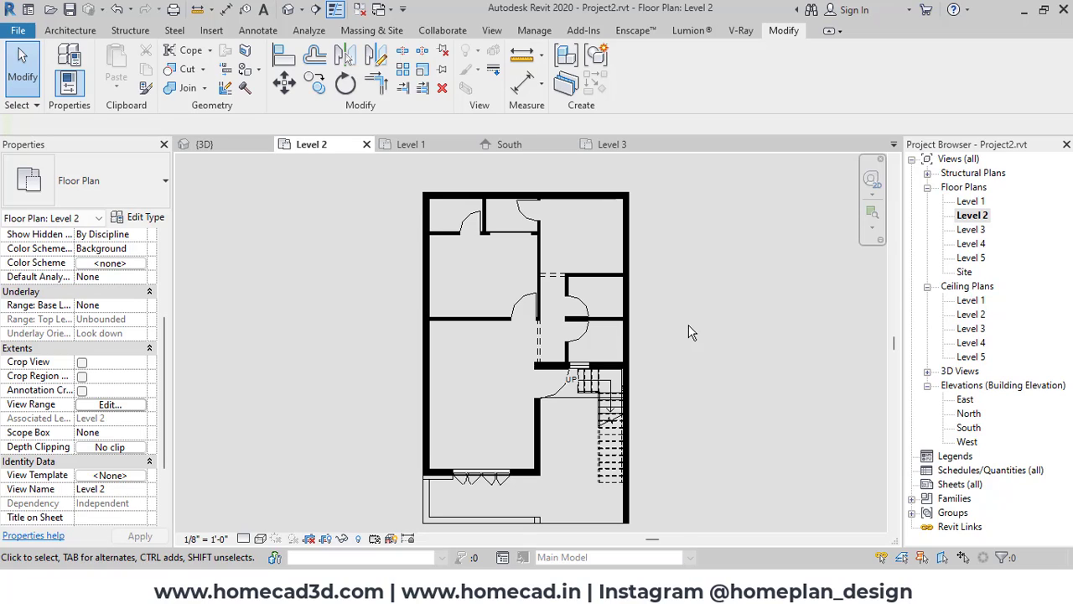
Step: Place a model text reading BEDROOM in the upper-left bedroom of the Level 2 plan
click(70, 30)
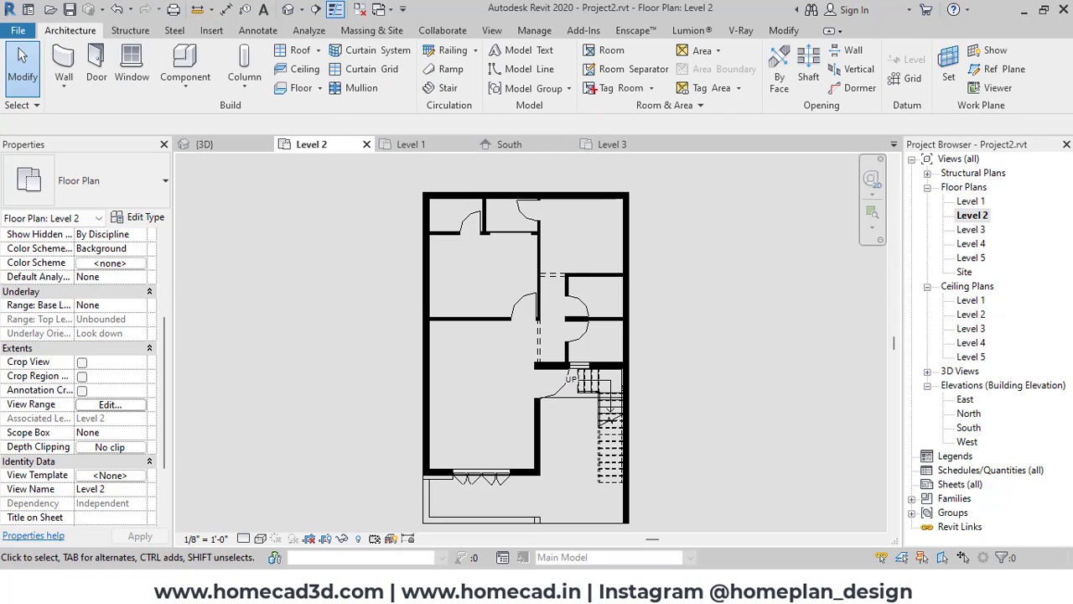
drag(577, 41, 760, 115)
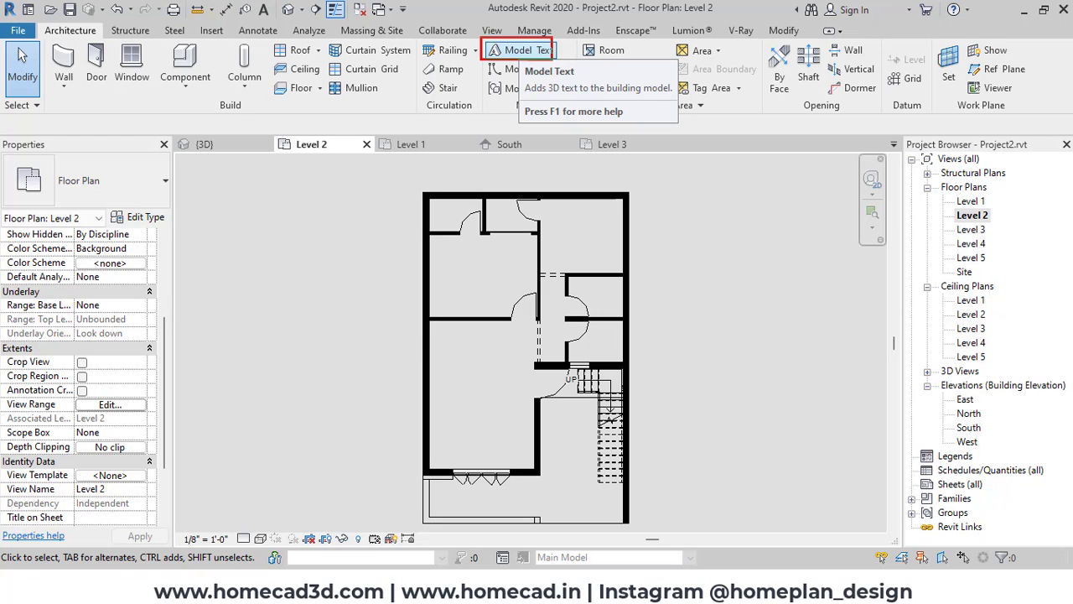
click(522, 52)
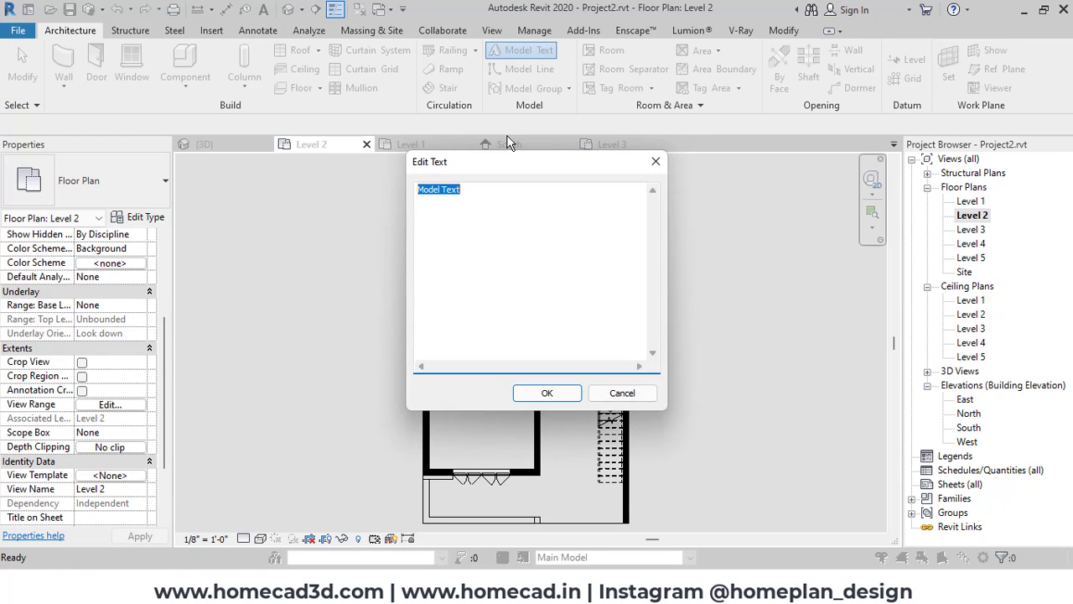
drag(479, 191, 434, 190)
drag(503, 164, 569, 197)
text(b)
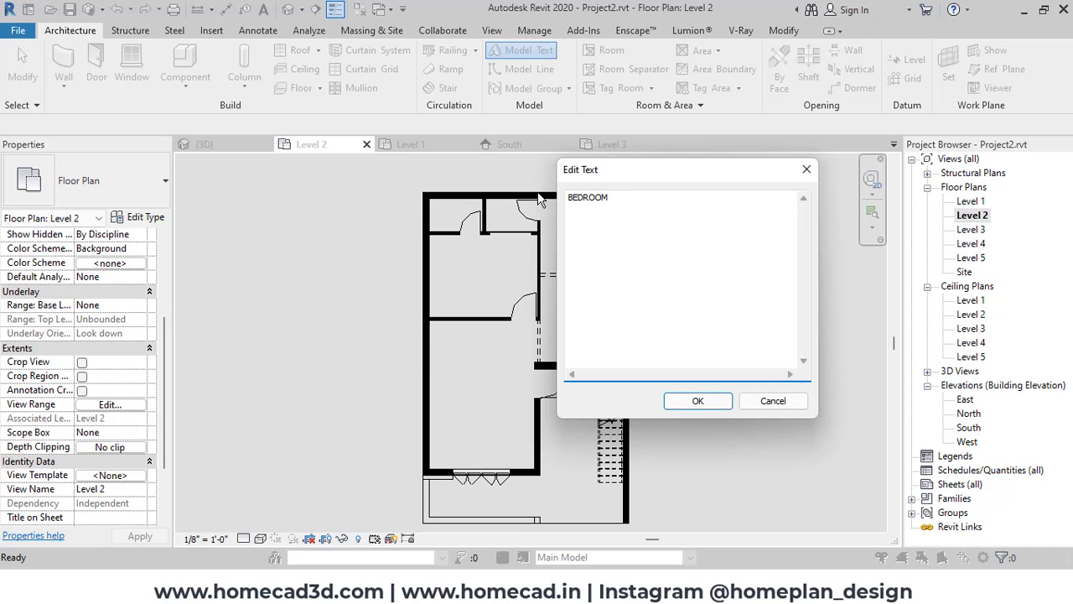
click(697, 401)
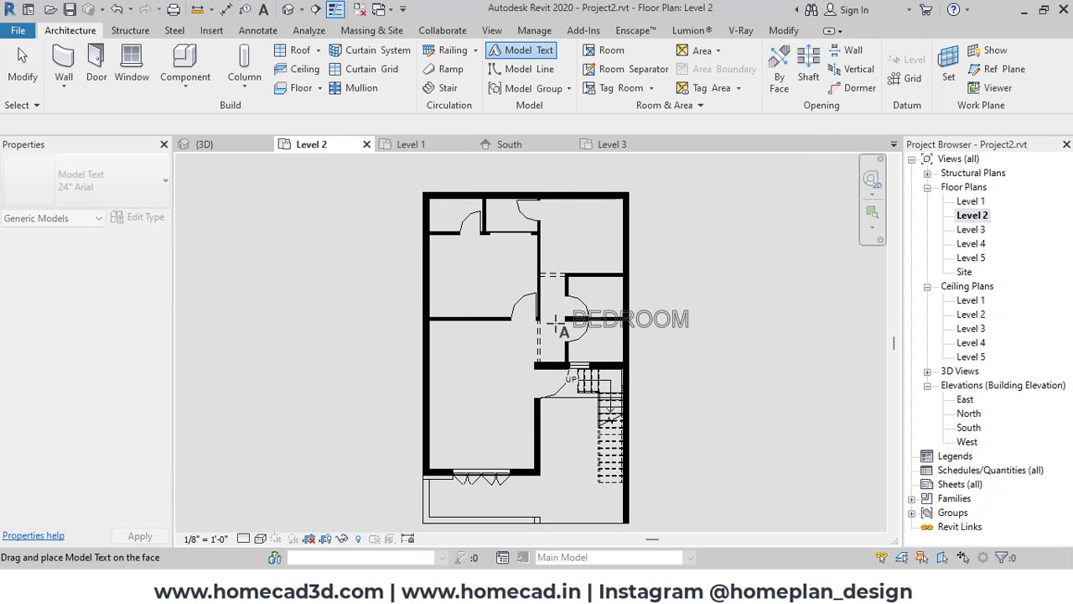
scroll(460, 289, up, 1)
scroll(459, 289, up, 1)
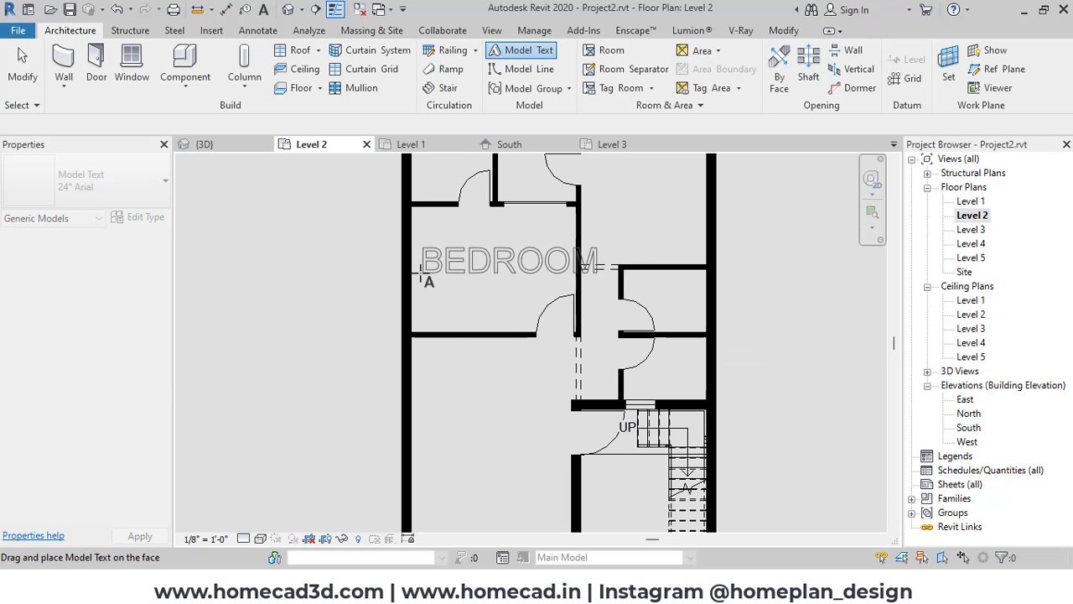
click(421, 274)
Step: Set the BEDROOM label's model text type to a 7" text size and make it bold
scroll(515, 338, up, 1)
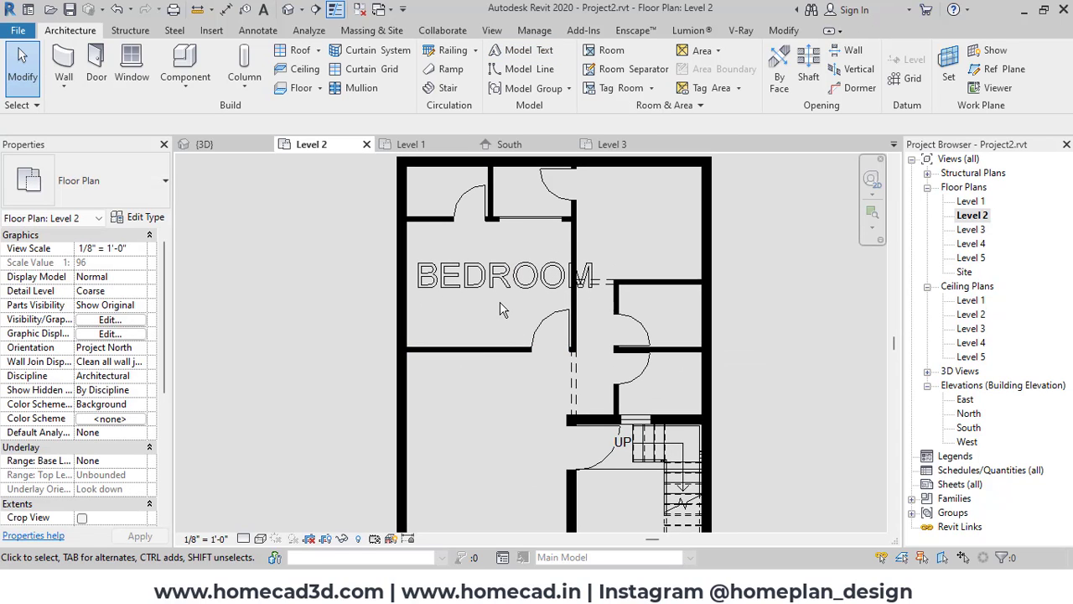
scroll(501, 306, up, 1)
click(503, 279)
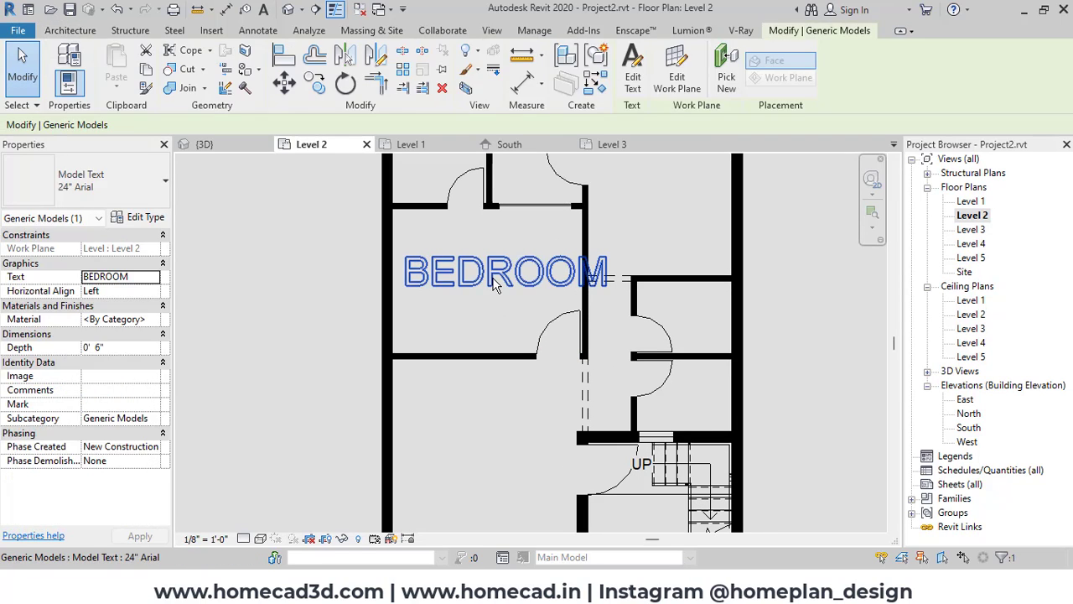
click(138, 217)
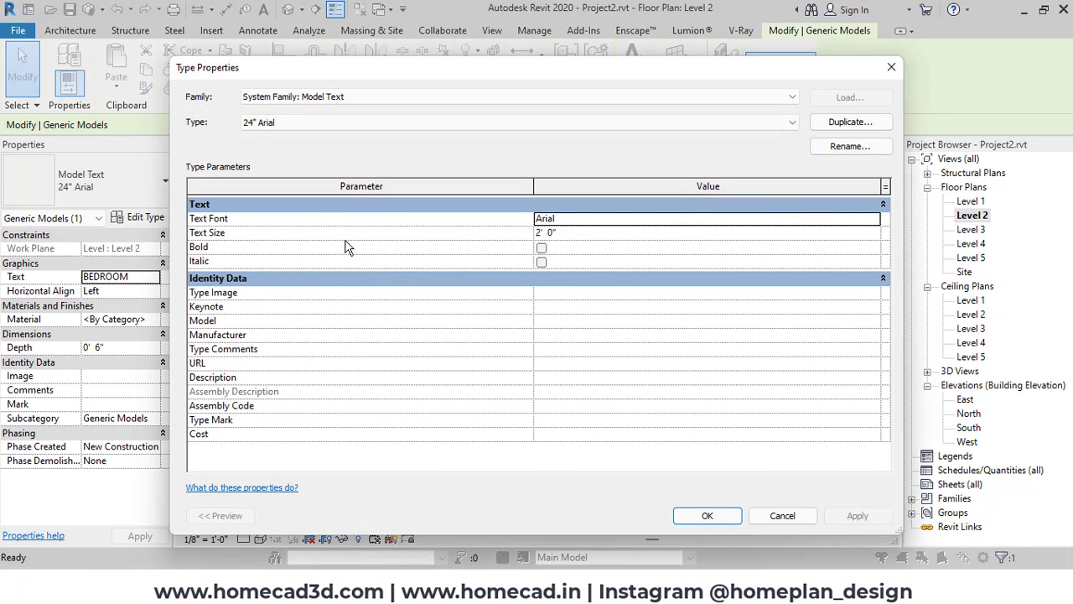
click(588, 232)
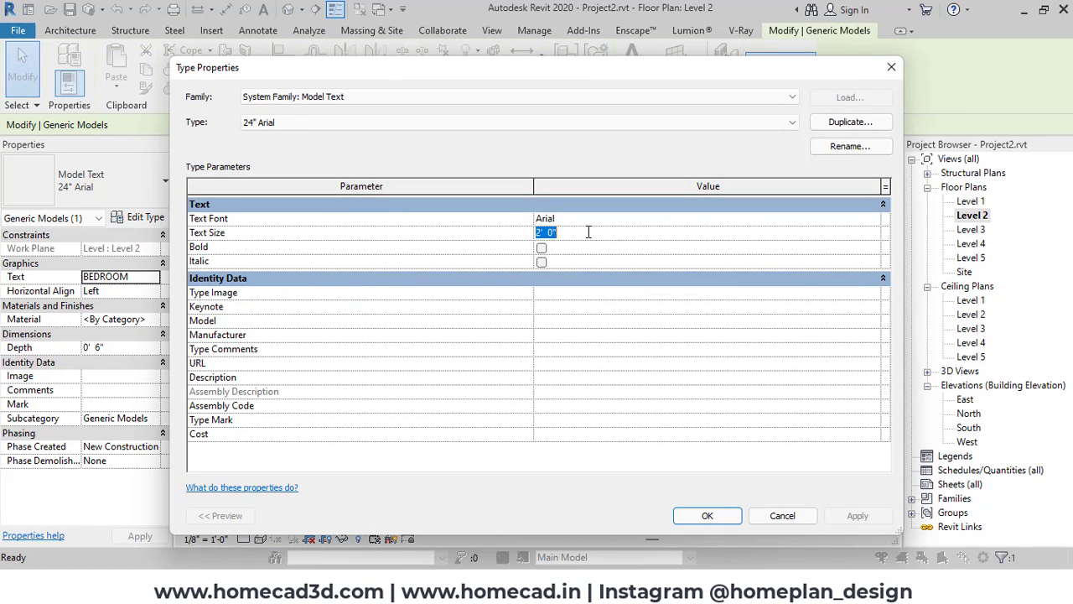
text(7")
click(545, 248)
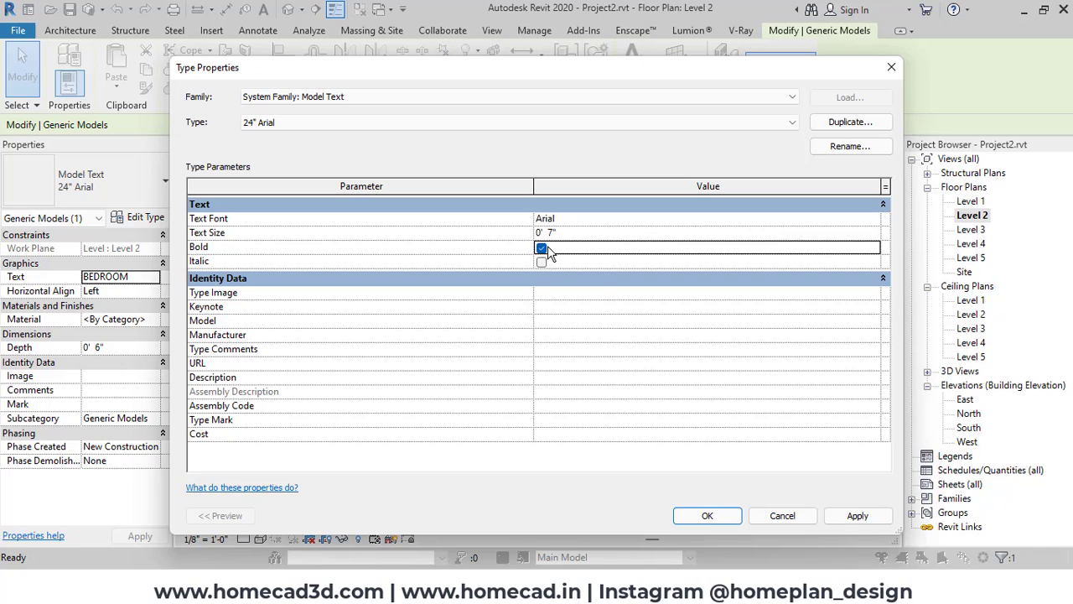
click(704, 515)
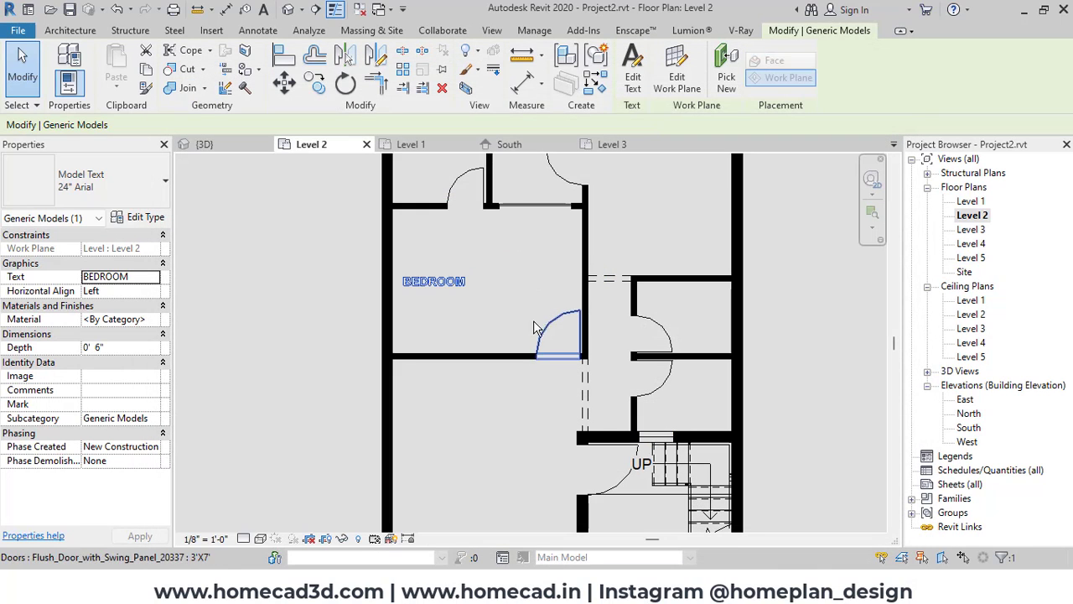
Step: Move the BEDROOM label to the upper middle of its room
drag(446, 285, 489, 249)
click(482, 315)
scroll(481, 317, down, 4)
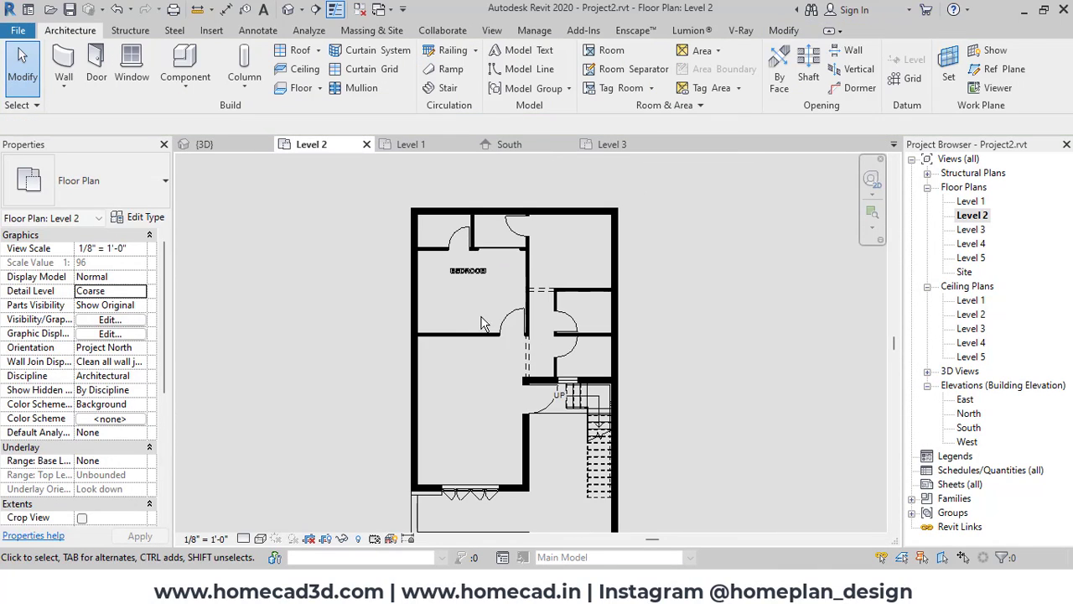
Step: Copy the BEDROOM label with the Multiple option into the two small rooms above the bedroom
scroll(481, 293, up, 4)
scroll(466, 262, up, 3)
scroll(419, 257, up, 4)
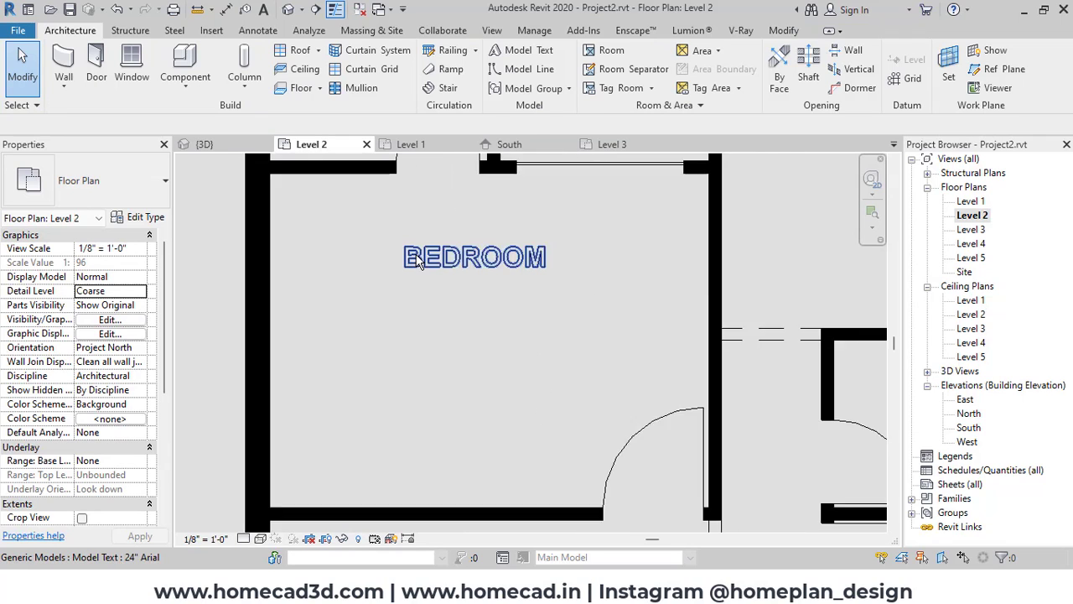
middle_drag(564, 299, 546, 330)
scroll(430, 292, up, 3)
click(496, 297)
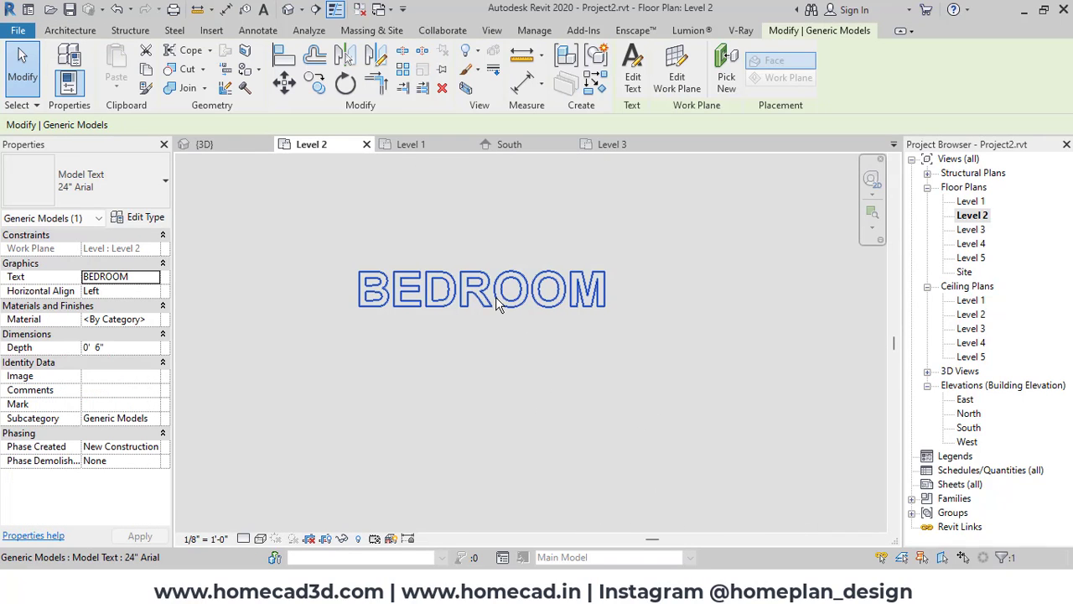
click(315, 83)
click(370, 302)
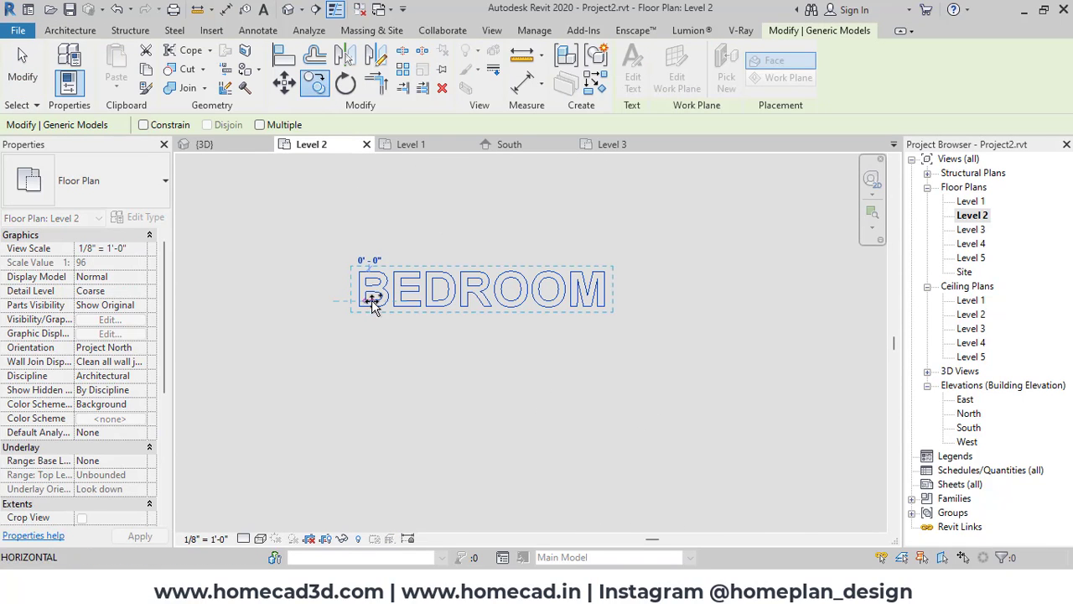
scroll(376, 314, down, 3)
click(262, 125)
middle_drag(351, 249, 360, 326)
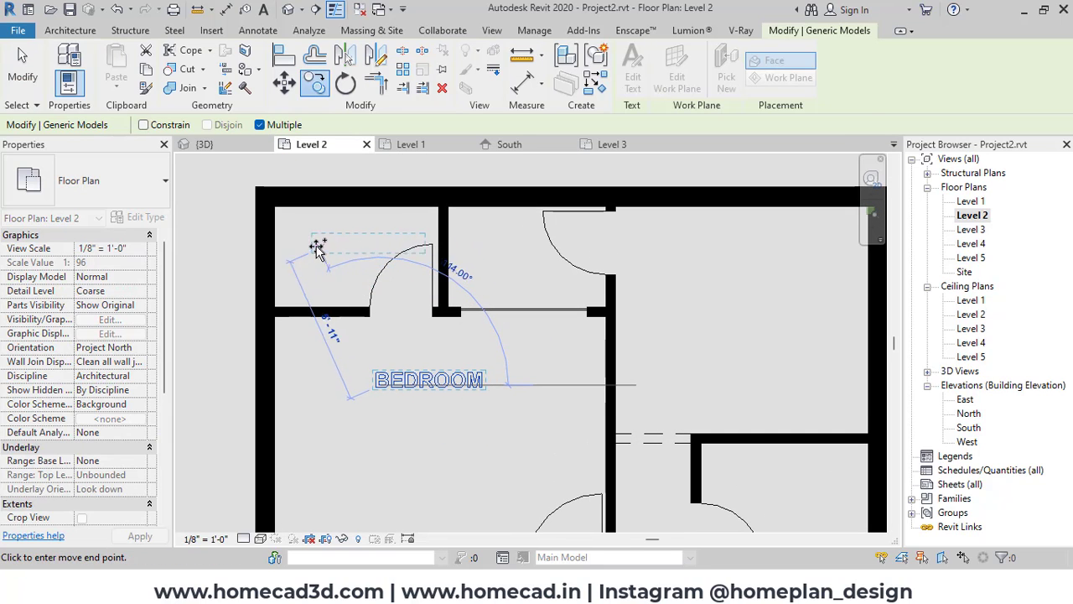
click(311, 239)
click(482, 254)
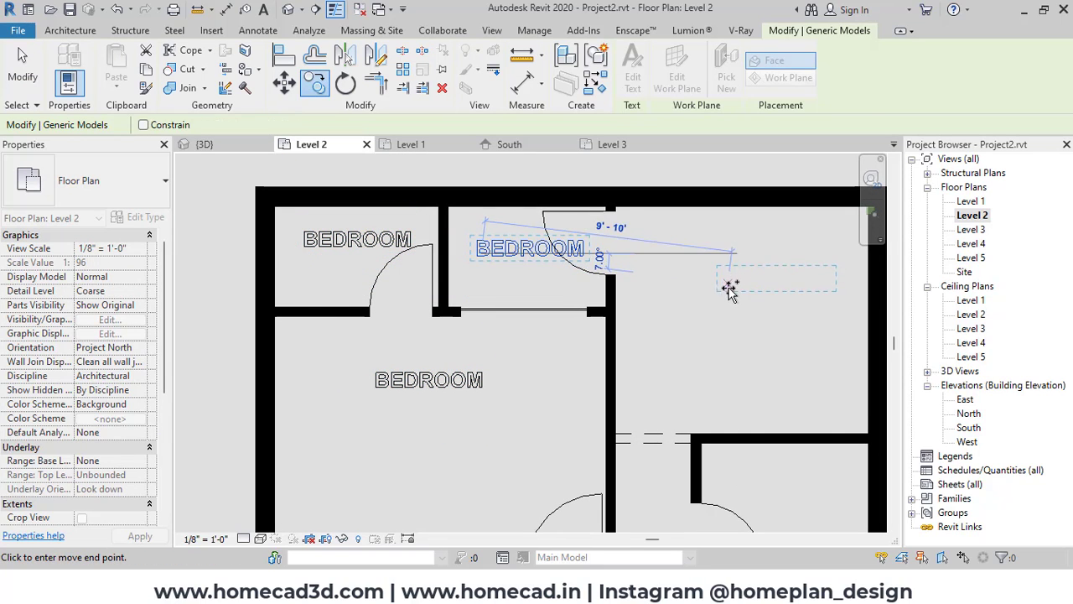
Step: Place further copies of the BEDROOM label in the two small rooms above the staircase and the large front room
scroll(690, 307, down, 1)
scroll(658, 263, up, 3)
click(658, 262)
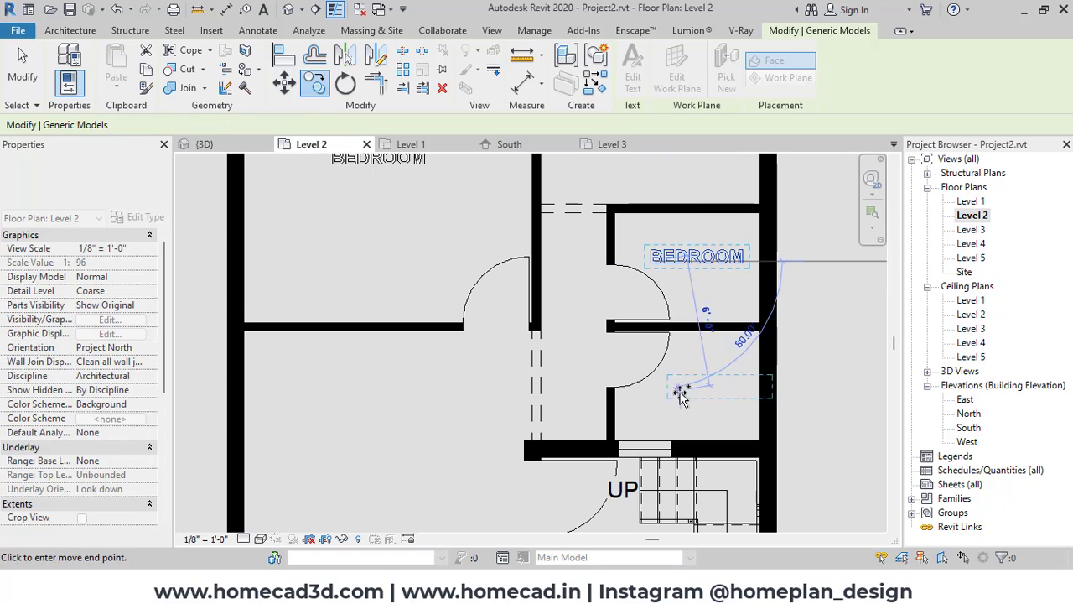
scroll(647, 408, down, 1)
middle_drag(644, 419, 731, 259)
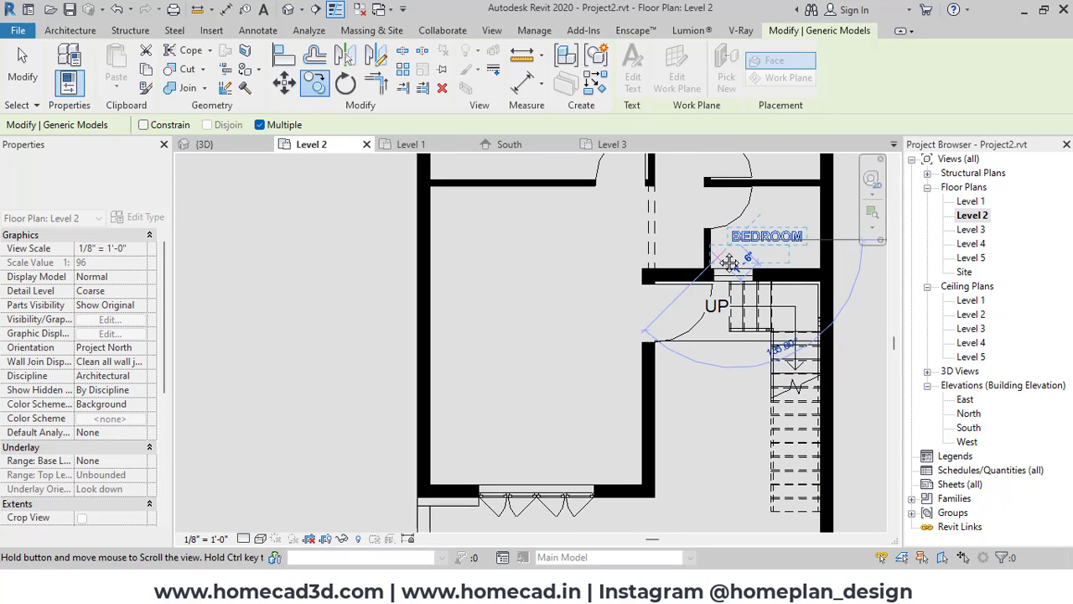
click(493, 336)
scroll(589, 369, down, 2)
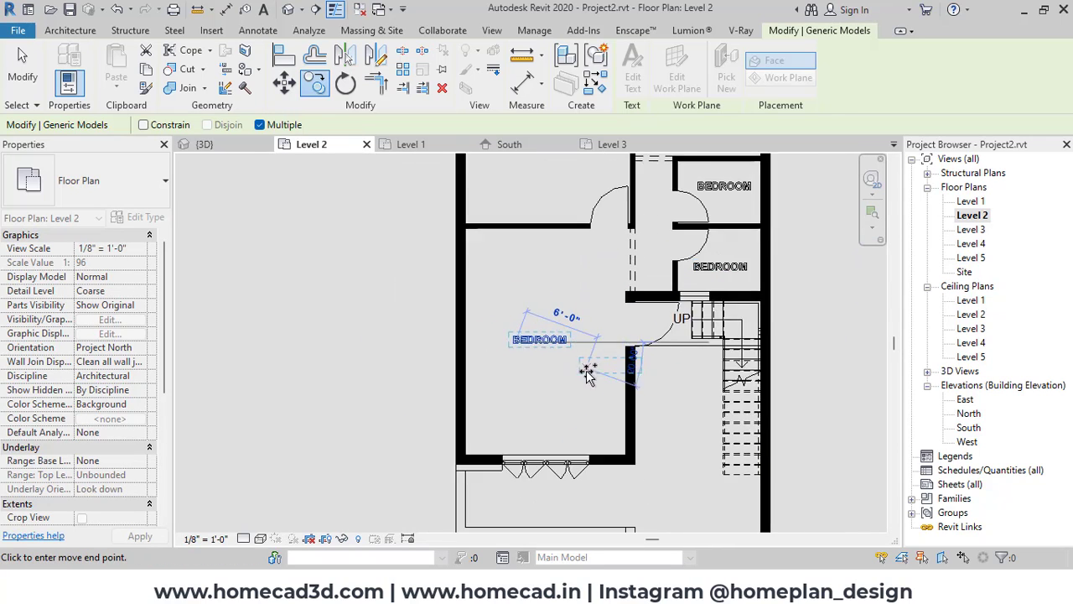
Step: Place copies of the BEDROOM label in the front strip outside the folding door and in the open area beside the staircase
middle_drag(586, 373, 573, 262)
scroll(574, 262, up, 1)
click(509, 413)
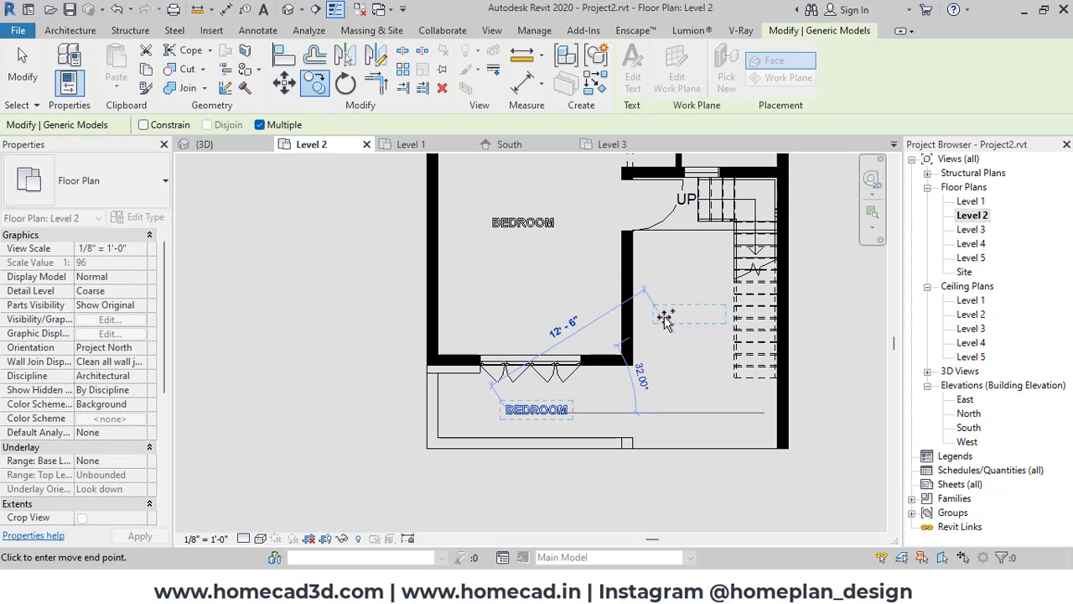
click(664, 318)
scroll(662, 338, down, 1)
middle_drag(750, 233, 680, 353)
middle_drag(702, 273, 704, 395)
key(Escape)
key(Escape)
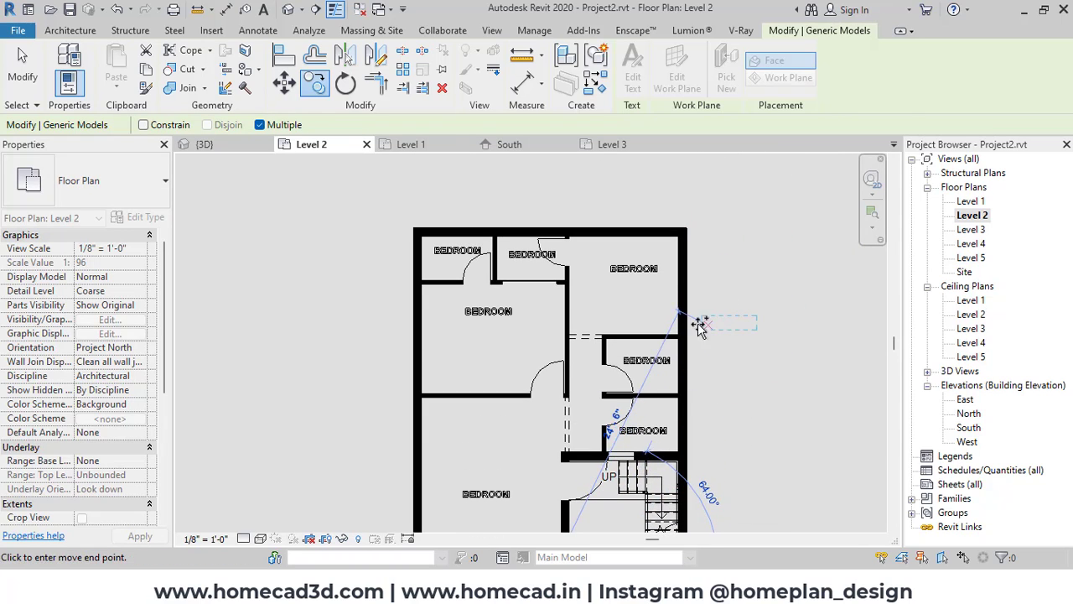
Step: Change the BEDROOM labels in the two small rooms above the bedroom to WC and OTS
scroll(453, 251, up, 3)
double_click(466, 248)
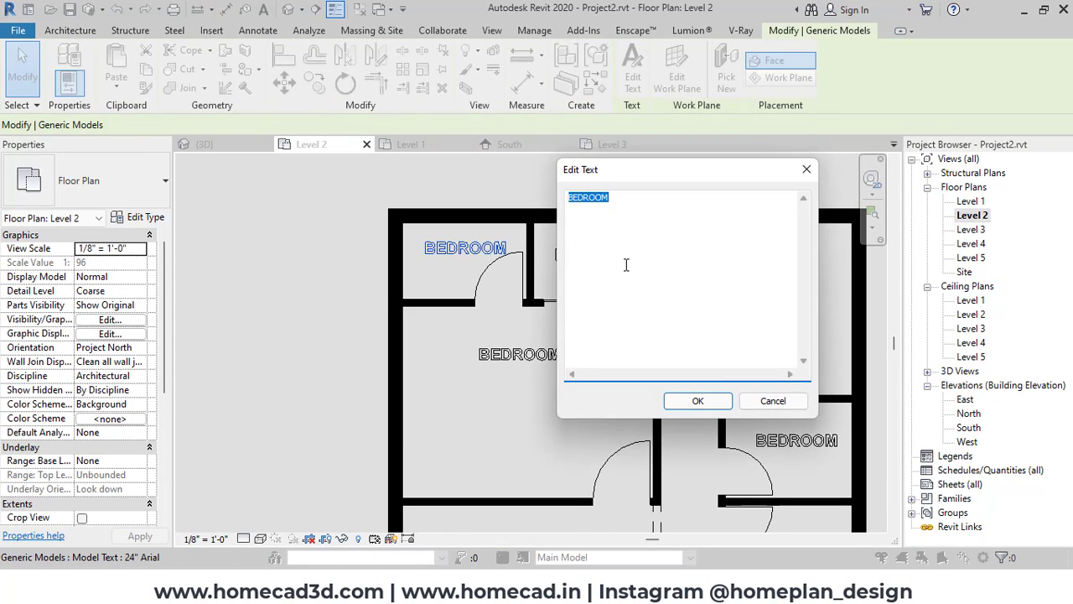
text(WC)
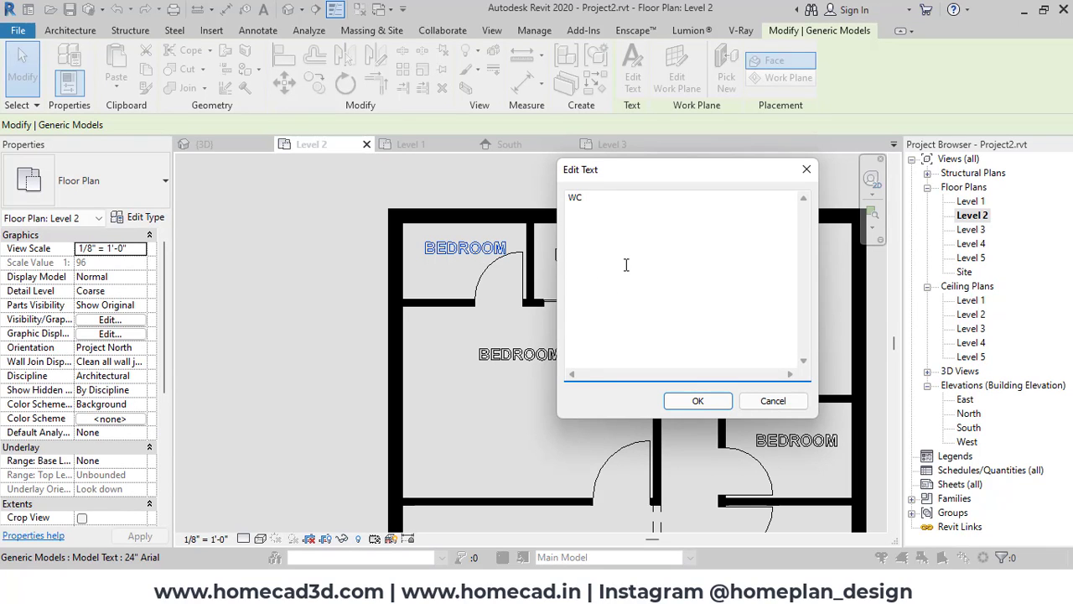
click(697, 399)
double_click(591, 250)
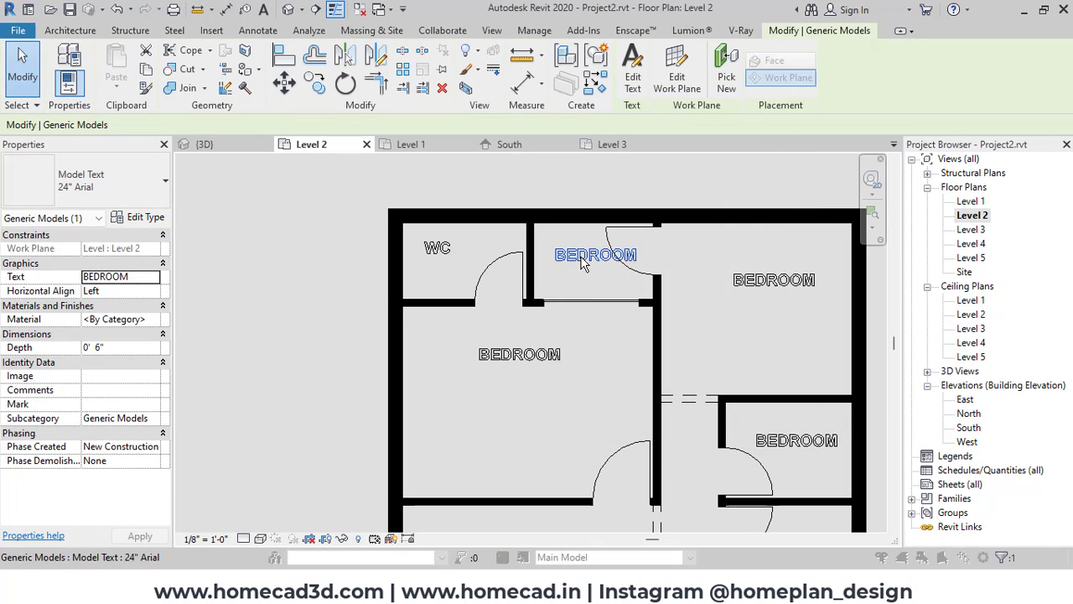
text(OTS)
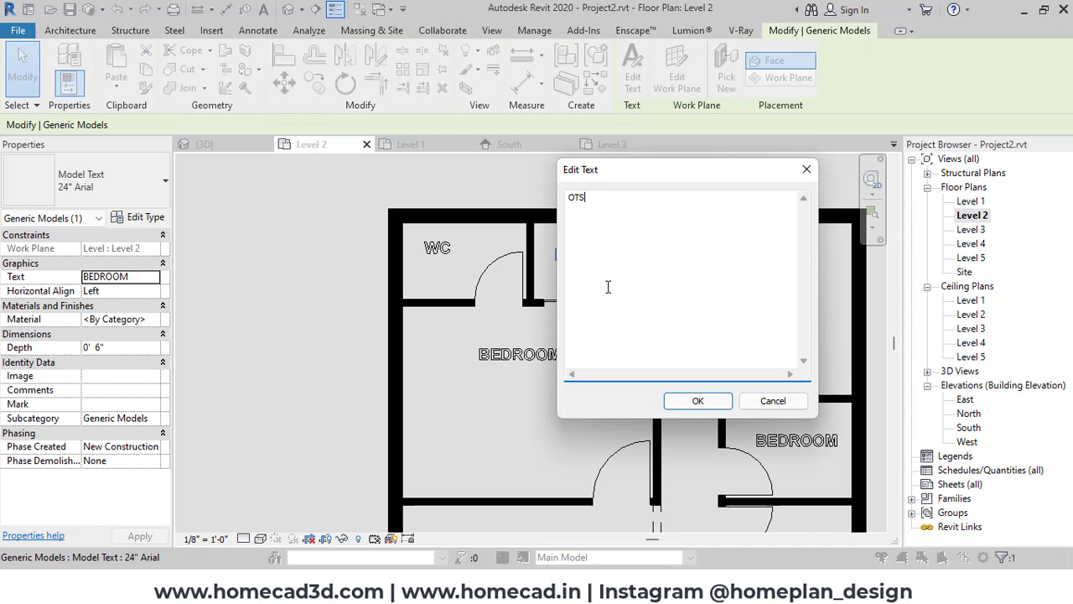
click(697, 400)
Step: Change the label in the large rear room to KITCHEN and the one in the small room below it to STORE
click(772, 282)
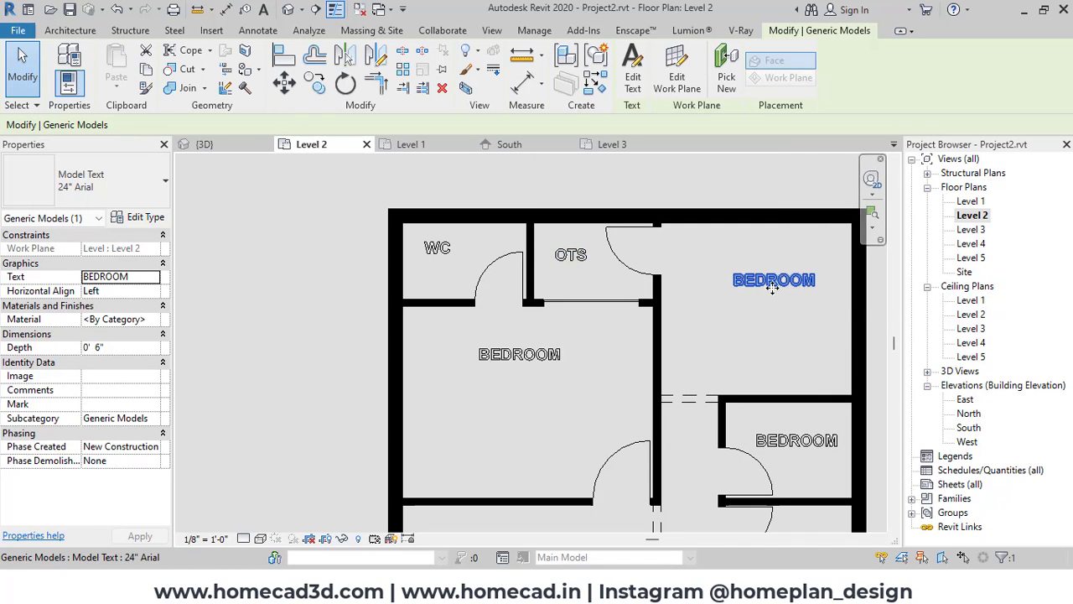
double_click(772, 282)
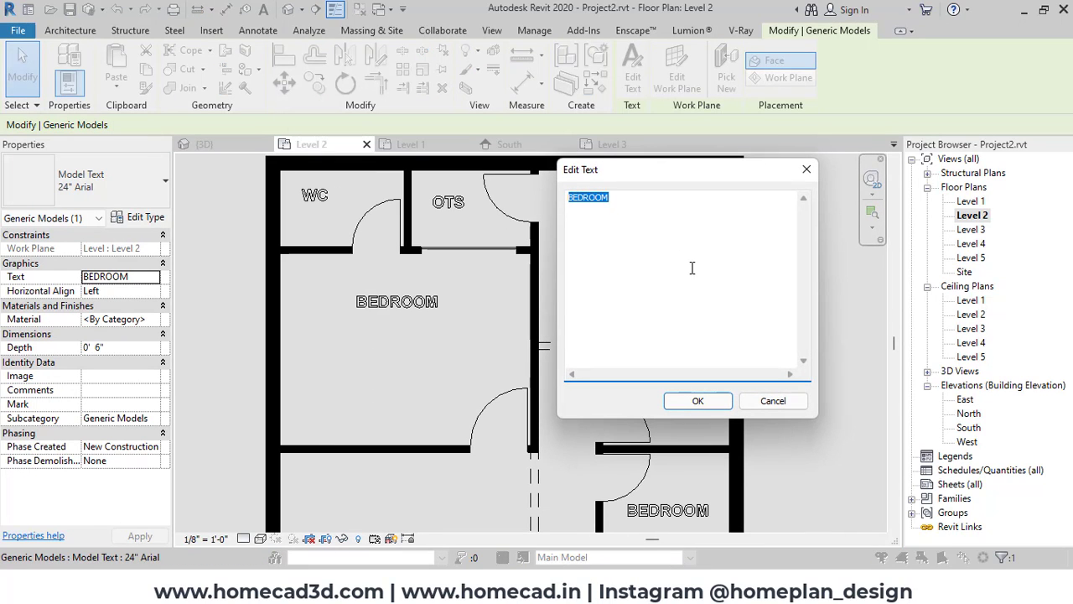
text(KITCHEN)
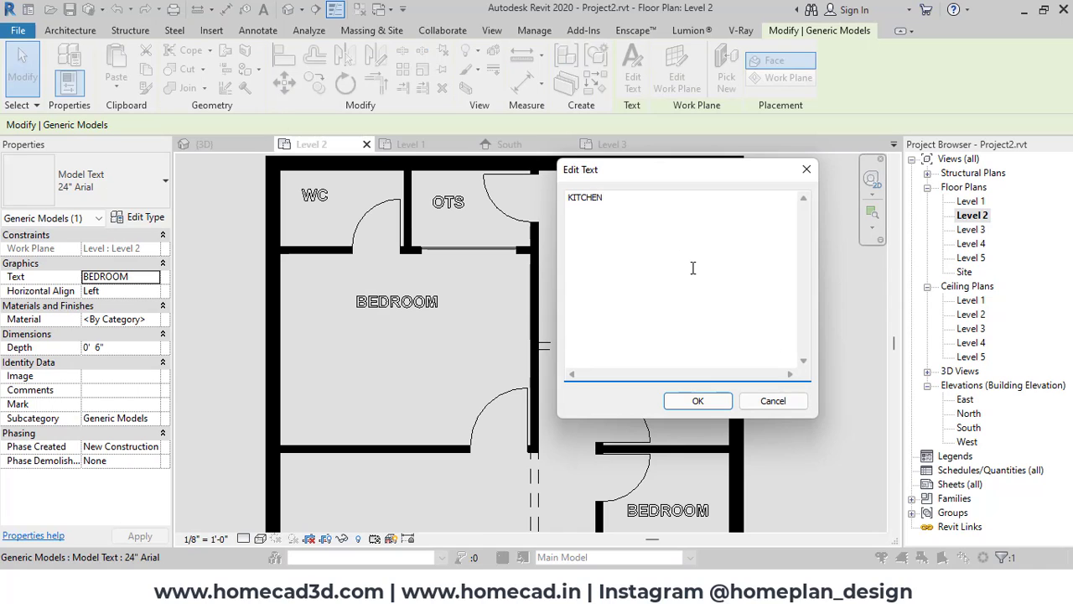
click(696, 400)
double_click(672, 386)
text(STORE)
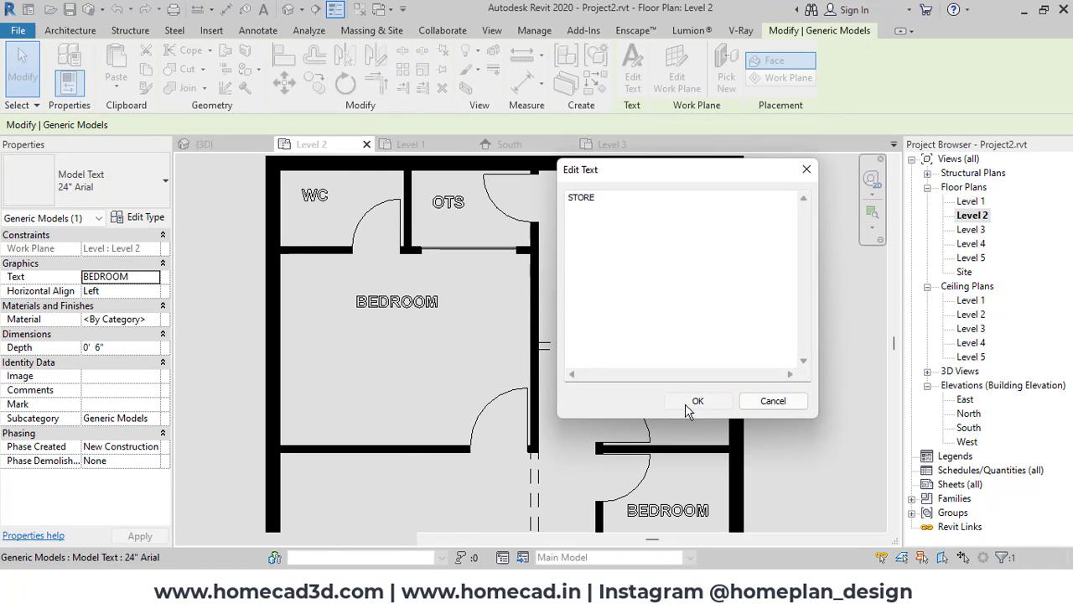
click(698, 400)
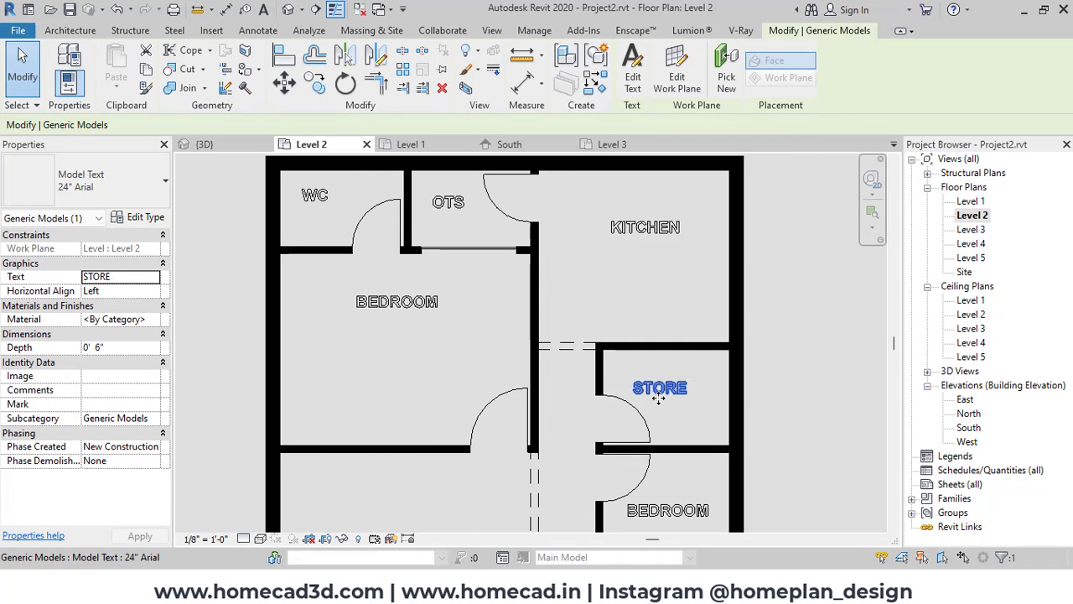
Step: Change the label in the small room above the staircase to C. WC and the large front room's label to DINING + DRAWING
middle_drag(701, 478, 700, 274)
double_click(664, 367)
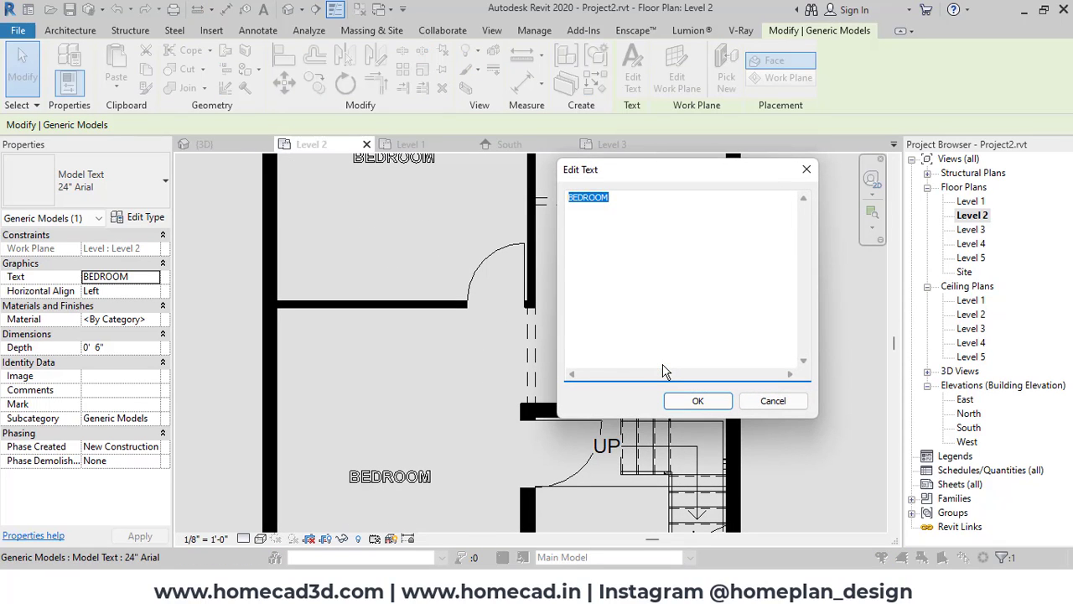
text(C. WC)
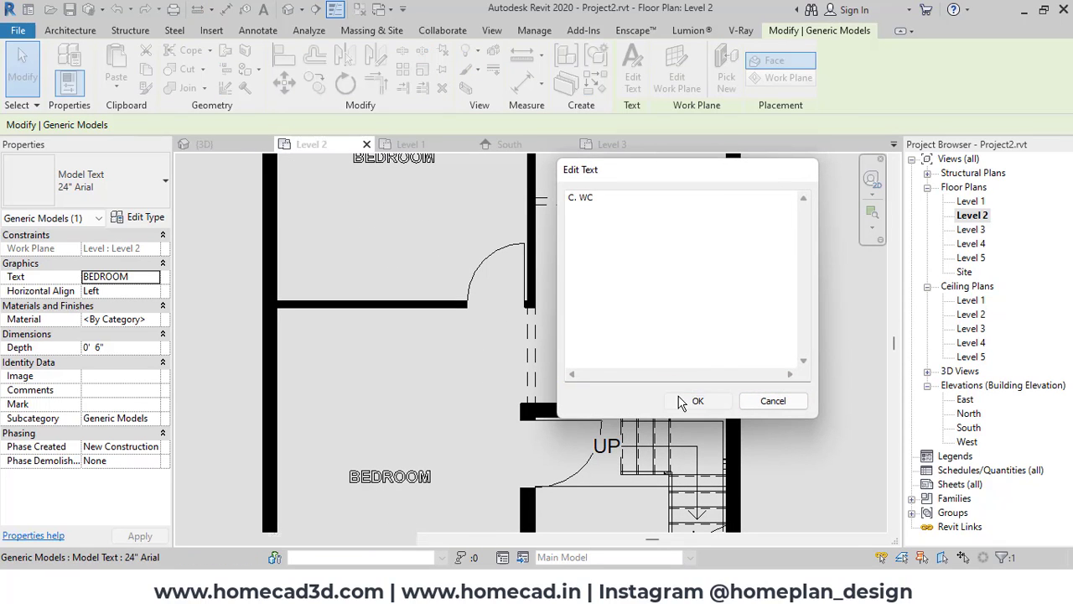
click(698, 399)
middle_drag(443, 391, 474, 319)
double_click(482, 377)
text(DINING + DRAWING)
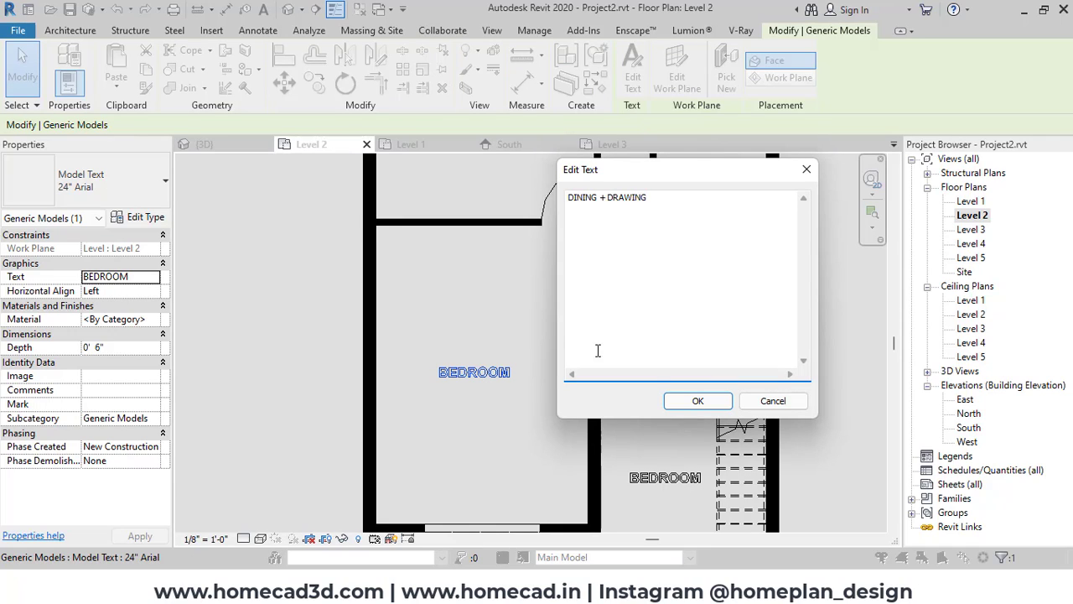
click(692, 400)
Step: Change the label beside the staircase to PARKING and the label in the front strip to LAWN
double_click(670, 477)
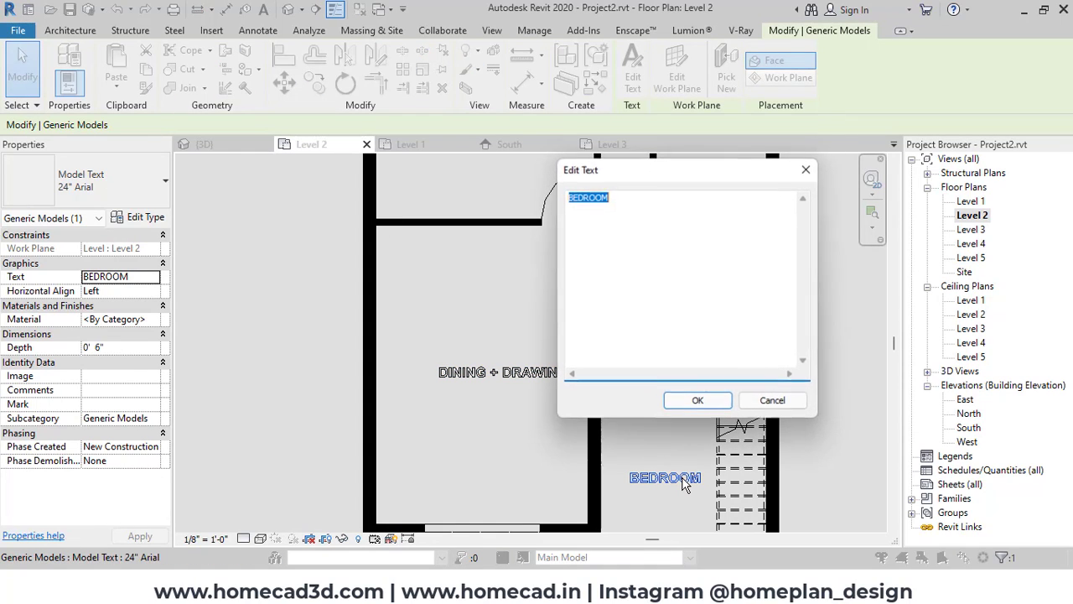
text(PARKING)
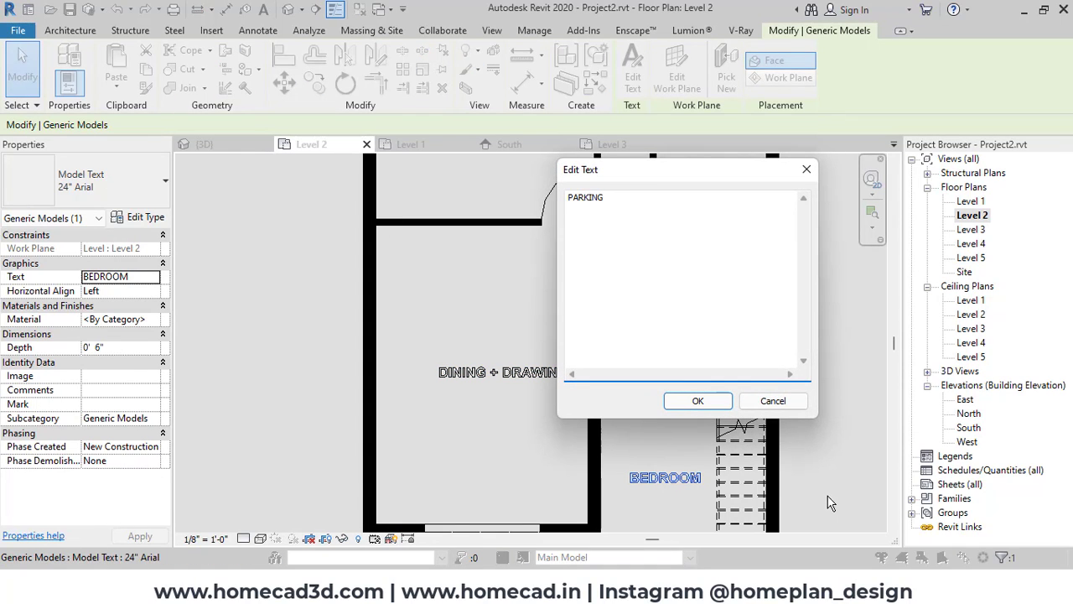
click(686, 406)
middle_drag(634, 459, 644, 337)
click(498, 454)
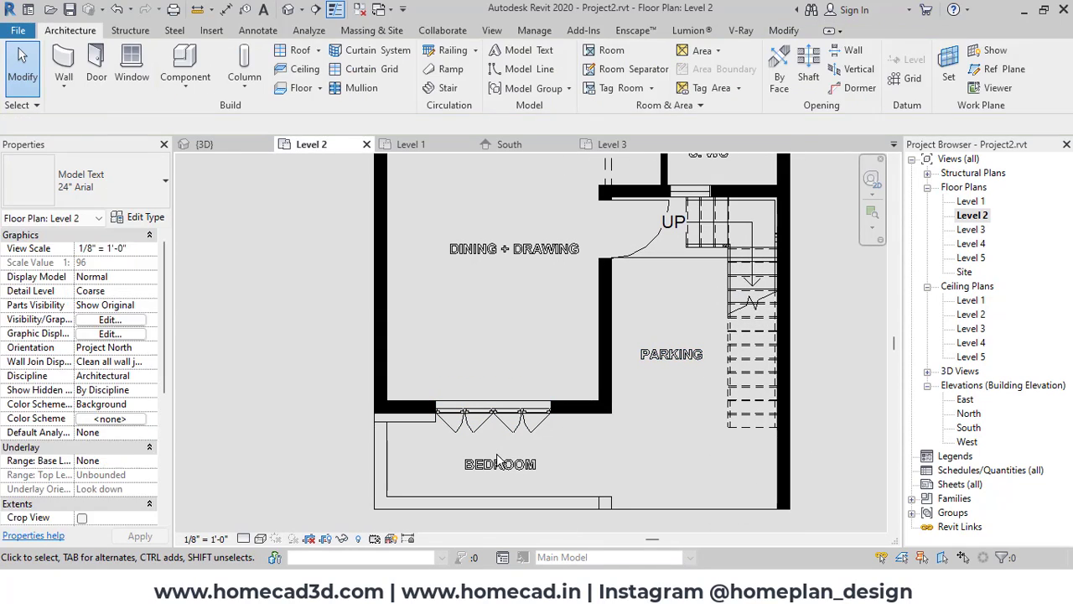
double_click(500, 464)
text(LAWN)
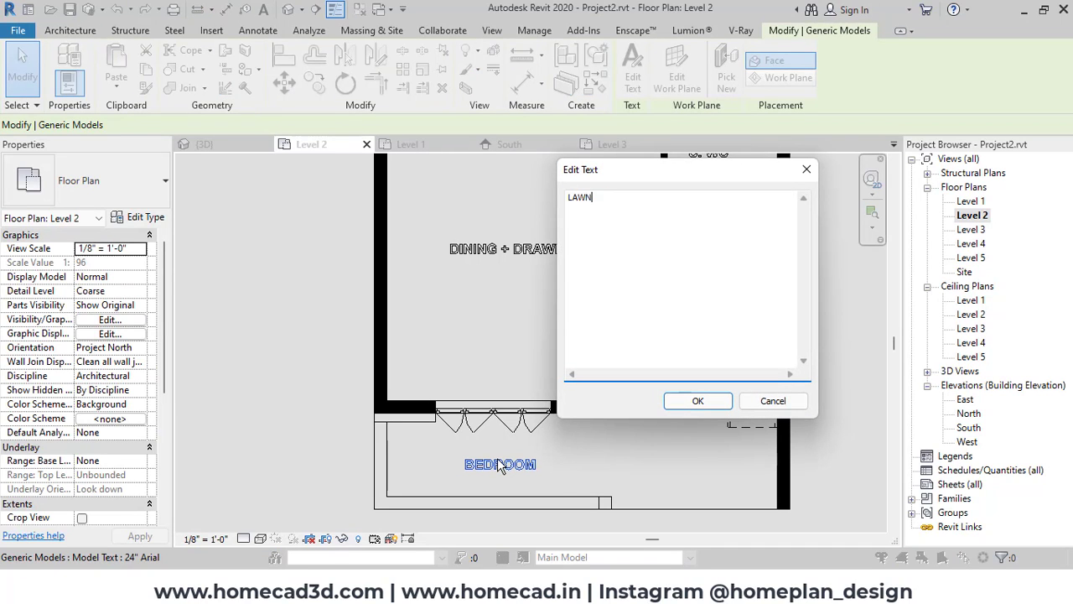
click(698, 410)
Step: Nudge the WC label down and to the right so it sits level with the OTS label
scroll(605, 418, down, 3)
middle_drag(668, 397, 584, 508)
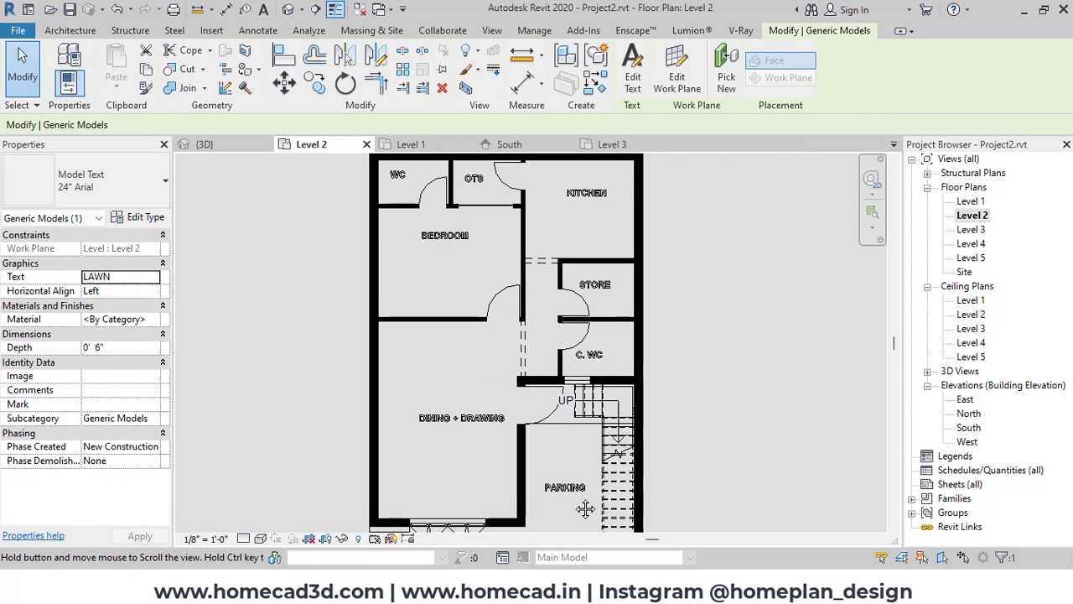
middle_drag(585, 357, 593, 406)
click(499, 271)
scroll(407, 241, up, 5)
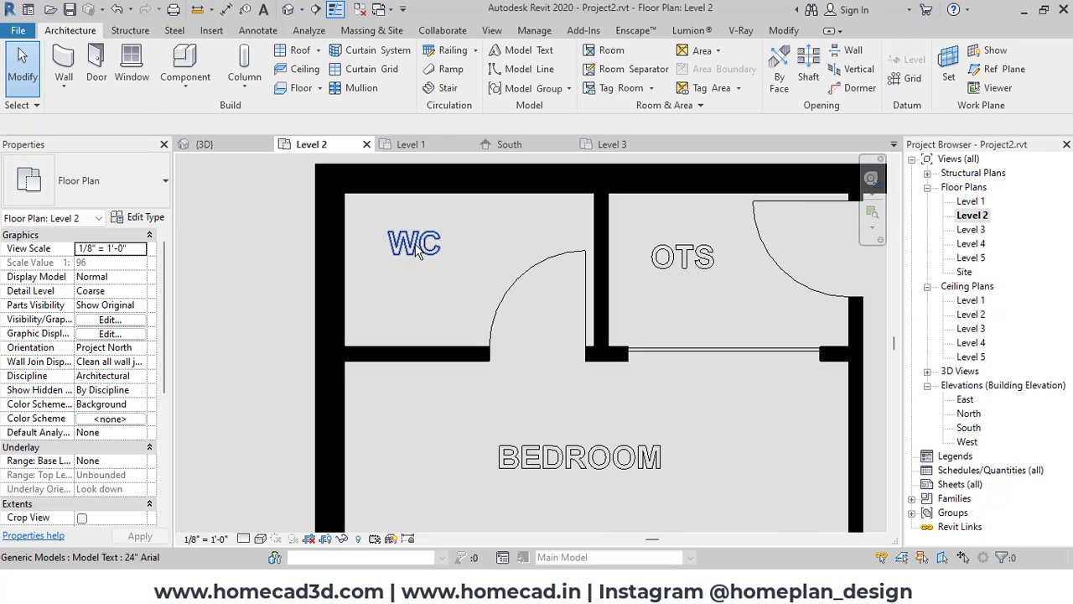
click(416, 248)
key(Down)
key(Down)
key(Down)
key(Down)
key(Down)
key(Down)
key(Down)
key(Down)
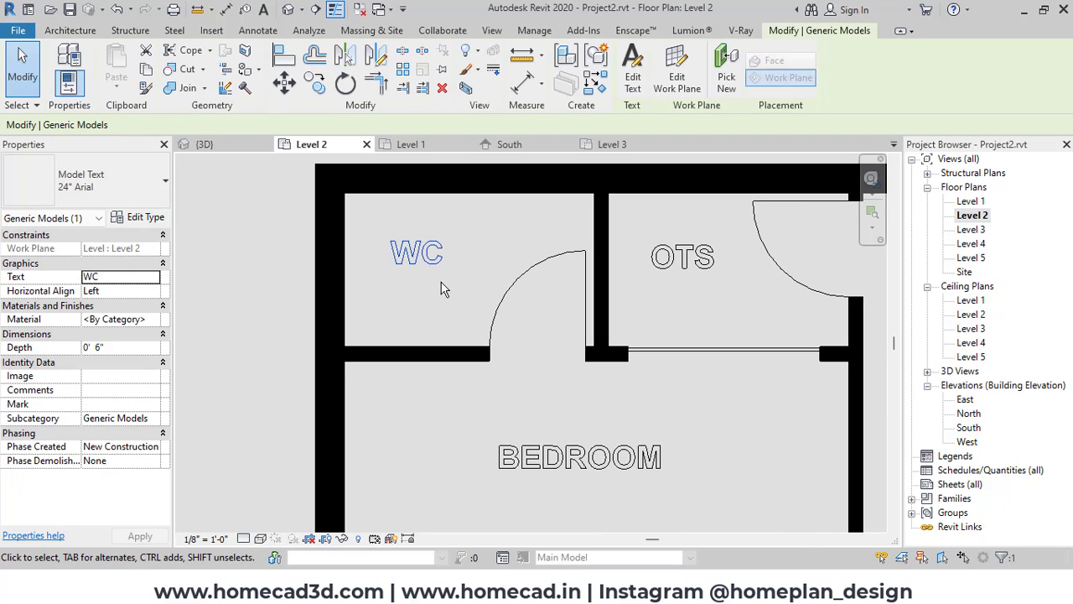
key(Right)
key(Right)
key(Right)
key(Right)
key(Right)
key(Right)
key(Escape)
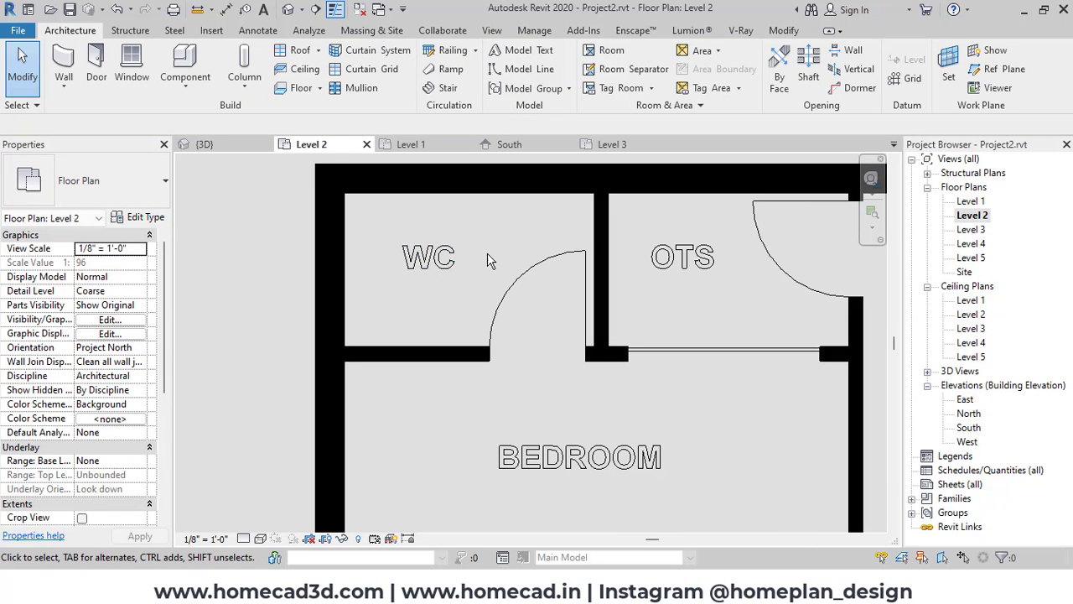
Step: Nudge the C. WC label slightly to the right so it lines up under the STORE label
scroll(444, 285, down, 4)
middle_drag(644, 311, 610, 264)
scroll(610, 262, down, 1)
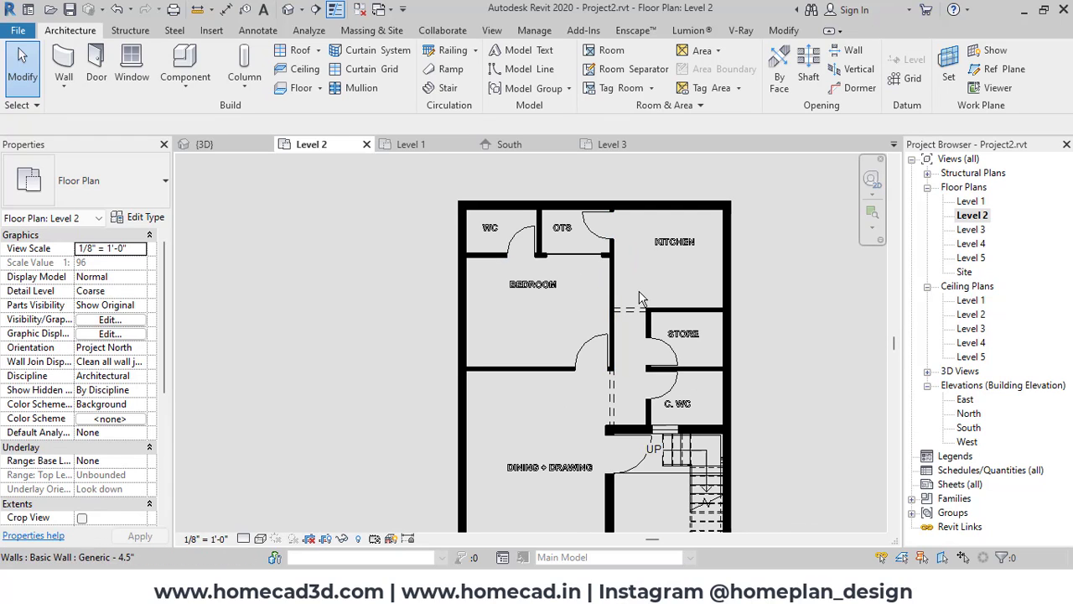
middle_drag(689, 388, 639, 354)
scroll(639, 354, up, 1)
click(642, 374)
key(Right)
key(Right)
key(Right)
key(Right)
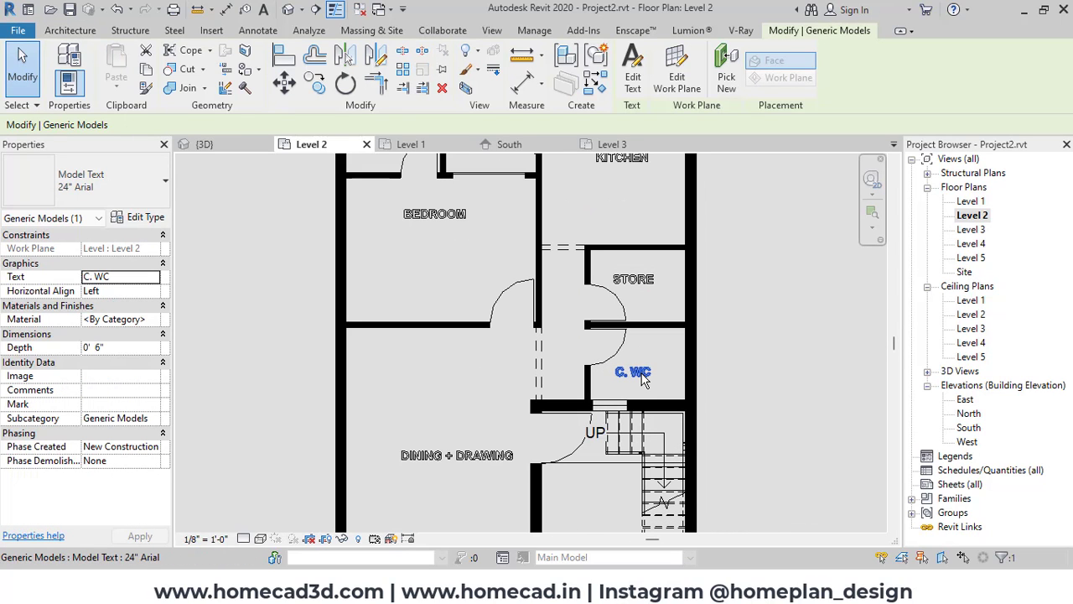
click(166, 216)
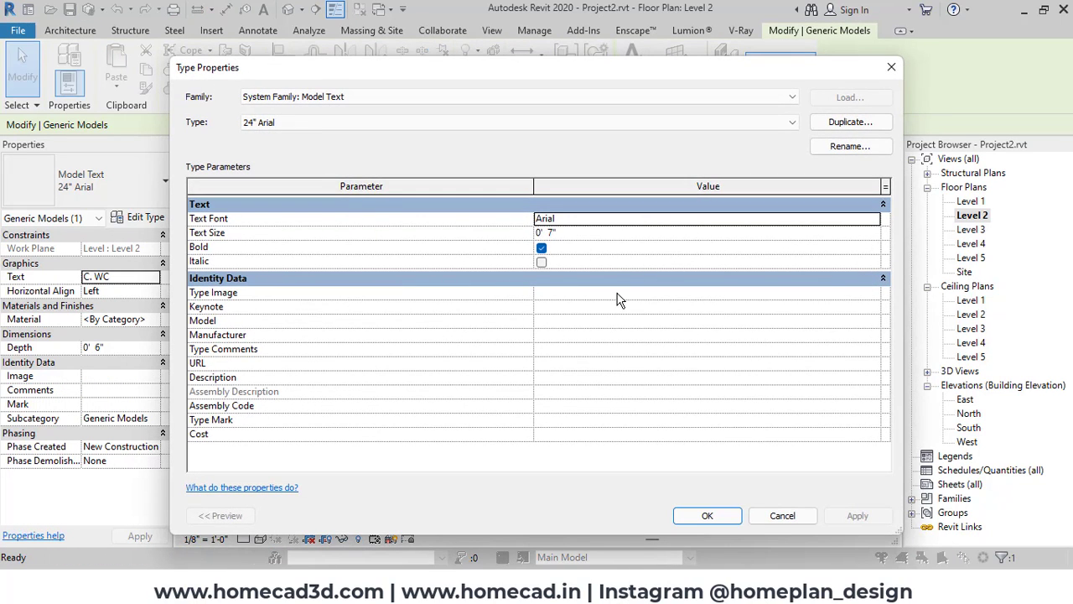
click(891, 67)
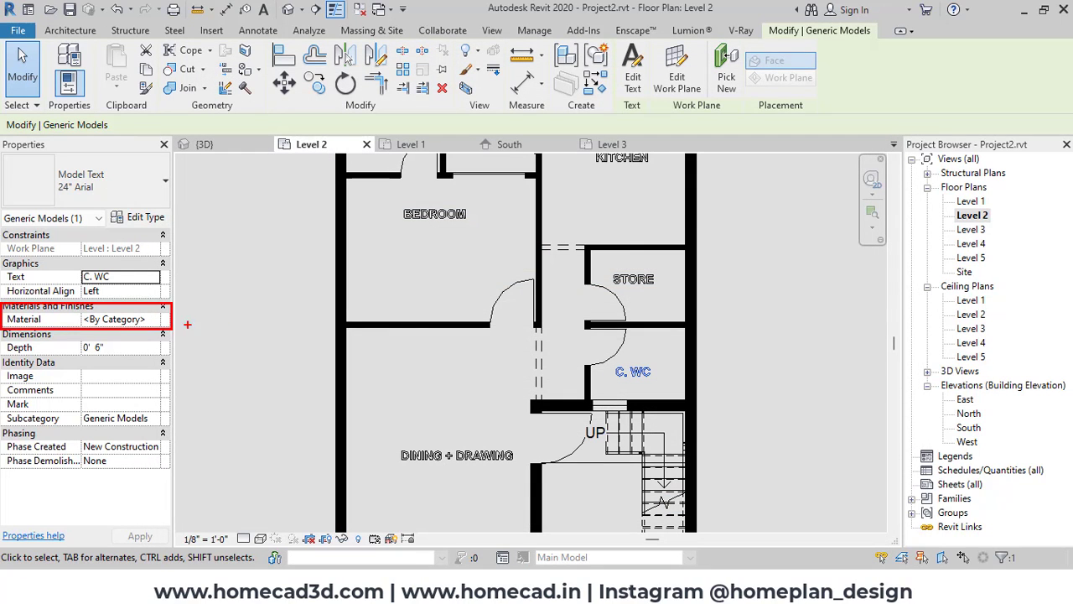
scroll(445, 317, down, 1)
click(324, 287)
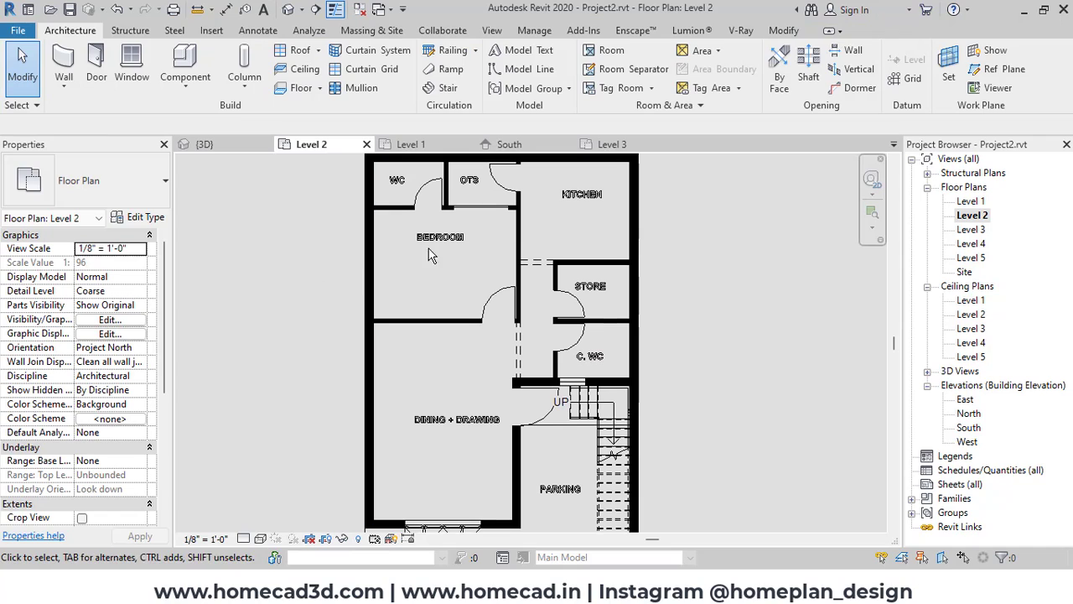
Step: Create a new material for the BEDROOM label and name it .01 TEXT
click(427, 239)
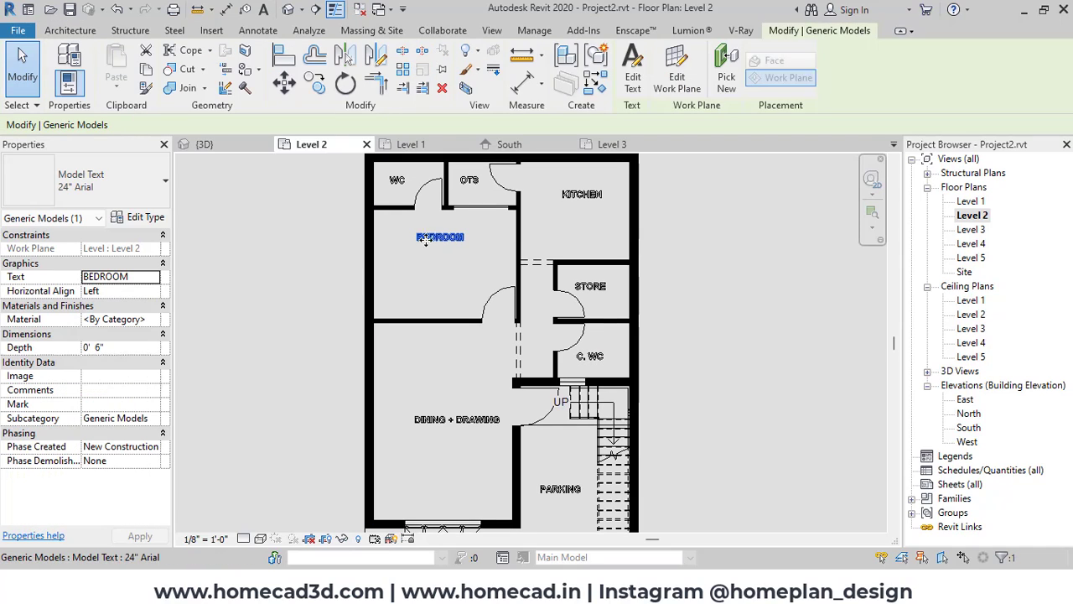
click(131, 322)
click(155, 321)
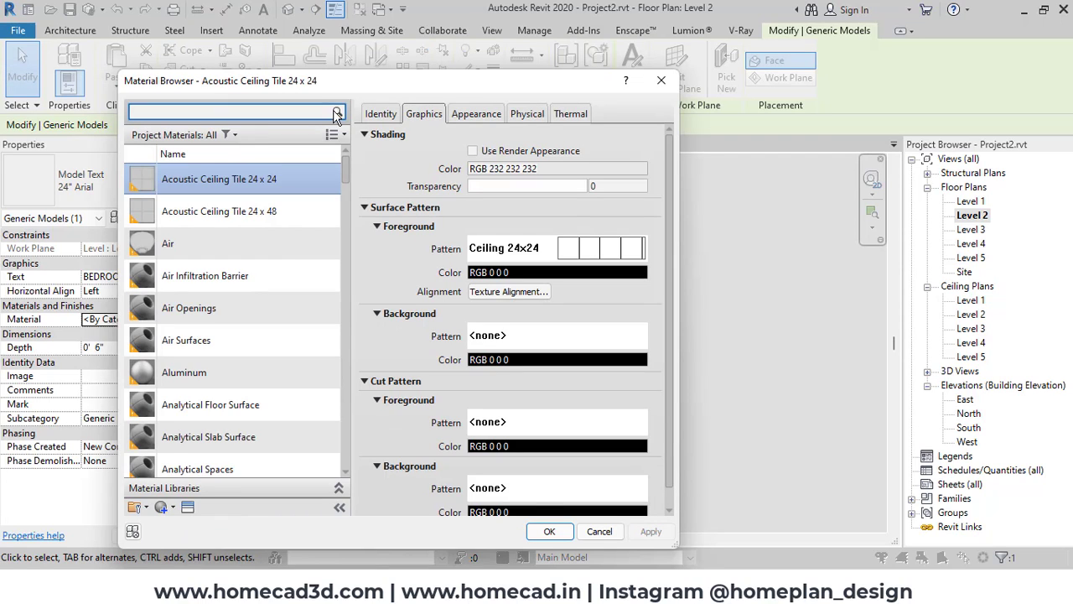
click(175, 508)
click(188, 519)
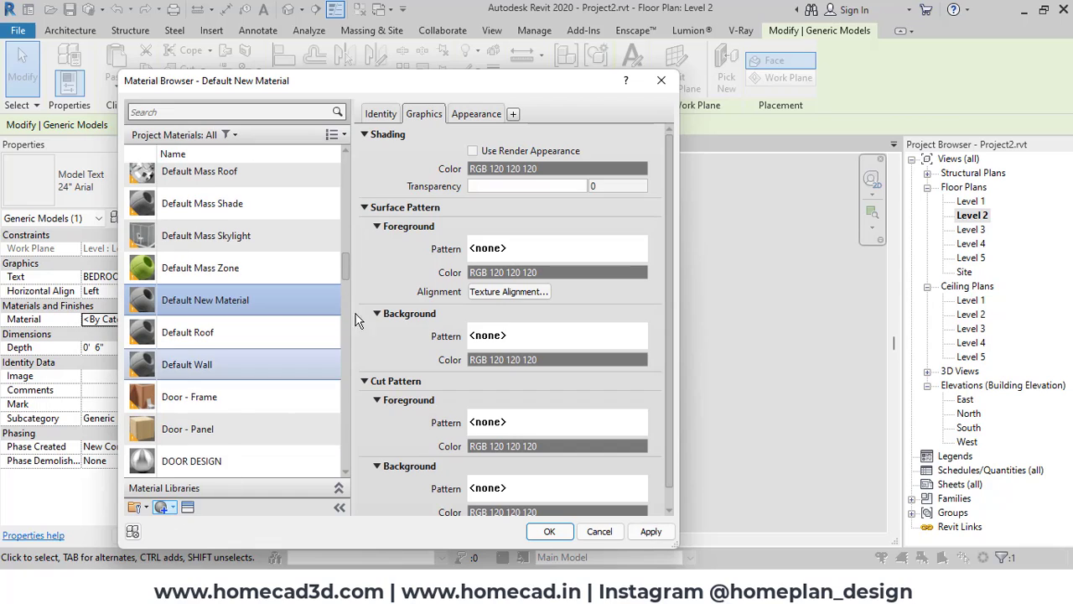
click(380, 113)
triple_click(574, 136)
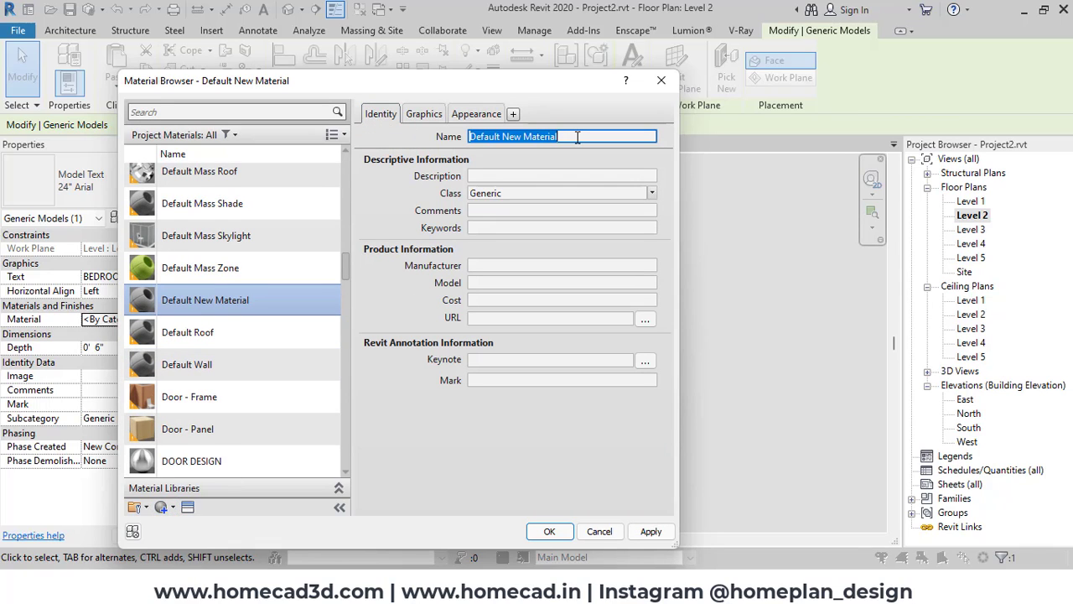
text(.01 TEXT)
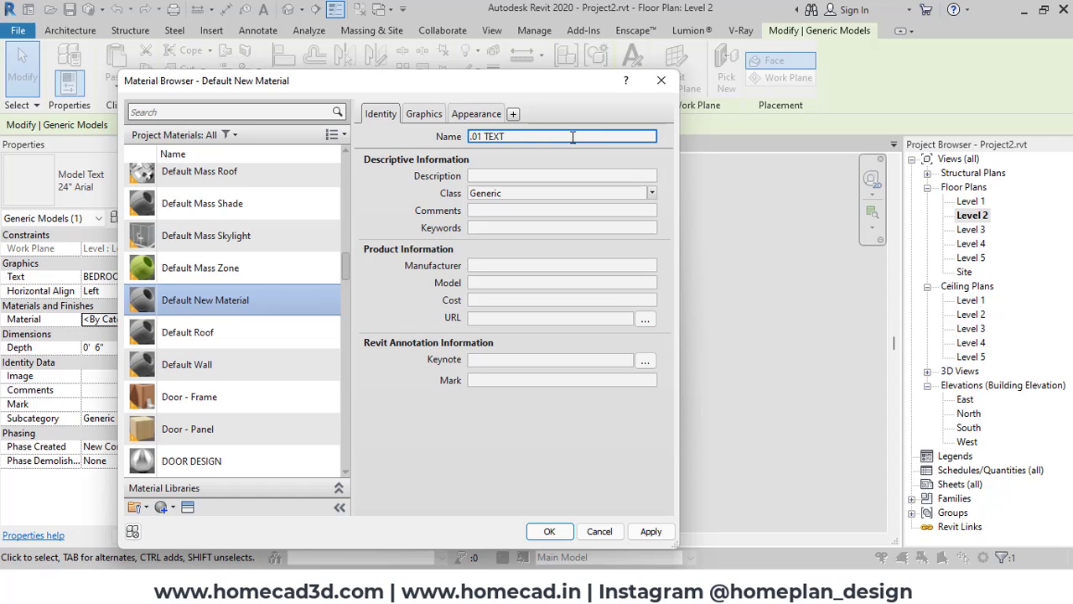
Step: Shade the .01 TEXT material by its render appearance, set its appearance color to black, and assign it to the BEDROOM label
click(433, 119)
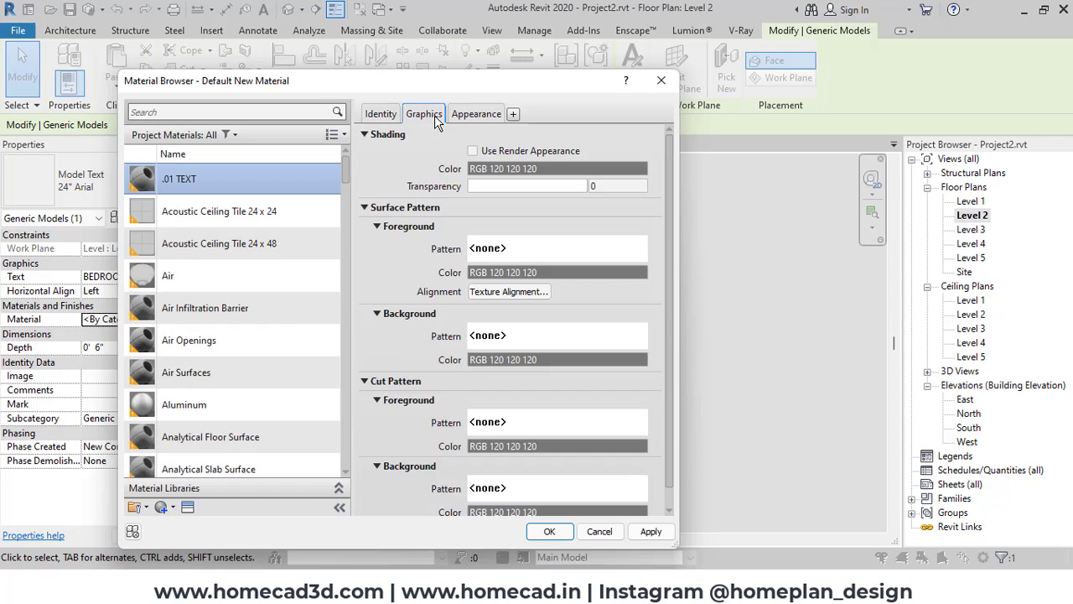
click(473, 150)
click(475, 114)
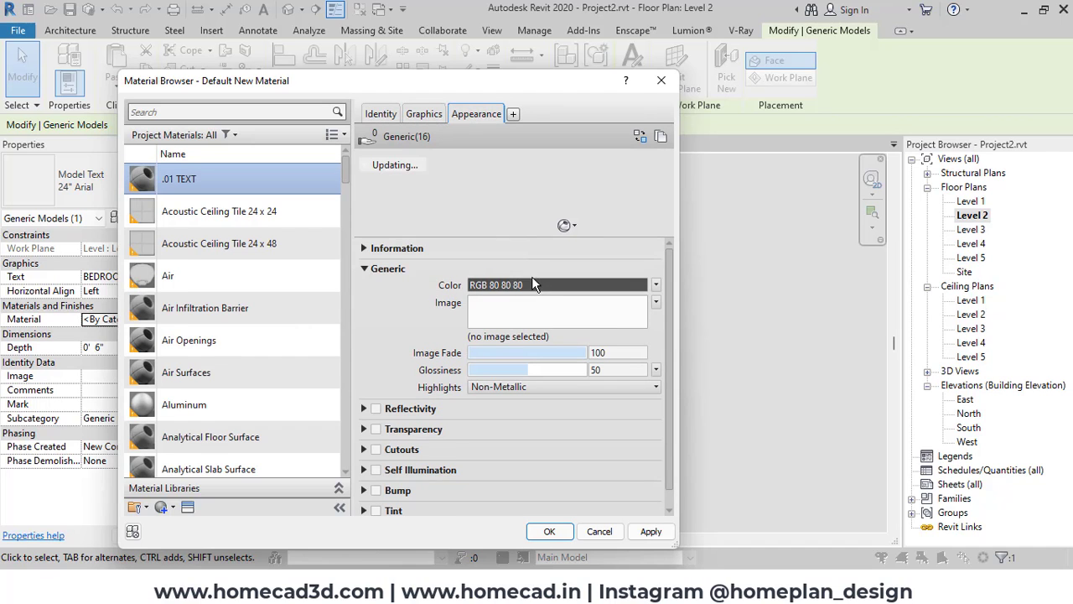
click(545, 285)
click(235, 328)
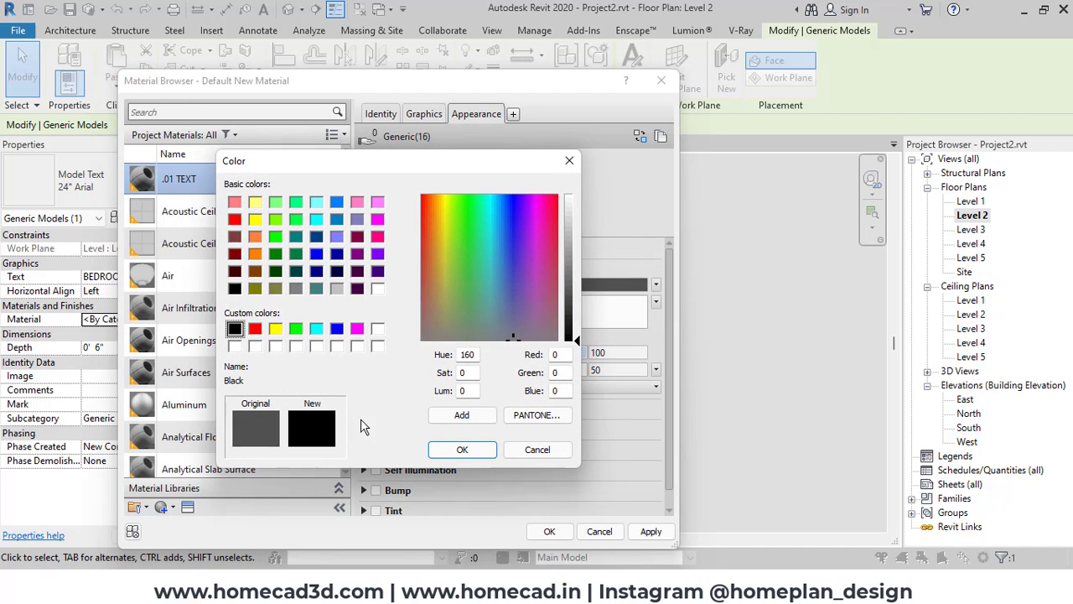
click(460, 448)
click(549, 532)
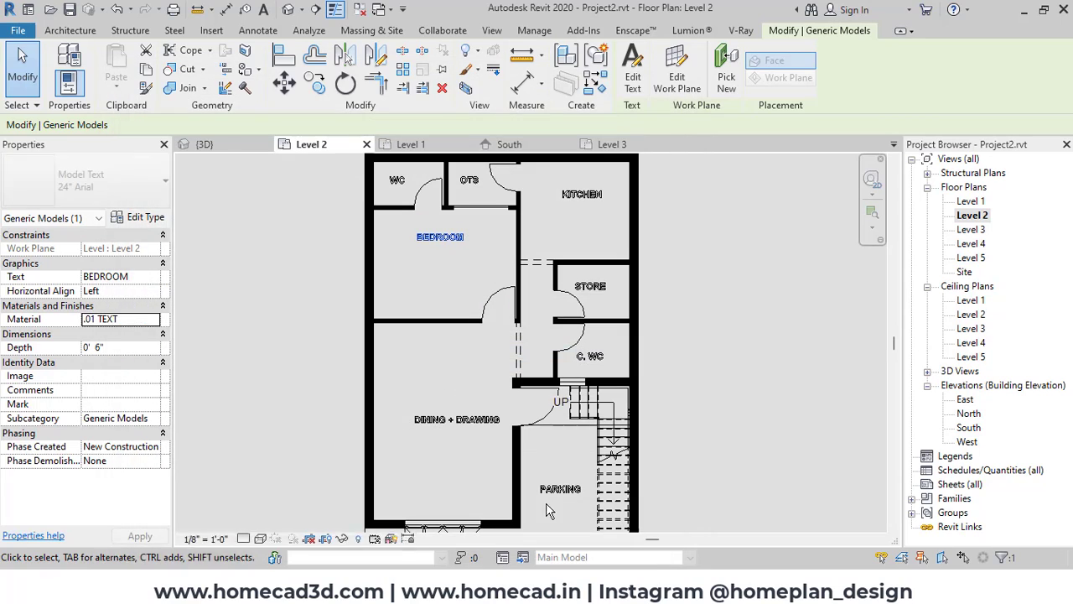
click(388, 268)
Step: Set the surface foreground pattern of the BEDROOM label's .01 TEXT material to solid fill
click(439, 237)
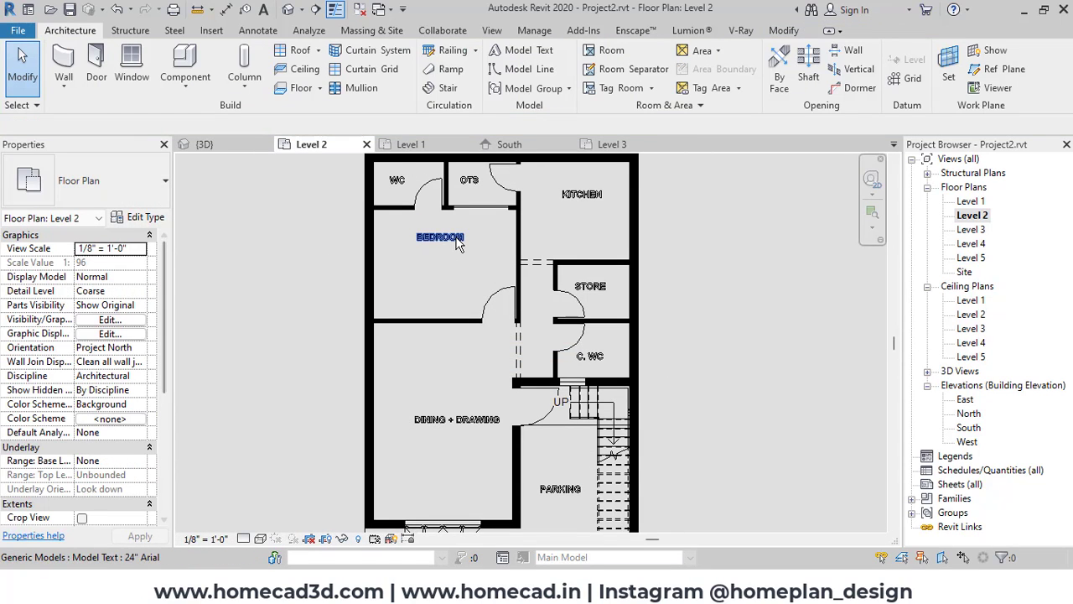
scroll(454, 236, up, 2)
scroll(416, 198, up, 2)
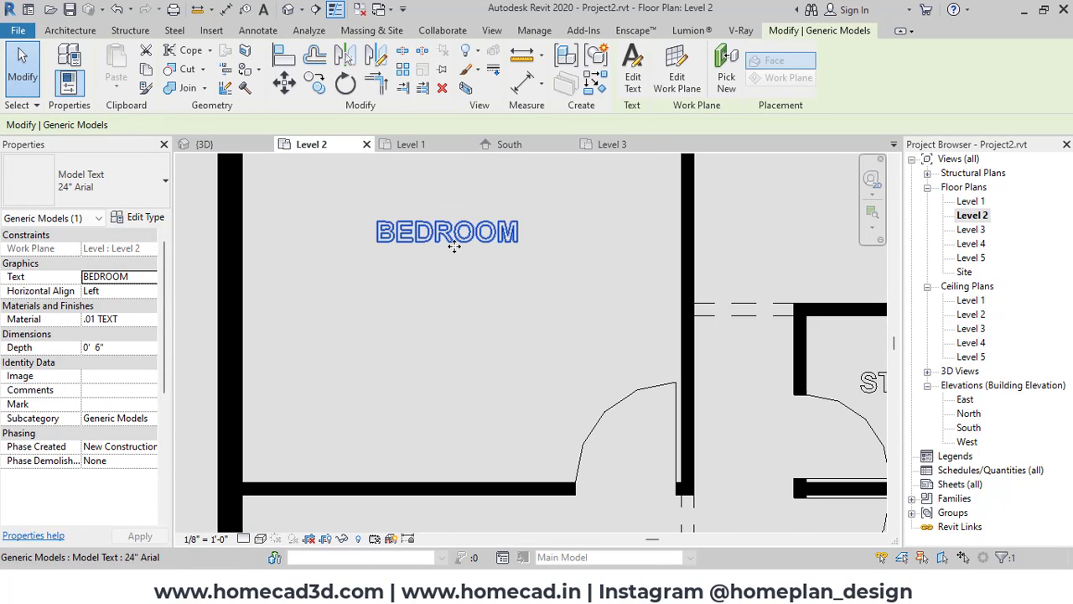
click(154, 324)
click(155, 319)
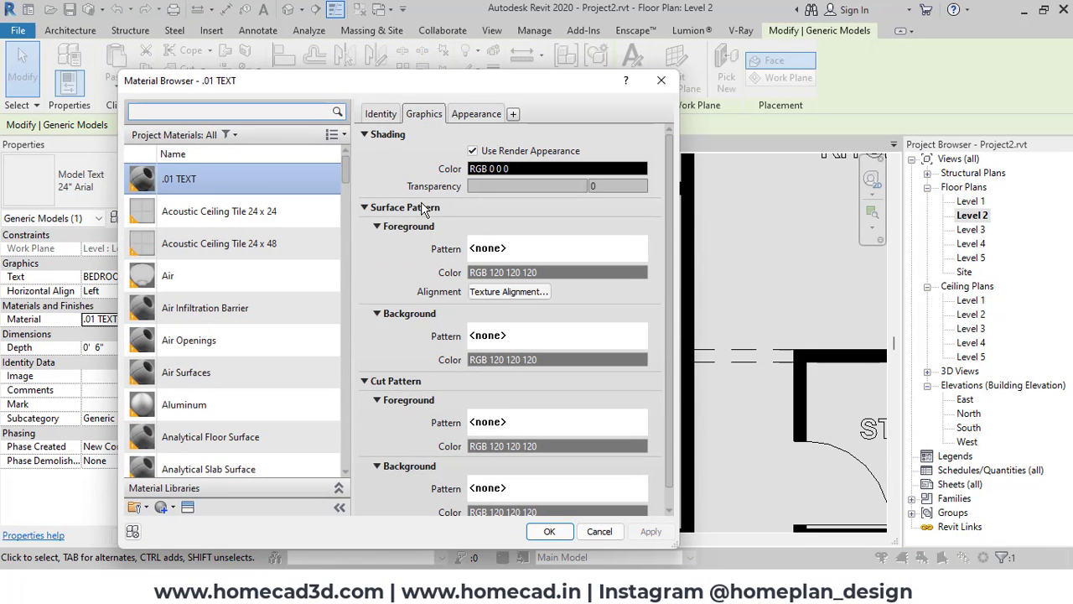
click(532, 250)
click(453, 281)
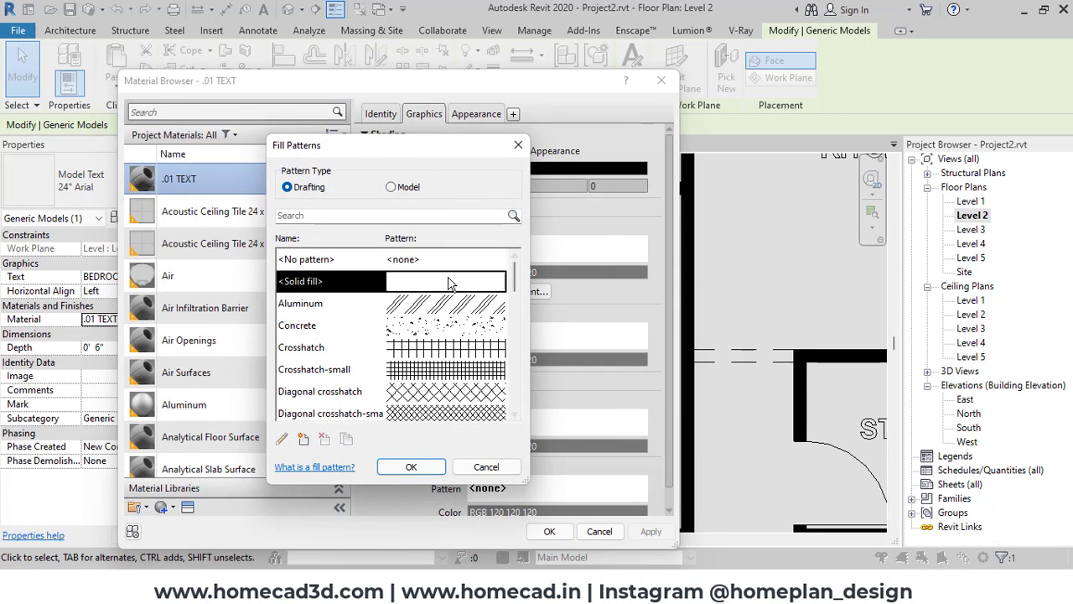
click(411, 466)
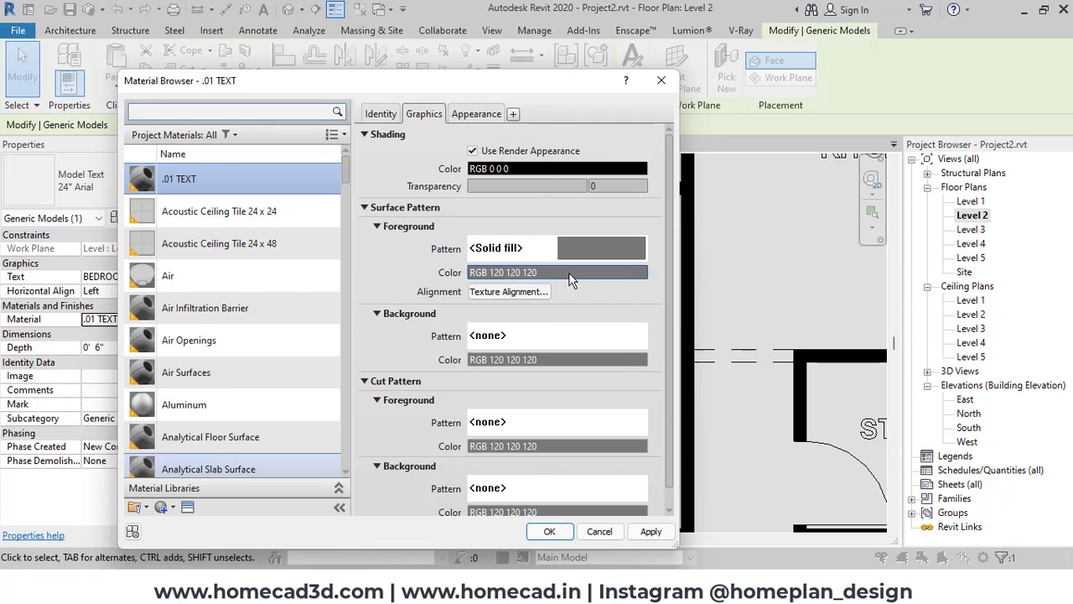
Step: Color the .01 TEXT material's surface foreground pattern black and accept the material changes
click(553, 277)
click(234, 328)
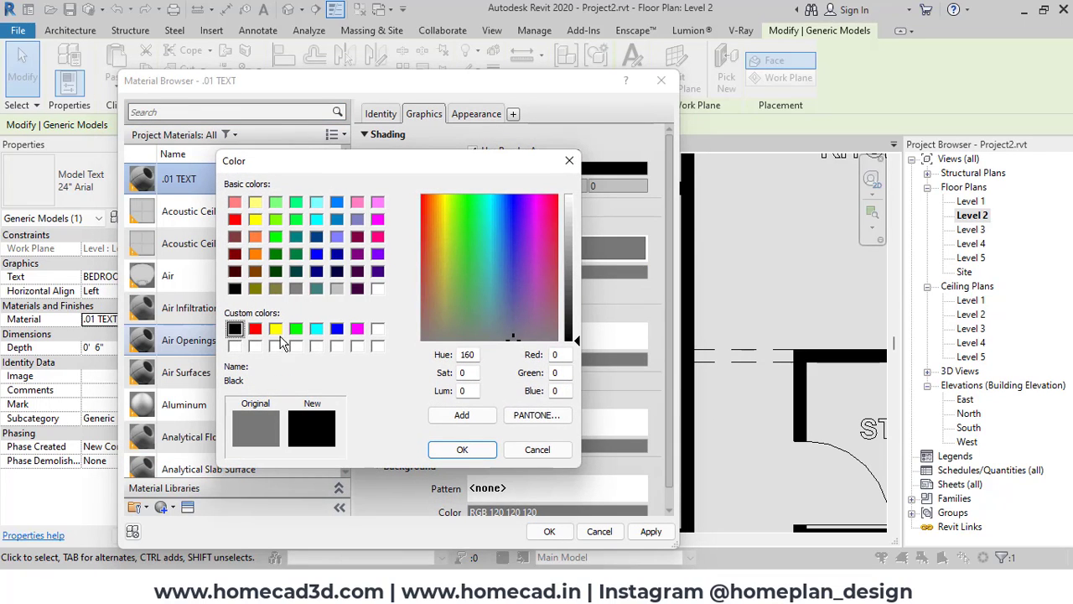
click(462, 449)
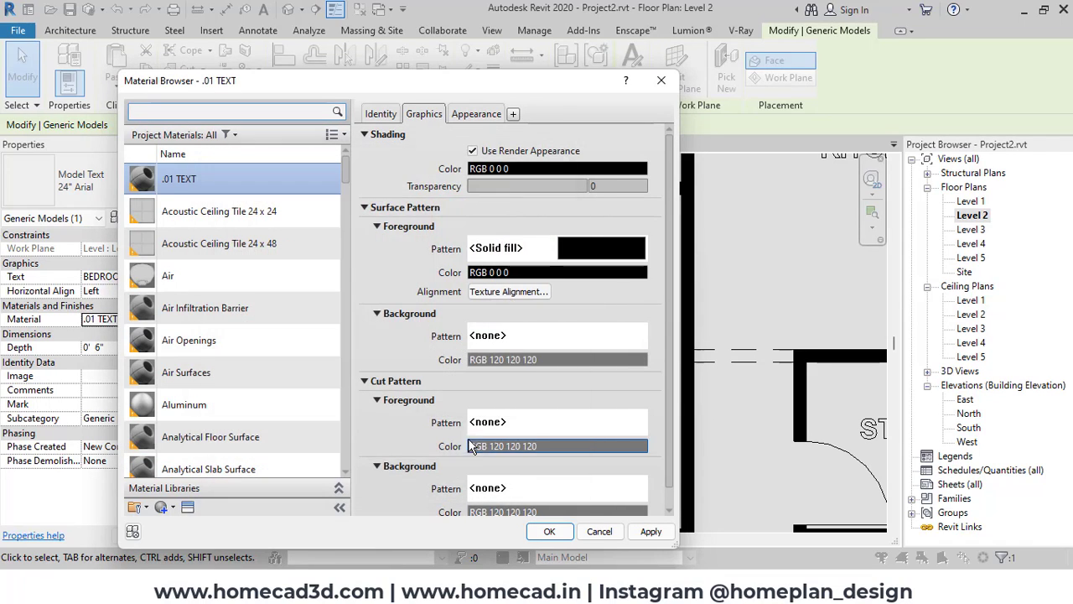
click(549, 532)
click(380, 346)
Step: Select every model text label of the same type as WC and assign them all the .01 TEXT material
scroll(423, 316, down, 4)
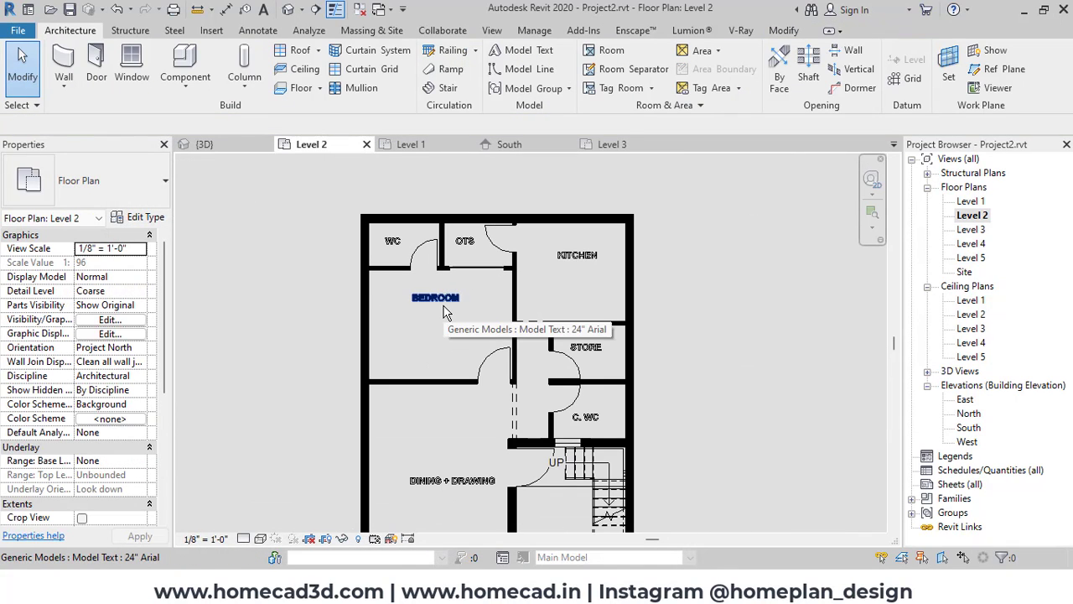
mouse_move(597, 359)
middle_down()
mouse_move(597, 287)
mouse_move(592, 352)
middle_up()
scroll(375, 229, up, 3)
scroll(379, 235, up, 2)
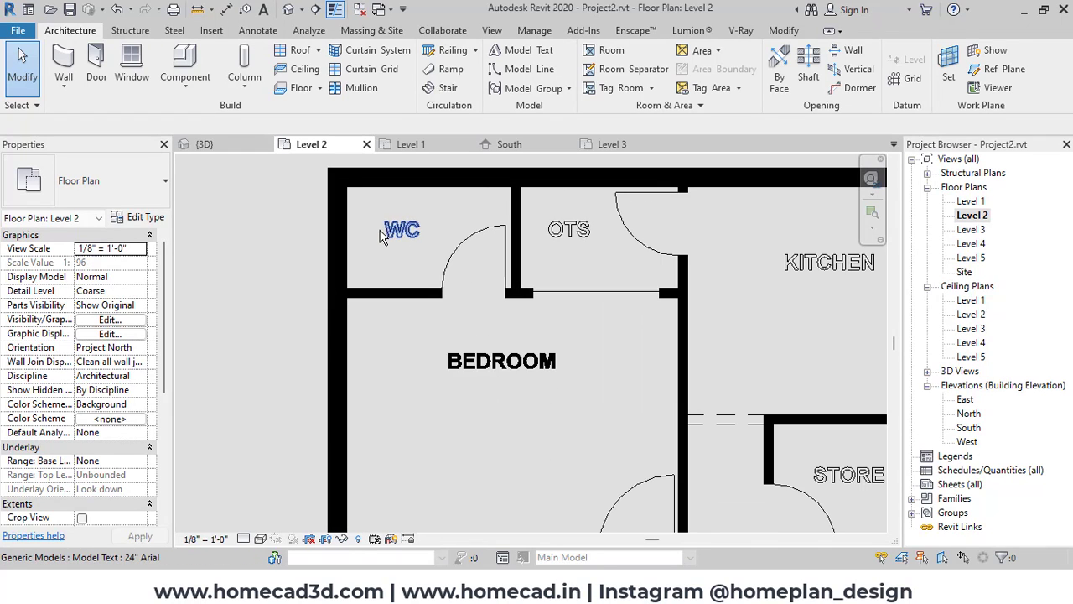
click(398, 239)
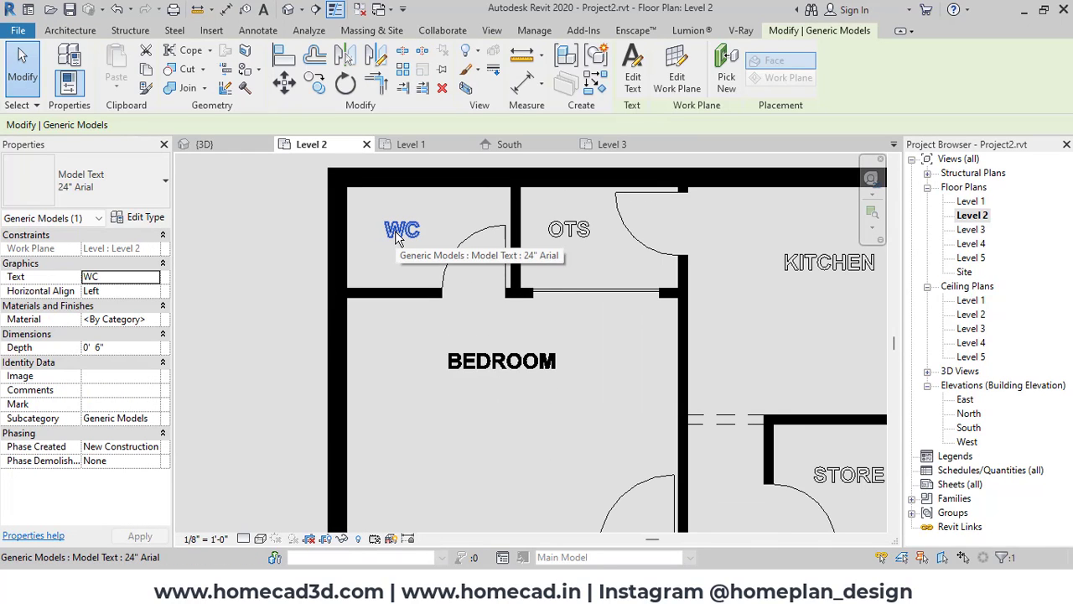
scroll(398, 239, down, 1)
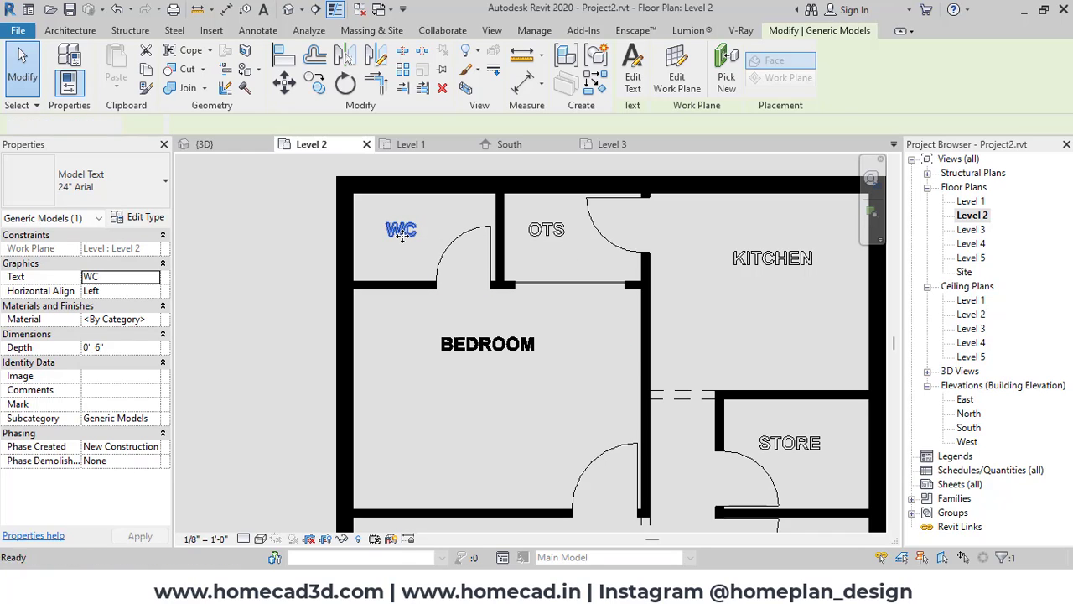
key(s)
key(a)
scroll(657, 355, down, 4)
middle_drag(621, 288, 618, 307)
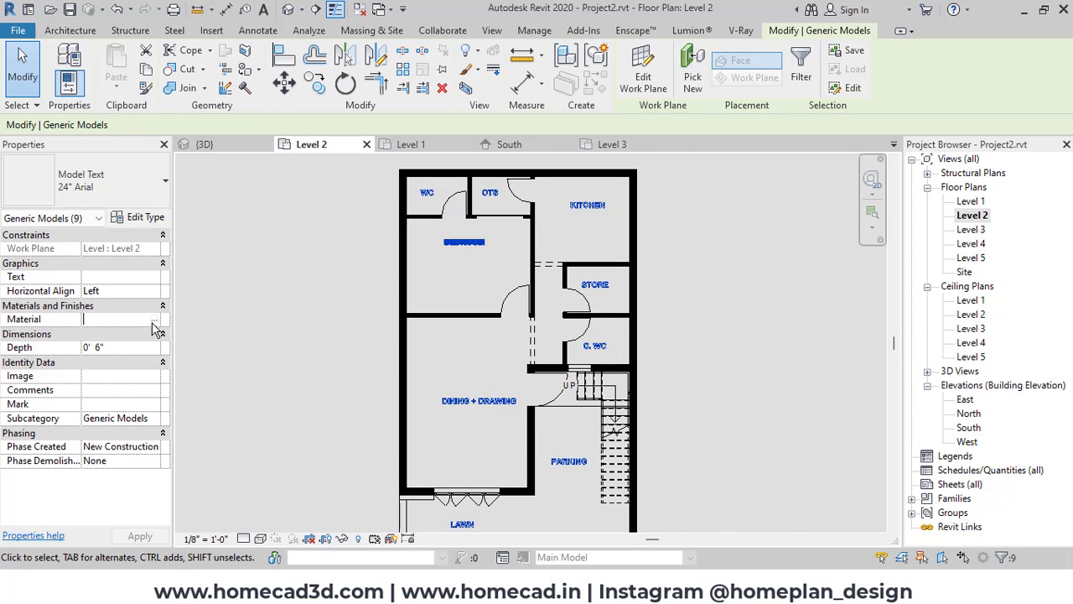
click(154, 320)
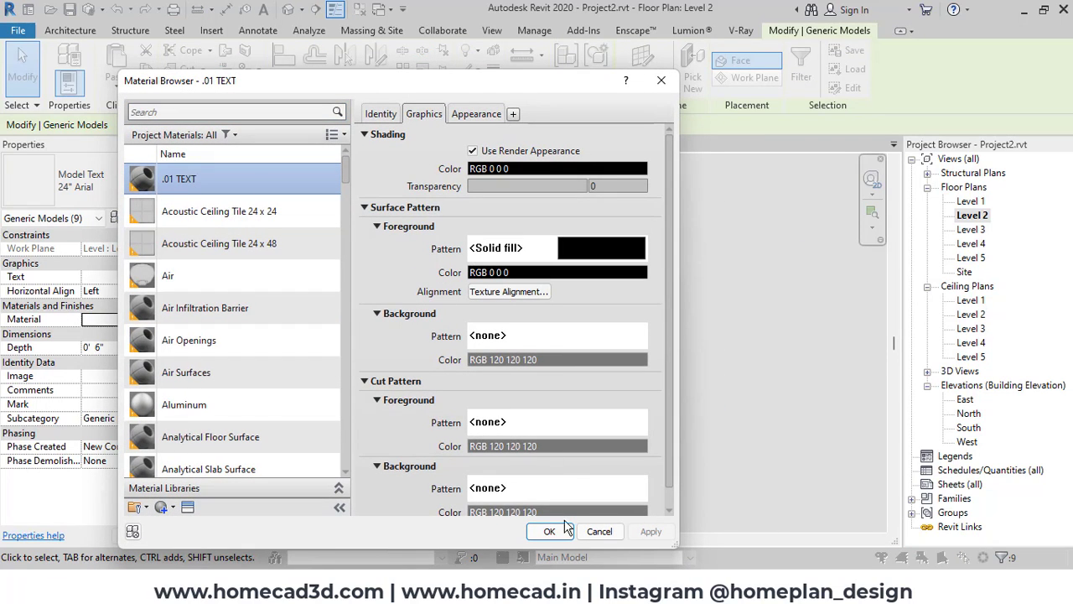
click(566, 526)
click(712, 359)
Step: Open the default 3D view, turn on its section box and face the house from the front
middle_drag(712, 359, 640, 247)
scroll(448, 184, up, 2)
scroll(672, 260, down, 2)
middle_drag(549, 415, 508, 398)
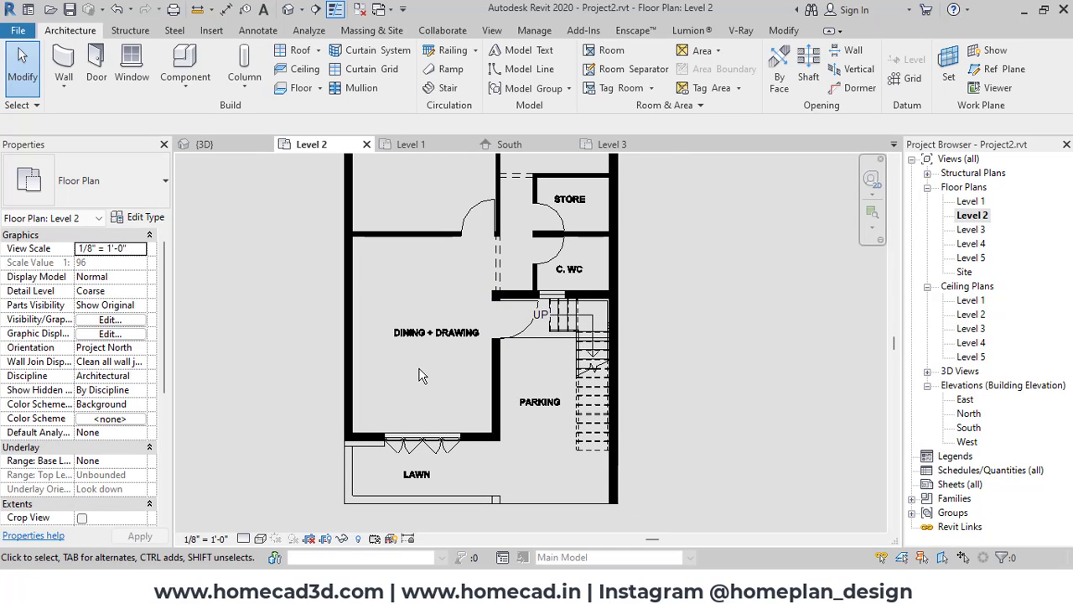
click(287, 10)
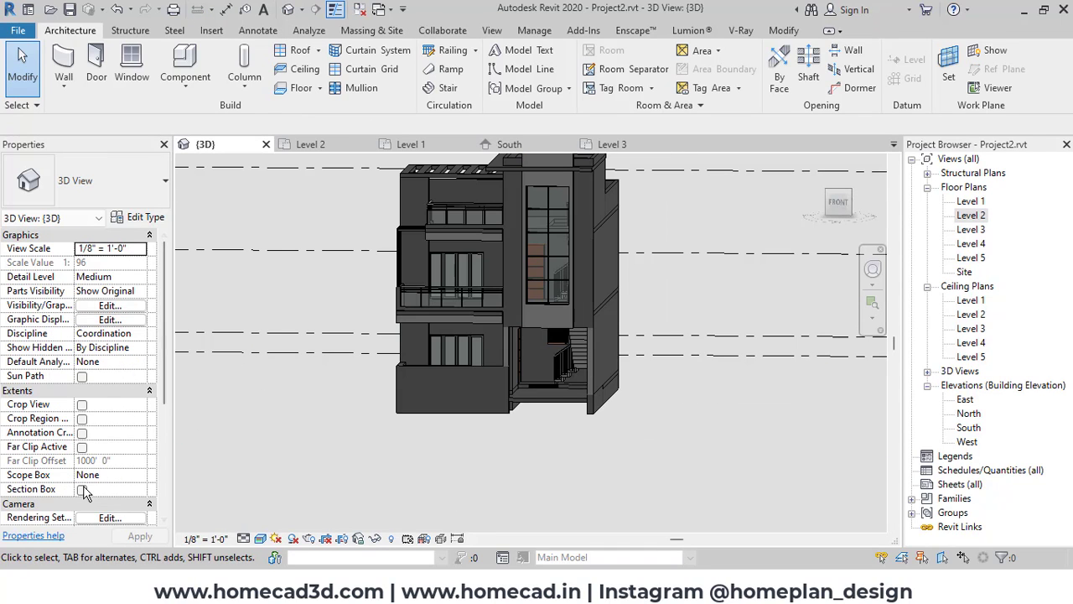
click(839, 201)
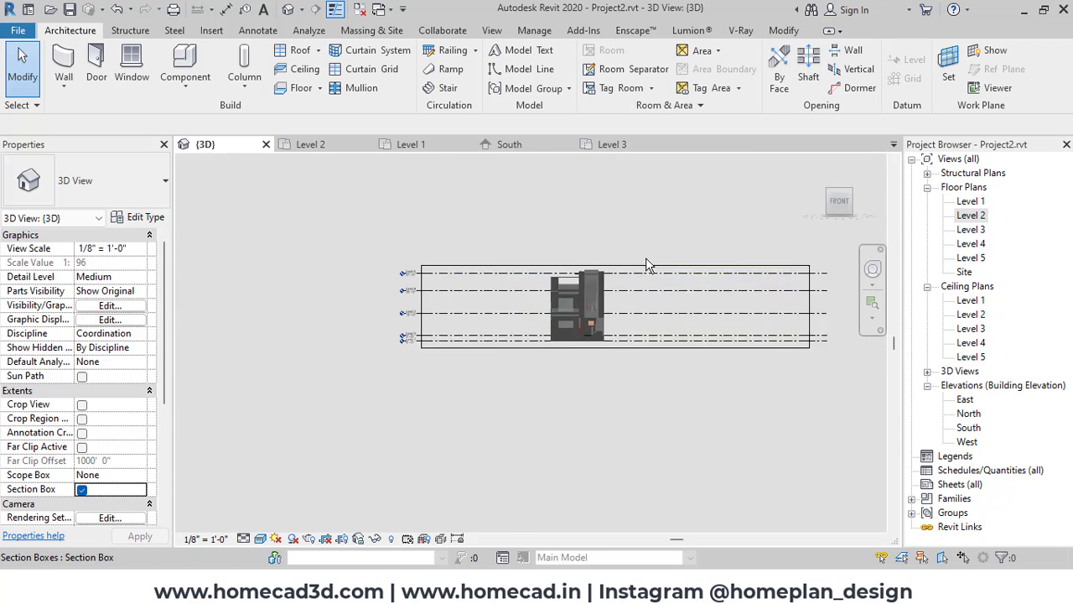
Step: Lower the top of the section box to just below Level 3 so the ground-floor rooms are cut open from above
click(557, 302)
scroll(513, 318, up, 2)
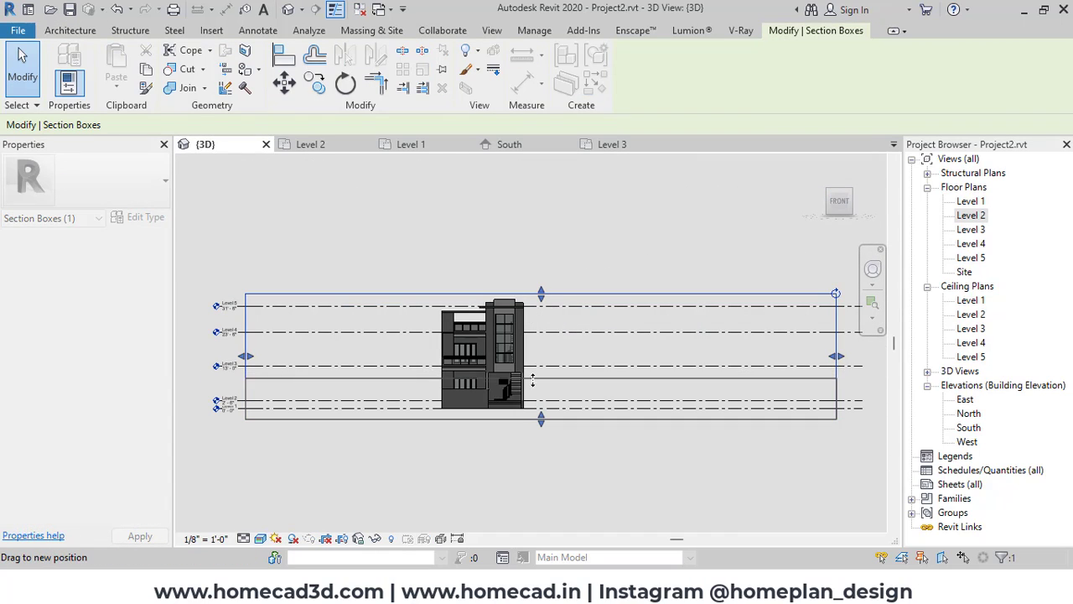
drag(554, 360, 553, 379)
shift+middle_drag(600, 343, 506, 459)
click(506, 461)
Step: Set the depth of the DINING + DRAWING label to 1"
scroll(473, 398, up, 3)
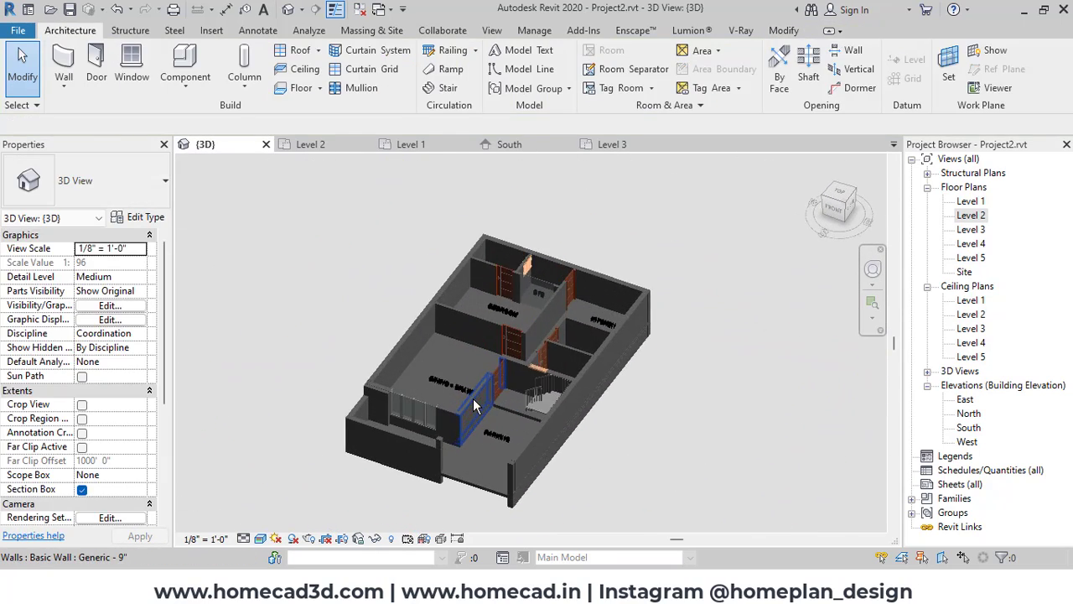
shift+middle_drag(622, 367, 601, 399)
scroll(467, 354, up, 3)
shift+middle_drag(729, 347, 522, 341)
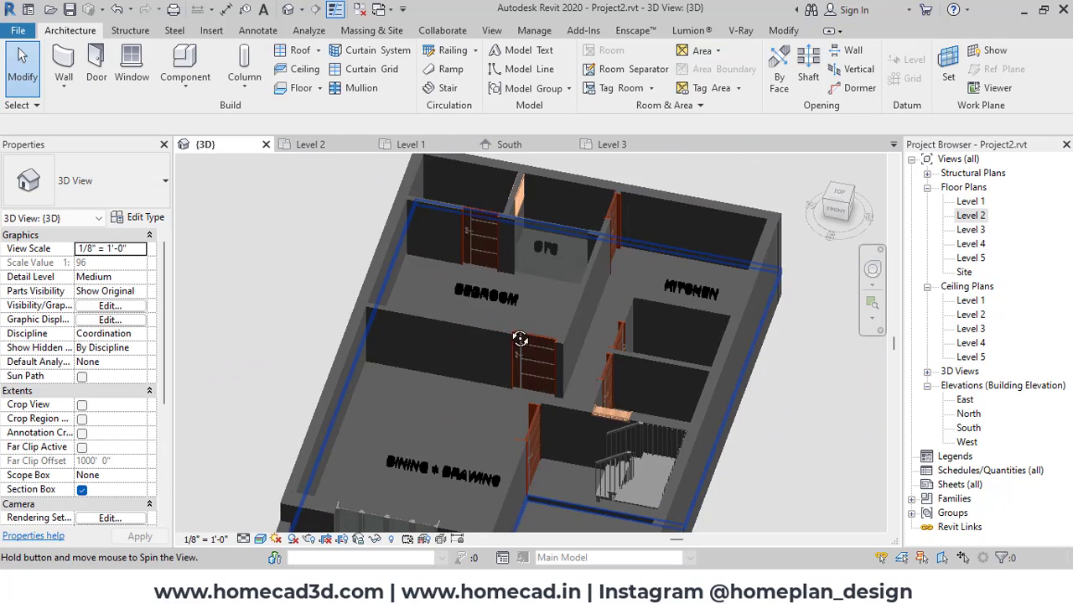
scroll(399, 483, up, 1)
scroll(399, 483, up, 3)
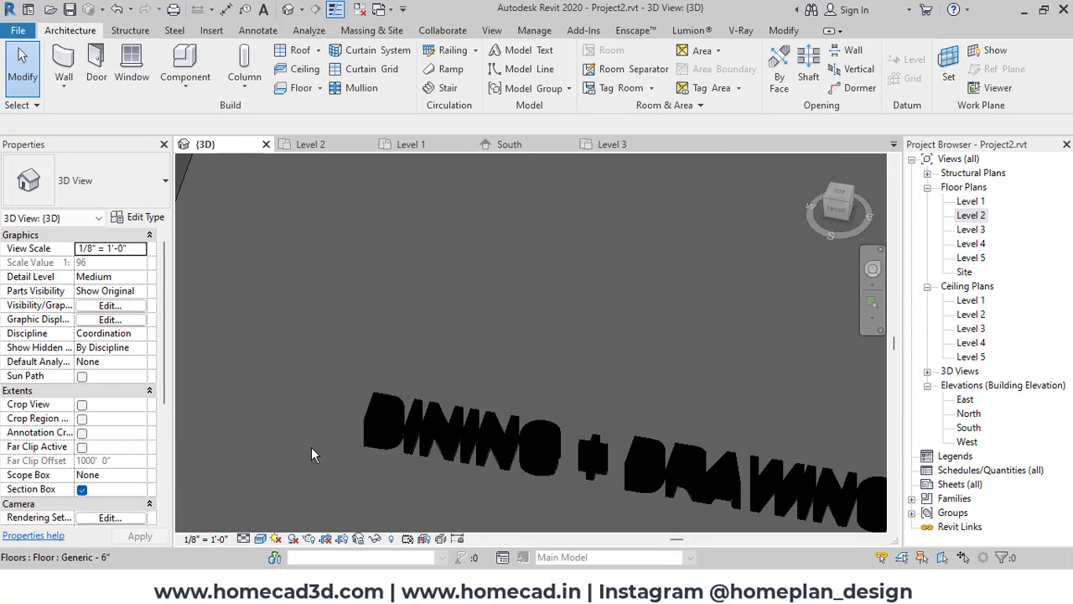
click(371, 430)
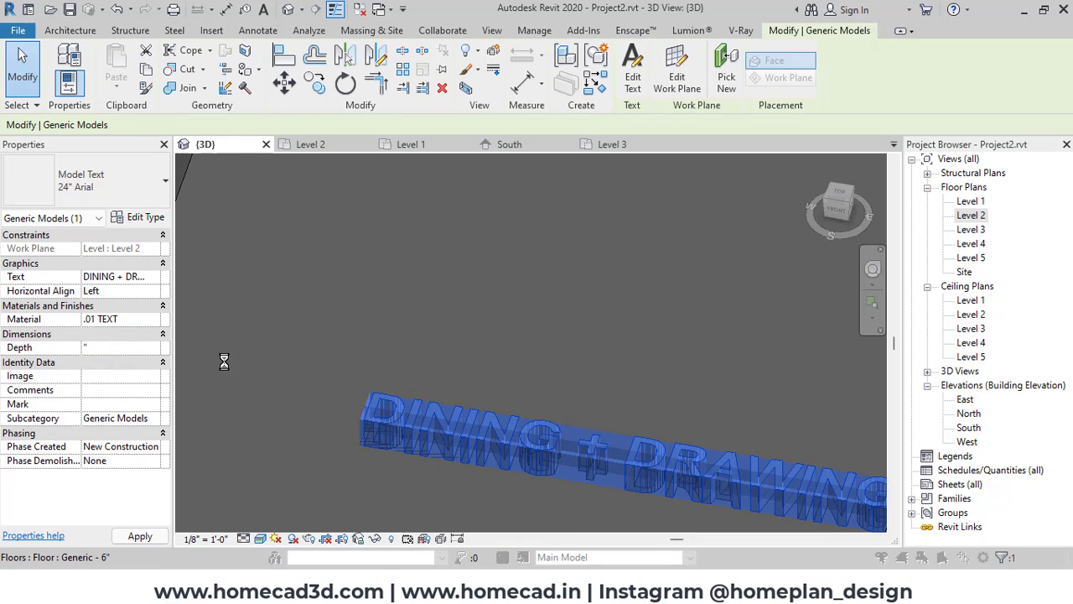
key(Return)
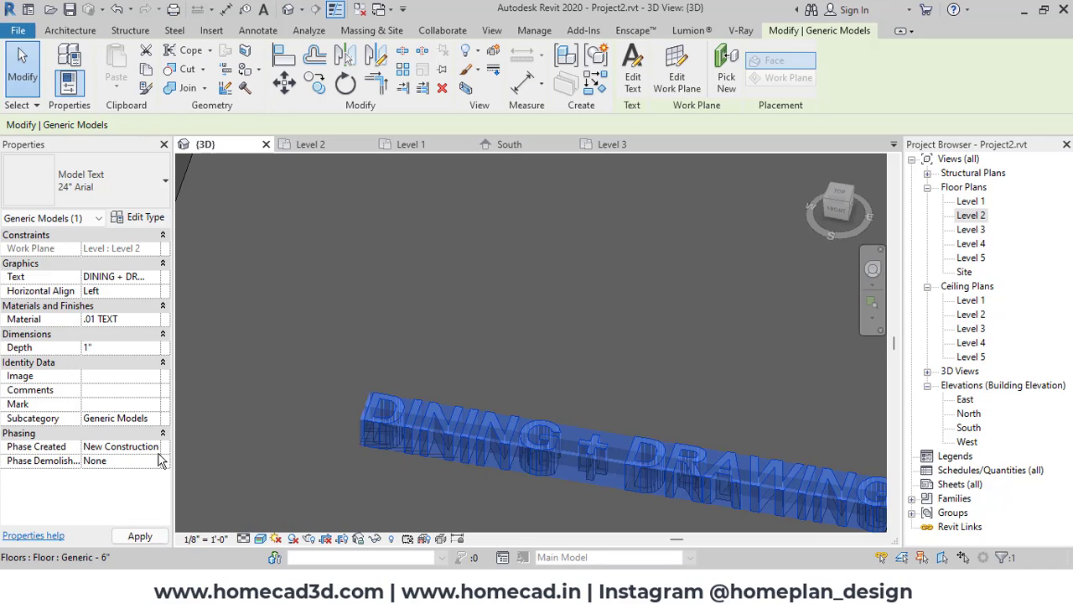
click(141, 537)
key(Escape)
scroll(388, 350, down, 6)
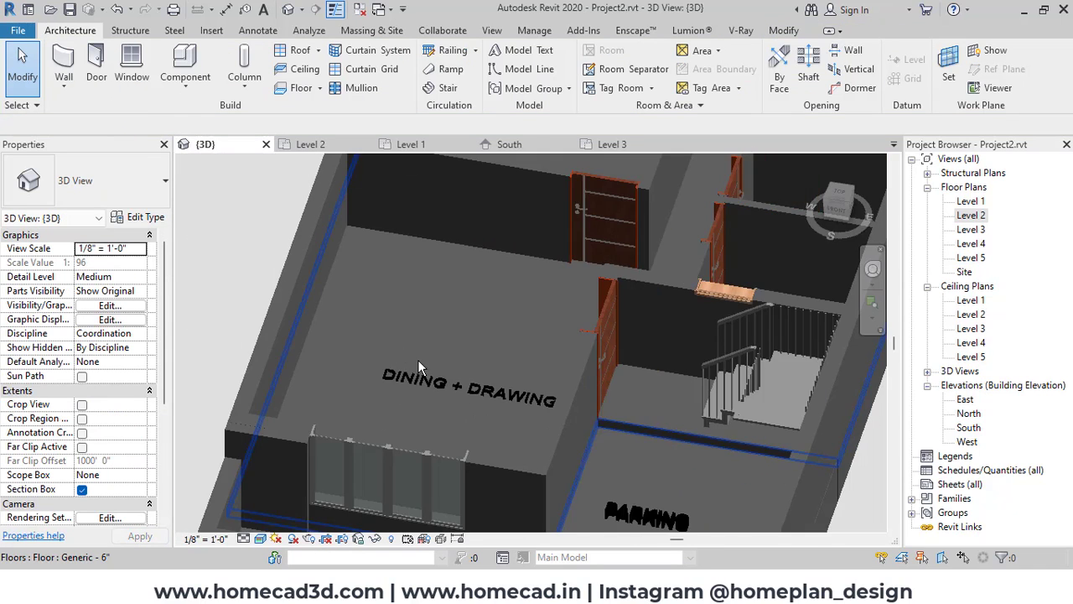
Step: Select all the 24" Arial model text labels and set their depth to 0' 1"
mouse_move(652, 387)
shift+middle_down()
mouse_move(657, 395)
mouse_move(516, 357)
shift+middle_up()
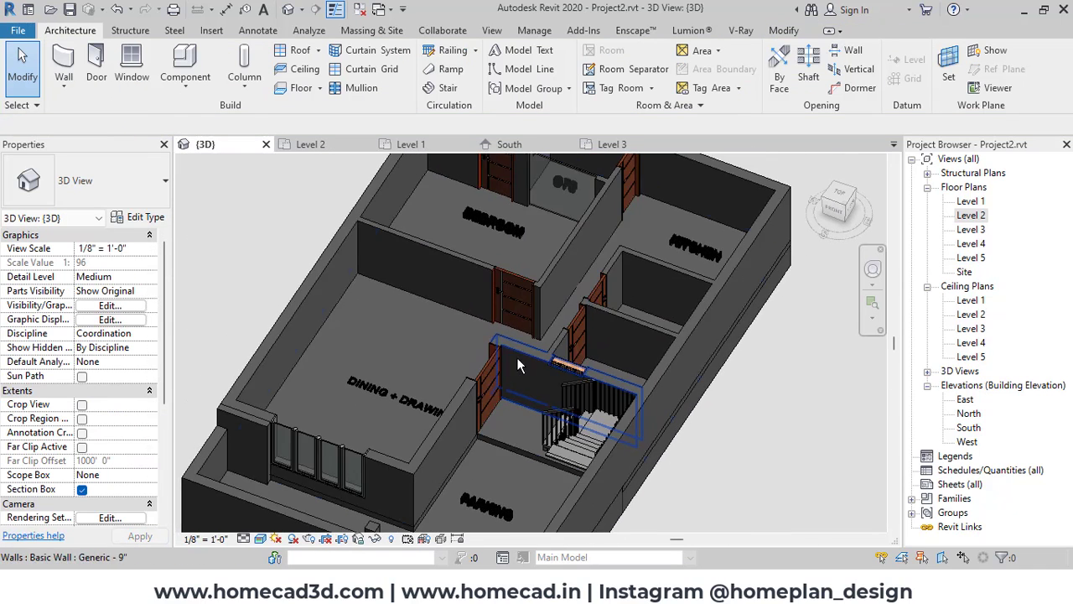
click(405, 400)
key(s)
key(a)
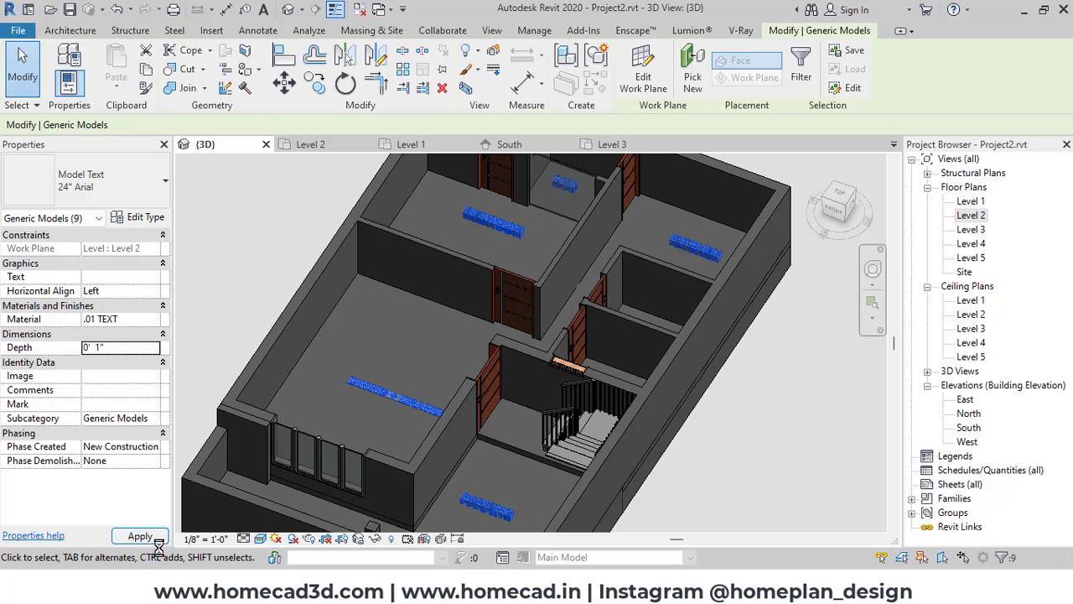
key(Escape)
Step: Check the room labels in the 3D view and again in the Level 2 floor plan
shift+middle_drag(498, 310, 556, 321)
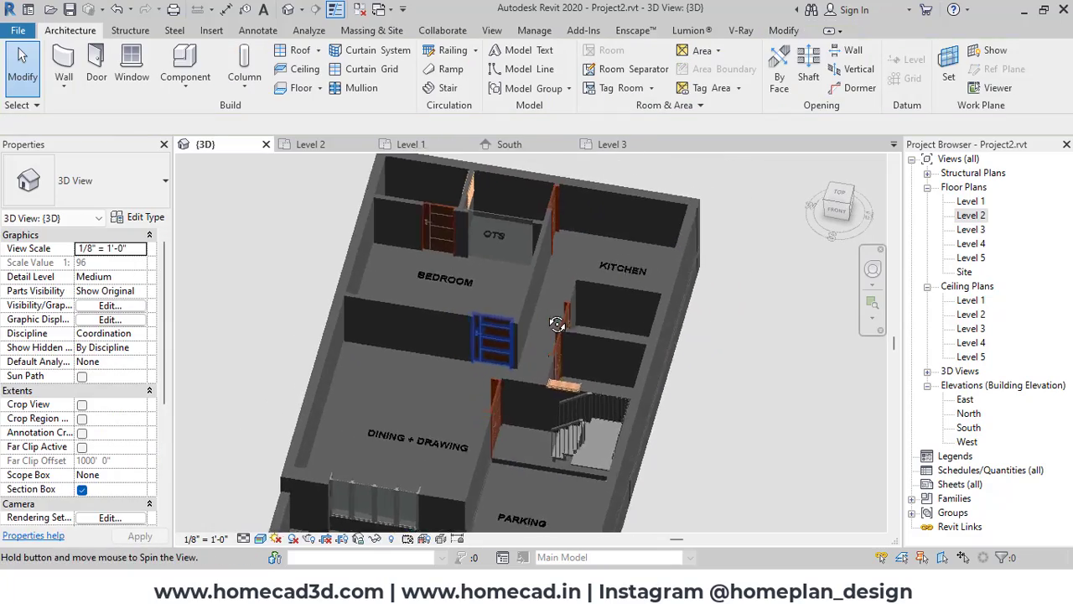
click(439, 396)
shift+middle_drag(441, 398, 411, 412)
click(807, 328)
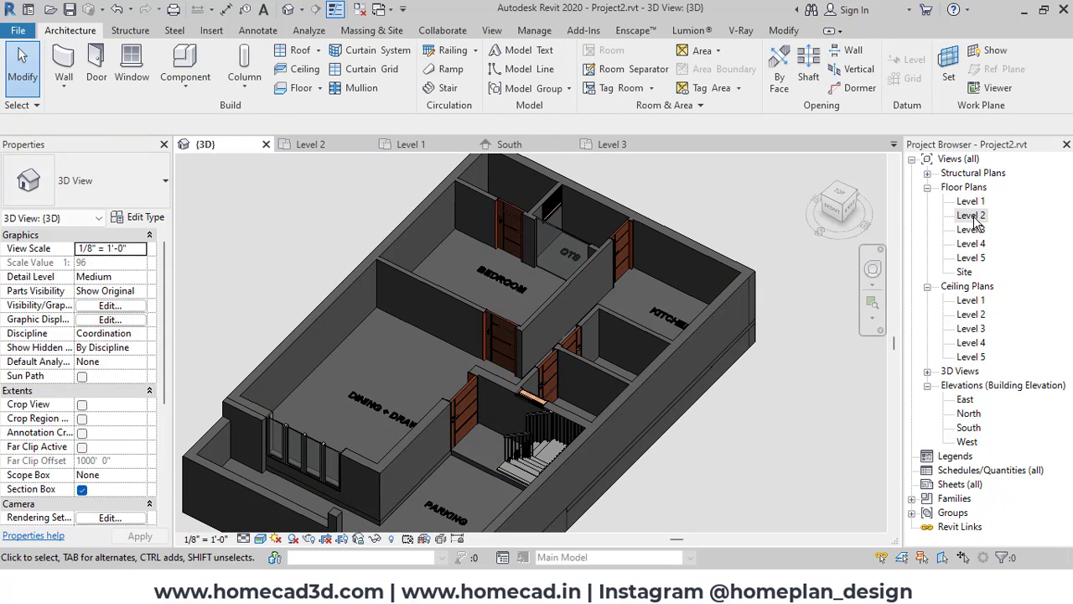
double_click(973, 217)
scroll(698, 310, down, 2)
middle_drag(698, 310, 690, 316)
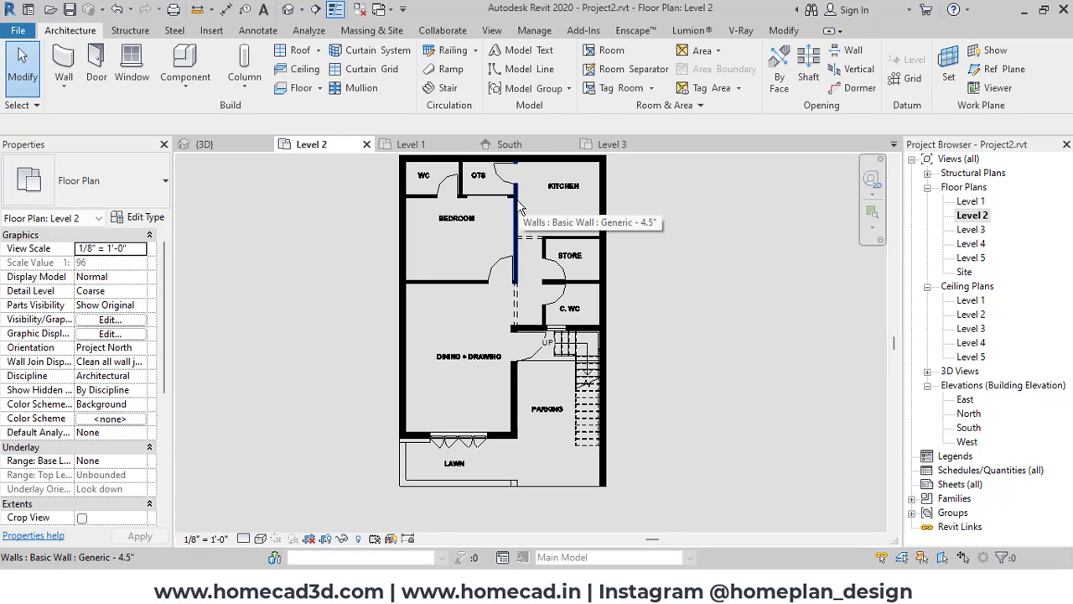
scroll(575, 263, up, 2)
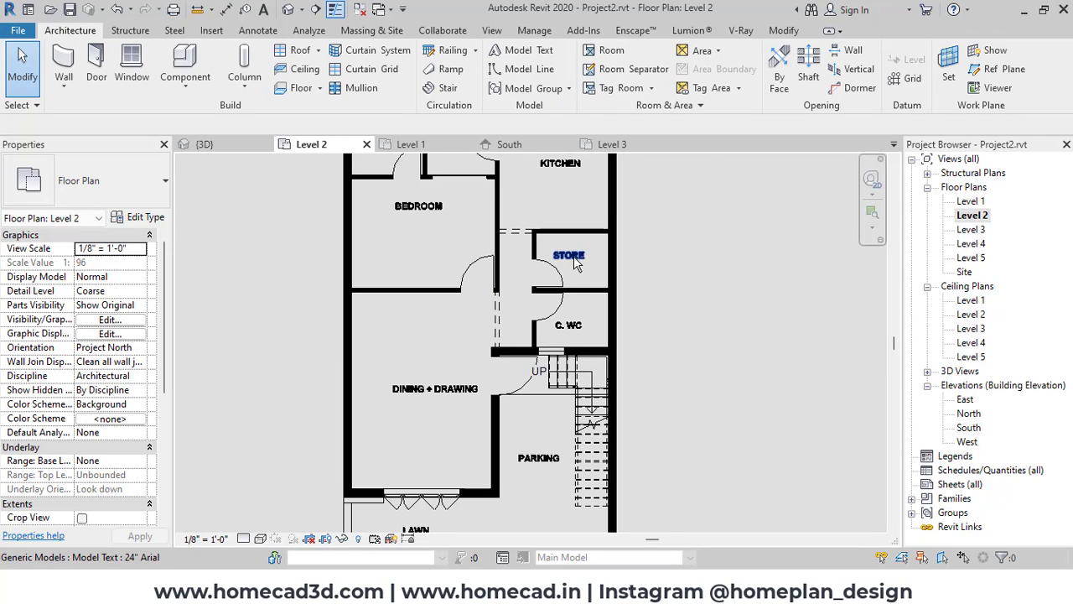
scroll(575, 264, down, 2)
middle_drag(575, 263, 589, 307)
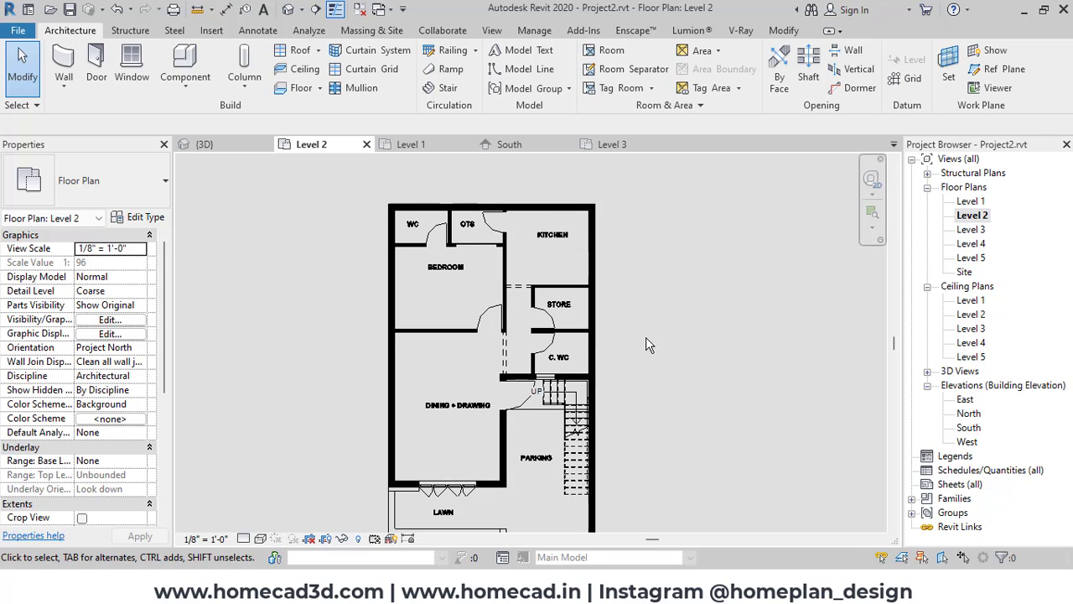
middle_drag(647, 344, 642, 330)
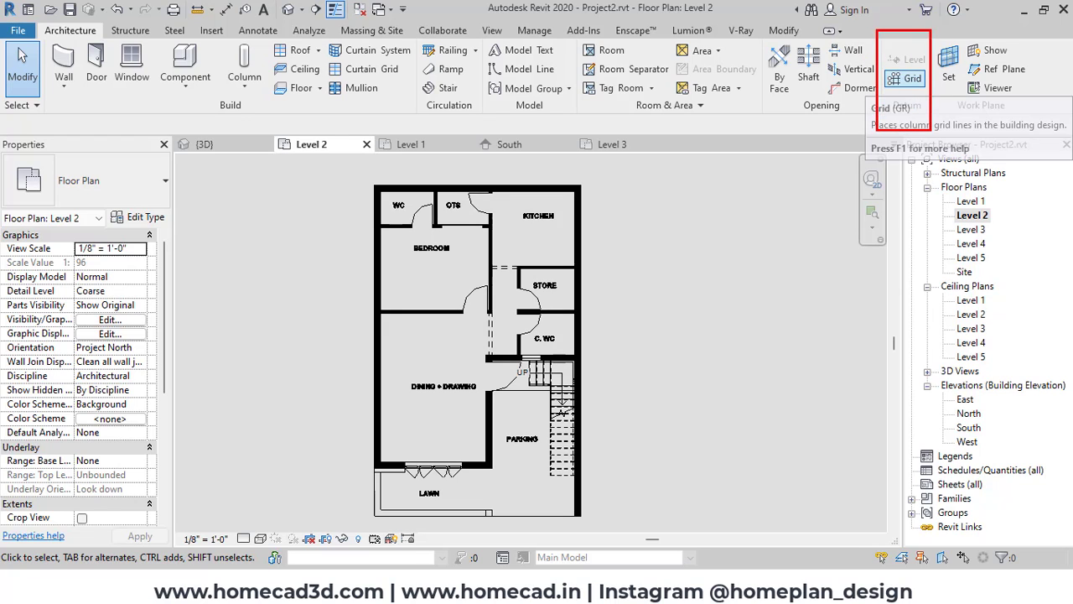
Step: Place a vertical grid line centred on the plan's left outer wall, running from its rear corner to below the lawn
click(913, 81)
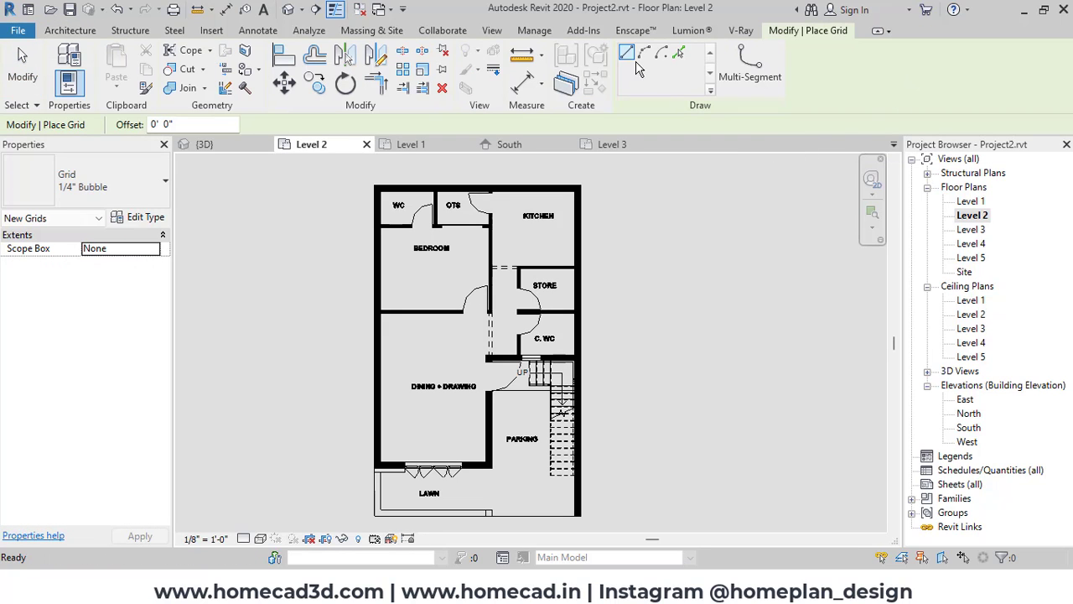
scroll(366, 208, up, 5)
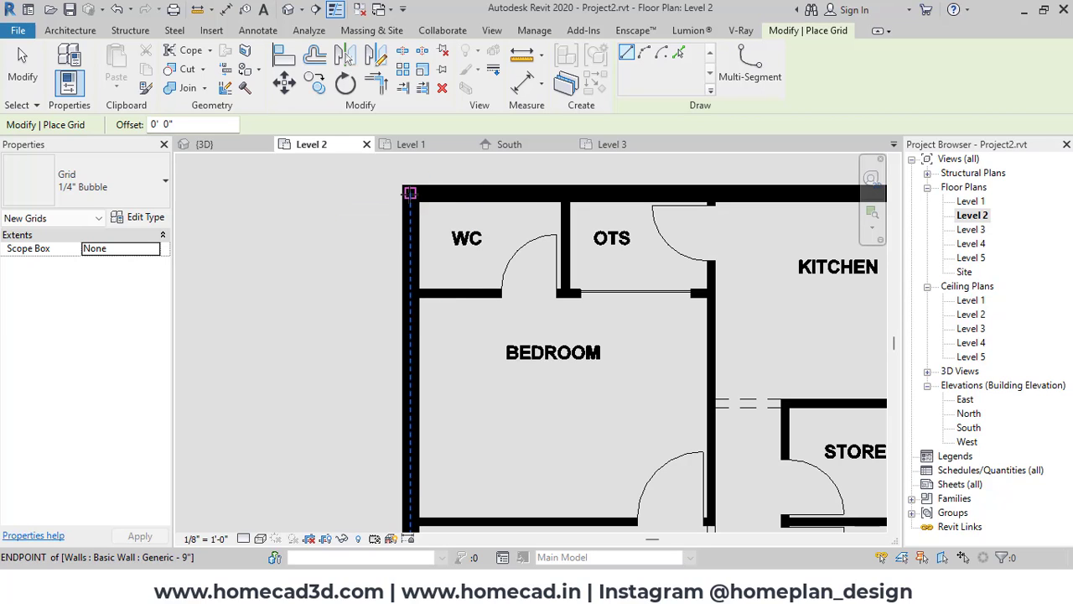
click(409, 193)
scroll(408, 251, down, 3)
middle_drag(403, 419, 415, 343)
scroll(417, 348, down, 2)
middle_drag(431, 387, 453, 238)
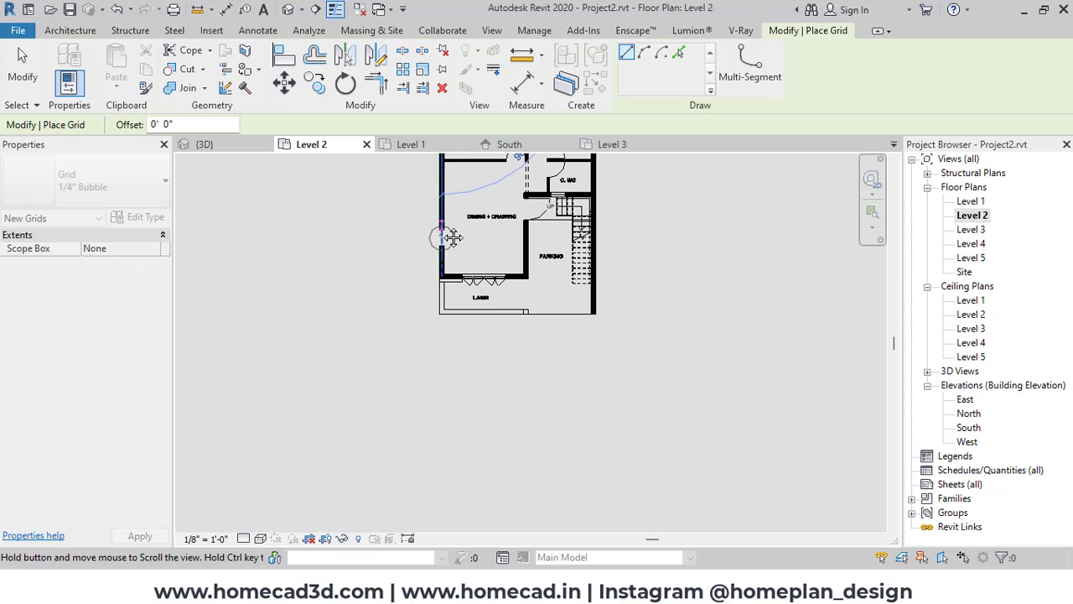
click(442, 338)
middle_drag(722, 275, 647, 358)
key(Escape)
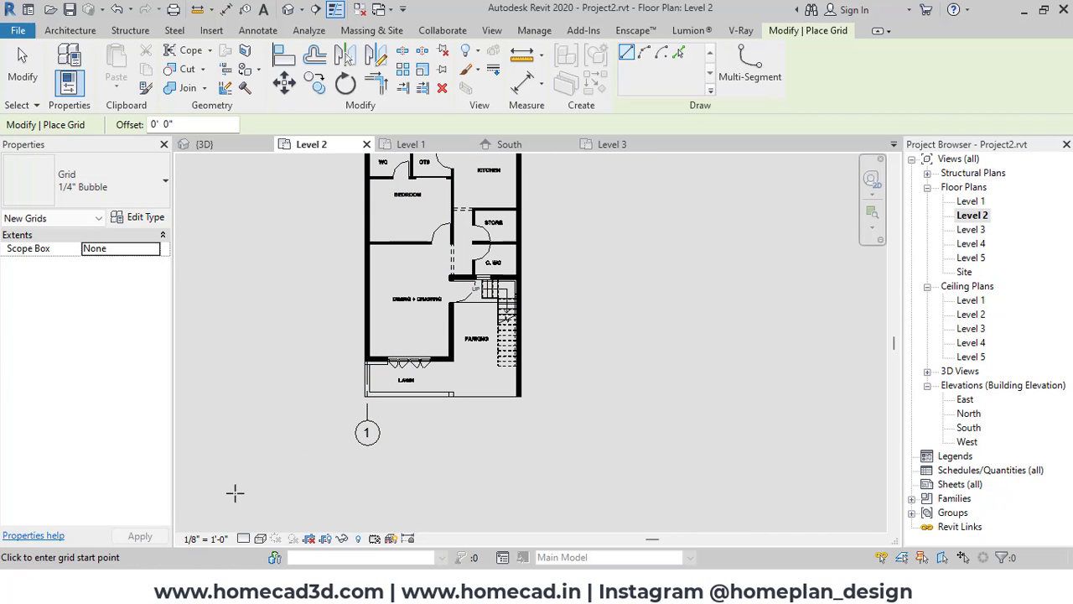
Step: Set the Level 2 floor plan's view scale to 3/16" = 1'-0"
click(205, 539)
click(240, 210)
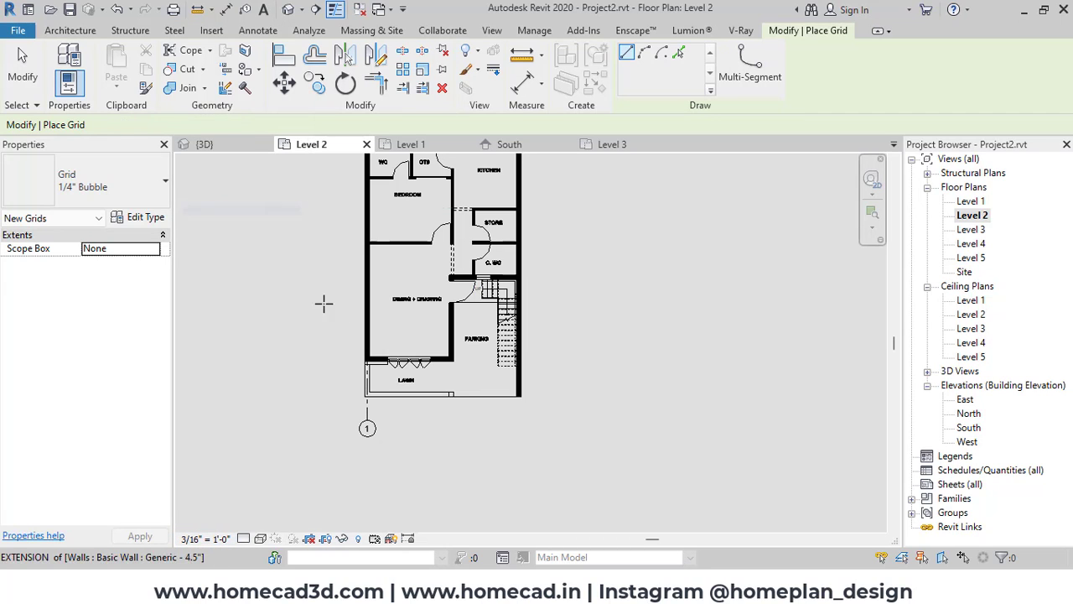
middle_drag(546, 338, 554, 388)
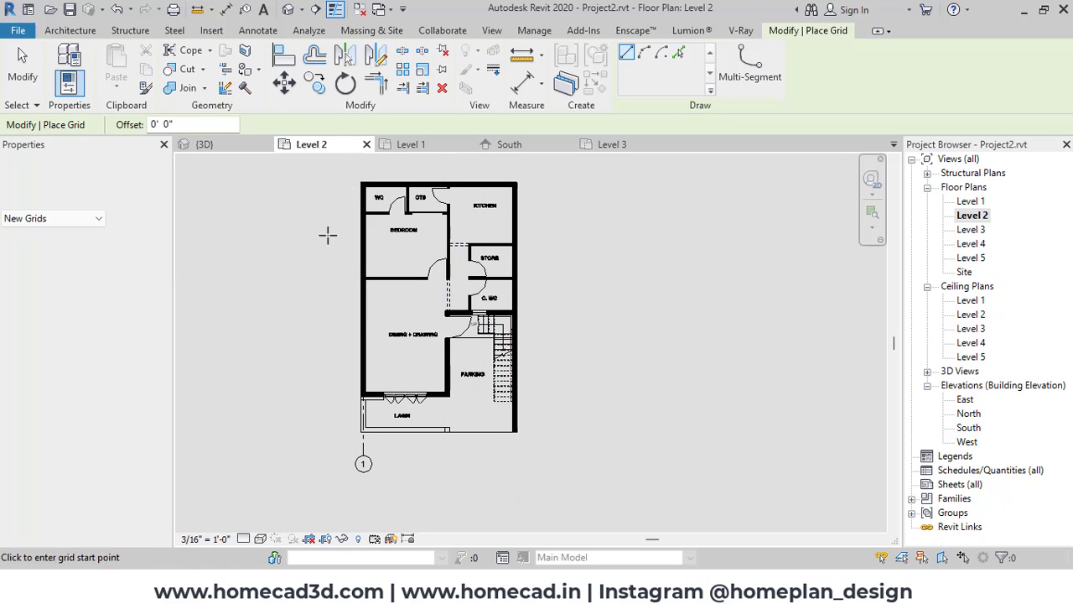
scroll(409, 170, up, 5)
click(388, 227)
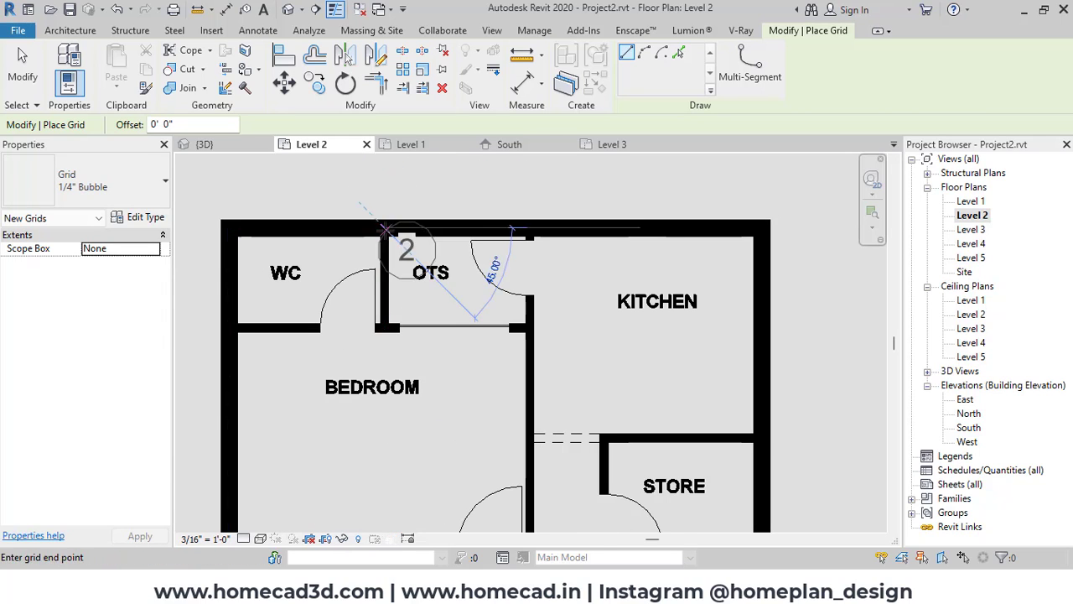
scroll(386, 336, down, 2)
middle_drag(402, 491, 446, 103)
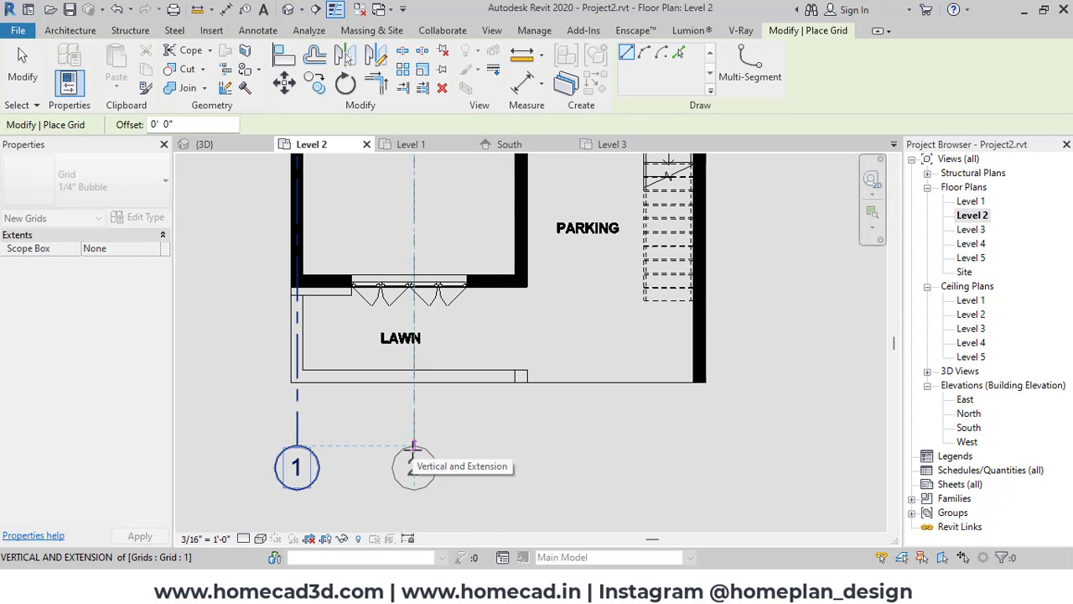
key(Escape)
key(Escape)
Step: Rename the grid line on the left outer wall as A
double_click(296, 467)
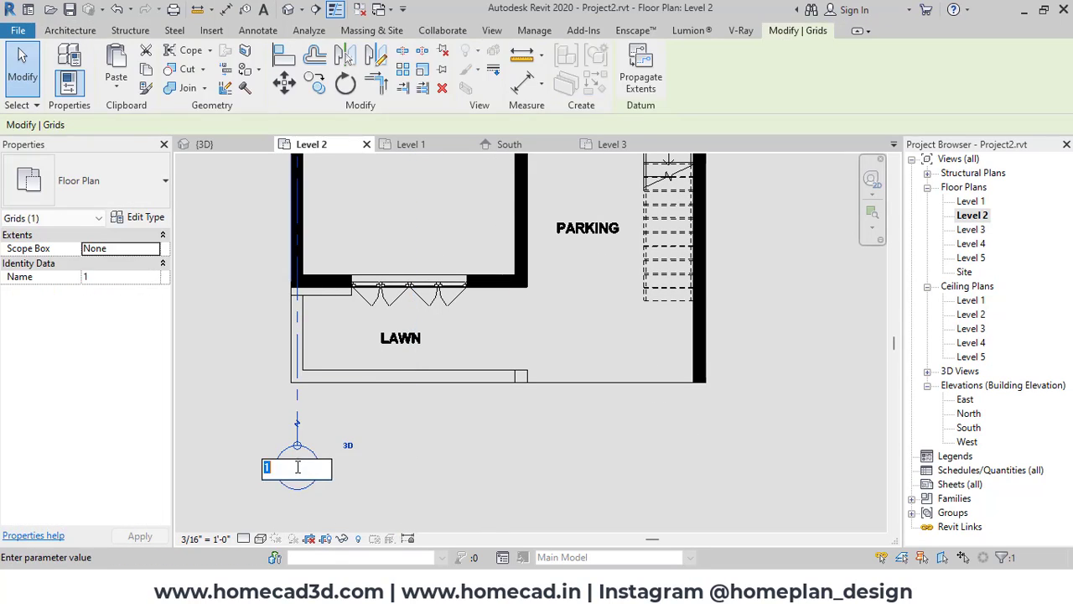
text(A)
click(384, 477)
scroll(404, 470, down, 3)
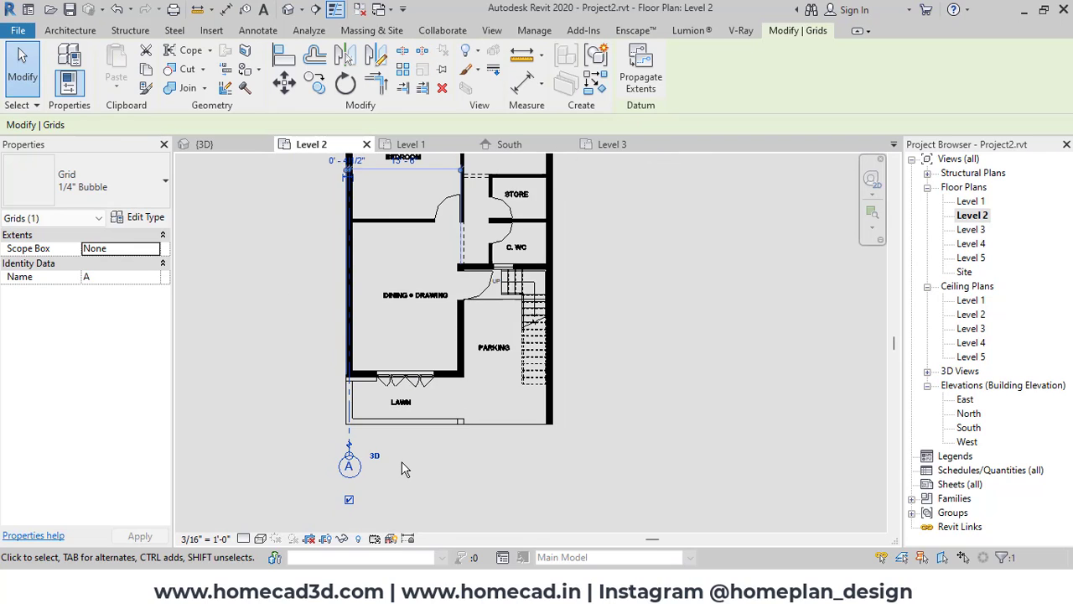
middle_drag(578, 186, 579, 251)
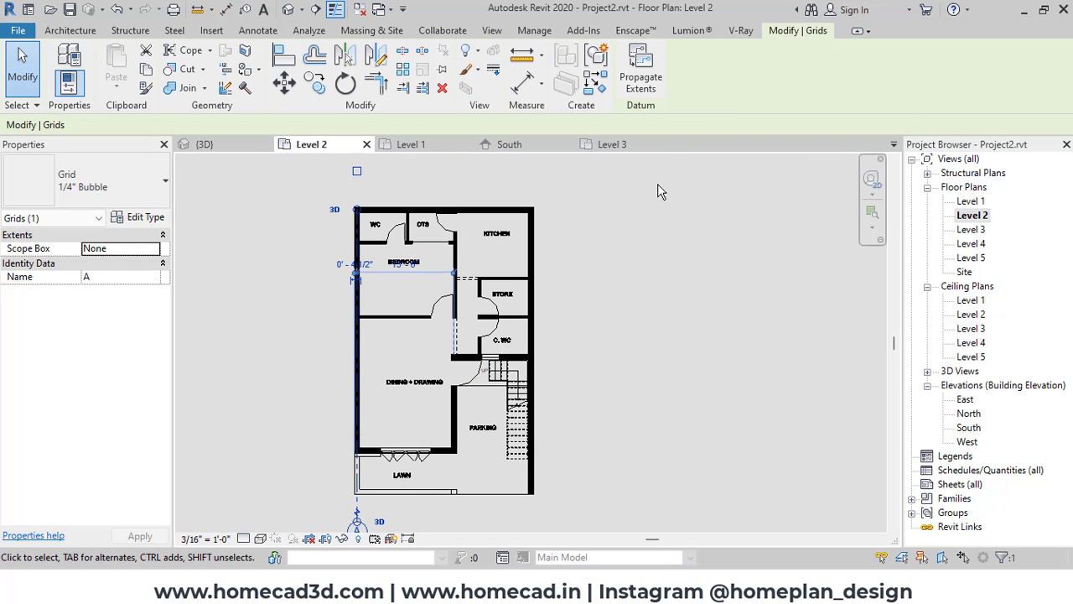
click(567, 199)
Step: Place a vertical grid line along the wall between WC and OTS, ending level with grid A's bubble
click(909, 77)
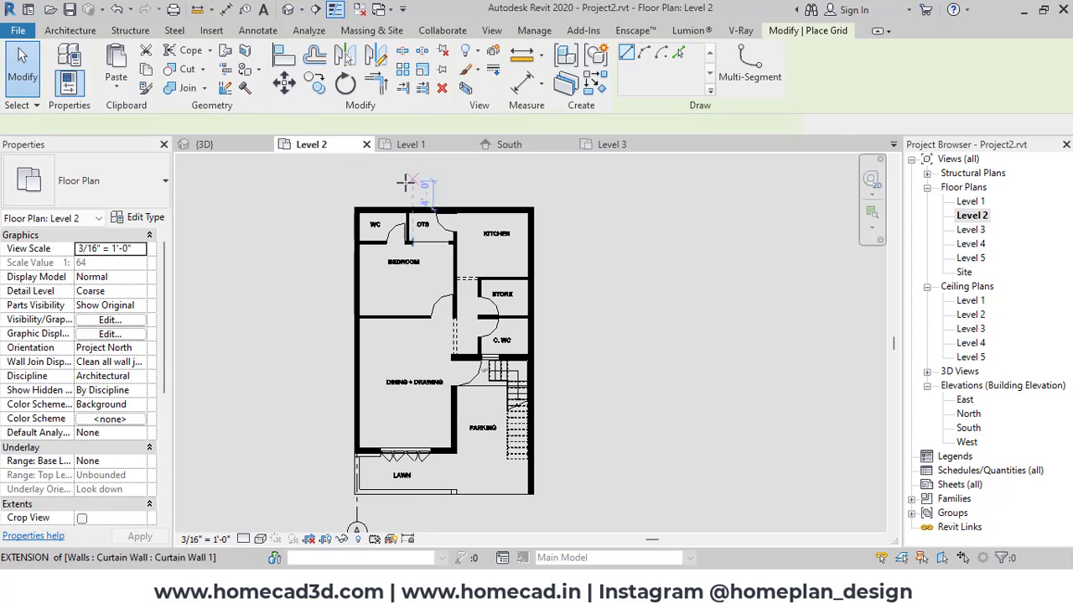
scroll(400, 215, up, 5)
click(395, 210)
scroll(395, 218, down, 4)
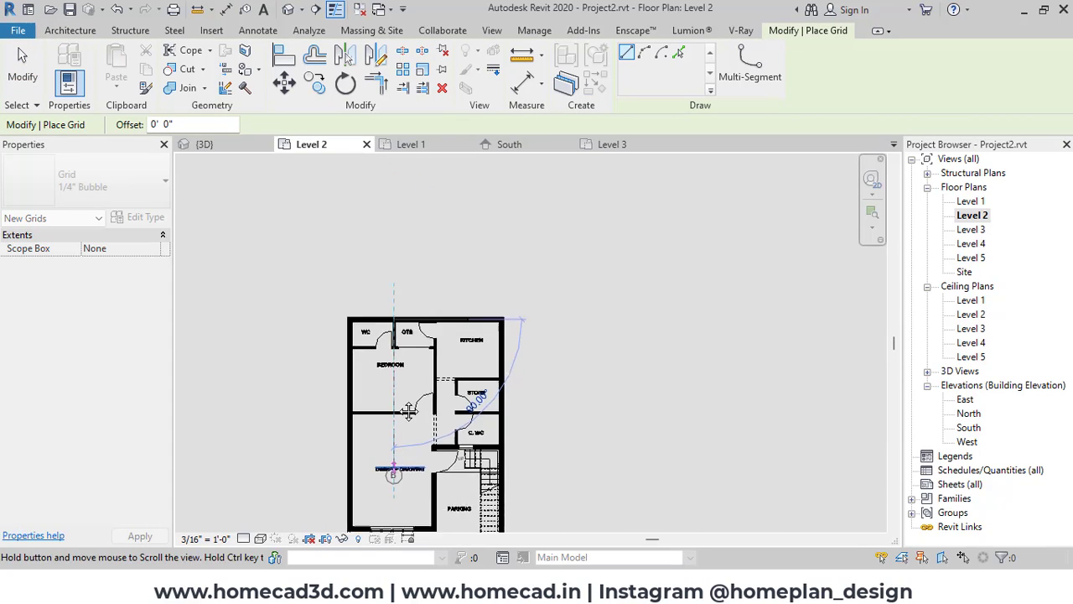
click(415, 430)
Step: Place a vertical grid line along the wall between BEDROOM and KITCHEN, ending in line with the A and B bubbles
scroll(416, 159, up, 5)
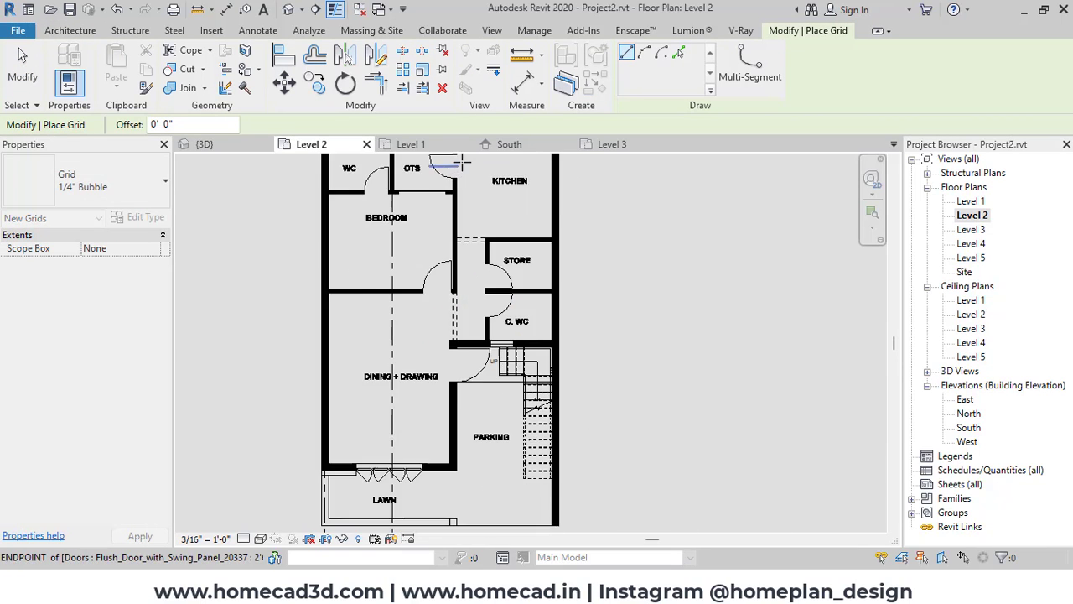
click(441, 232)
scroll(472, 299, down, 4)
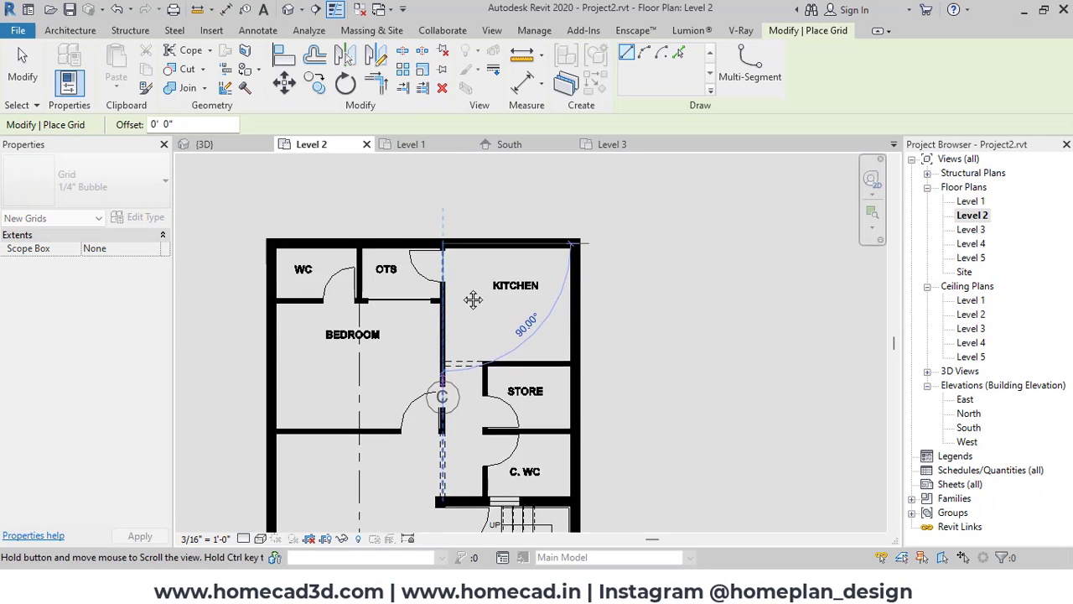
scroll(496, 234, up, 4)
click(488, 410)
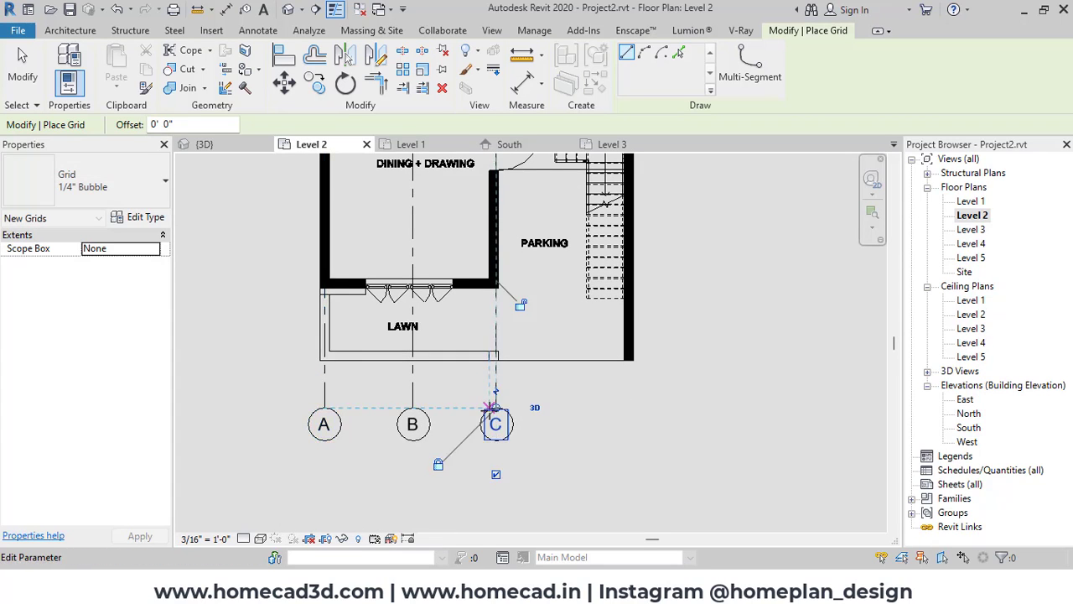
Step: Place a vertical grid line along the plan's right outer wall, ending in line with the other grid bubbles
scroll(494, 472, down, 3)
middle_drag(508, 382, 532, 445)
middle_drag(576, 333, 556, 395)
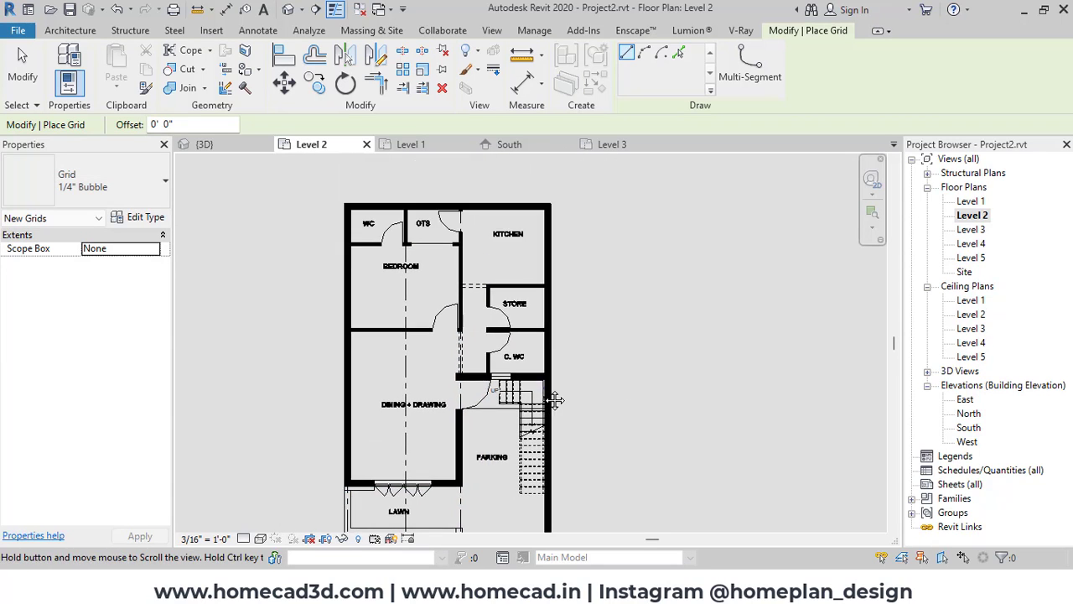
scroll(556, 220, up, 2)
scroll(539, 195, up, 2)
click(539, 196)
scroll(545, 402, down, 3)
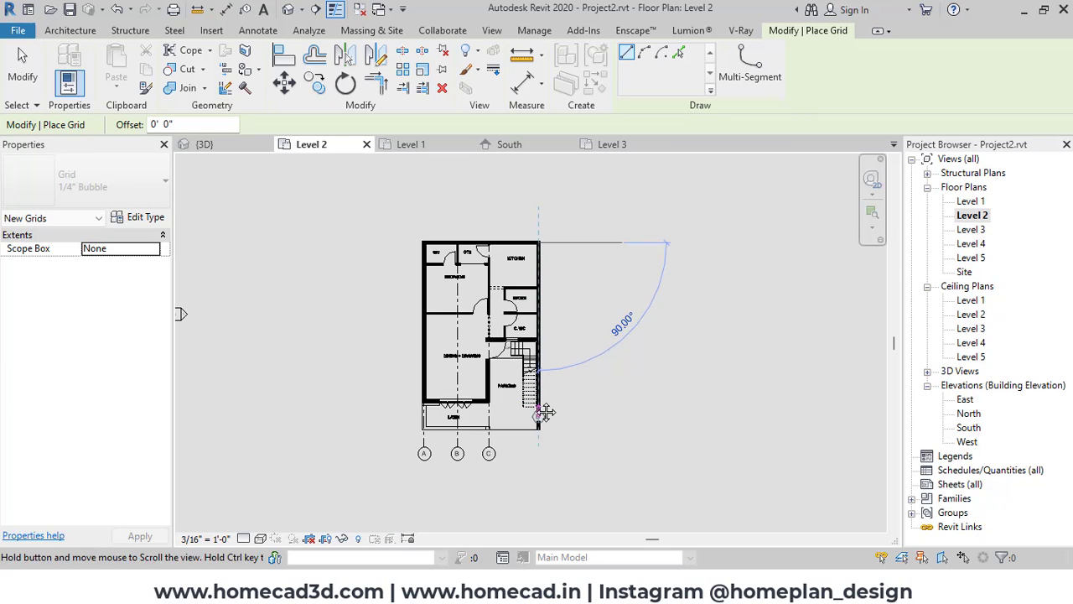
scroll(543, 394, up, 3)
click(542, 388)
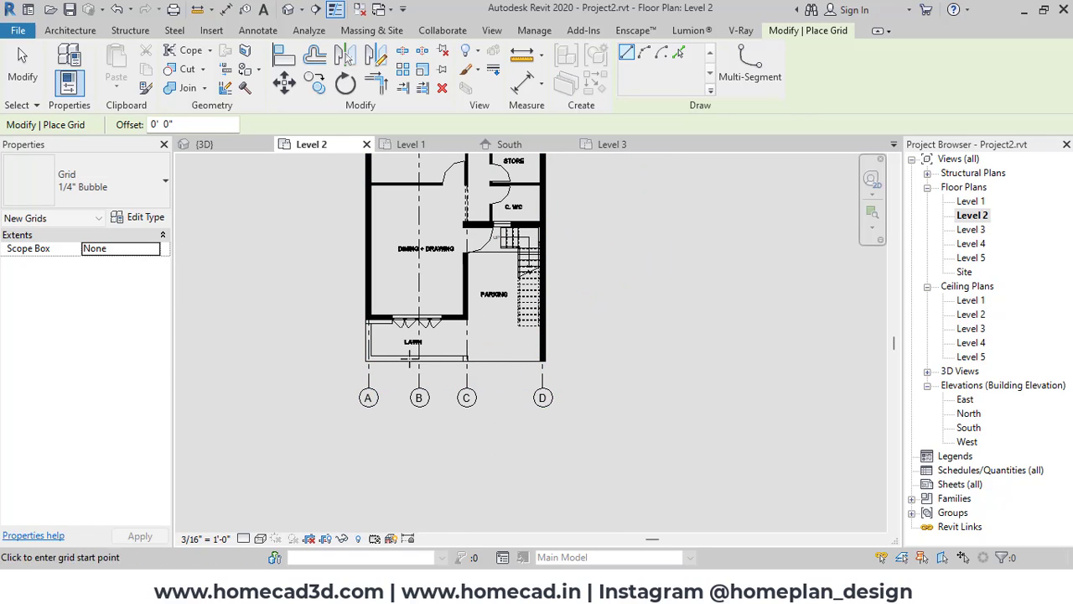
Step: Place a horizontal grid line along the lawn's front wall, with its bubble outside the left outer wall
scroll(432, 363, up, 2)
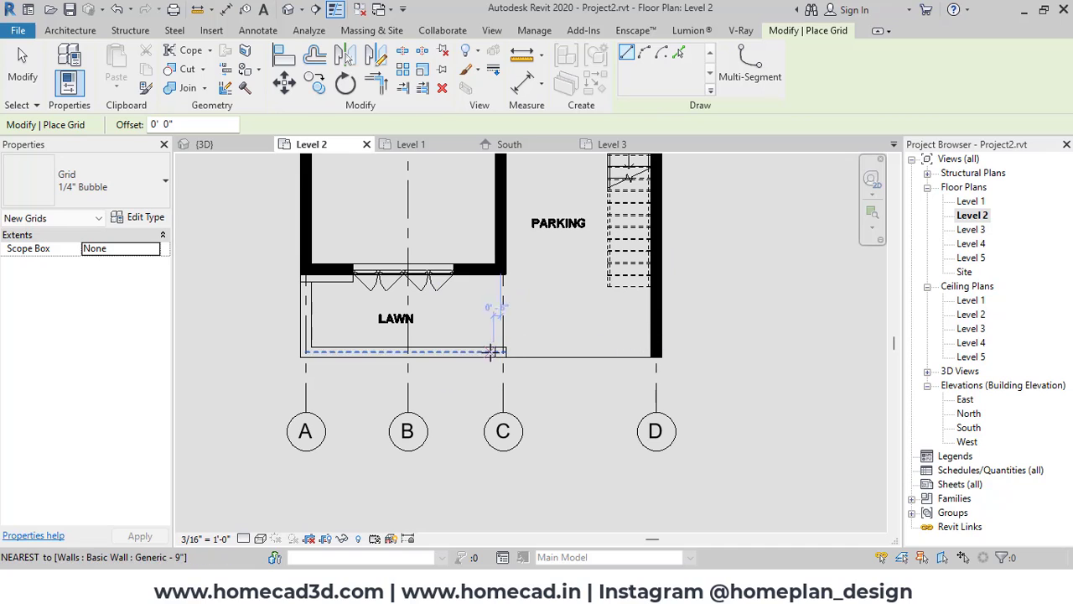
click(444, 351)
click(234, 351)
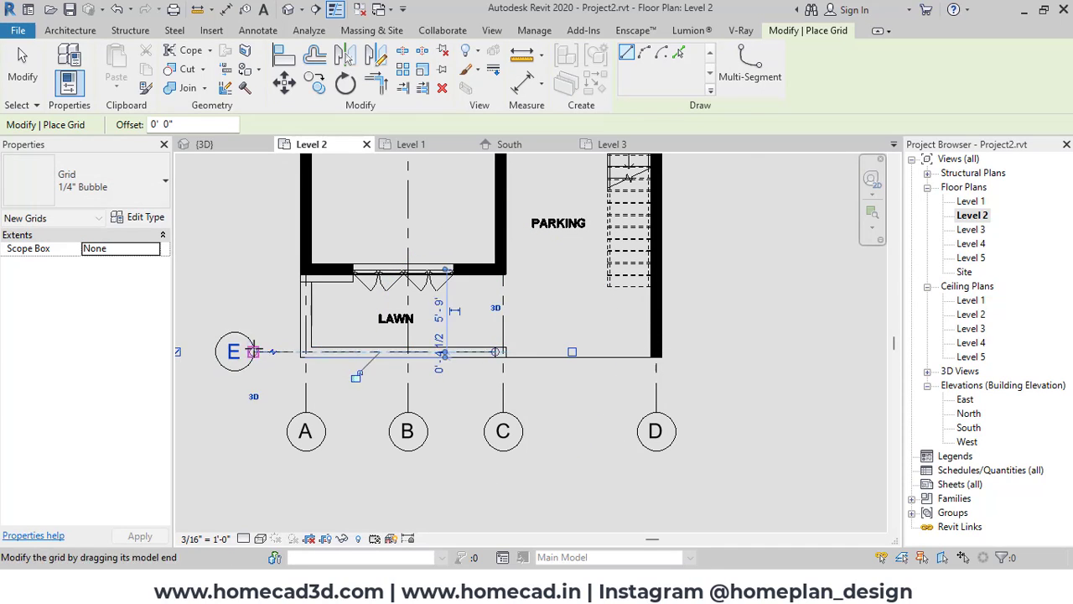
key(Escape)
key(Escape)
Step: Rename the lawn's horizontal grid line as 1 and extend its far end to the right outer wall
middle_drag(243, 366, 330, 373)
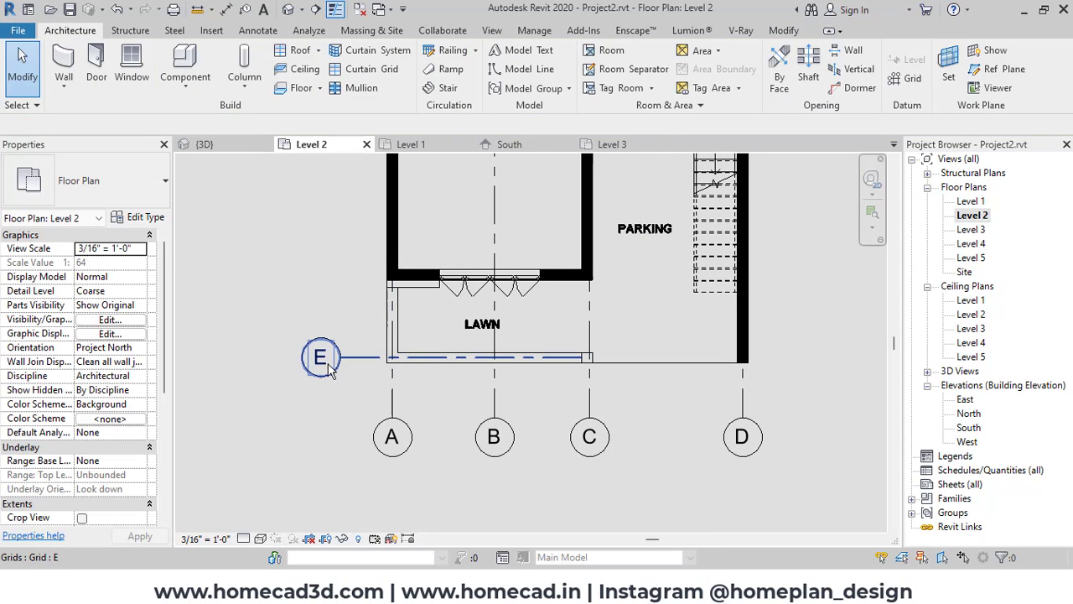
double_click(319, 359)
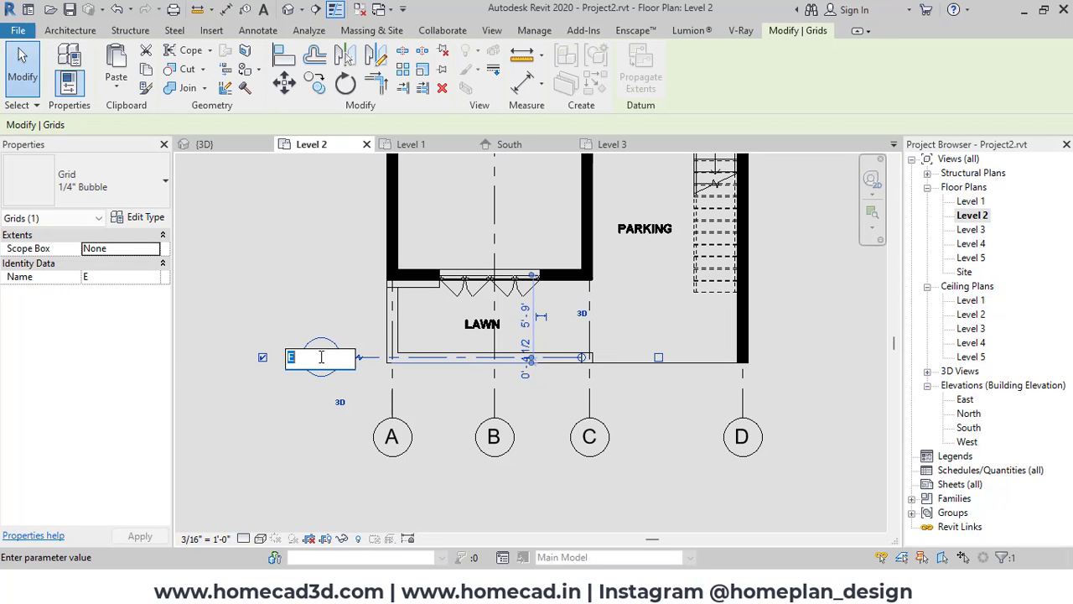
key(Return)
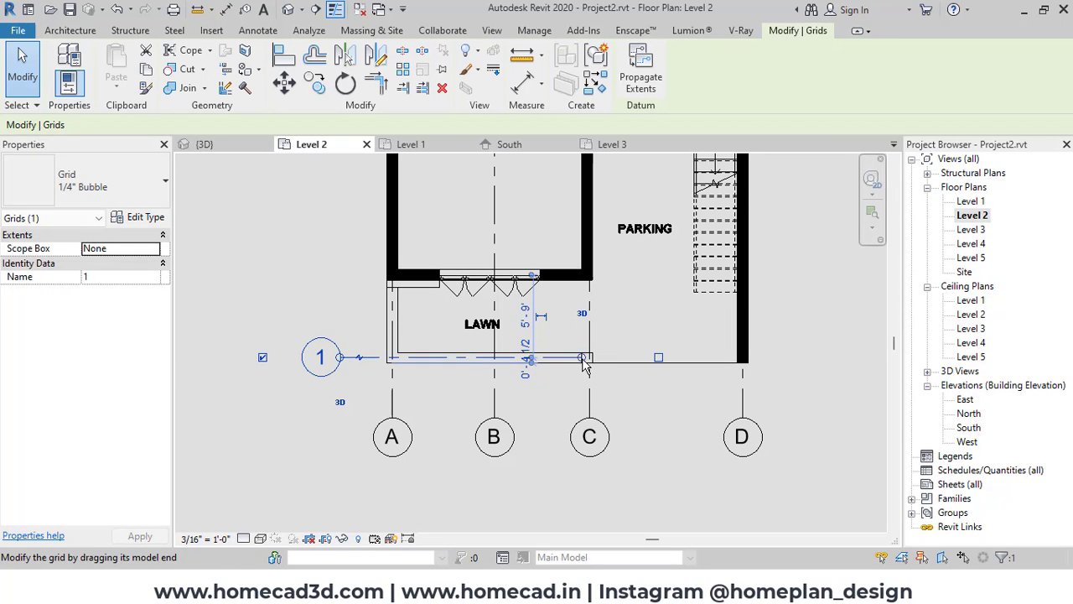
drag(582, 358, 729, 357)
key(Escape)
scroll(560, 503, down, 2)
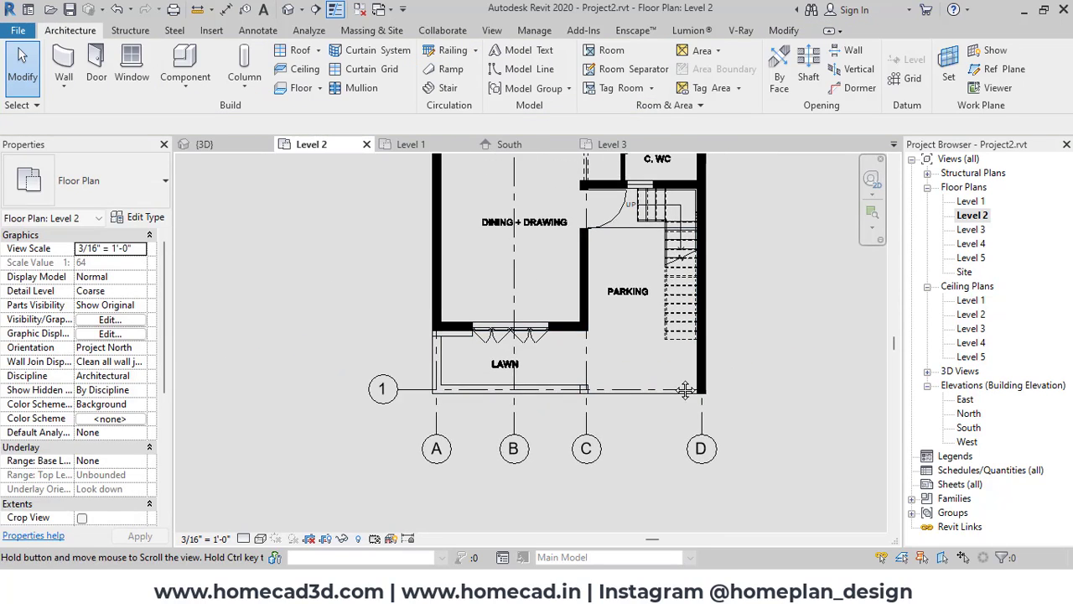
Step: Place a horizontal grid line along the front wall of DINING + DRAWING, ending in line with grid 1's bubble
click(899, 82)
scroll(589, 323, up, 1)
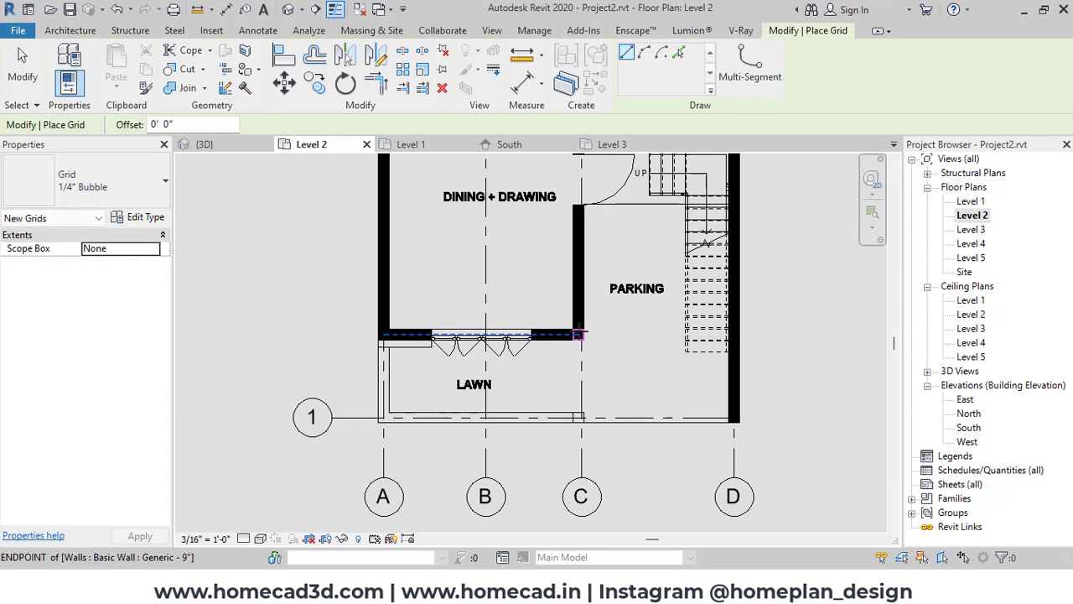
click(583, 334)
click(328, 334)
Step: Place a horizontal grid line along the wall between C. WC and the stair, from the right outer wall to the bubble column
scroll(369, 342, down, 1)
middle_drag(482, 291, 486, 419)
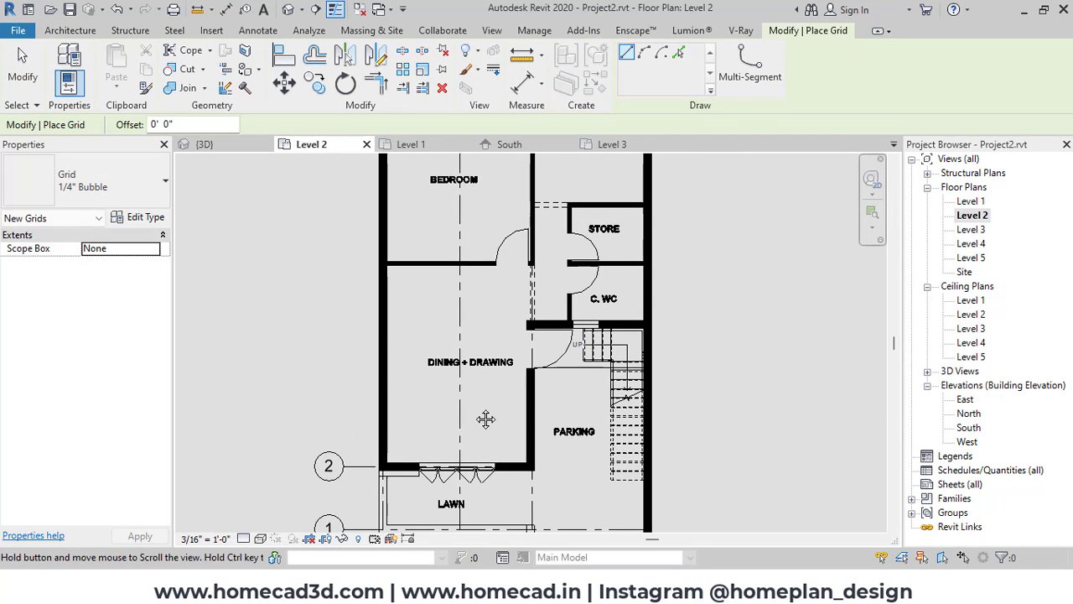
scroll(599, 331, up, 2)
click(683, 319)
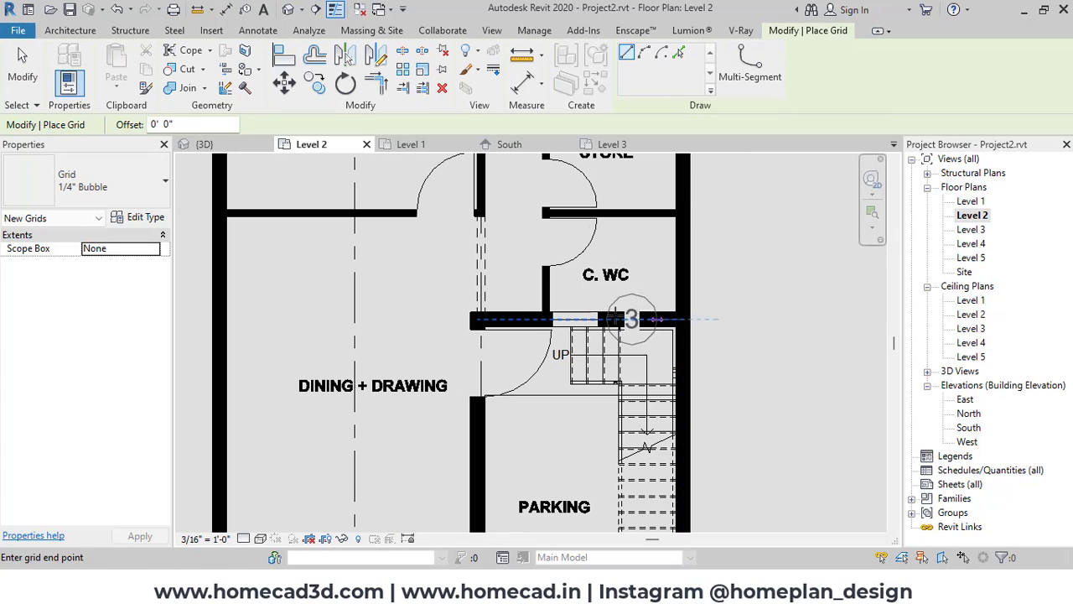
scroll(252, 302, down, 1)
scroll(289, 300, up, 1)
click(264, 302)
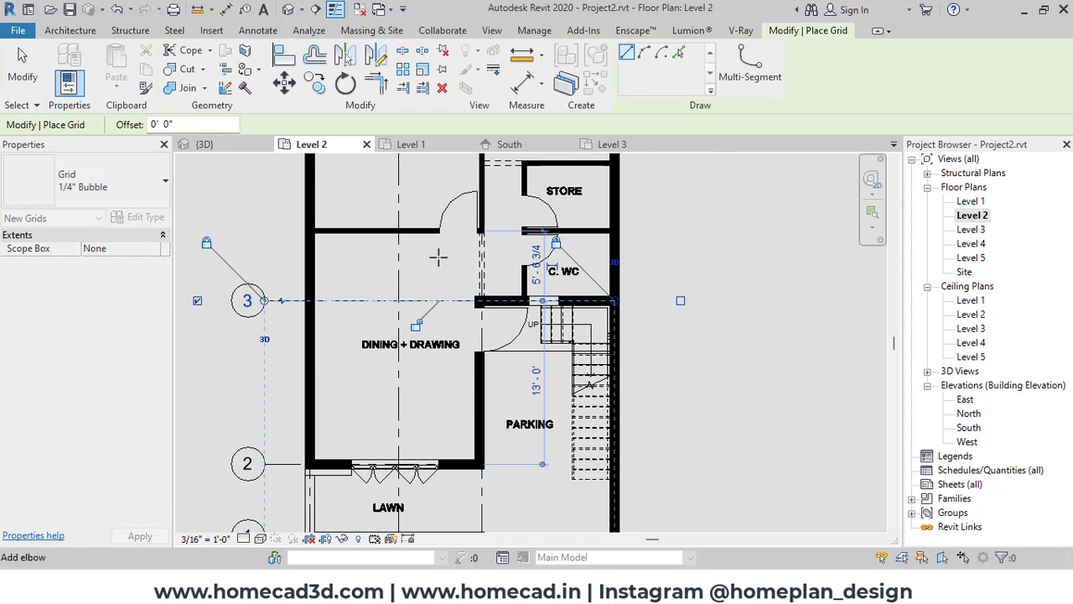
Step: Place a horizontal grid line along the wall between STORE and C. WC, ending in line with the numbered bubbles
middle_drag(438, 256, 452, 326)
scroll(620, 302, up, 2)
click(645, 290)
scroll(631, 291, down, 1)
middle_drag(559, 301, 727, 289)
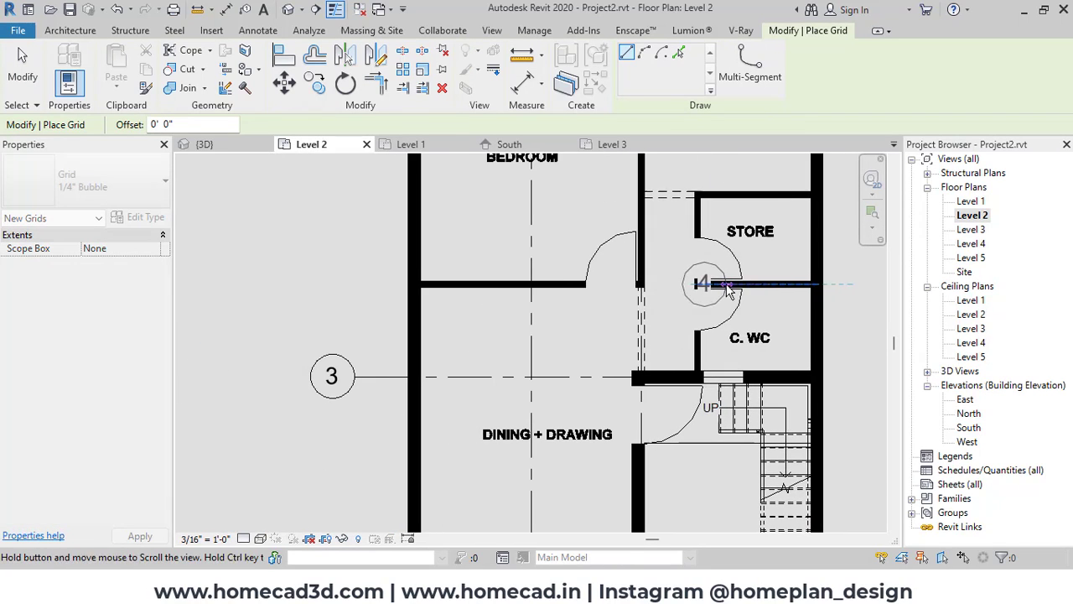
click(354, 283)
Step: Place a horizontal grid line along the wall between KITCHEN and STORE, ending in line with the numbered bubbles
scroll(411, 289, down, 1)
scroll(478, 309, down, 2)
middle_drag(482, 310, 498, 428)
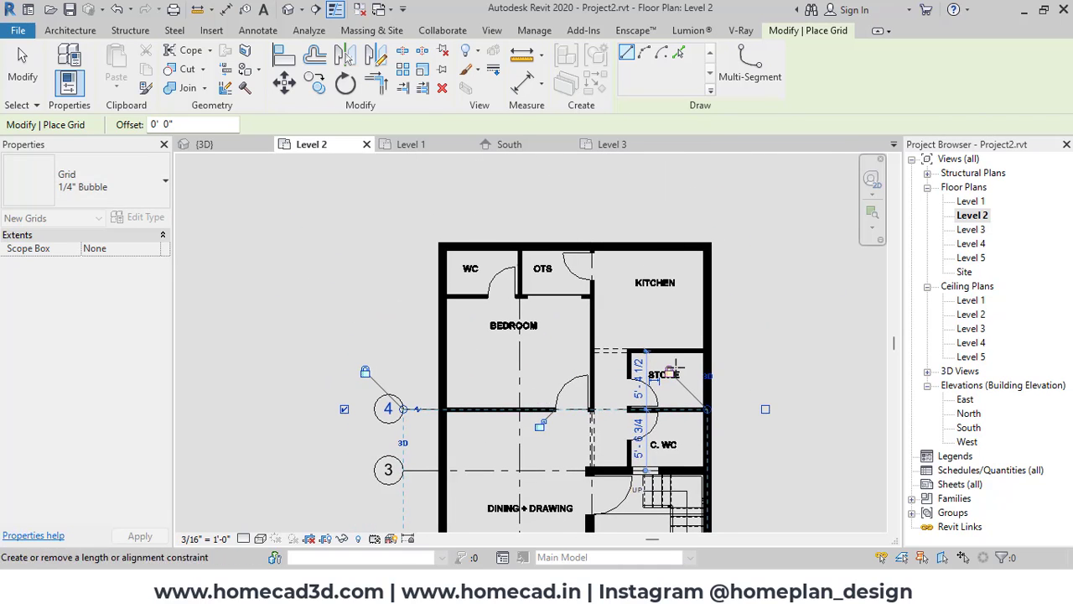
scroll(687, 360, up, 2)
click(750, 344)
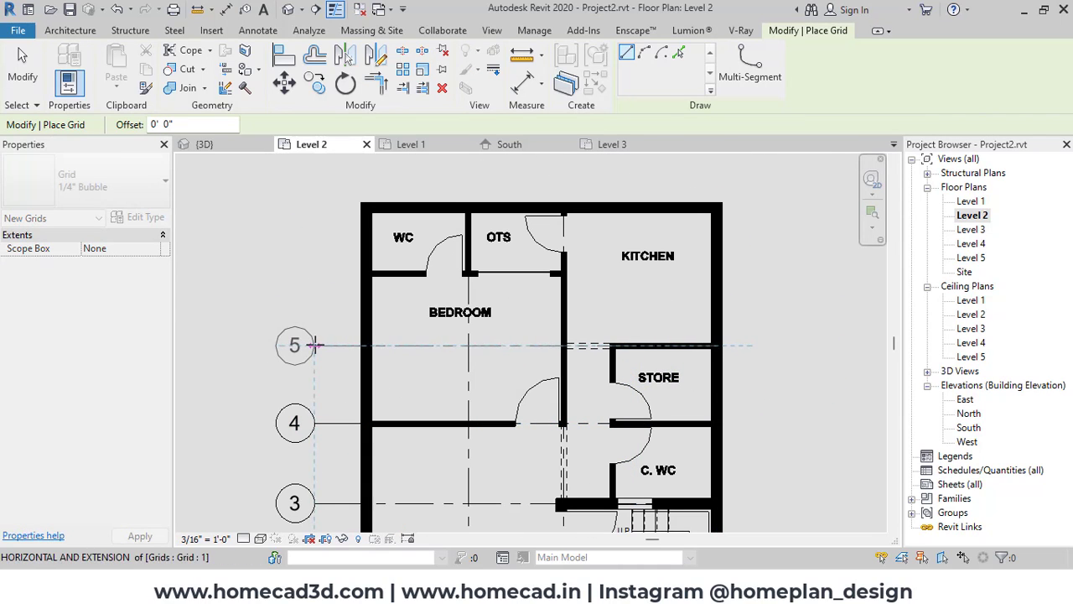
click(315, 345)
Step: Place horizontal grid lines along the wall between WC and BEDROOM and along the rear outer wall, aligned with the numbered bubbles
click(752, 273)
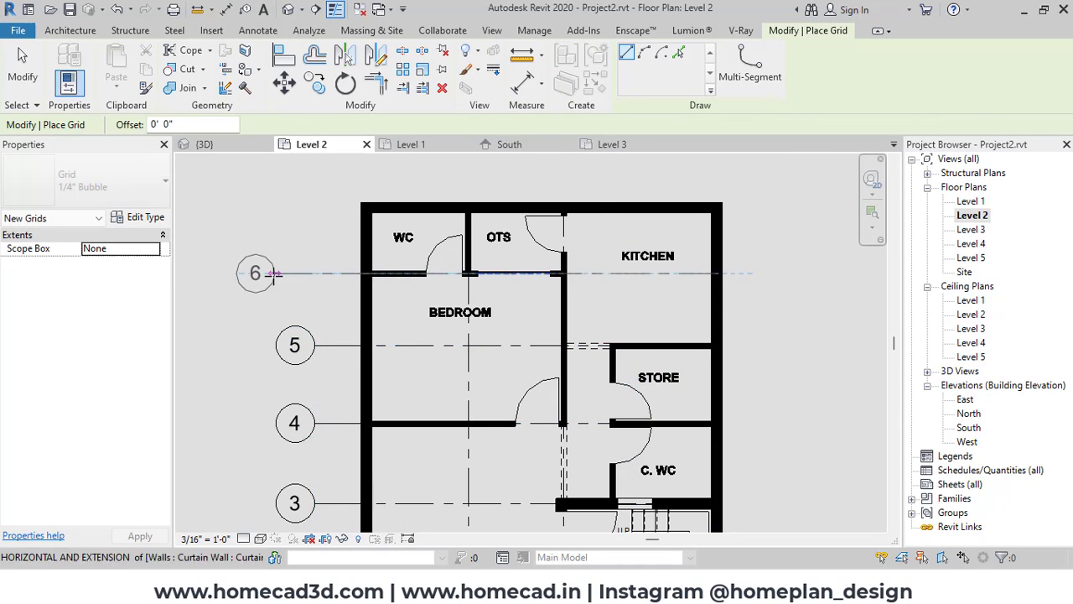
click(315, 274)
click(698, 208)
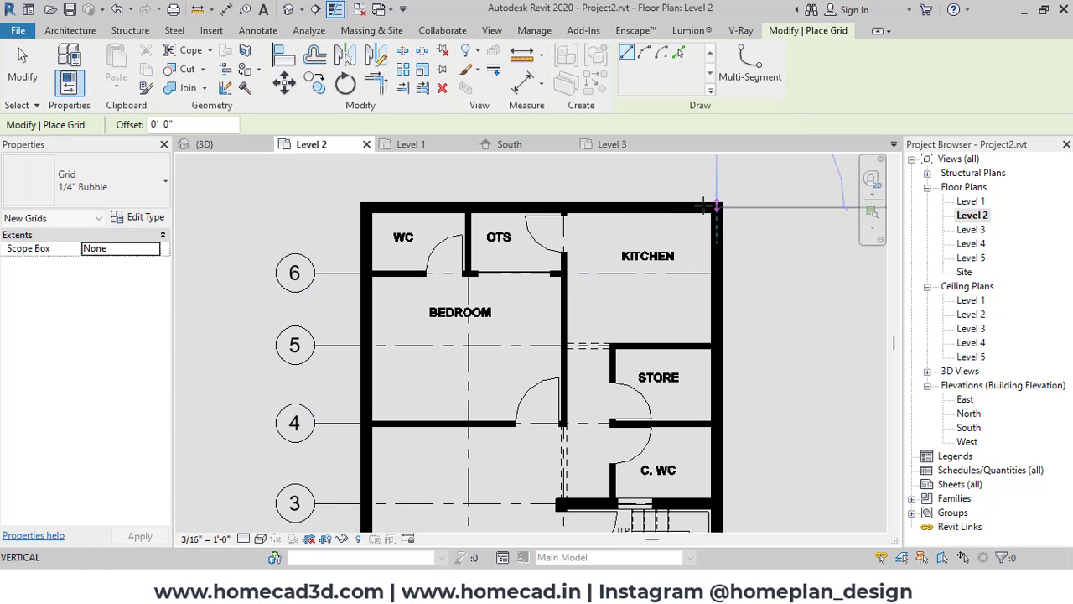
click(314, 208)
scroll(446, 247, down, 2)
scroll(503, 296, down, 3)
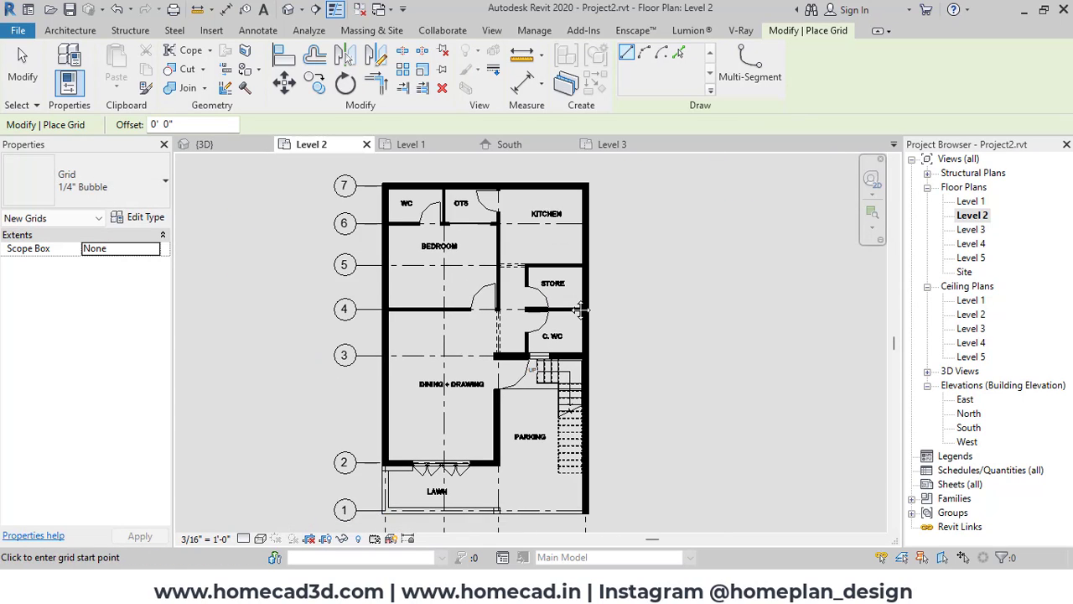
Step: Turn on plan view symbols at end 1 for the 1/4" Bubble grid type, giving every grid line bubbles at both ends
key(Escape)
key(Escape)
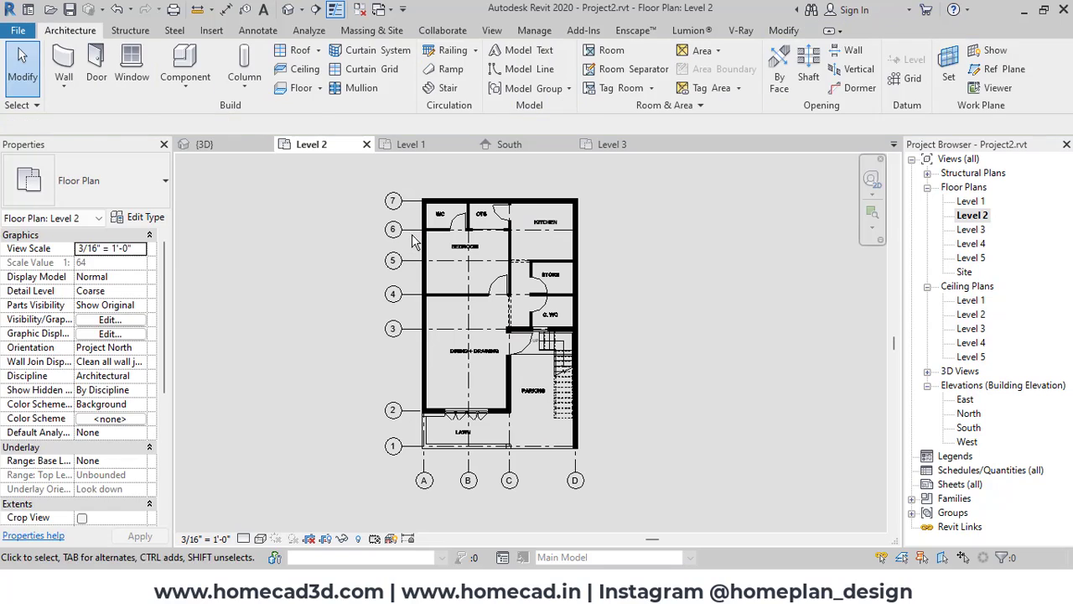
click(408, 229)
click(139, 217)
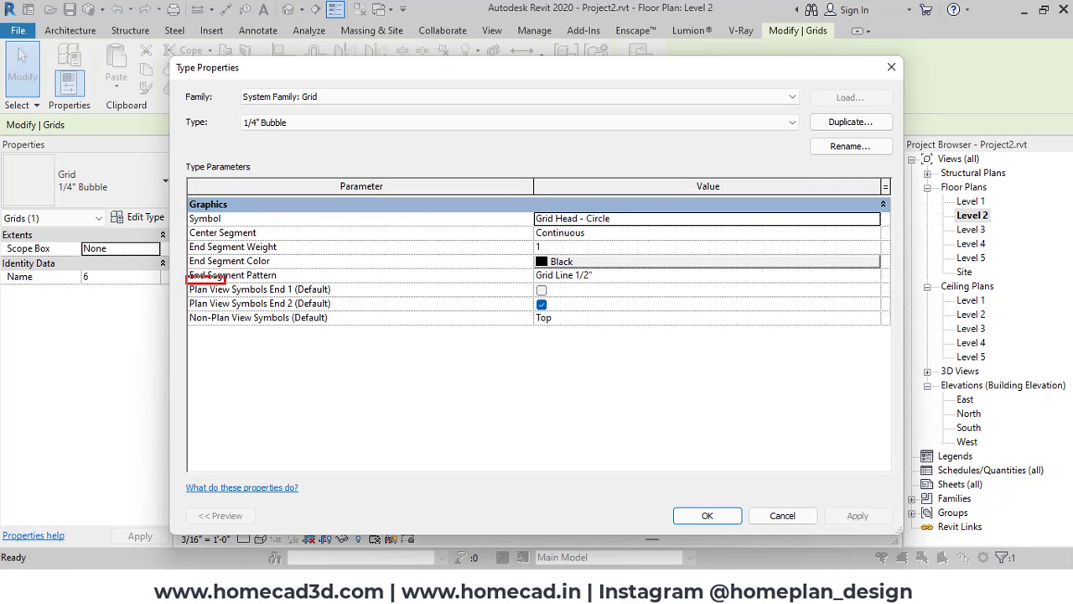
click(541, 291)
click(706, 515)
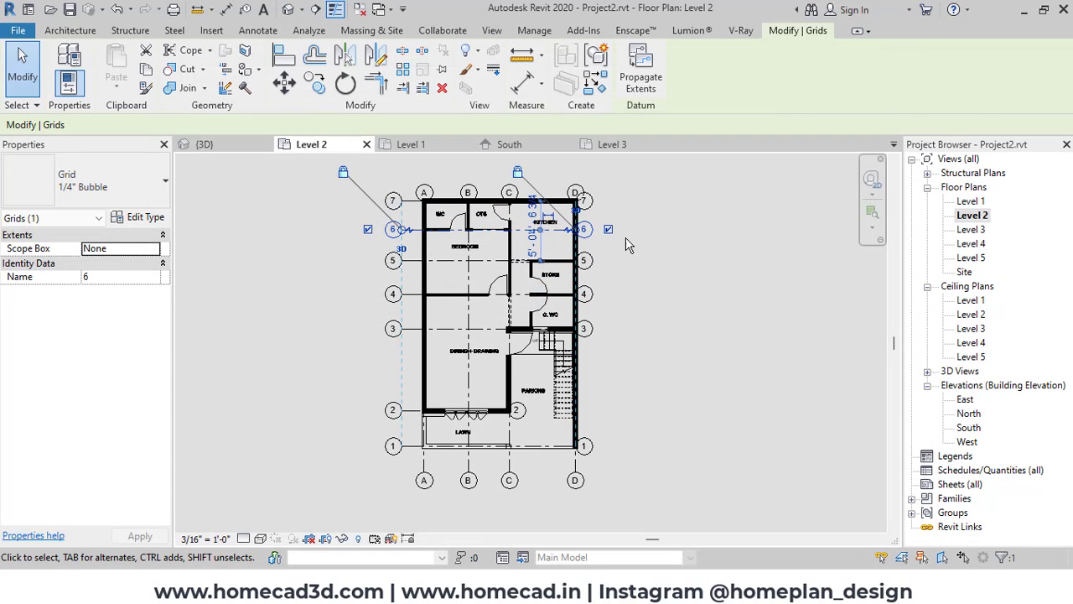
click(708, 309)
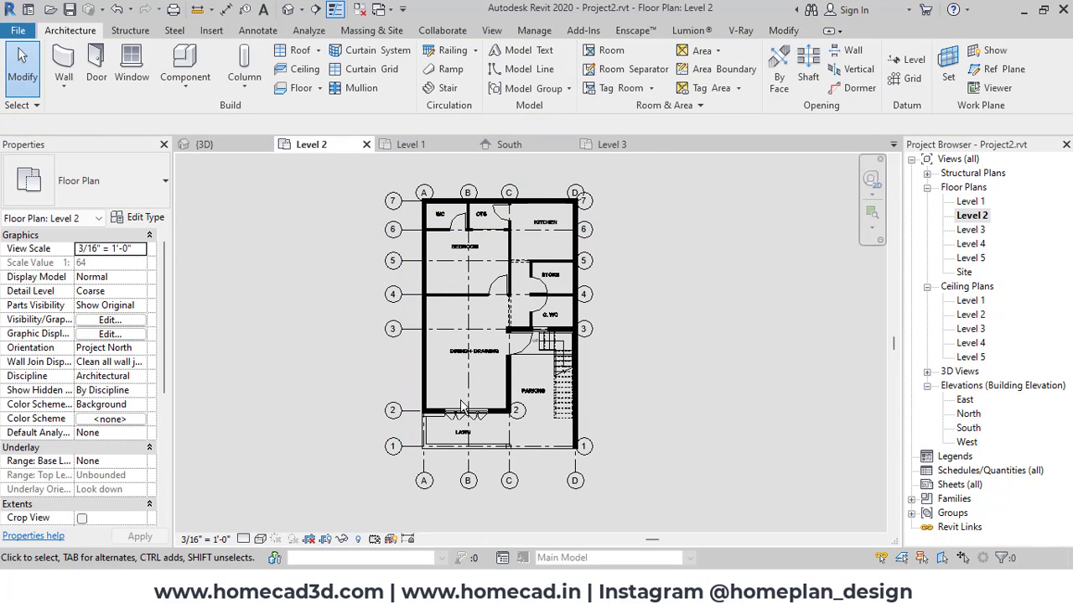
Step: Extend the upper ends of the lettered grid lines beyond the rear outer wall, moving their bubbles clear of the plan
click(425, 466)
scroll(423, 180, up, 5)
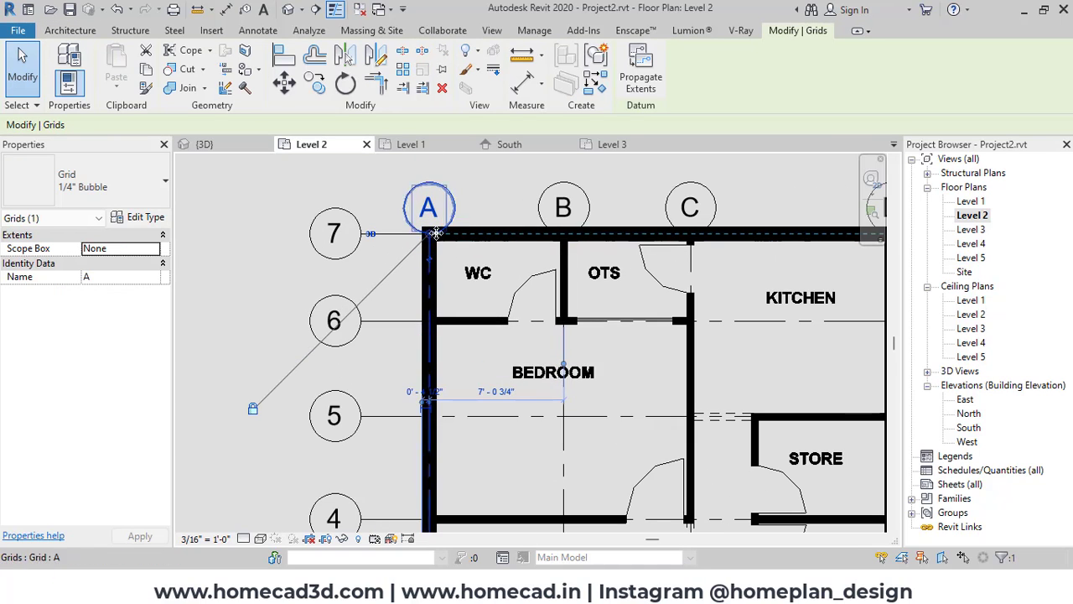
scroll(423, 243, up, 2)
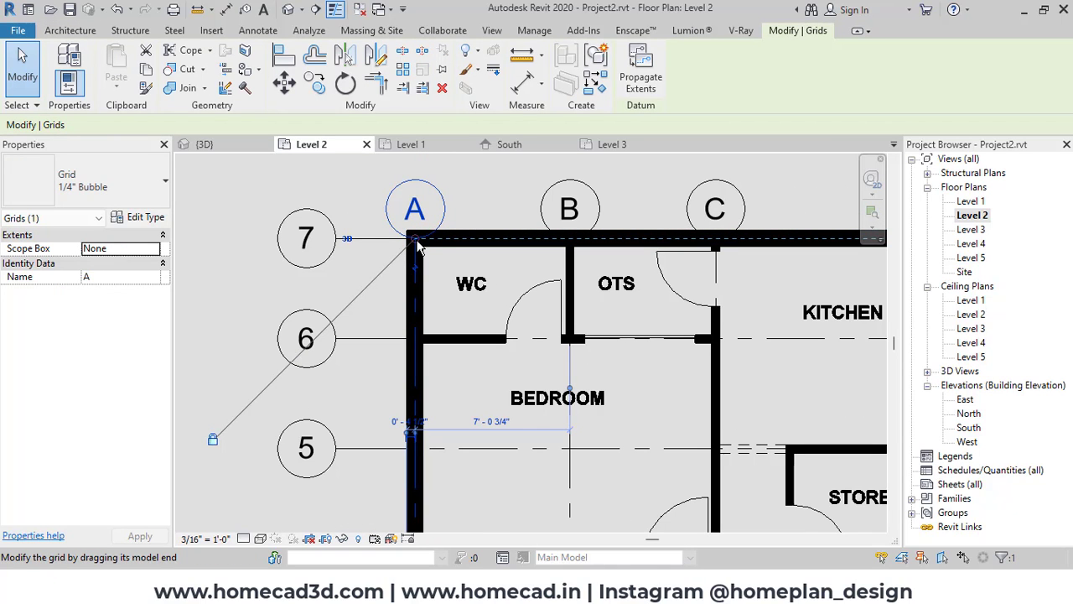
middle_drag(417, 244, 317, 310)
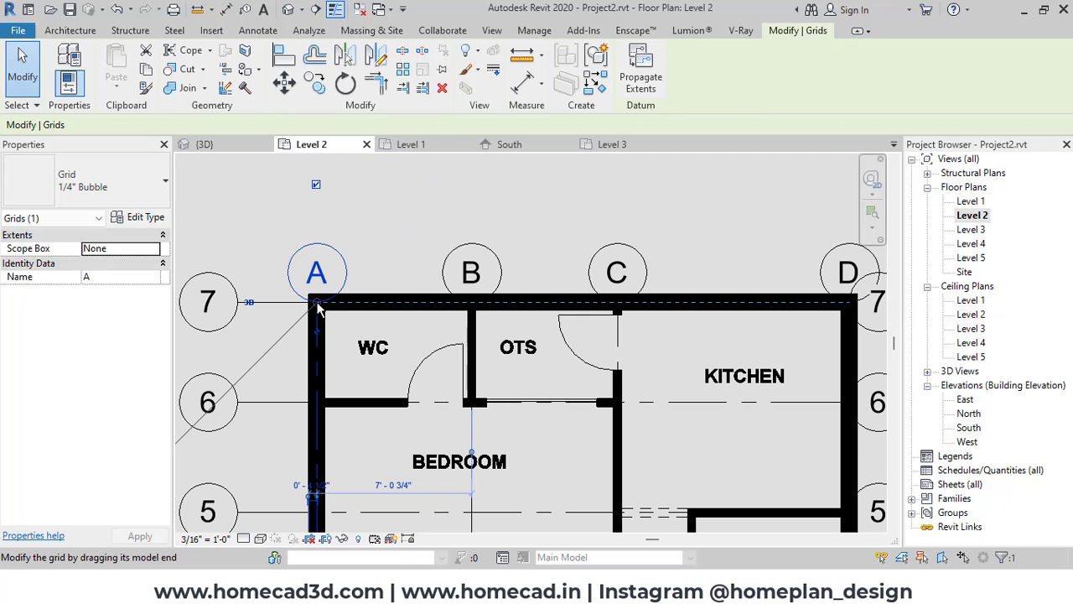
drag(317, 308, 317, 166)
scroll(558, 317, down, 3)
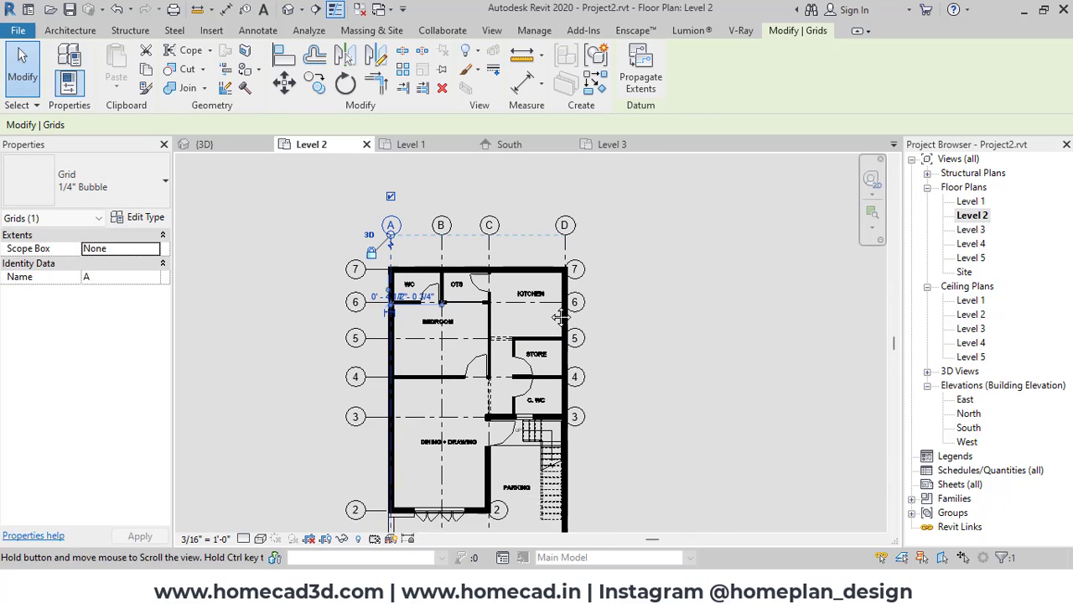
middle_drag(557, 316, 569, 287)
key(Escape)
Step: Extend the numbered grid lines past the outer wall beside KITCHEN and STORE, moving their bubbles clear of the plan
click(582, 310)
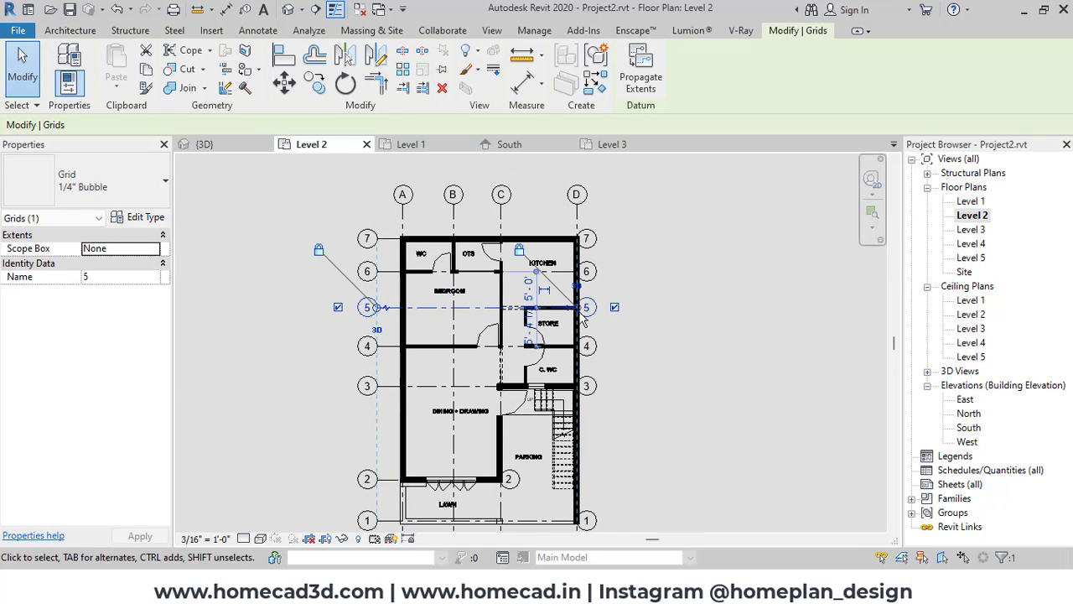
scroll(580, 314, up, 2)
drag(577, 305, 618, 305)
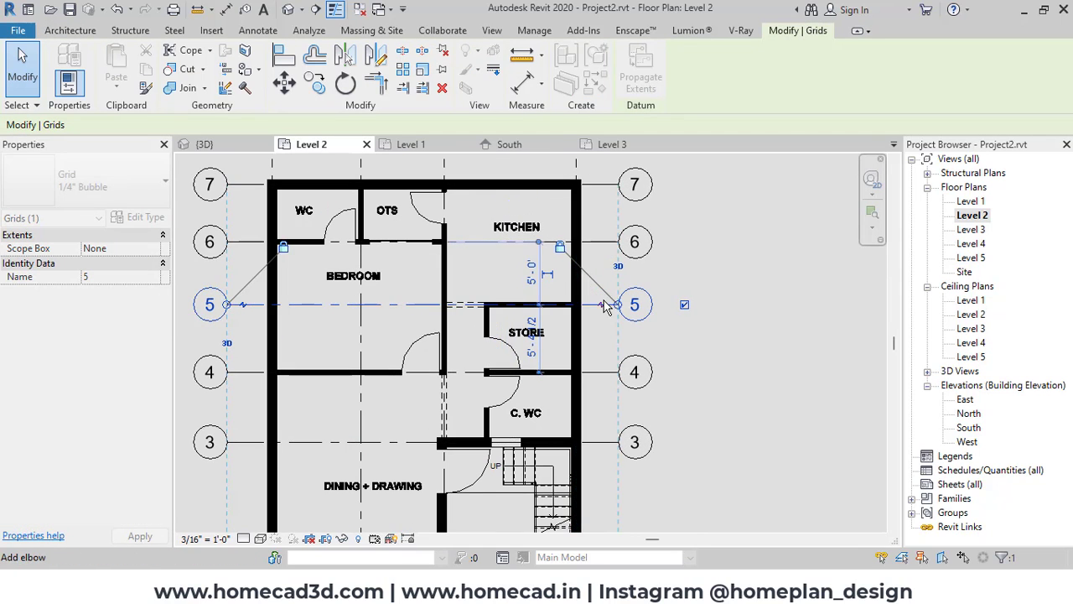
scroll(605, 307, down, 3)
key(Escape)
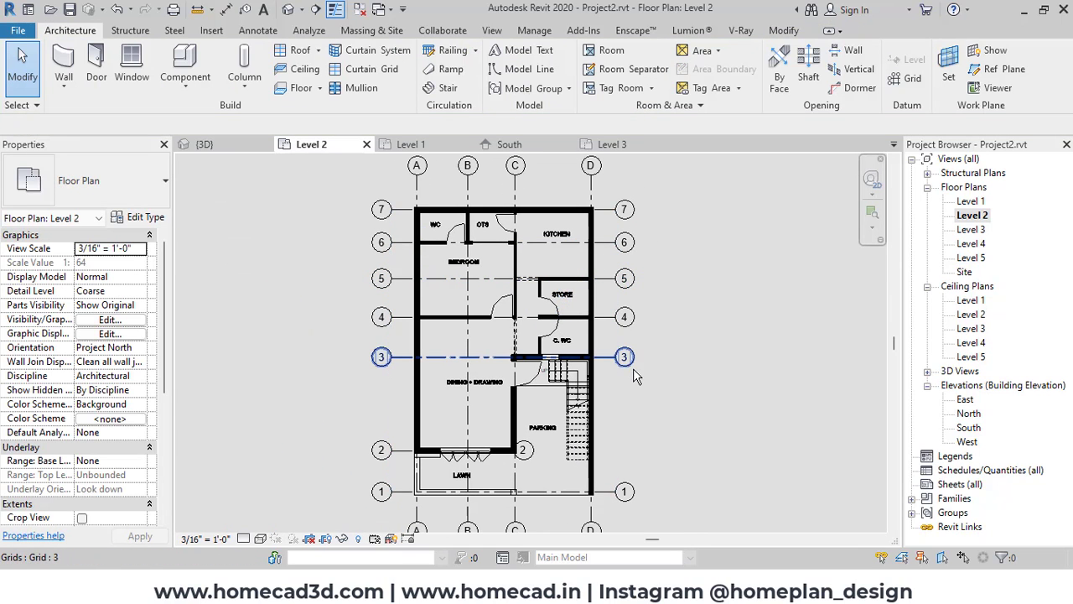
scroll(644, 378, up, 1)
mouse_move(645, 379)
middle_down()
mouse_move(661, 352)
mouse_move(662, 389)
mouse_move(643, 364)
middle_up()
scroll(646, 382, down, 1)
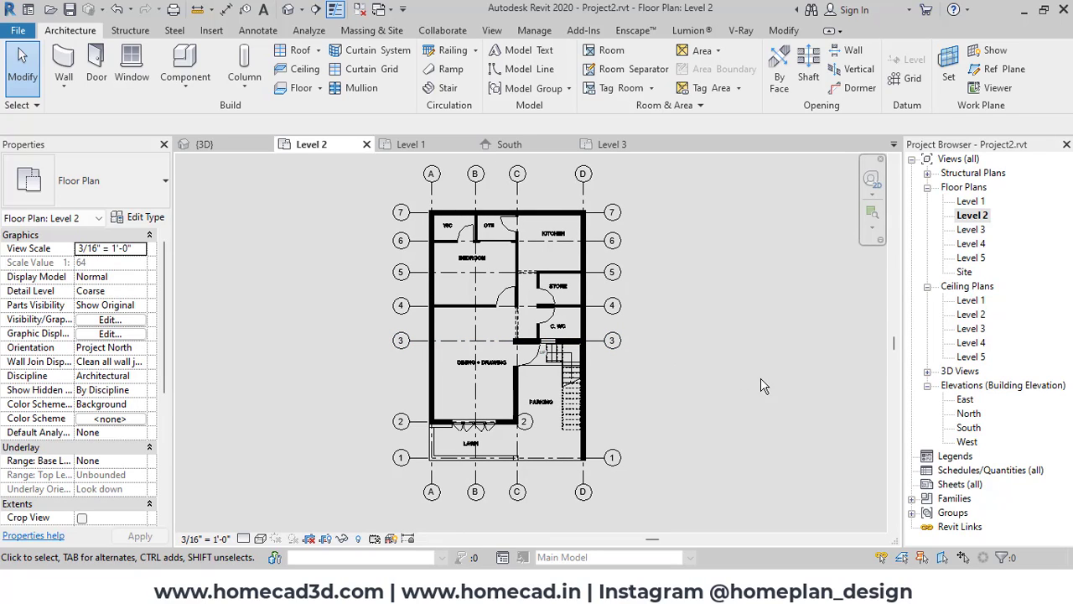
Step: Check the type properties of grid line D for the grid head symbol it uses, without changing anything
scroll(593, 168, up, 5)
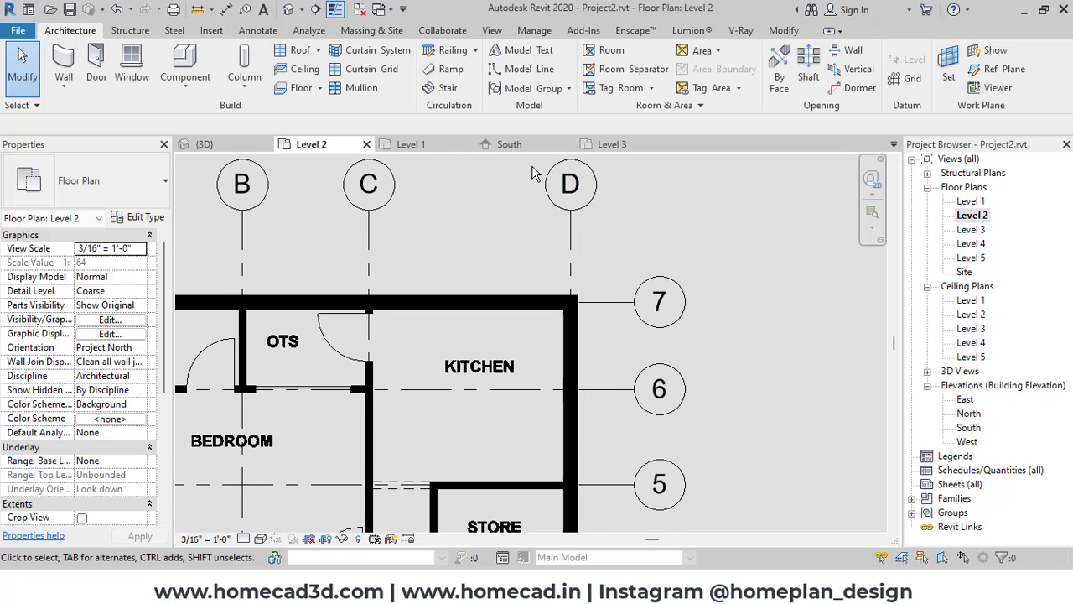
middle_drag(591, 227, 581, 252)
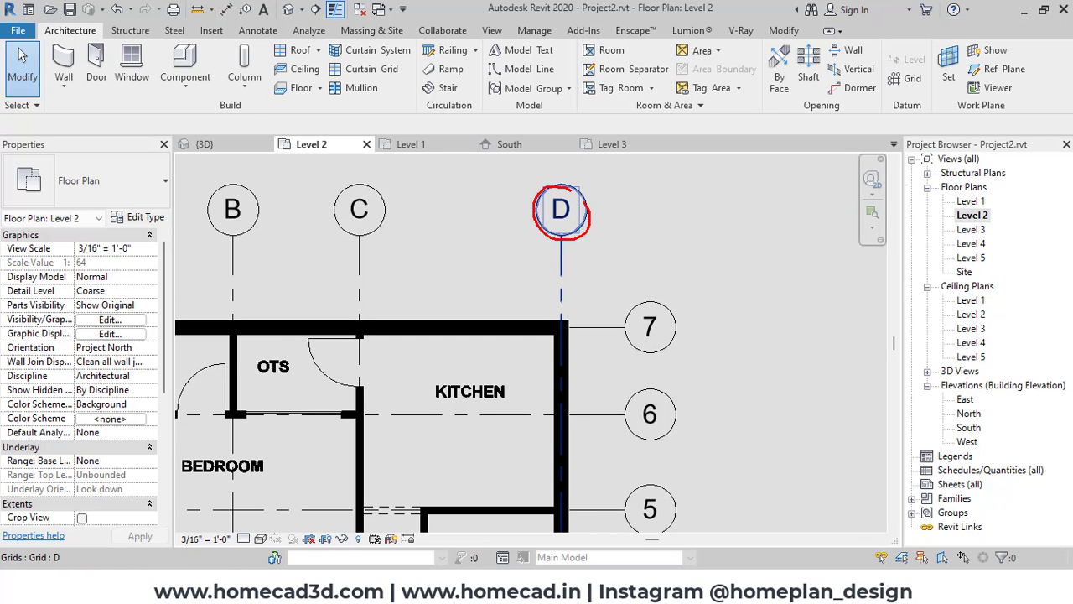
click(534, 217)
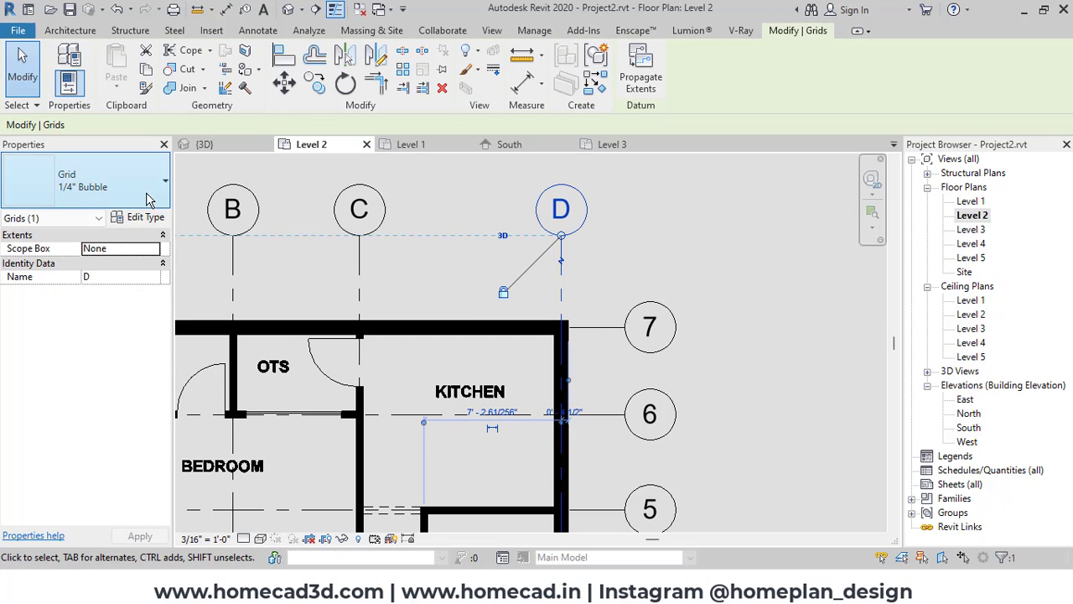
click(144, 218)
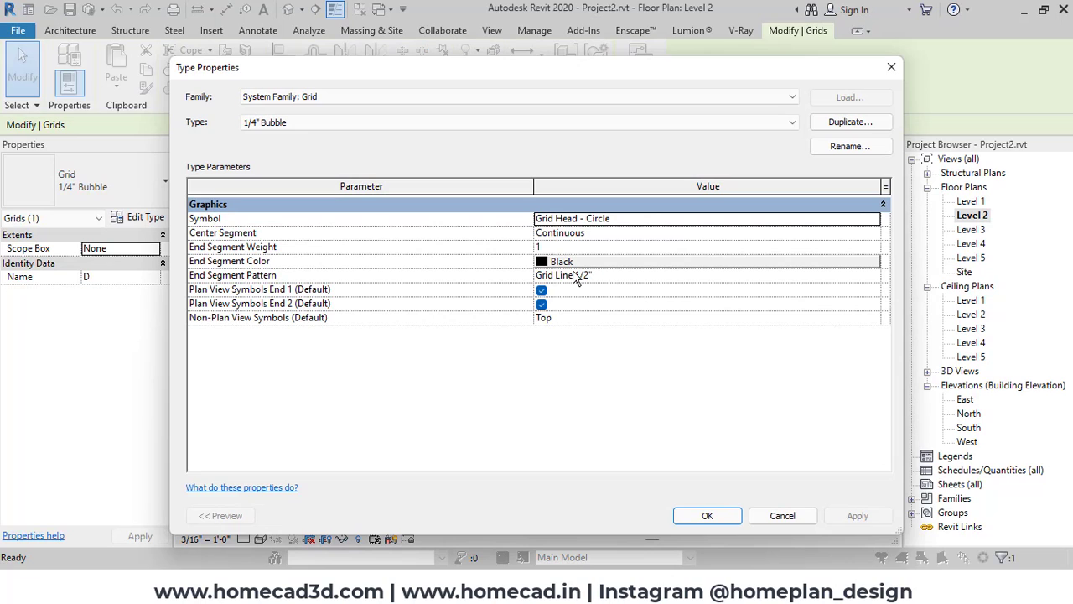
click(782, 515)
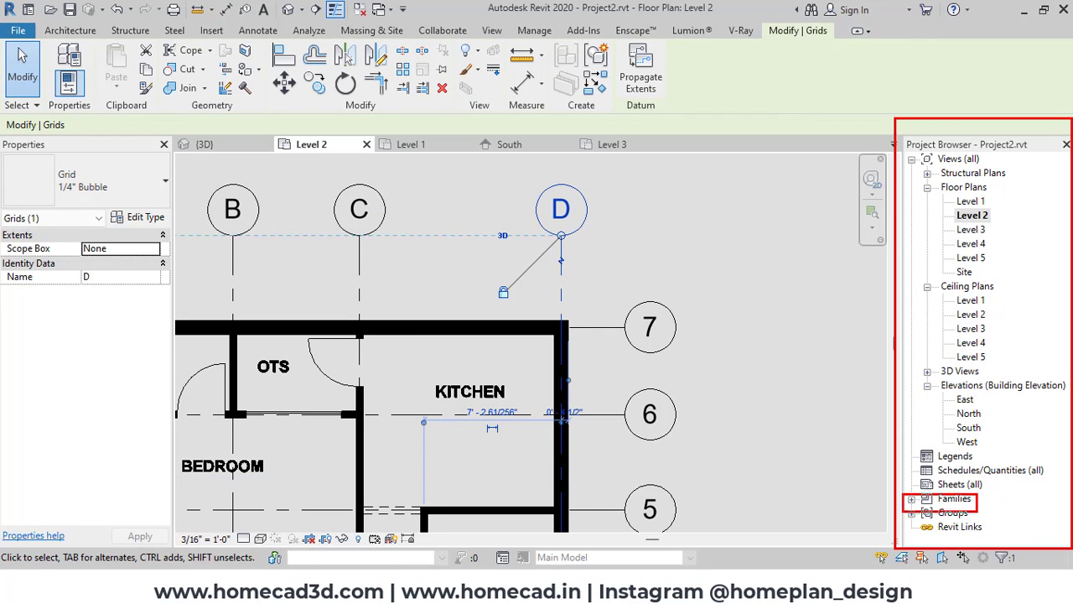
Step: Set the radius of the Grid Head - Circle annotation symbol type to 0.2" in the project's families
click(912, 498)
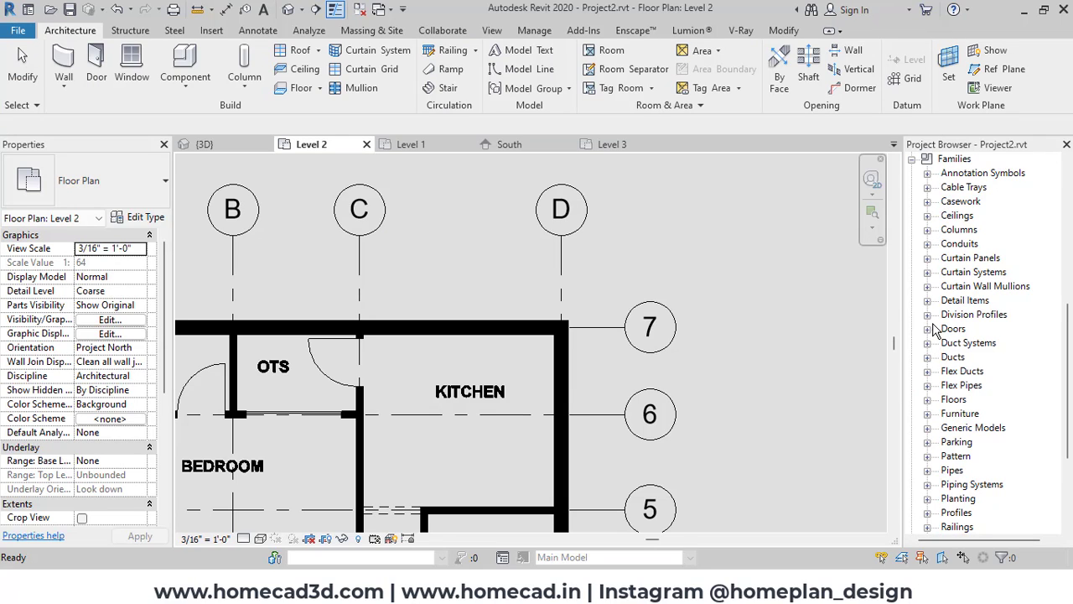
click(928, 174)
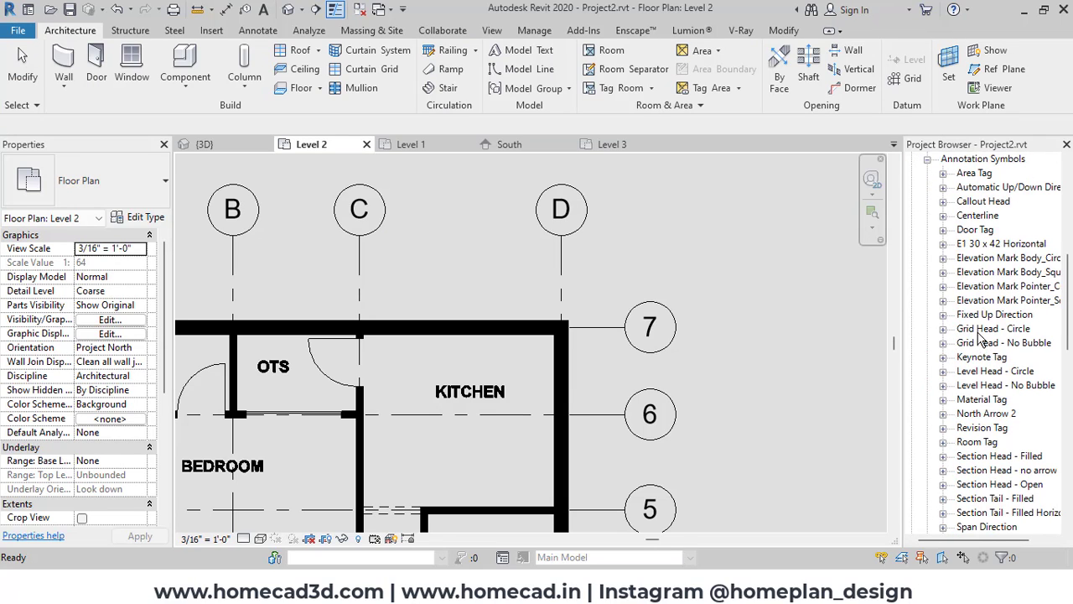
scroll(978, 337, down, 4)
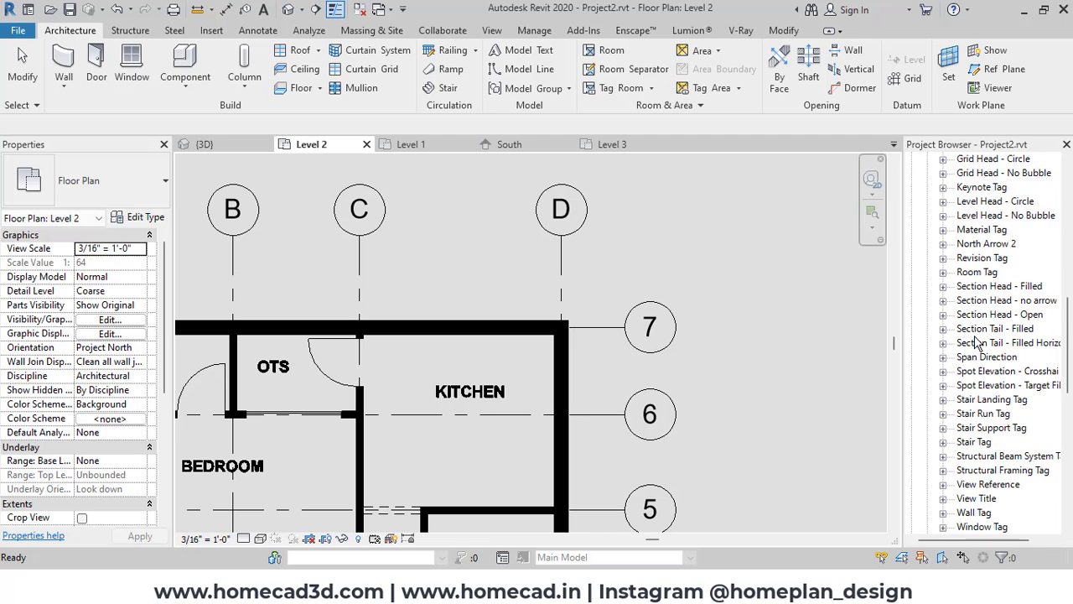
scroll(977, 342, down, 1)
scroll(977, 342, up, 1)
scroll(980, 231, up, 1)
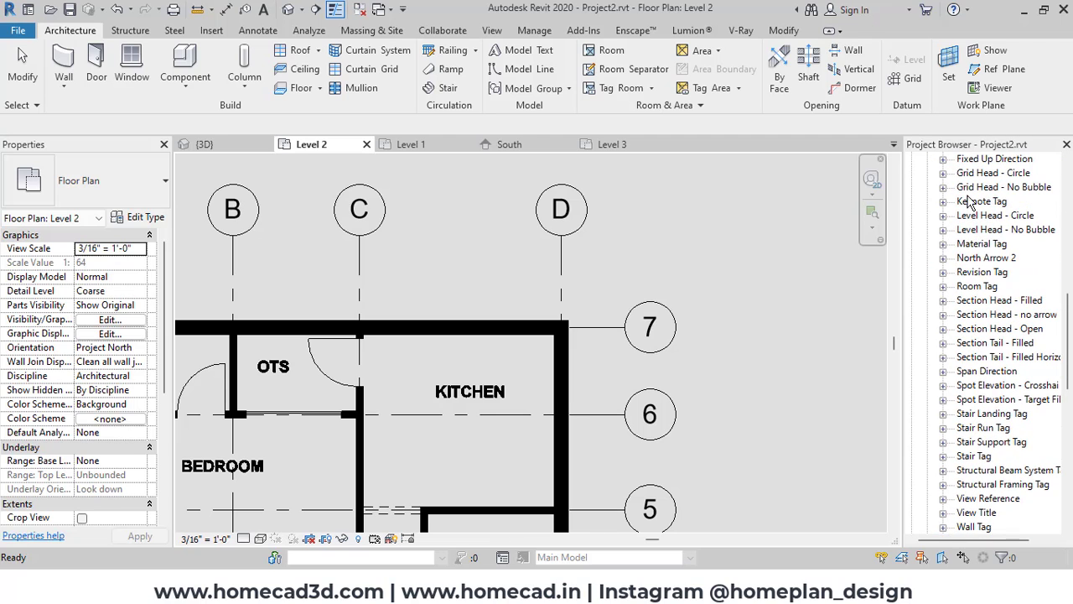
click(943, 173)
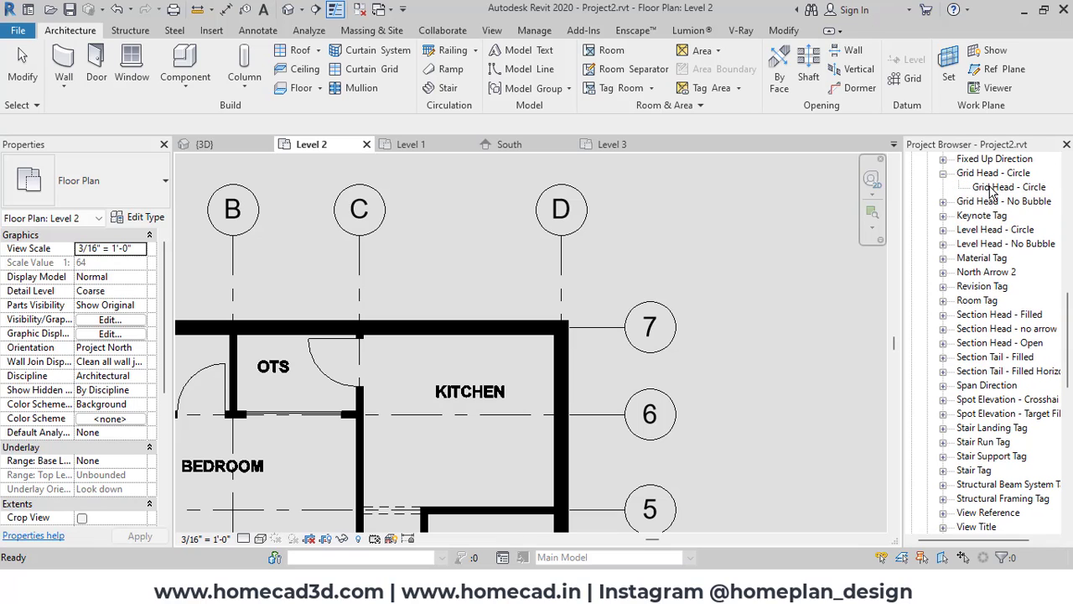
double_click(991, 187)
click(611, 220)
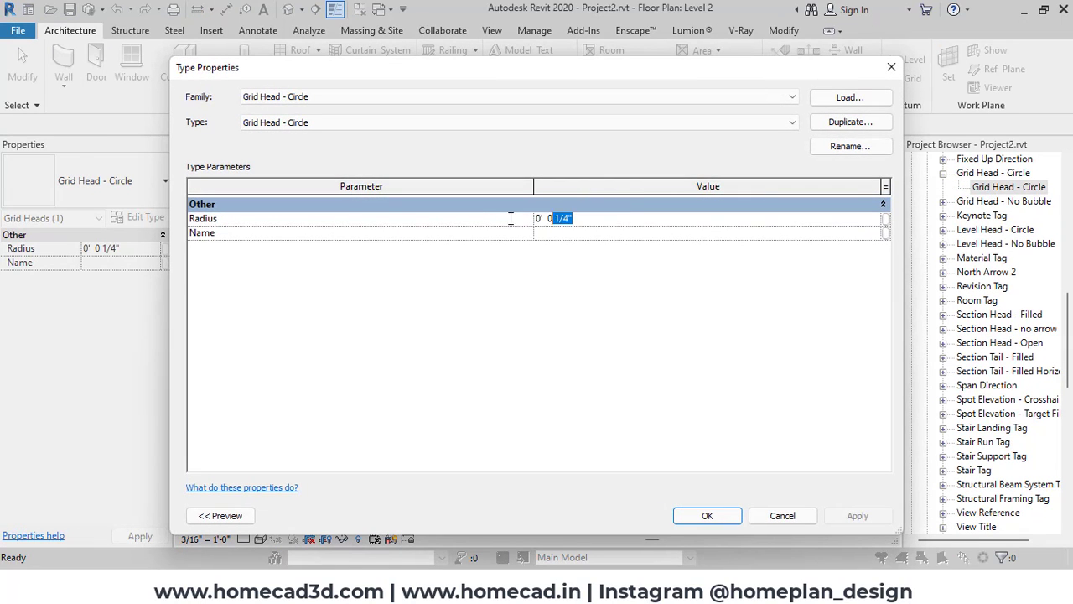
text(.2")
click(706, 515)
scroll(658, 332, down, 5)
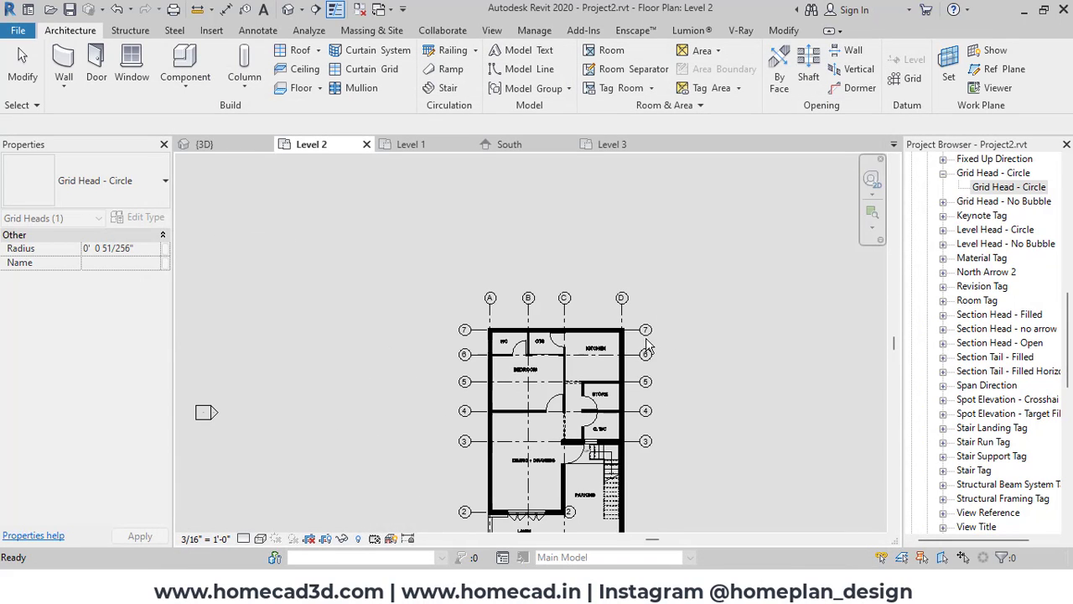
middle_drag(661, 262, 650, 273)
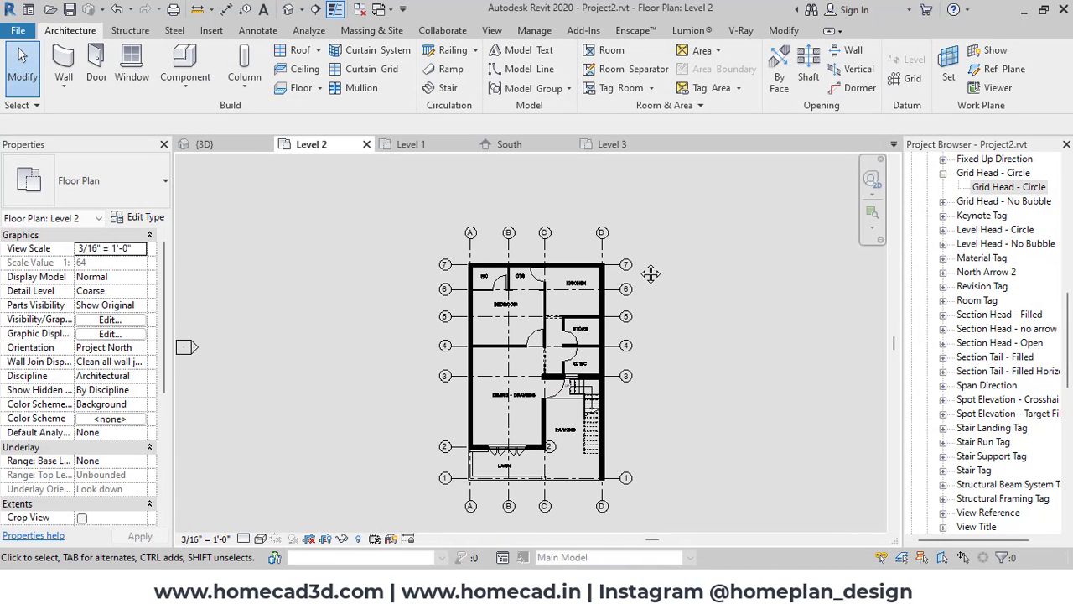
Step: Collapse the Families branch of the project browser
scroll(964, 310, up, 3)
scroll(964, 310, up, 5)
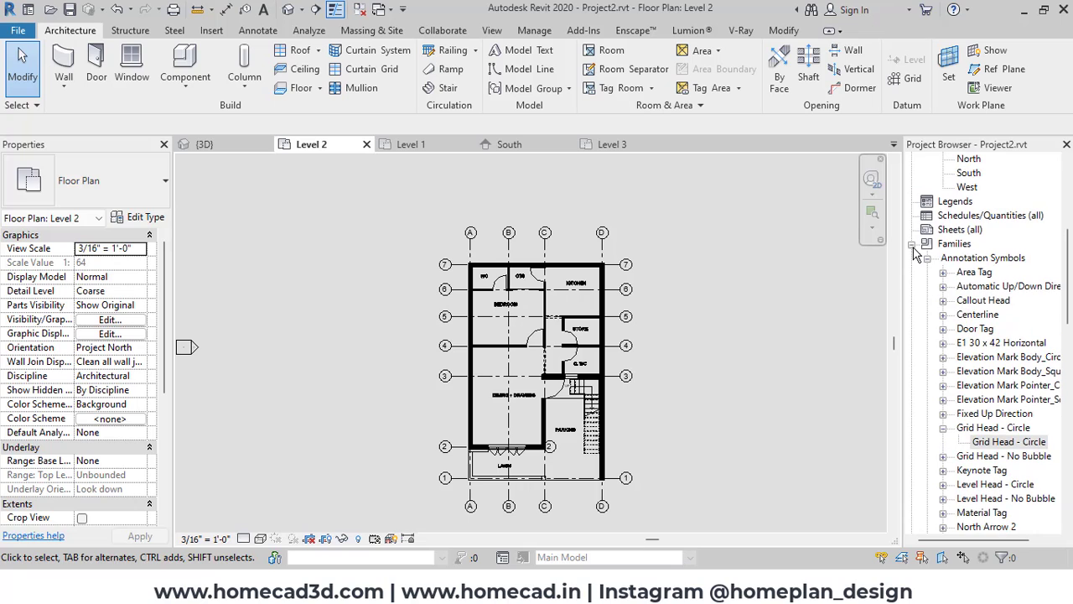
click(916, 250)
middle_drag(664, 357, 665, 334)
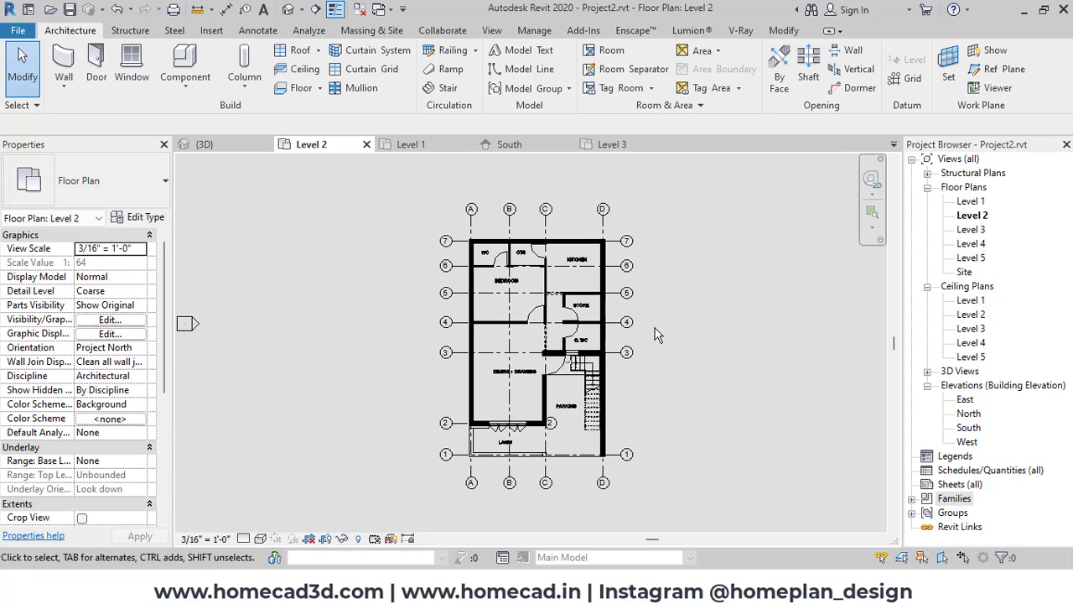
Step: Extend grid line 2 across PARKING past the outer wall, aligning its bubble with the other numbered bubbles
scroll(550, 448, up, 4)
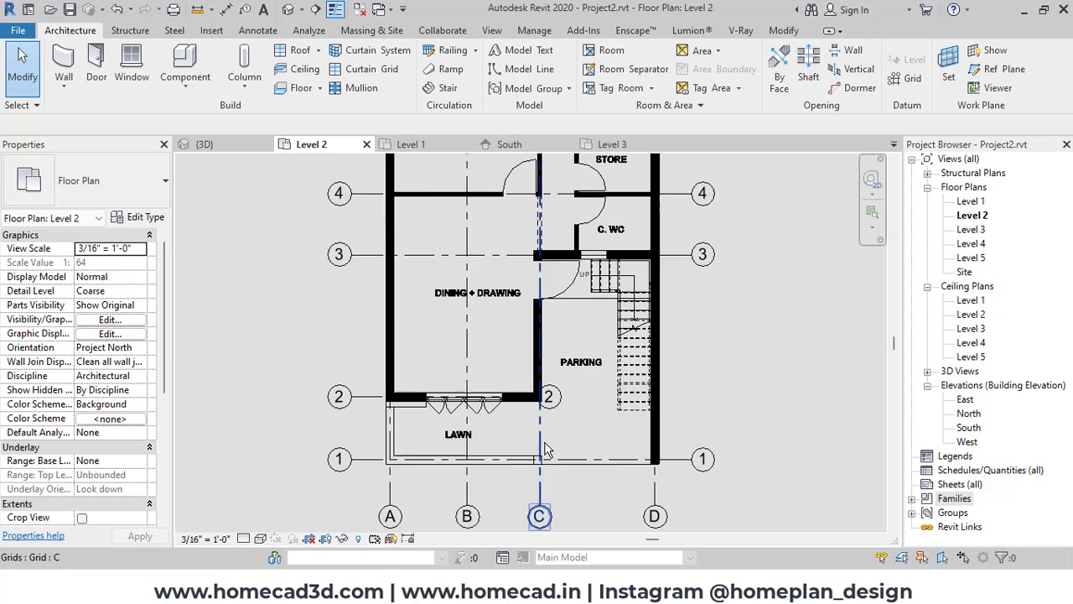
click(530, 390)
drag(537, 391, 716, 395)
click(737, 362)
scroll(648, 383, down, 1)
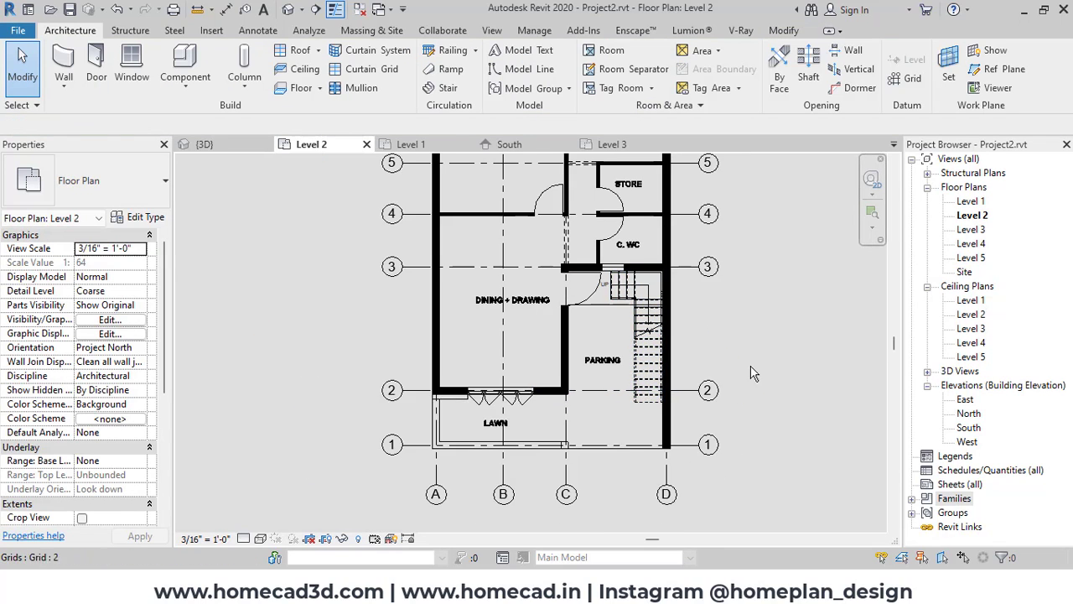
middle_drag(766, 374, 729, 436)
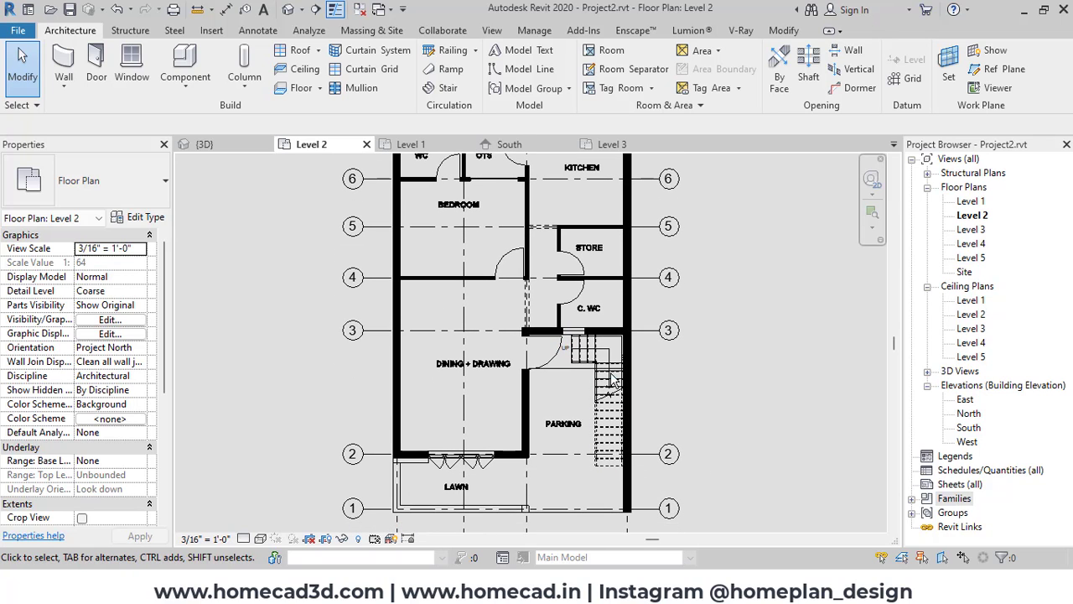
Step: Set the grid type's end segment pattern to Grid Line 1/4" and its end segment color to grey RGB 128-128-128
click(378, 285)
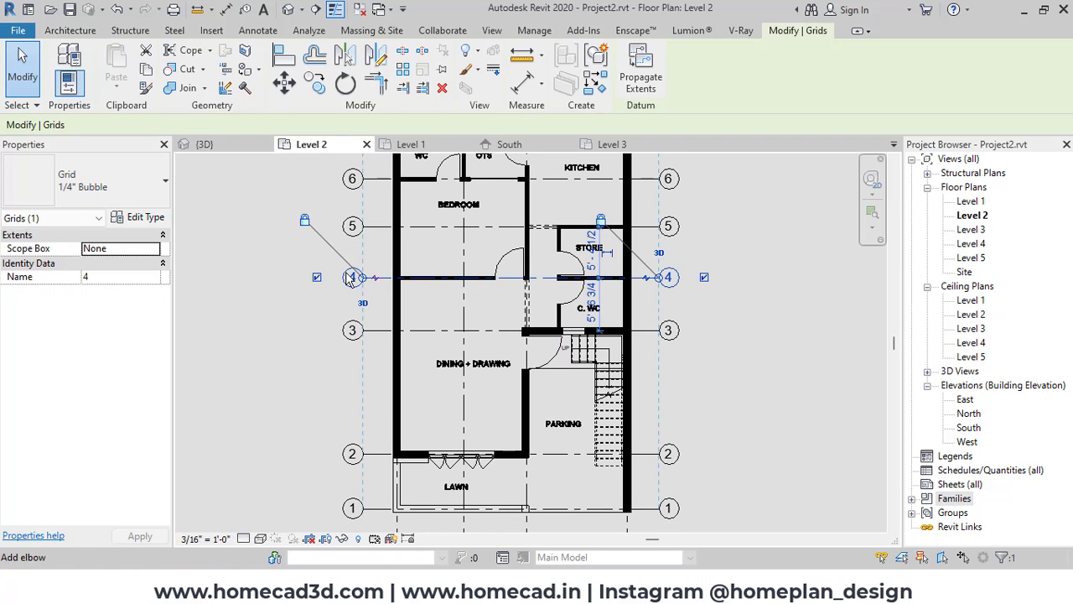
click(141, 218)
click(604, 276)
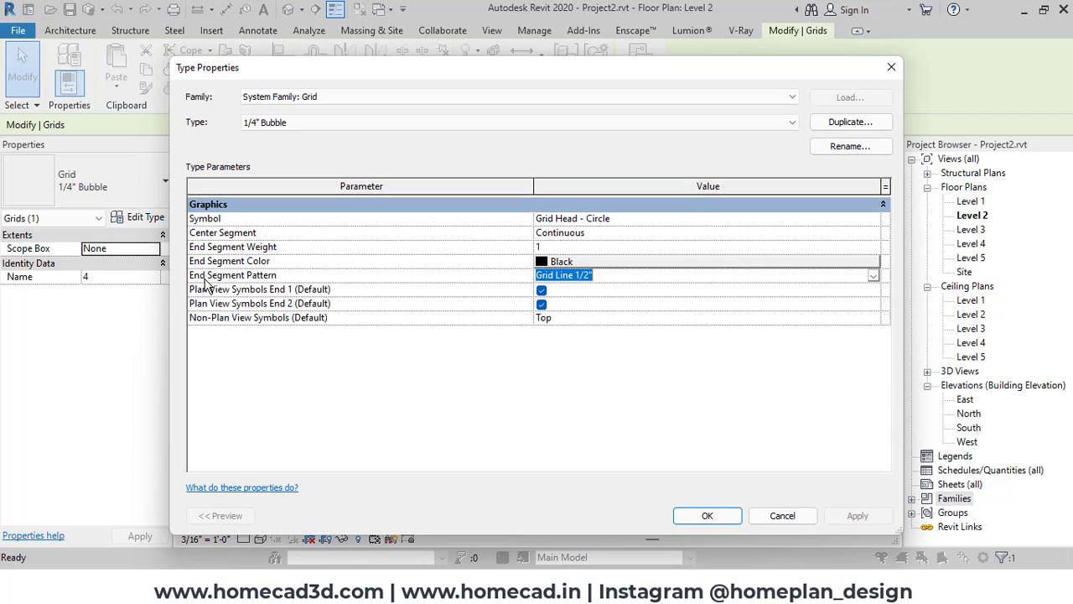
click(873, 278)
click(578, 315)
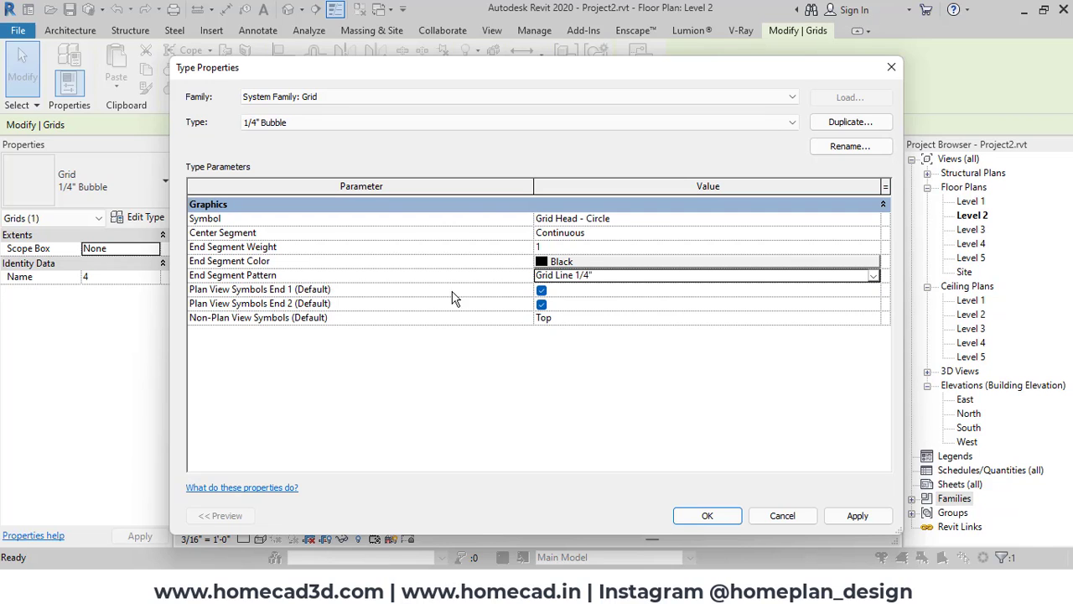
click(587, 262)
click(435, 276)
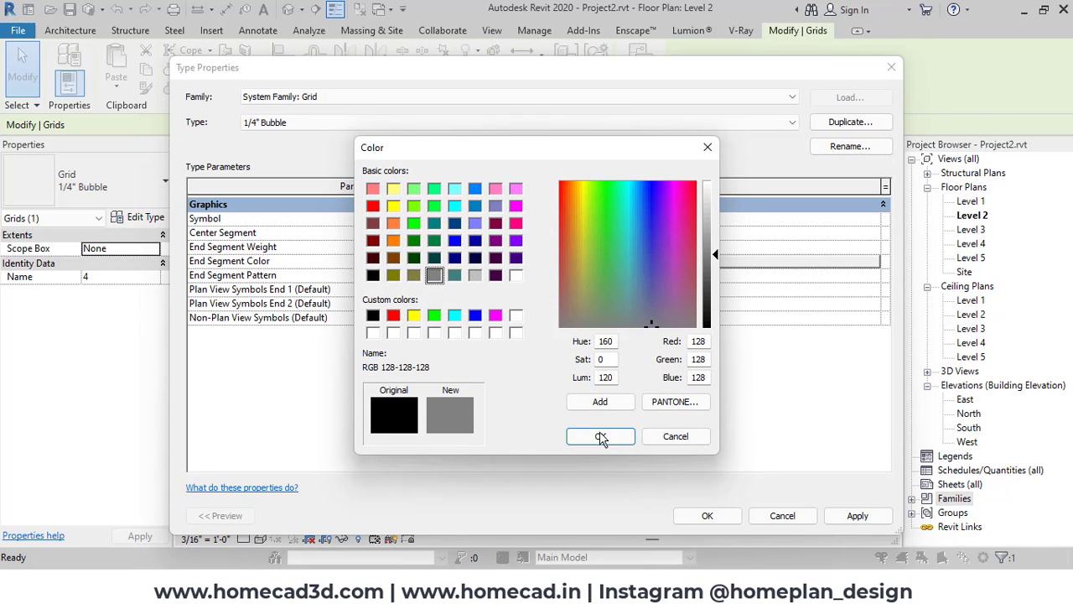
click(600, 436)
click(707, 516)
click(771, 349)
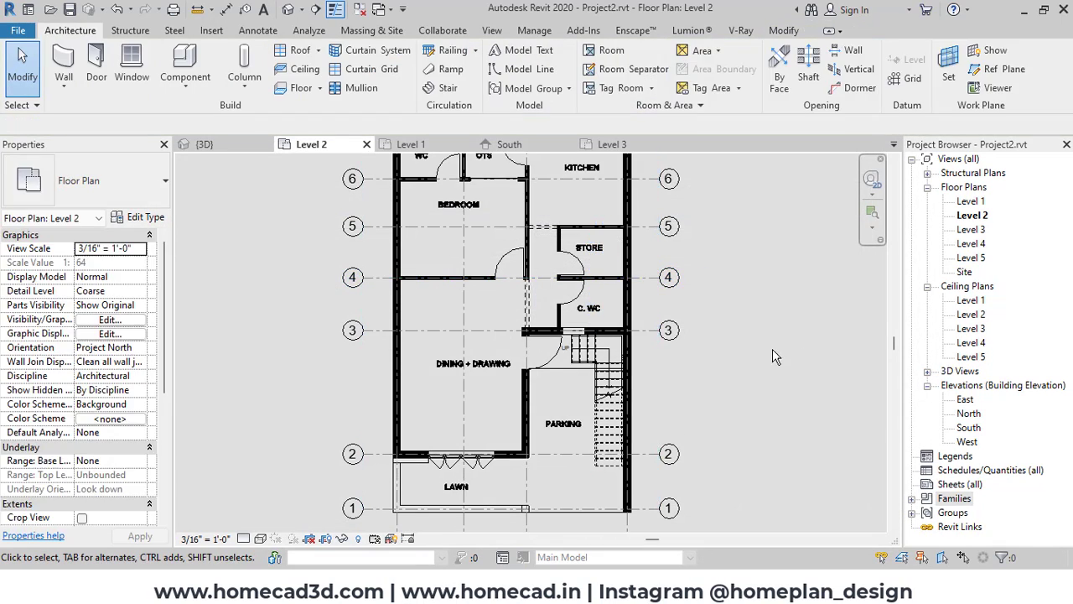
middle_drag(772, 349, 771, 376)
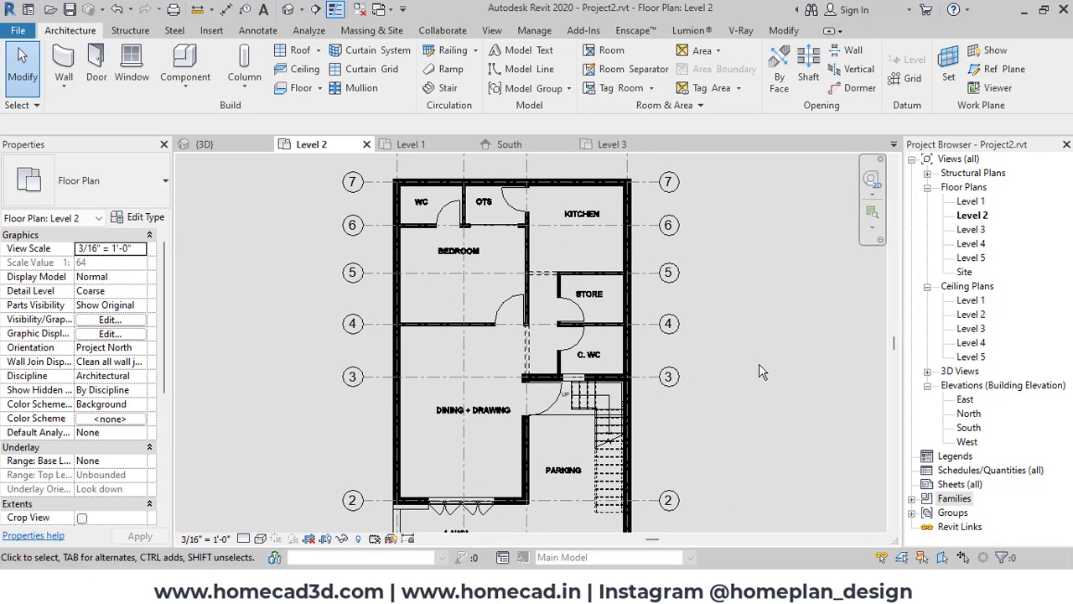
scroll(388, 270, up, 2)
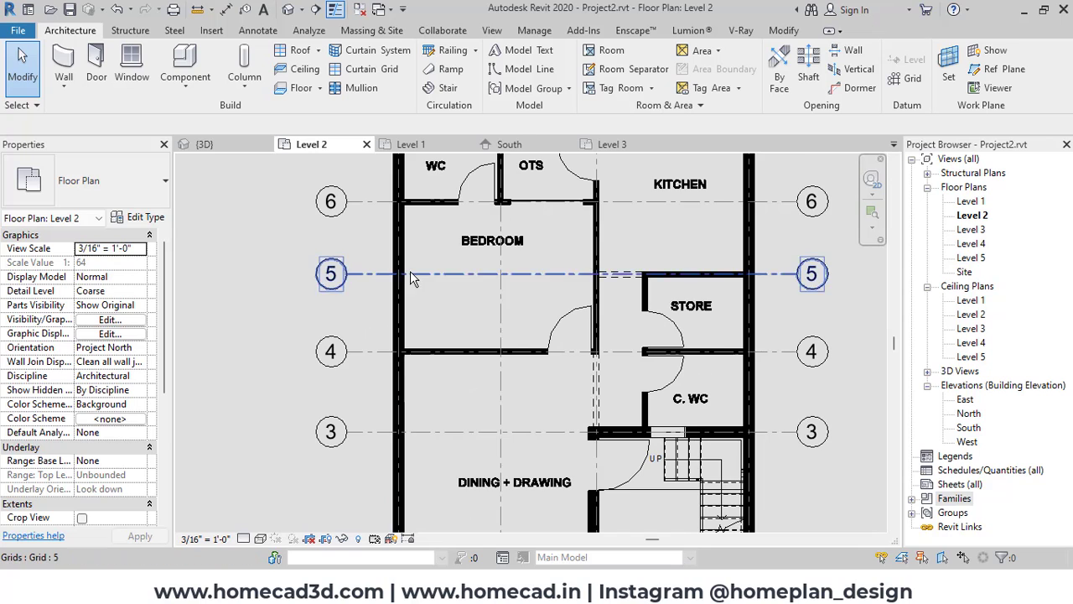
scroll(396, 274, up, 1)
scroll(397, 285, down, 2)
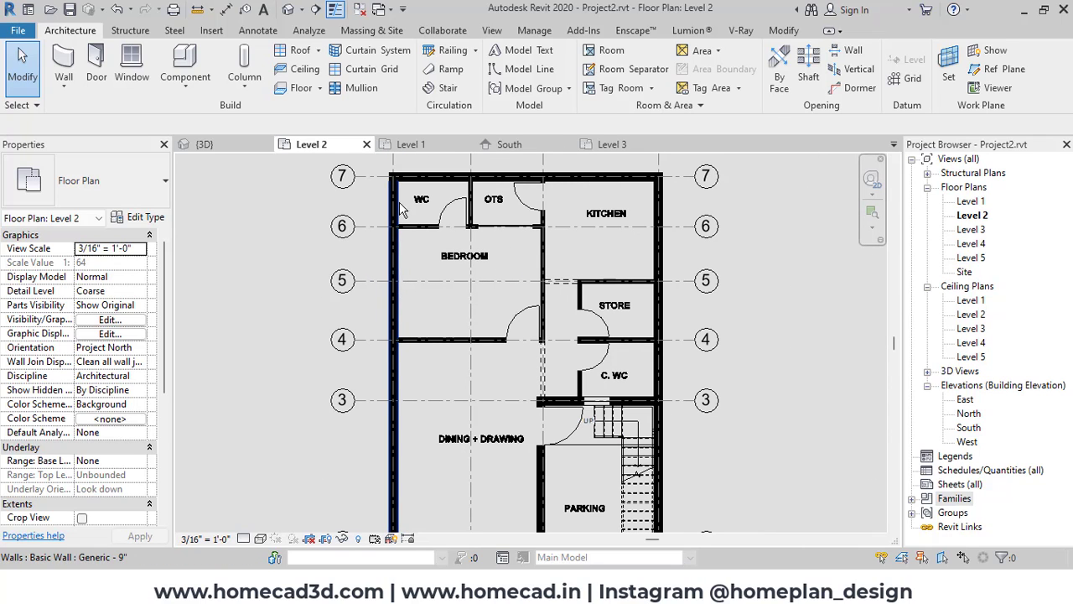
middle_drag(578, 285, 723, 338)
scroll(716, 321, down, 1)
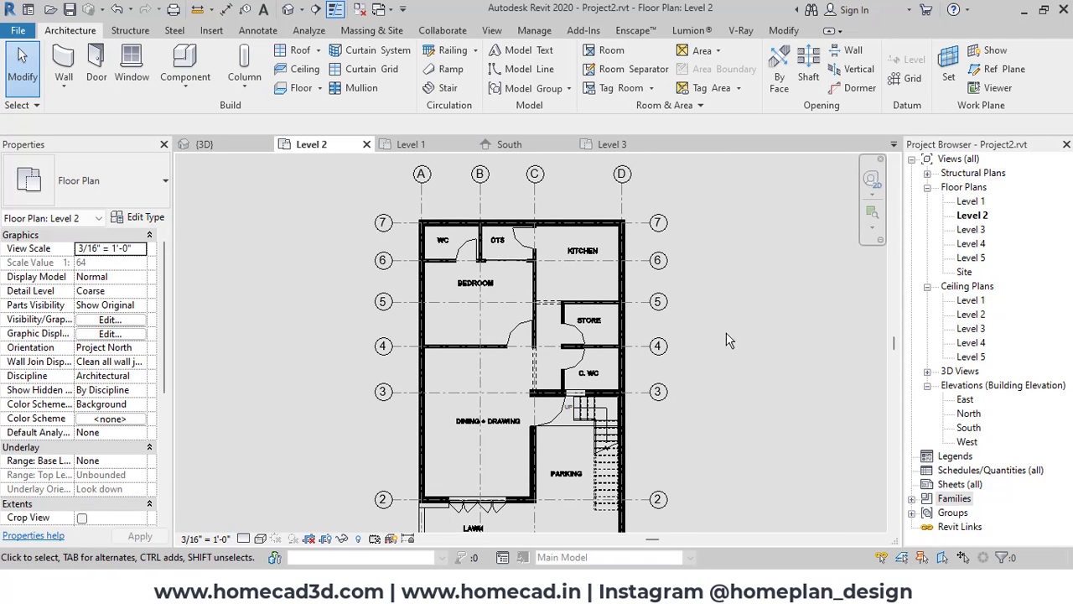
Step: Place an aligned dimension between grid lines A and B, just above the plan's upper wall
middle_drag(357, 247, 351, 256)
click(258, 32)
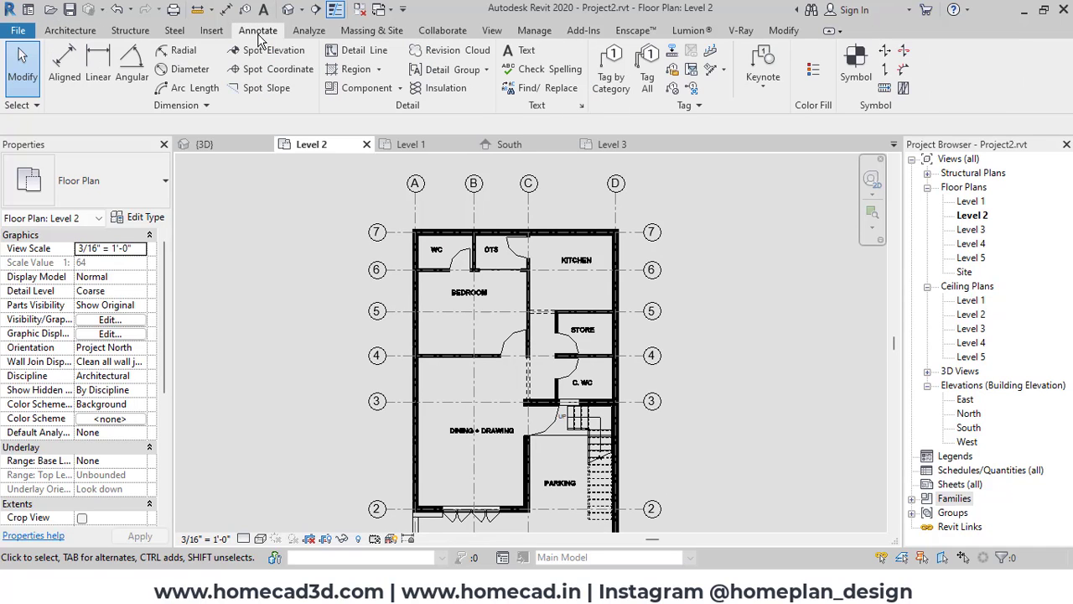
click(67, 66)
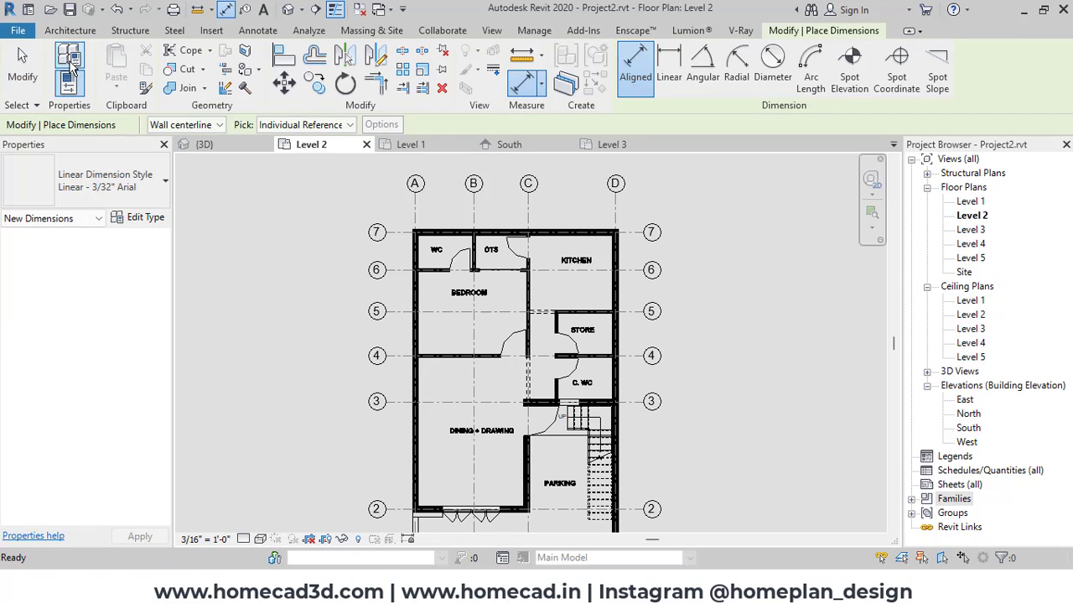
scroll(476, 188, up, 4)
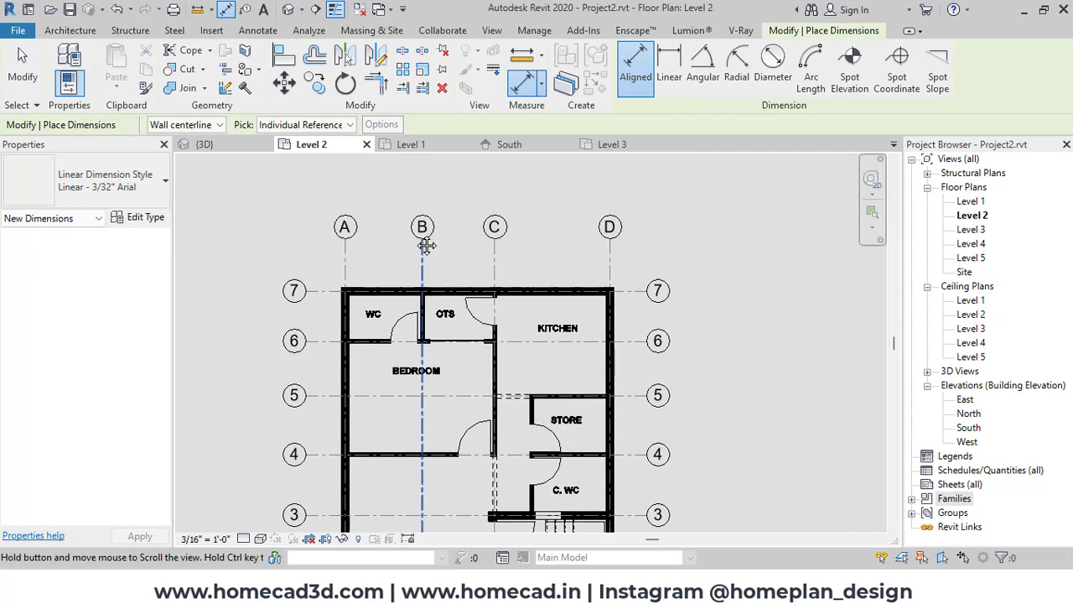
click(315, 270)
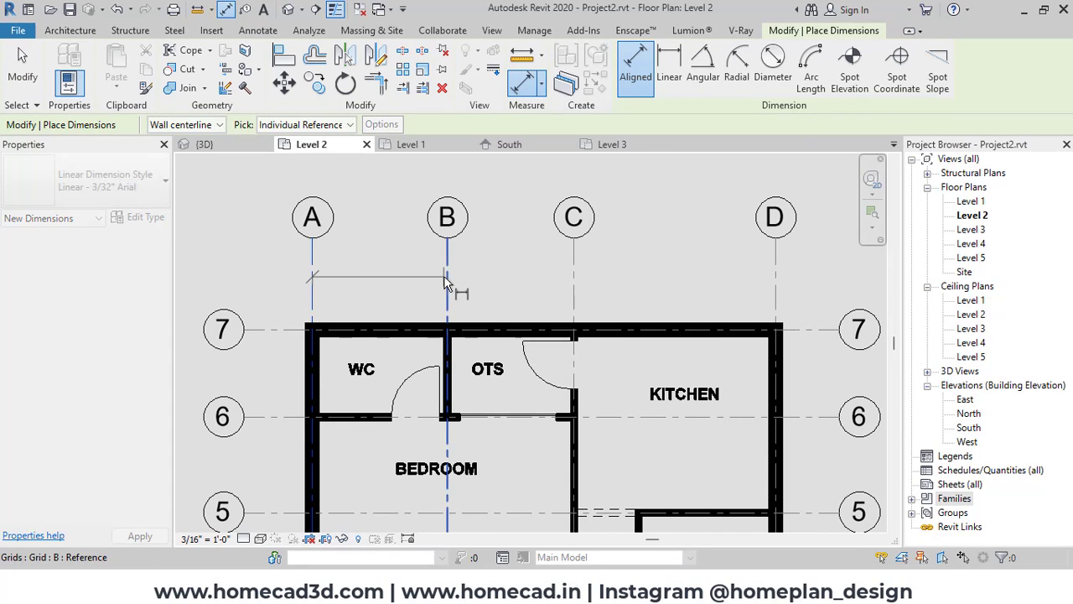
click(446, 281)
click(390, 287)
key(Escape)
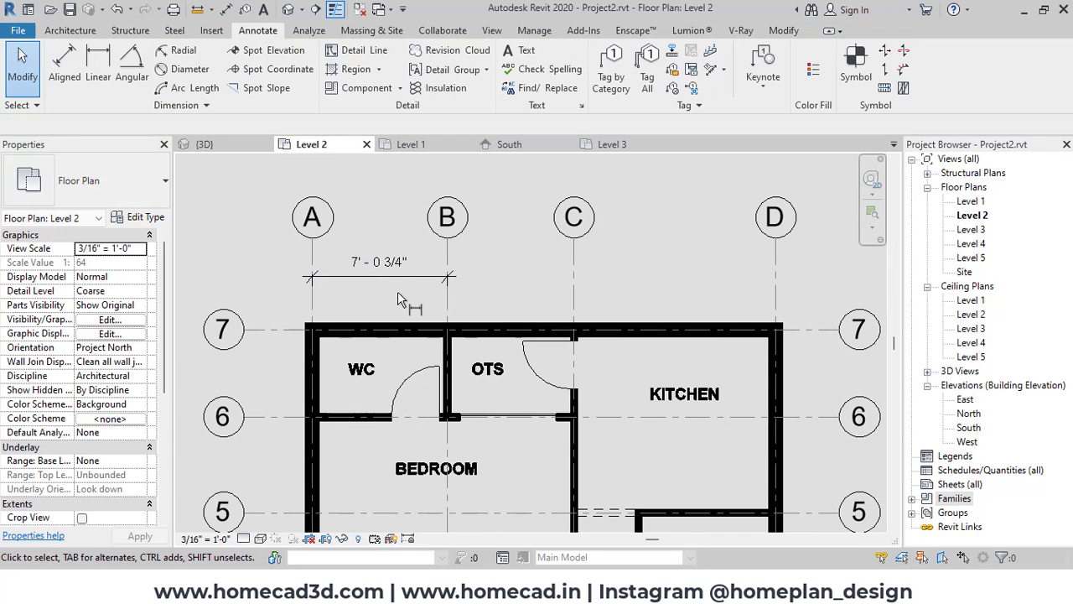
Step: In the A–B dimension's type properties, set the tick mark to Diagonal 3/64" and the tick mark line weight to 1
click(336, 277)
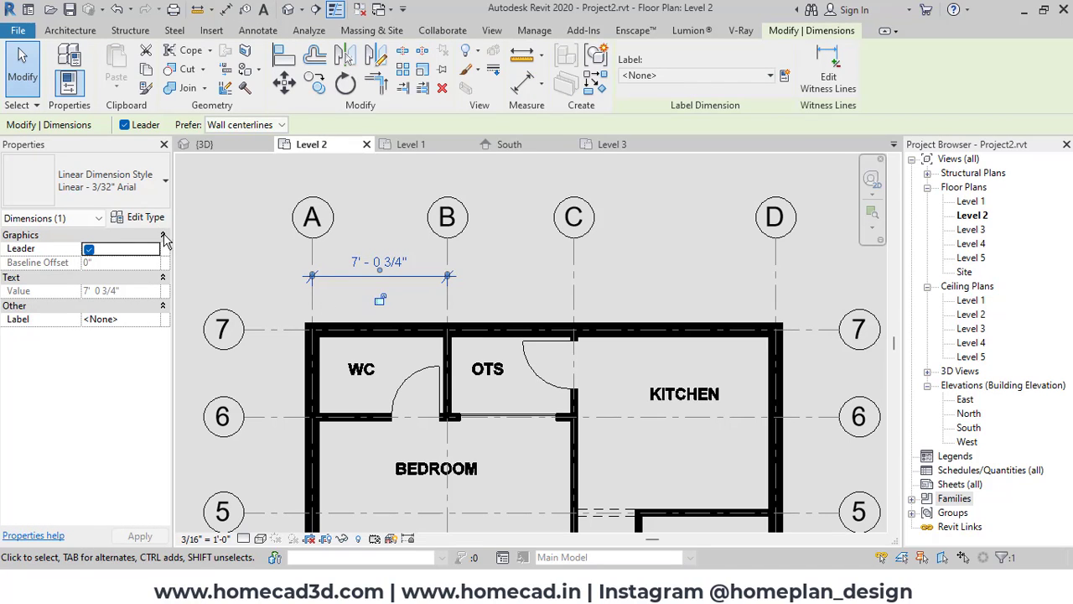
click(139, 218)
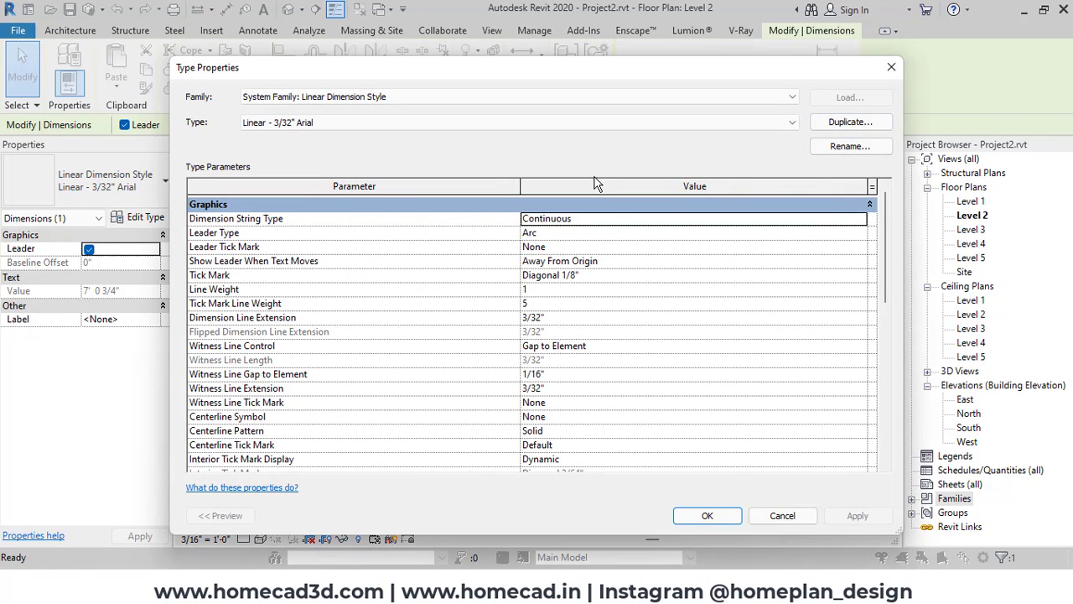
click(653, 276)
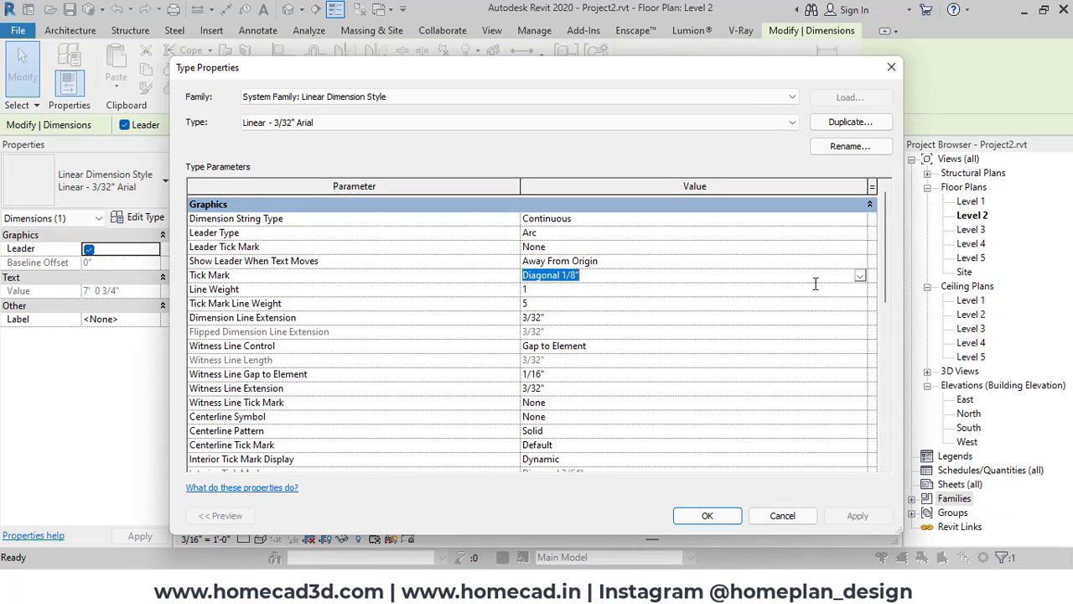
click(860, 276)
click(589, 313)
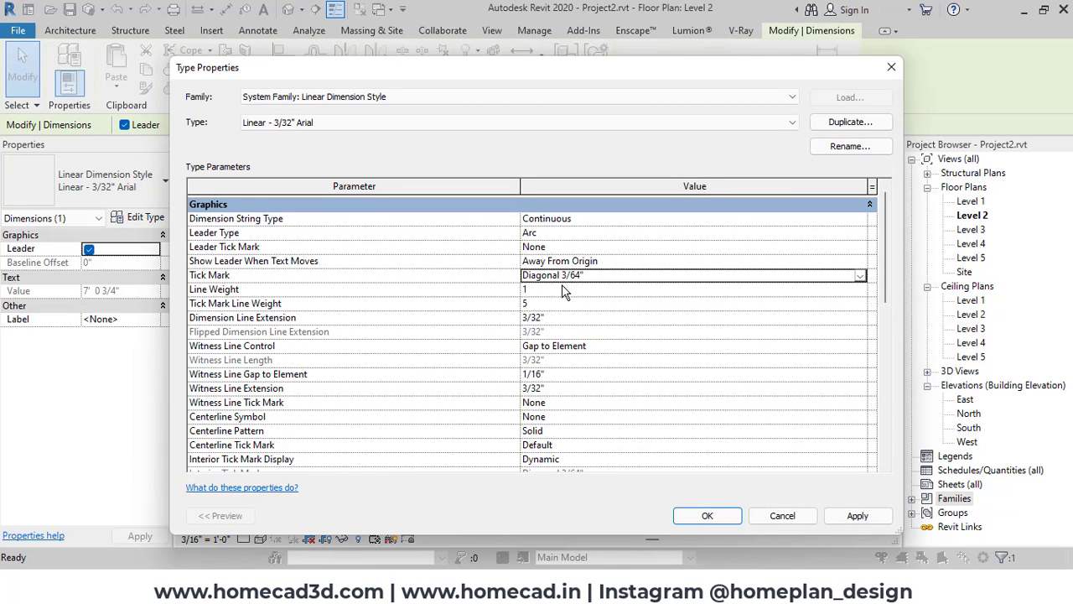
click(542, 304)
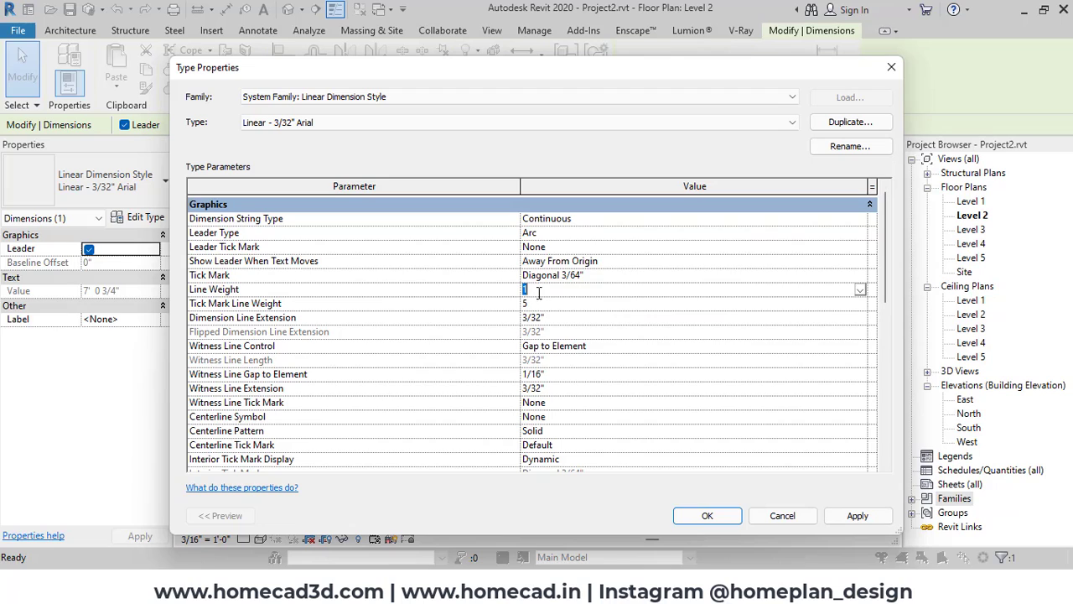
click(860, 306)
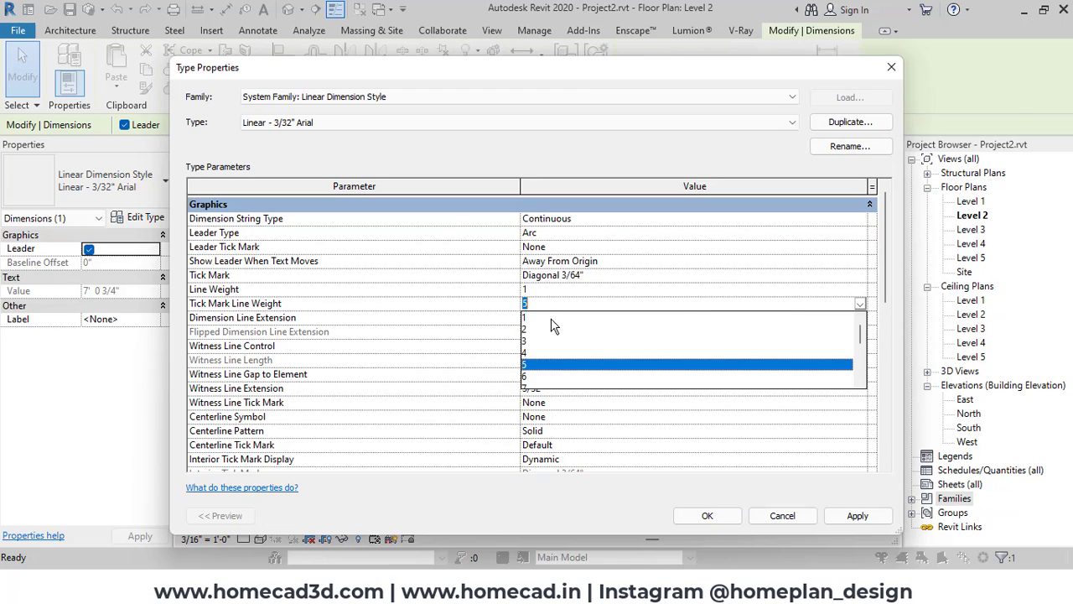
click(530, 325)
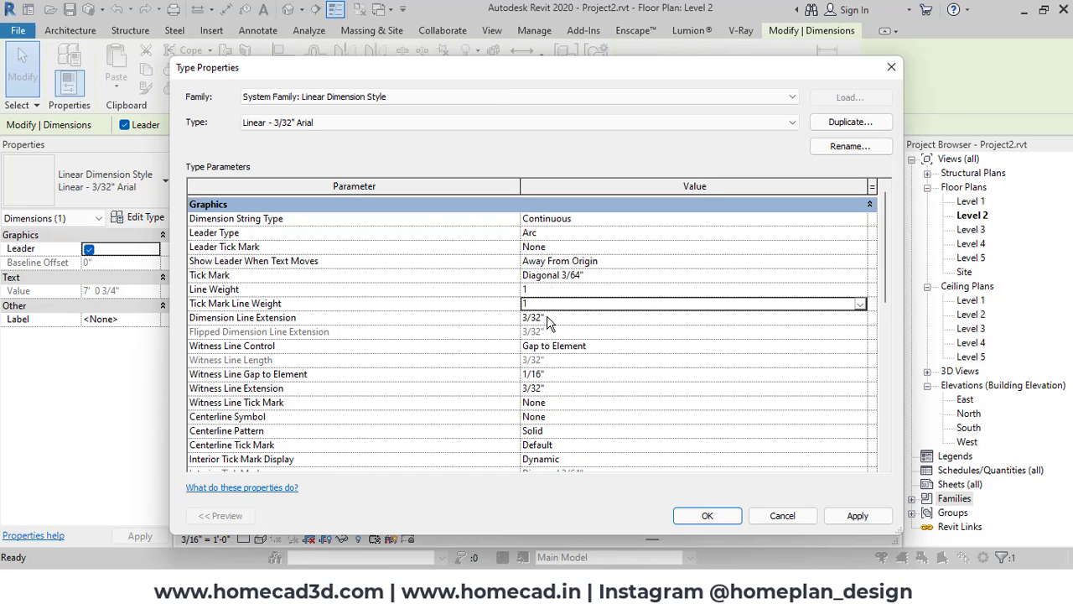
Step: Set the linear dimension type's color to dark red, RGB 170-000-000
scroll(560, 321, down, 4)
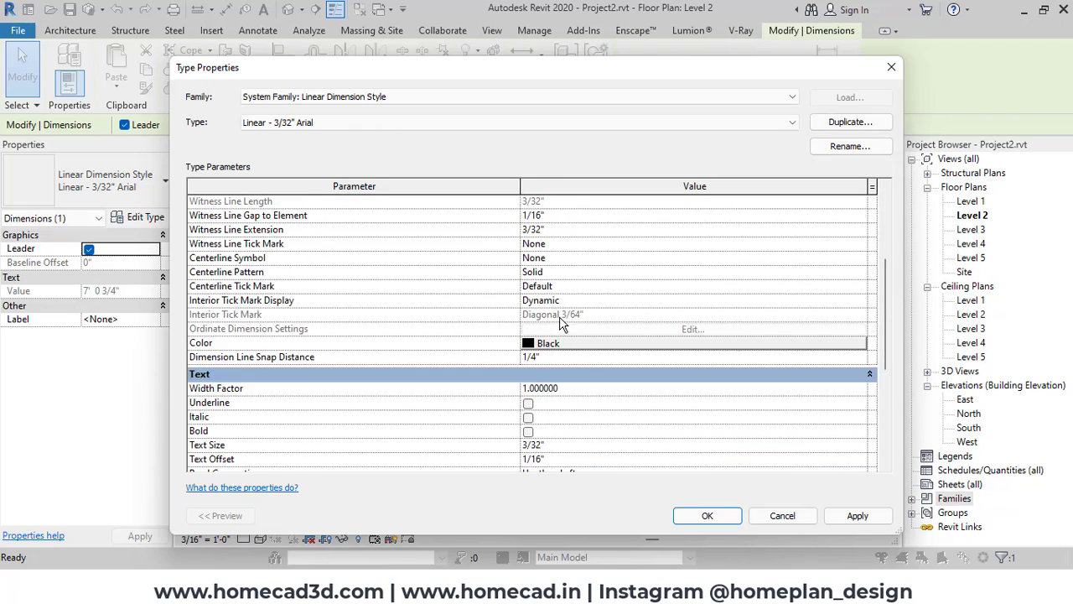
click(587, 346)
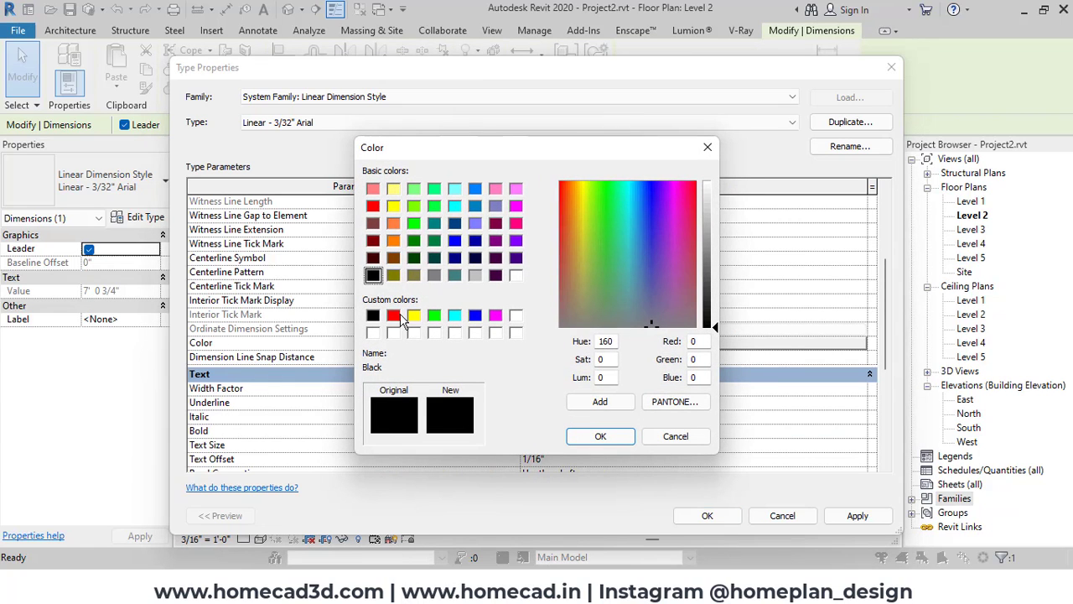
click(394, 315)
click(601, 436)
click(587, 342)
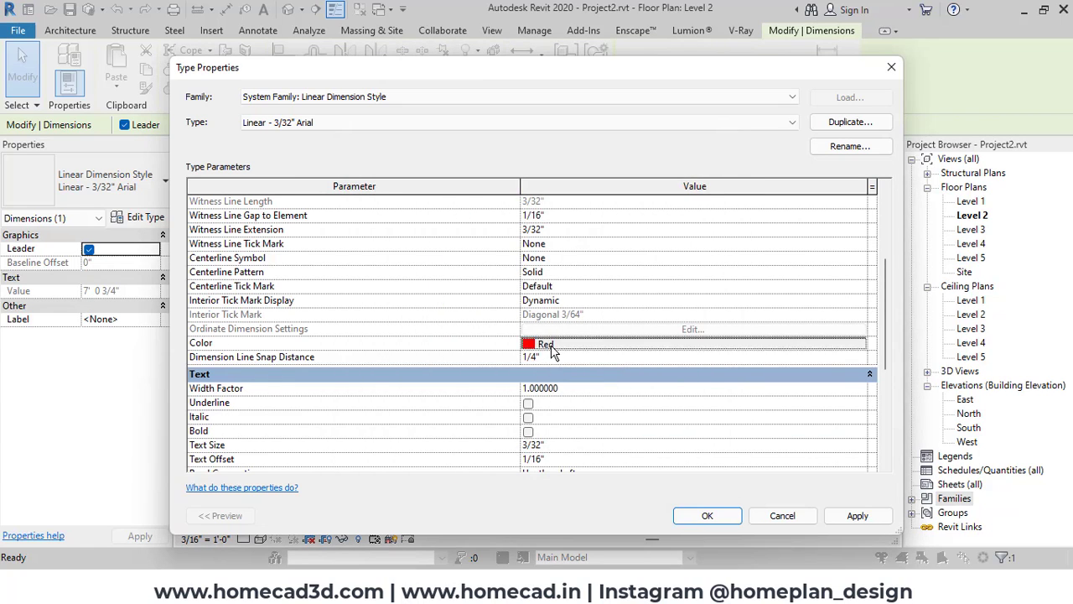
click(713, 271)
drag(712, 271, 713, 284)
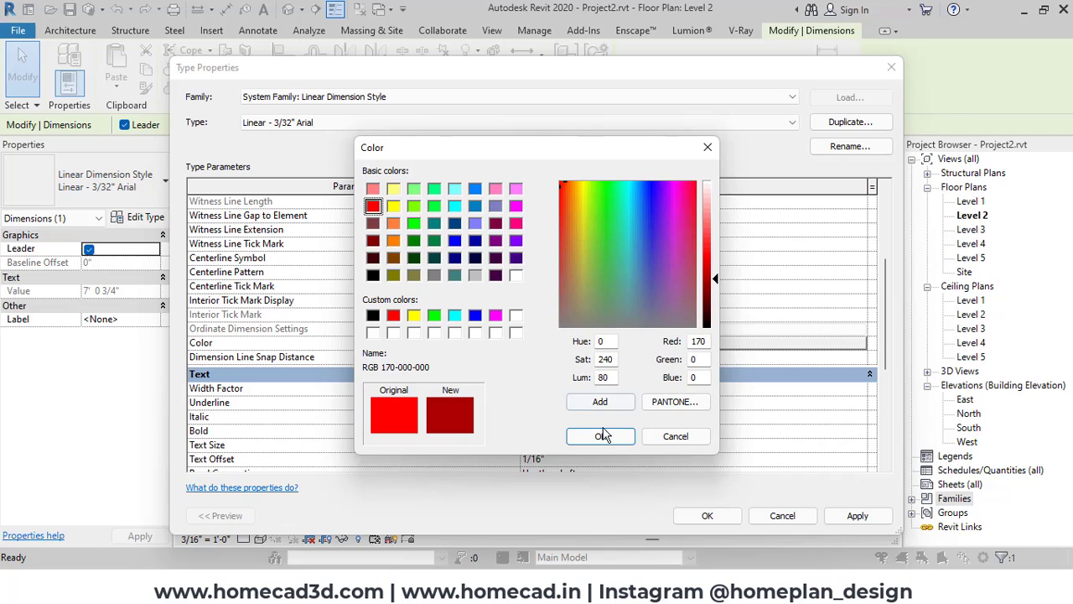
click(600, 436)
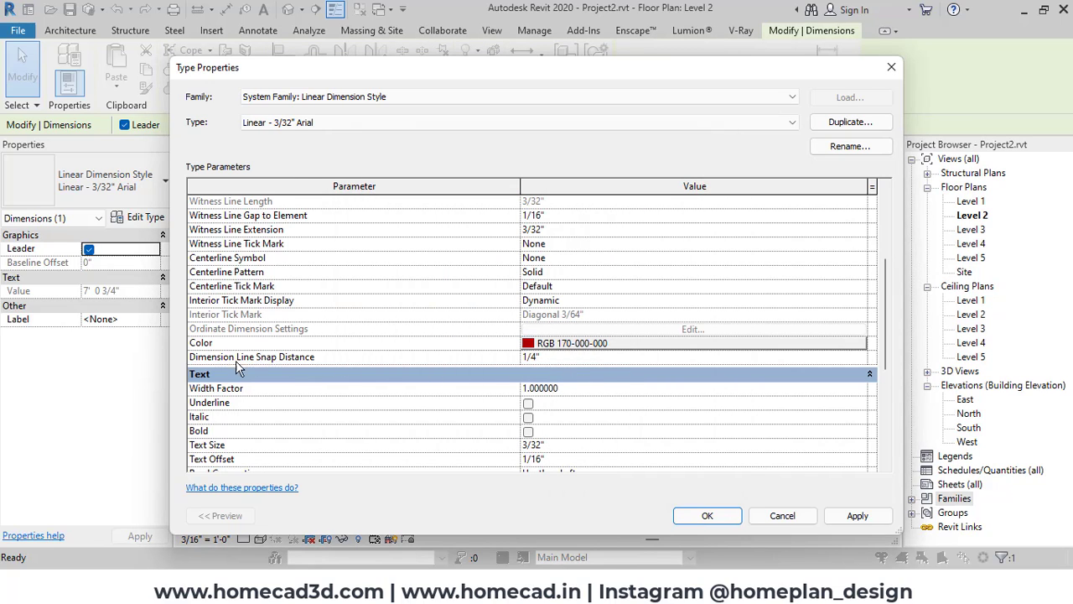
Step: Make the linear dimension type's text bold
scroll(222, 364, down, 1)
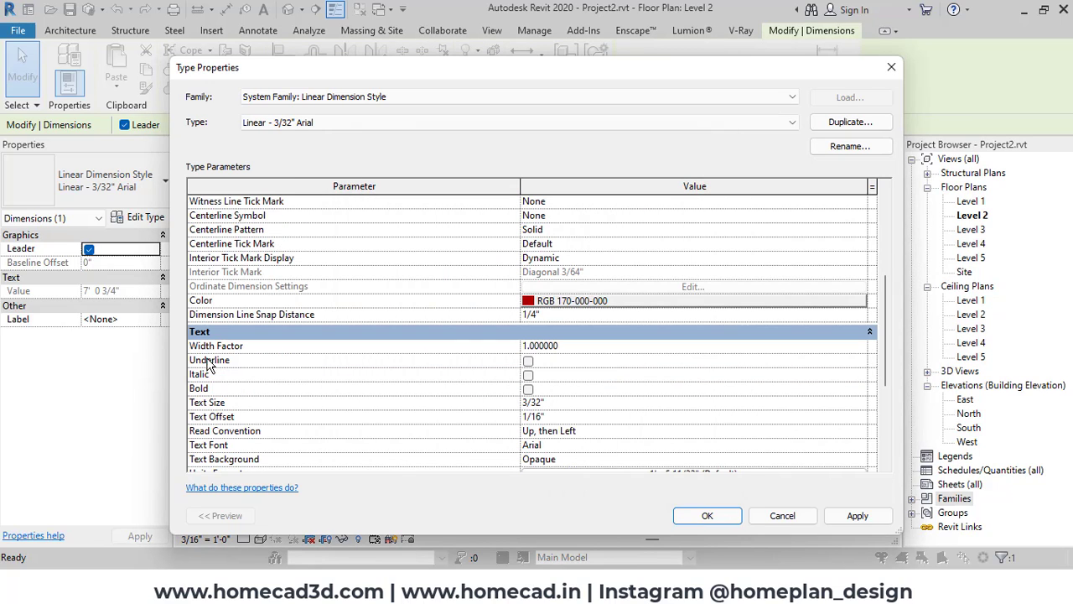
click(529, 388)
scroll(537, 394, up, 1)
scroll(553, 394, down, 2)
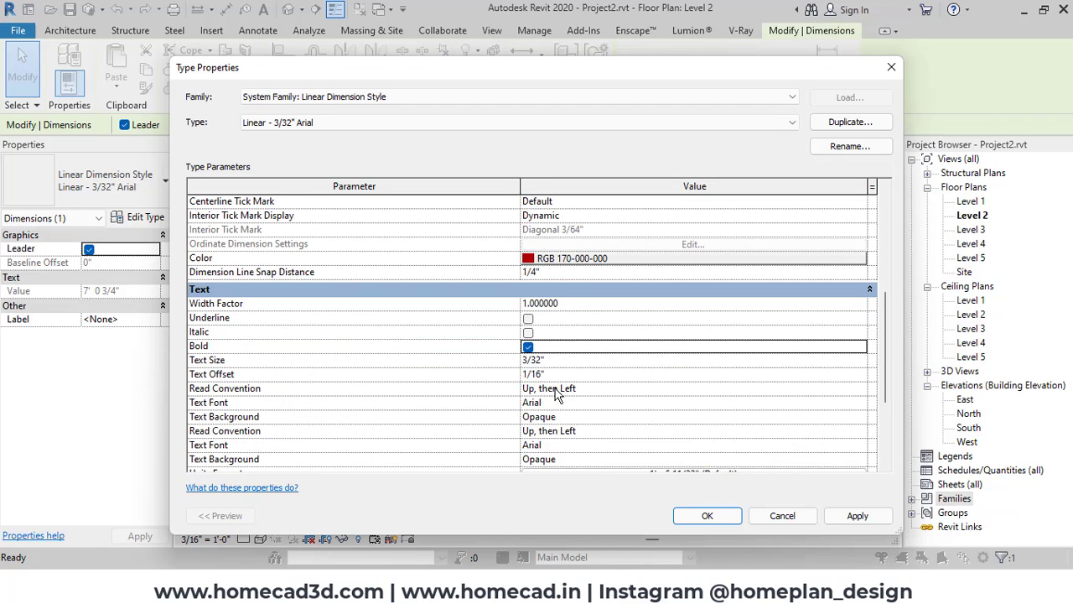
Step: Override the dimension type's project units format: round to the nearest 1", suppress 0 feet, use digit grouping and suppress spaces
scroll(255, 377, down, 1)
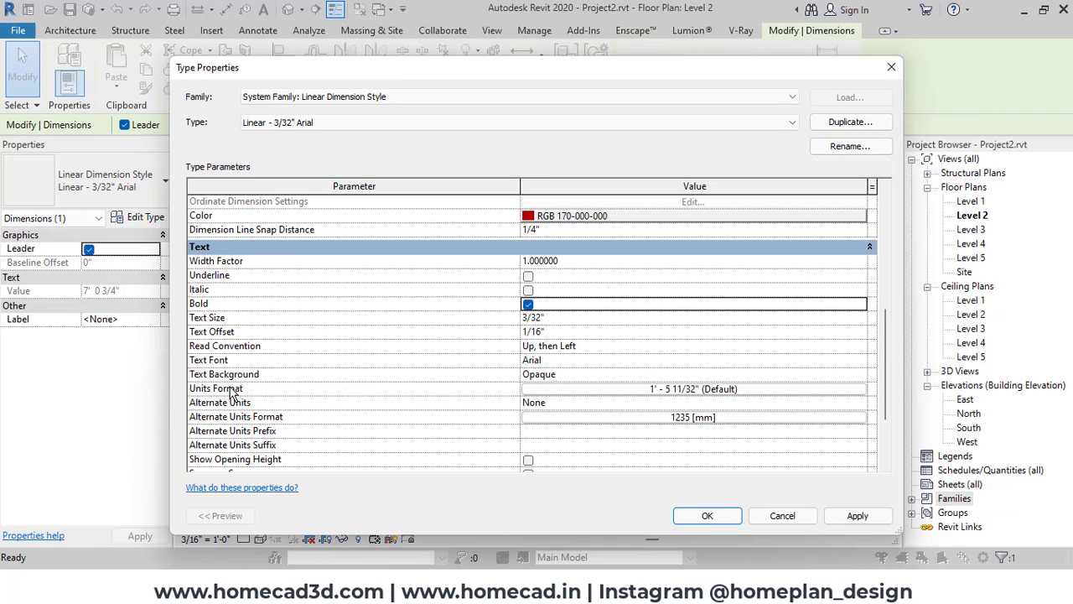
click(639, 390)
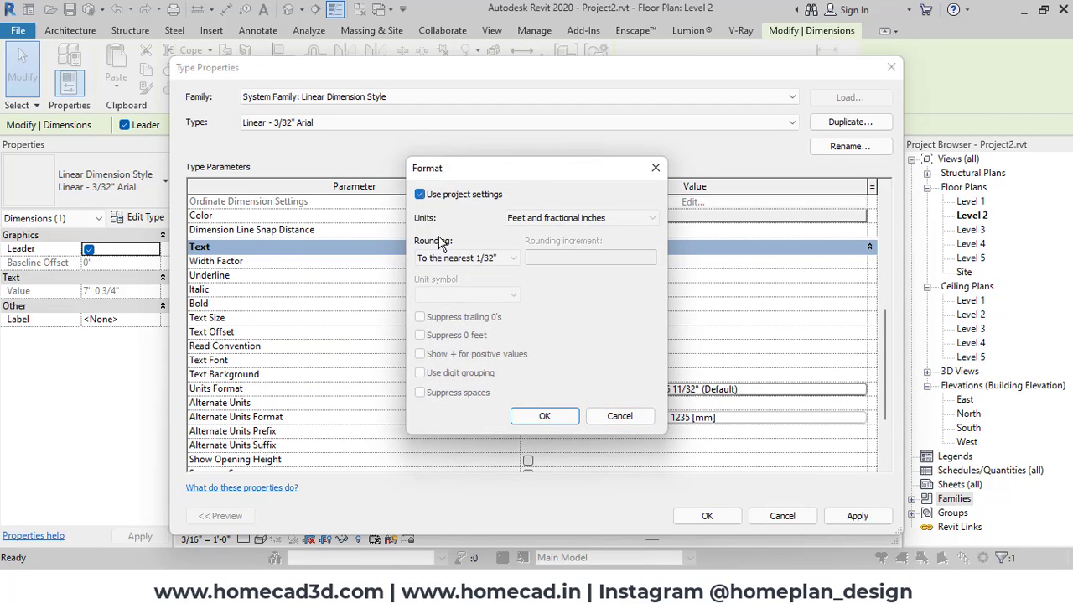
click(465, 258)
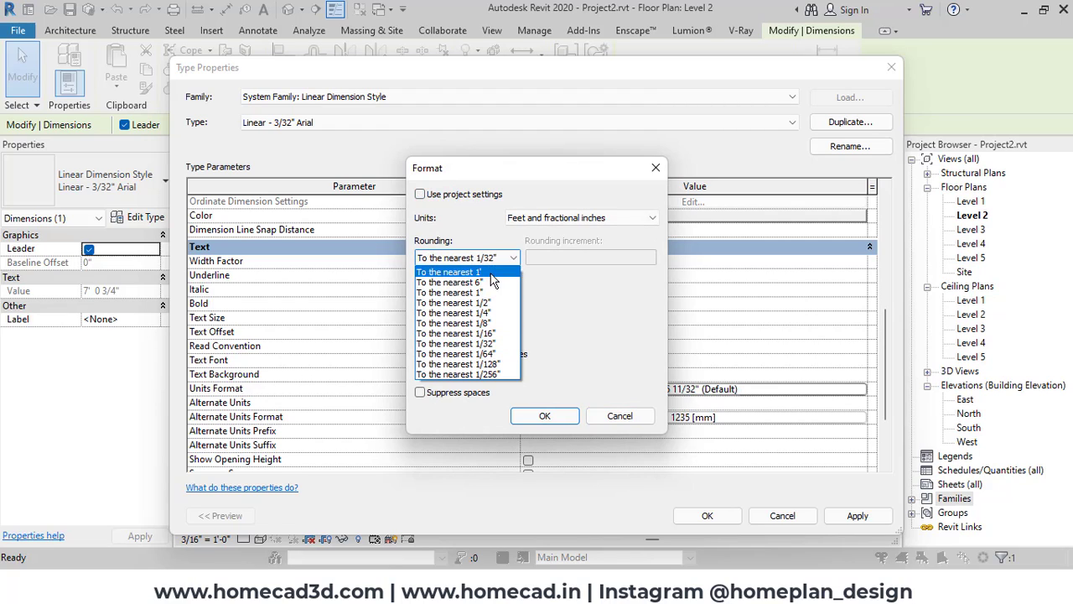
click(492, 293)
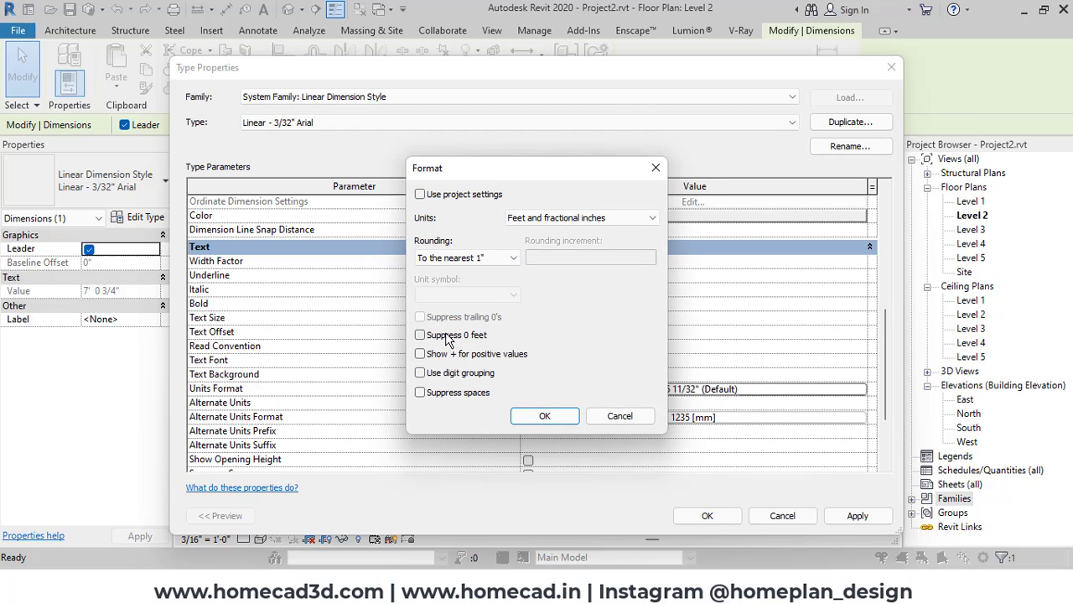
click(444, 393)
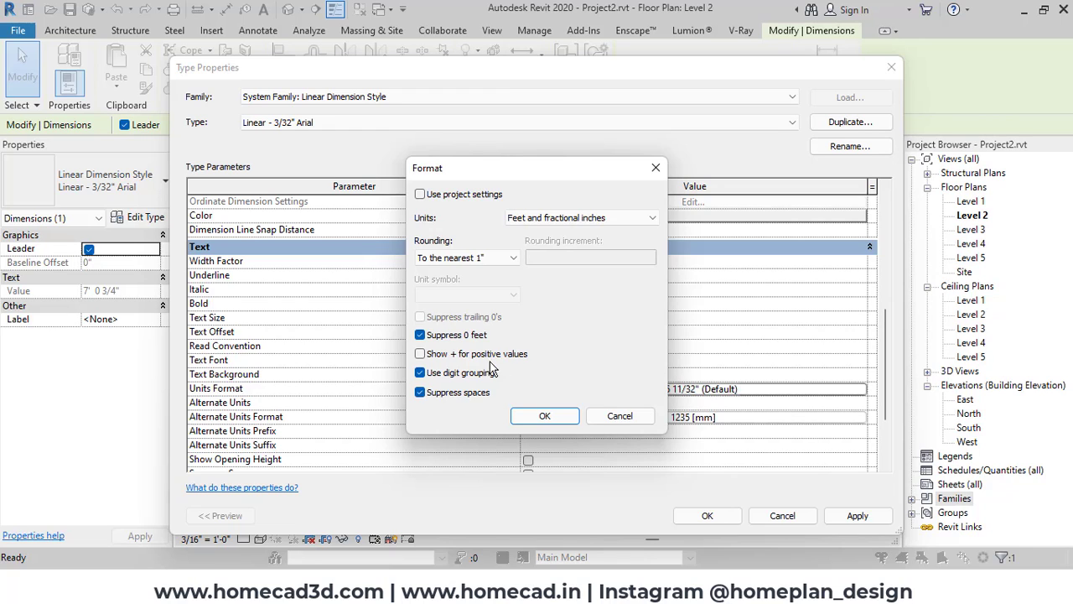
click(543, 416)
Step: Enable Suppress Spaces for the linear dimension type and apply the type changes
scroll(630, 359, down, 1)
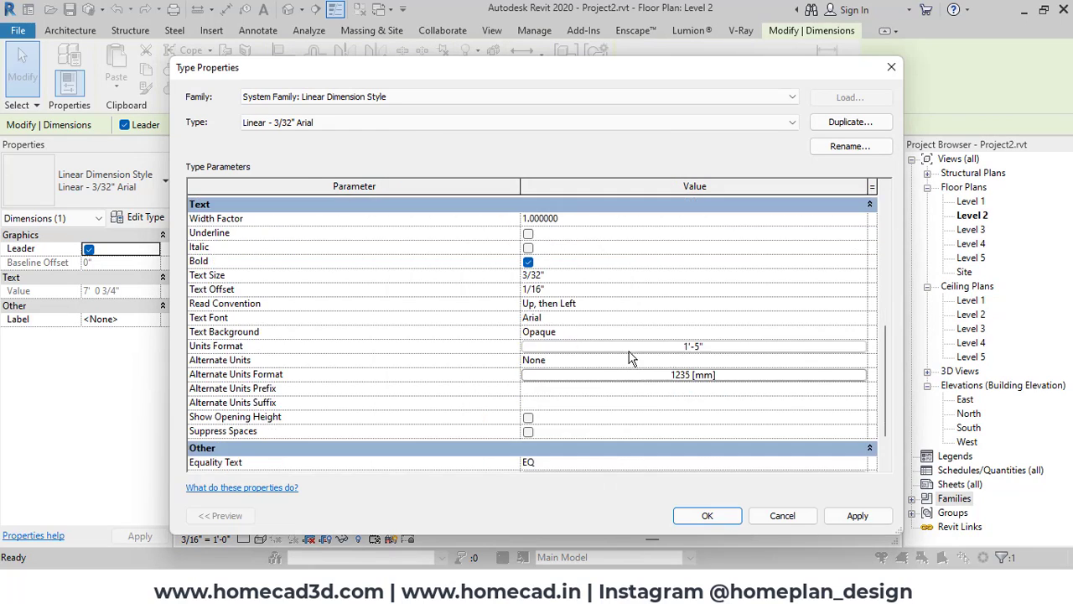
click(528, 433)
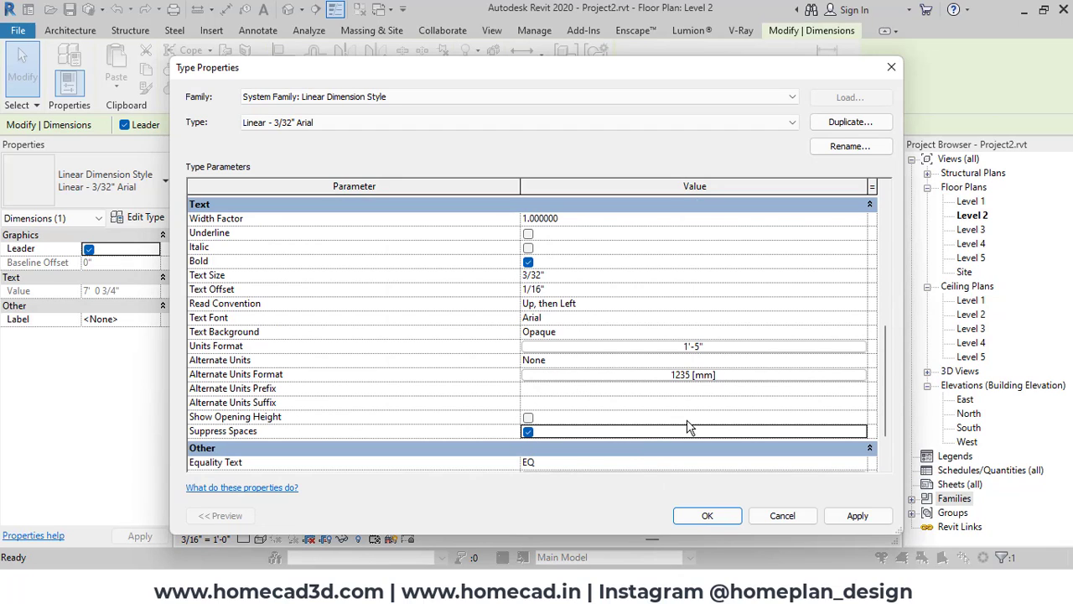
click(707, 516)
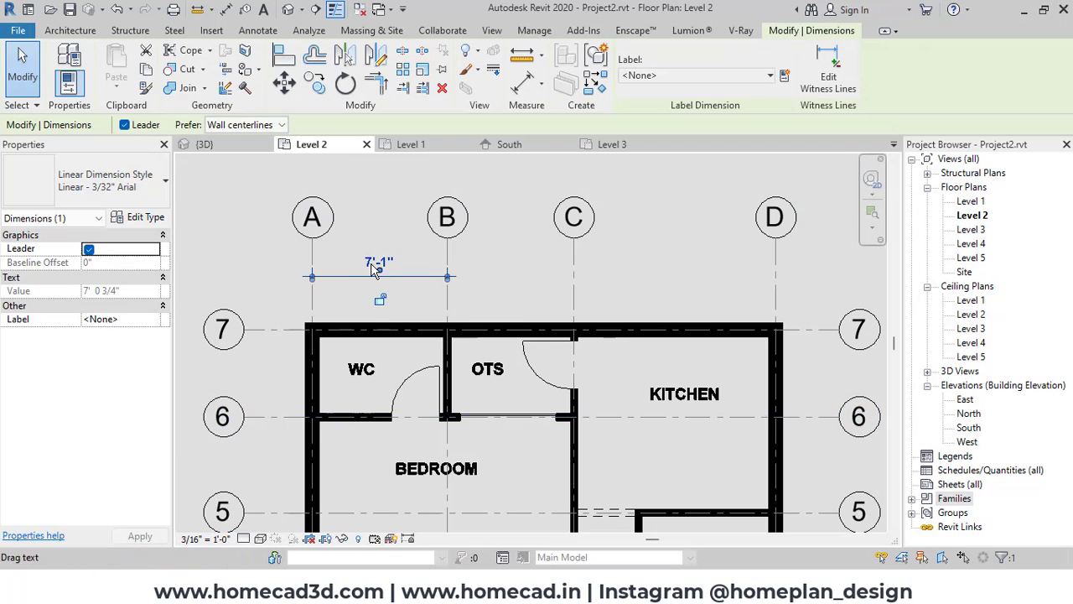
key(Escape)
Step: Set the text offset of the A–B dimension's type to 0"
scroll(427, 340, up, 4)
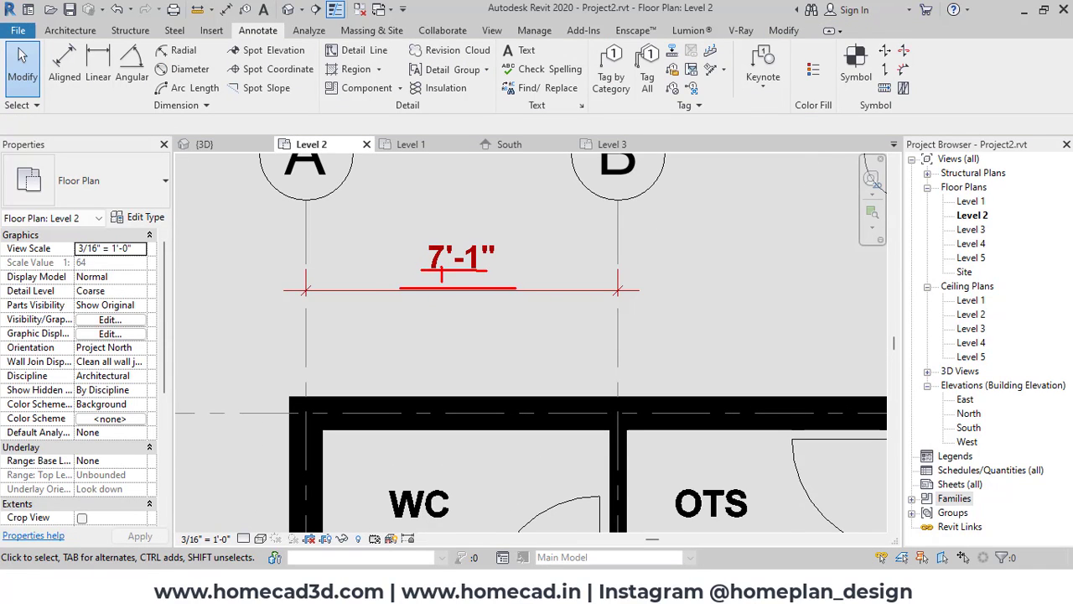
click(410, 291)
click(145, 217)
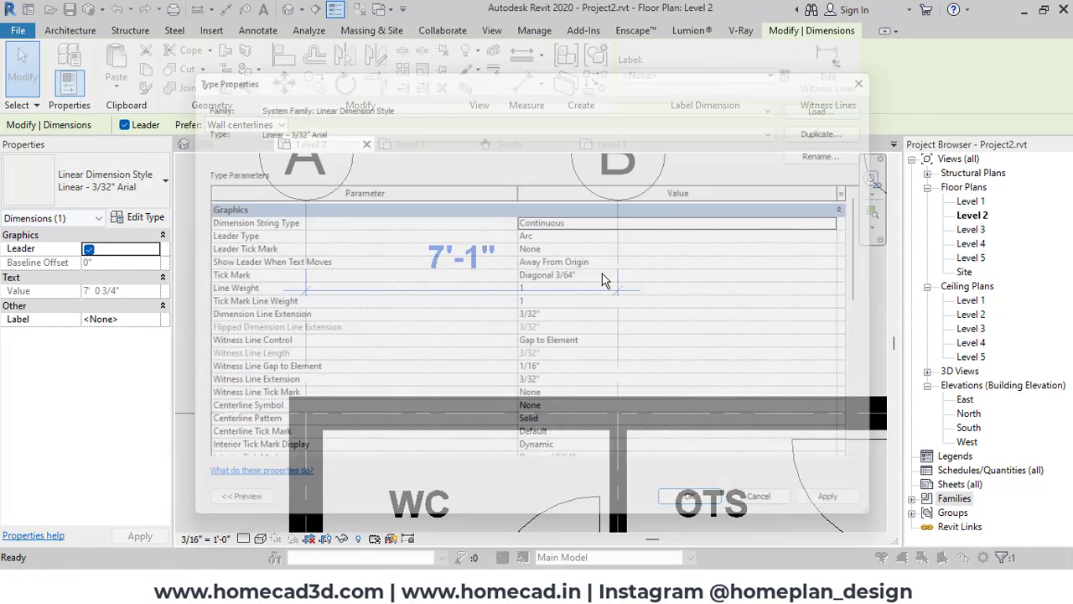
scroll(560, 336, down, 10)
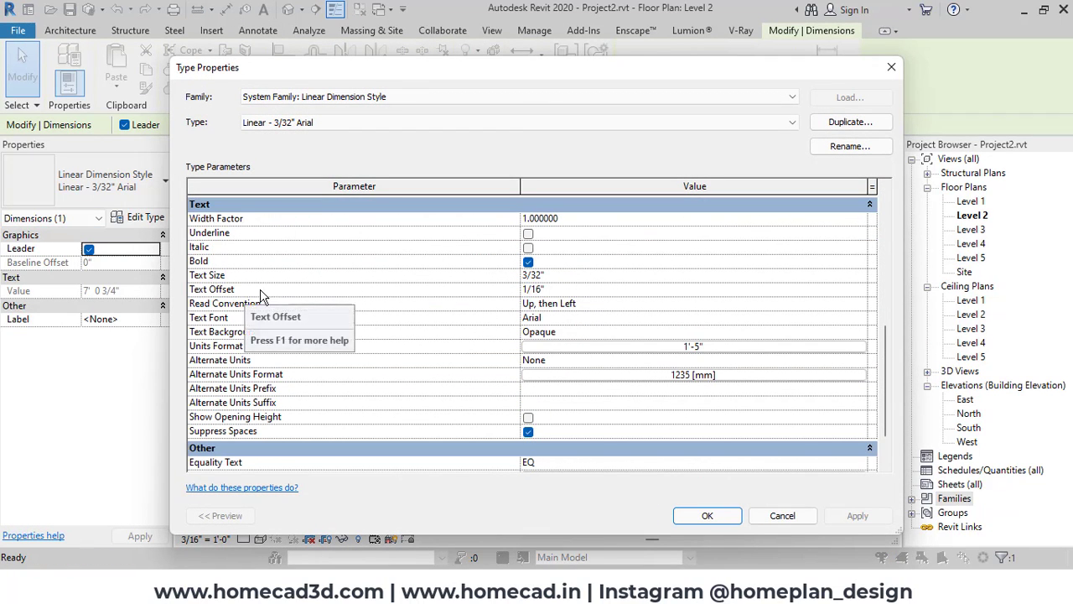
click(597, 294)
text(0)
key(Return)
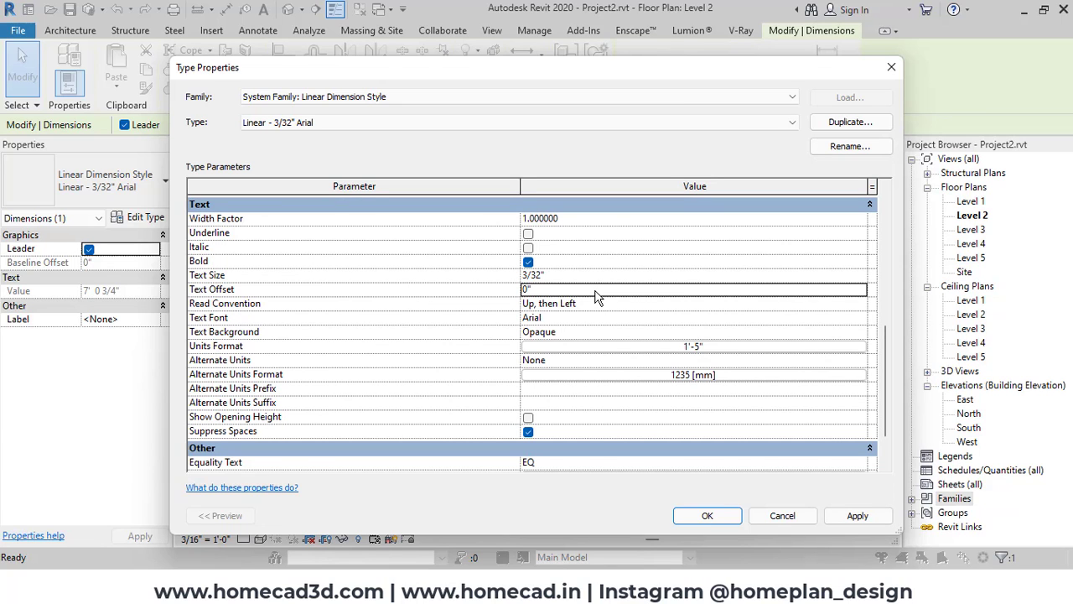
Step: Accept the dimension type's property changes and deselect the A–B grid dimension
click(734, 518)
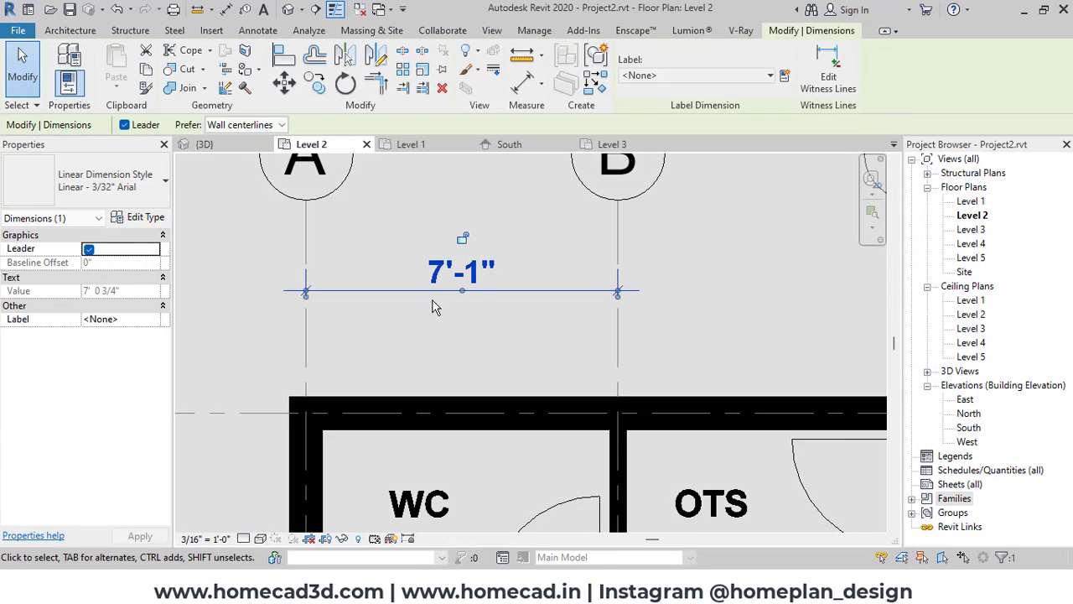
click(498, 301)
scroll(498, 300, down, 2)
middle_drag(720, 315, 661, 311)
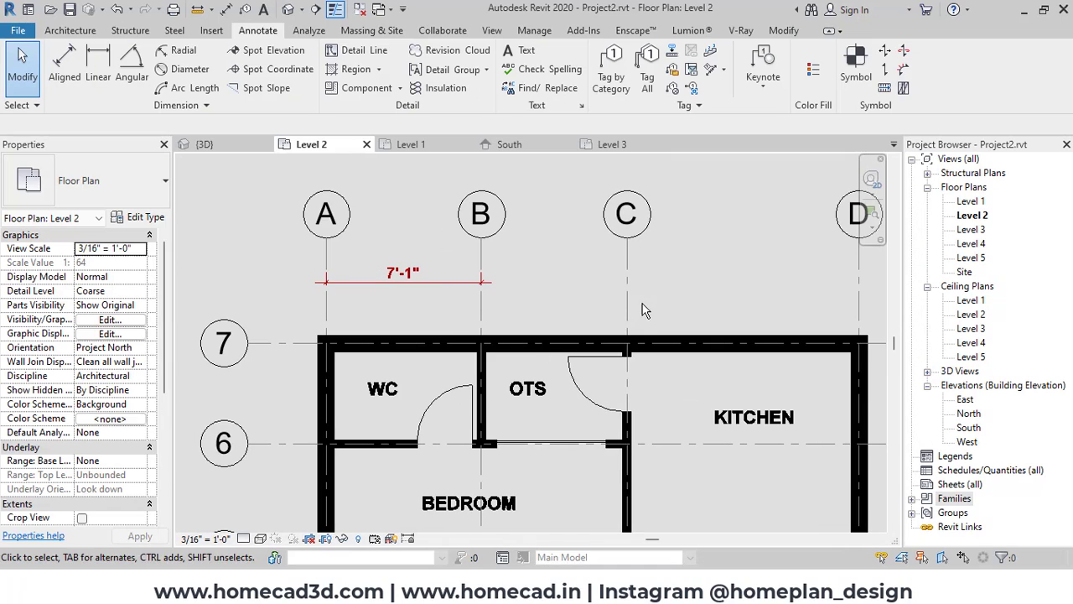
scroll(518, 269, down, 4)
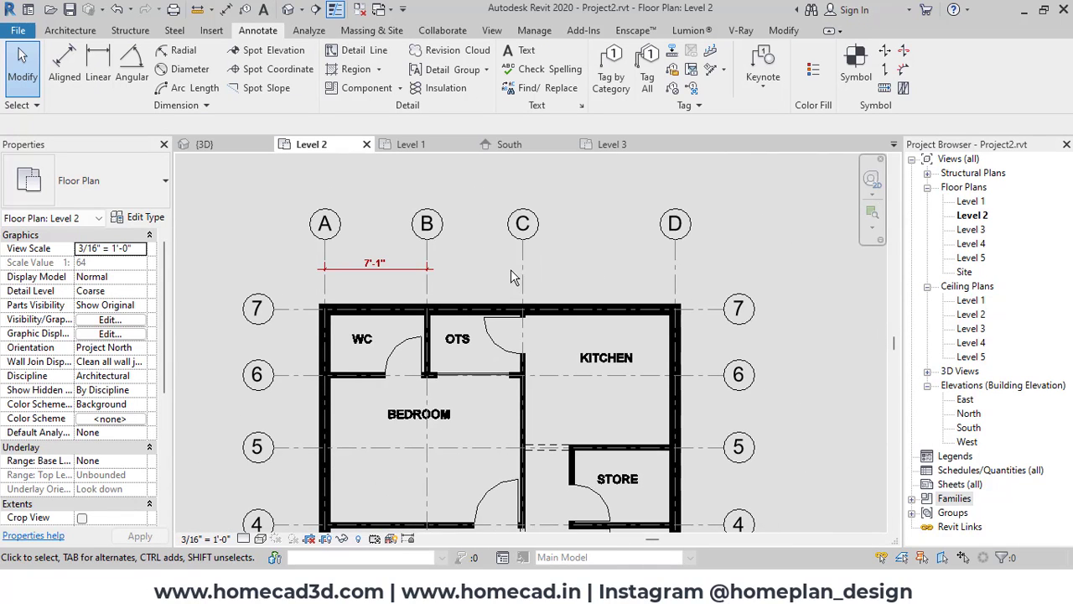
scroll(432, 268, up, 3)
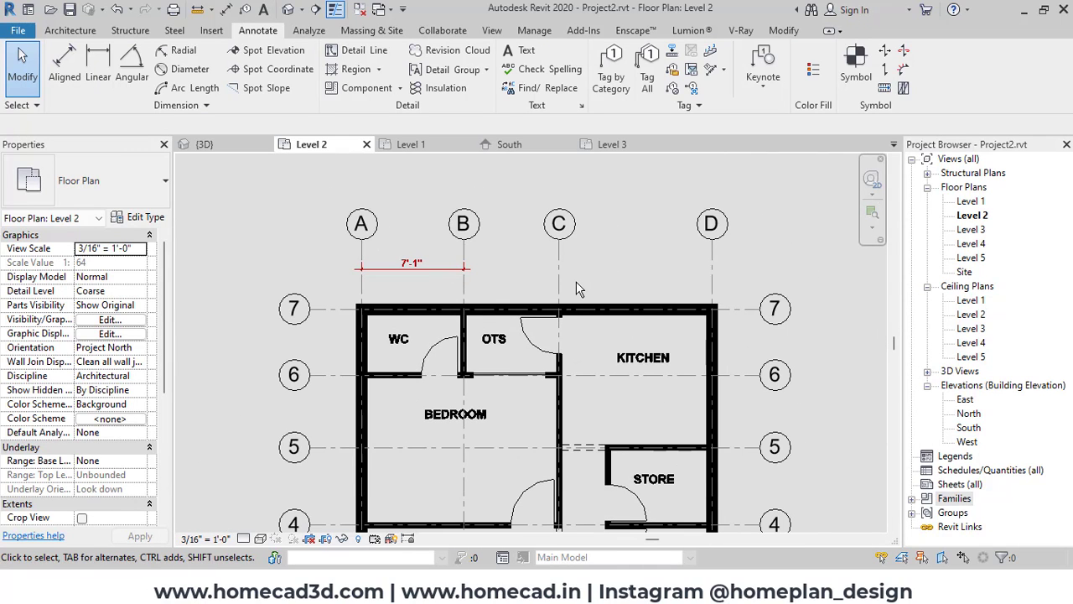
Step: Delete the dimension between grids A and B above the plan
click(419, 267)
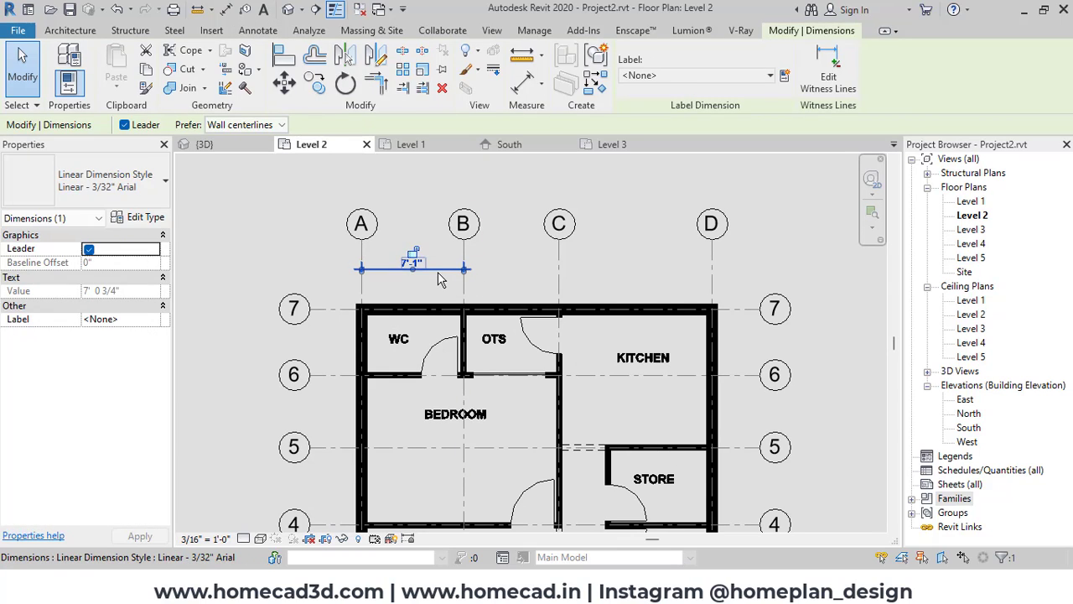
key(Delete)
middle_drag(510, 322, 500, 283)
scroll(373, 286, up, 1)
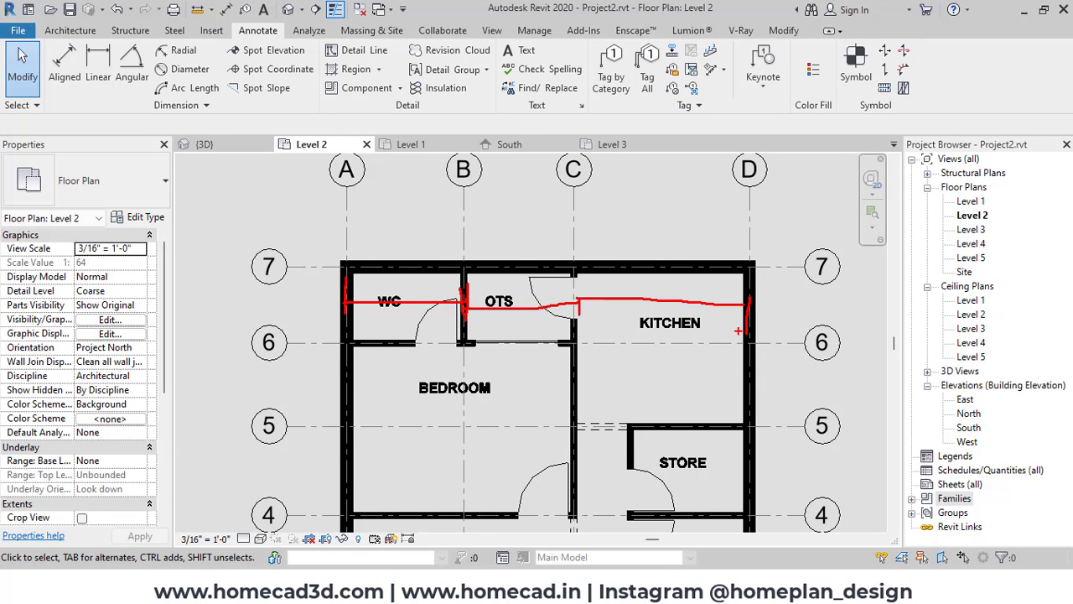
Step: Dismiss the save reminder and place an aligned dimension string across grids A, B, C and D just above the plan
click(67, 71)
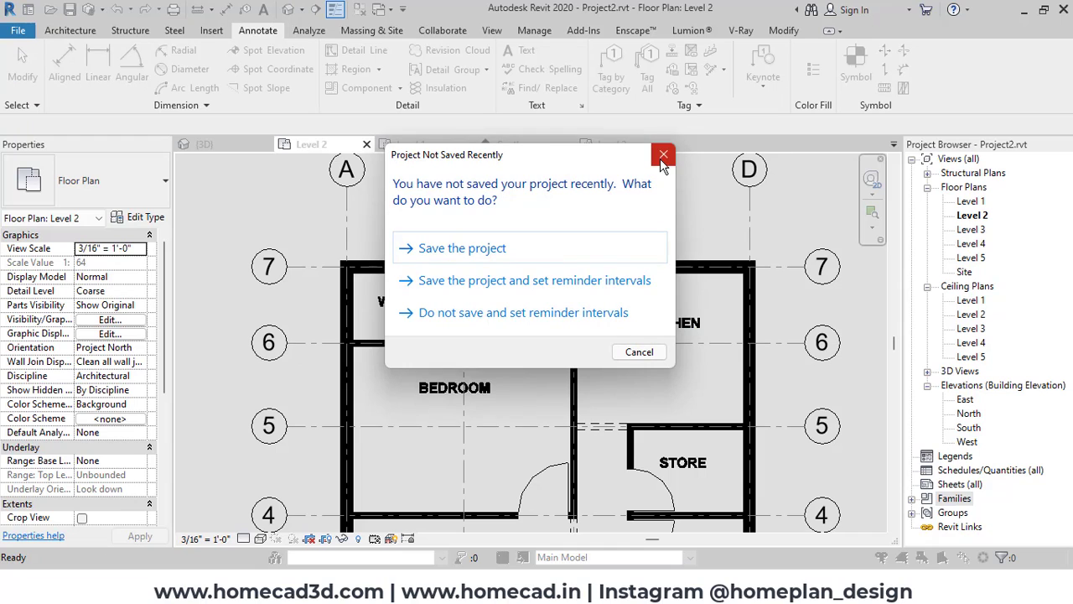
click(662, 156)
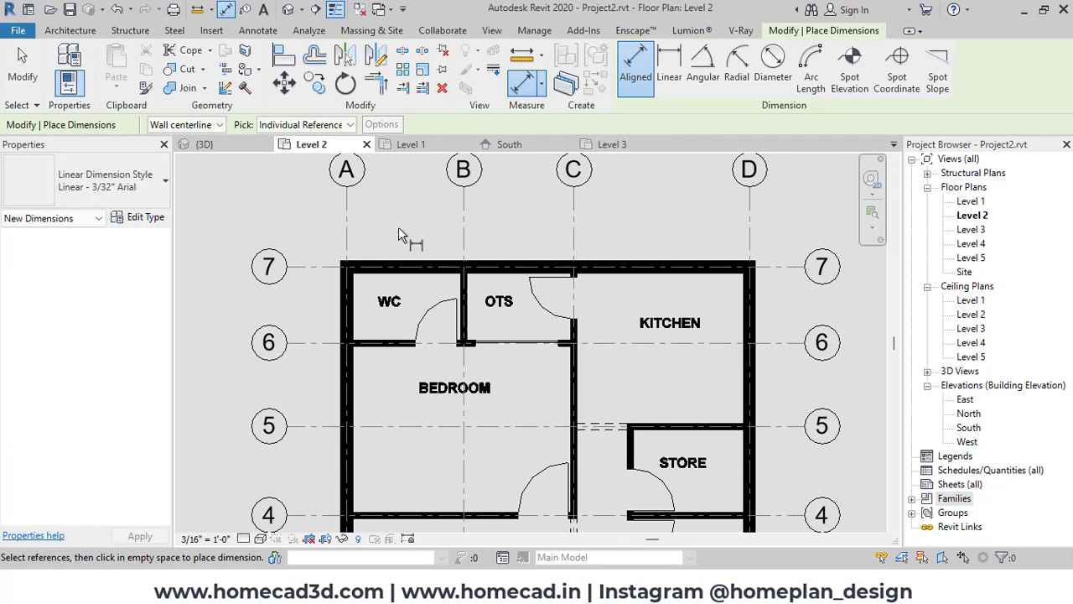
click(347, 239)
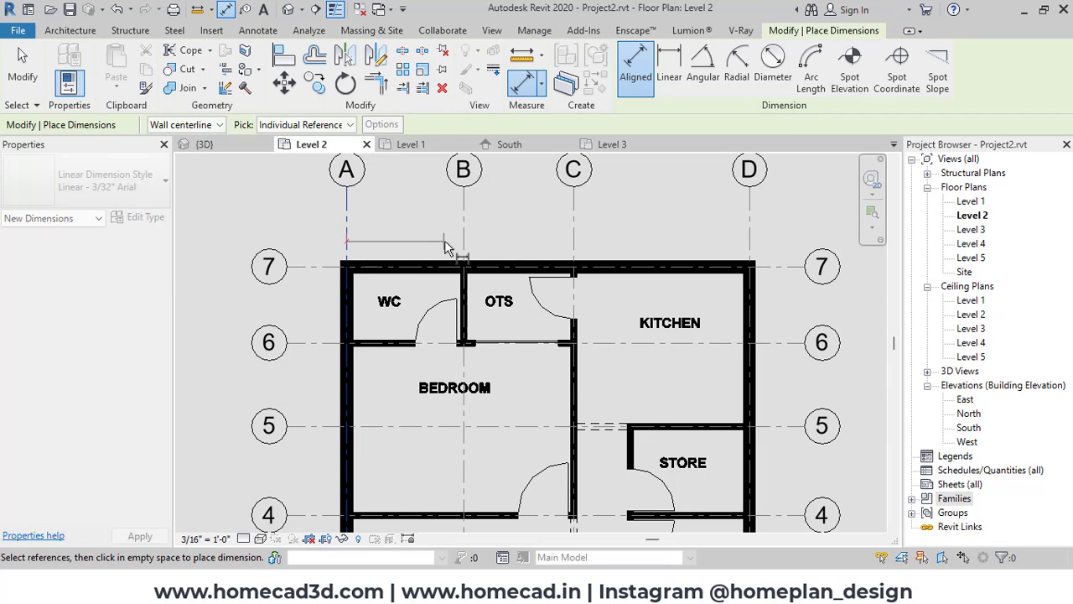
click(464, 243)
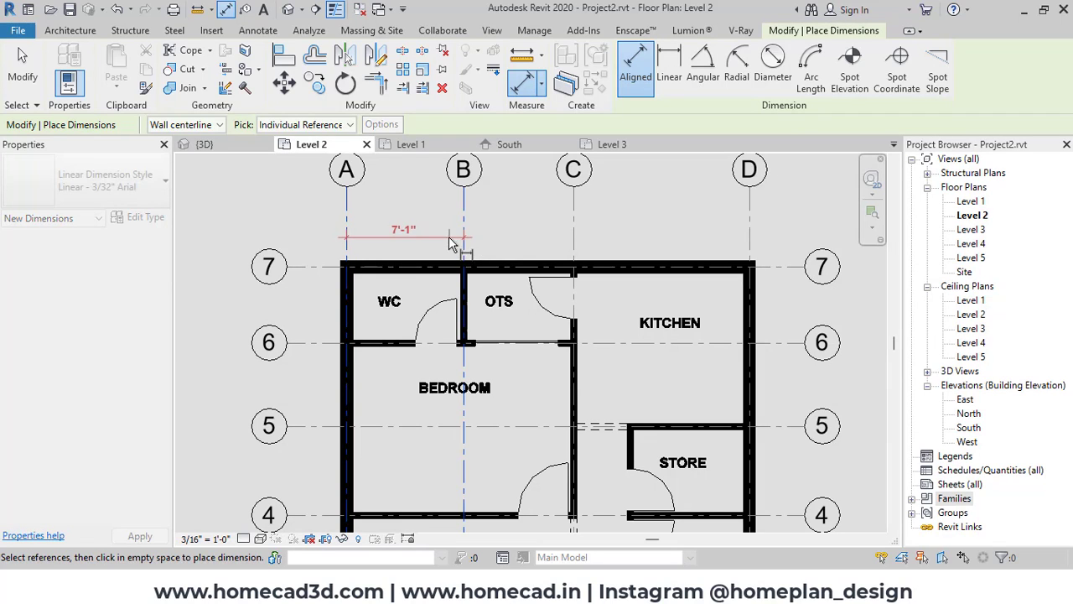
click(573, 242)
click(749, 242)
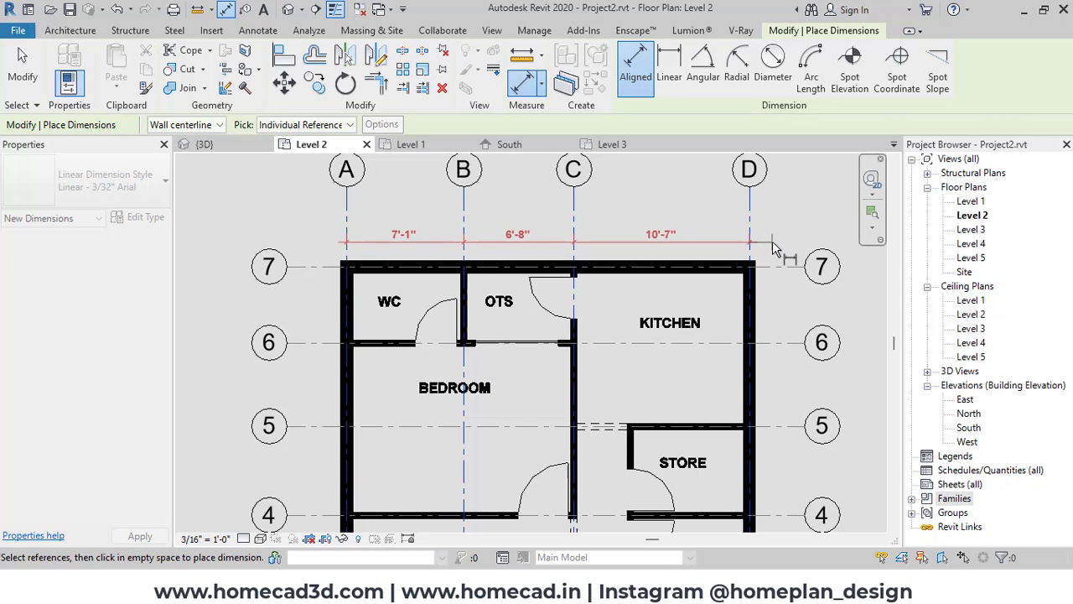
click(773, 246)
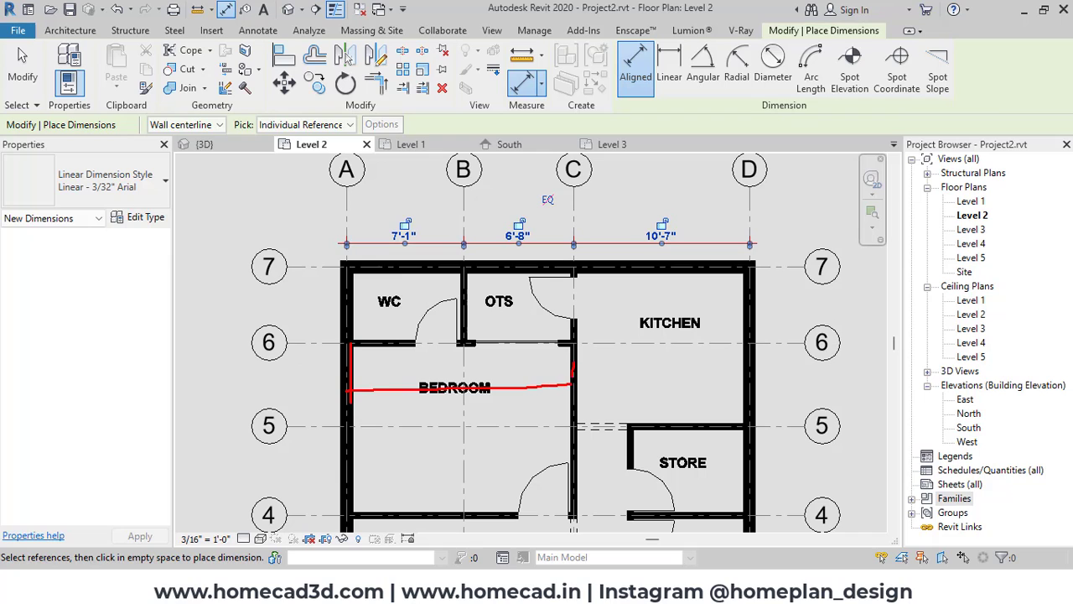
Step: Place a second aligned dimension string across grids A, C and D above the first one, and end the command
click(351, 220)
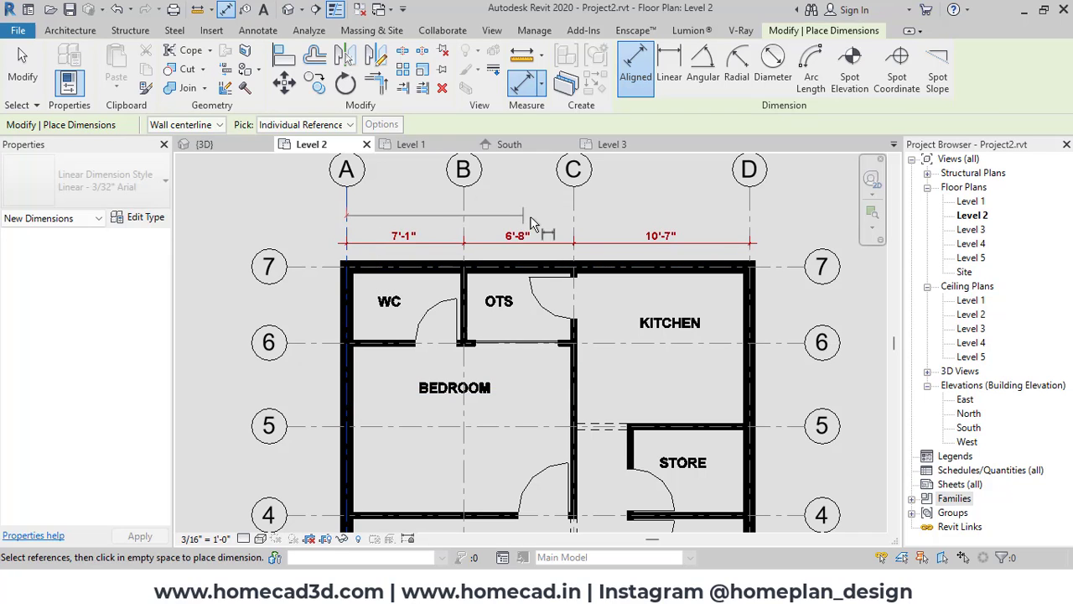
click(574, 225)
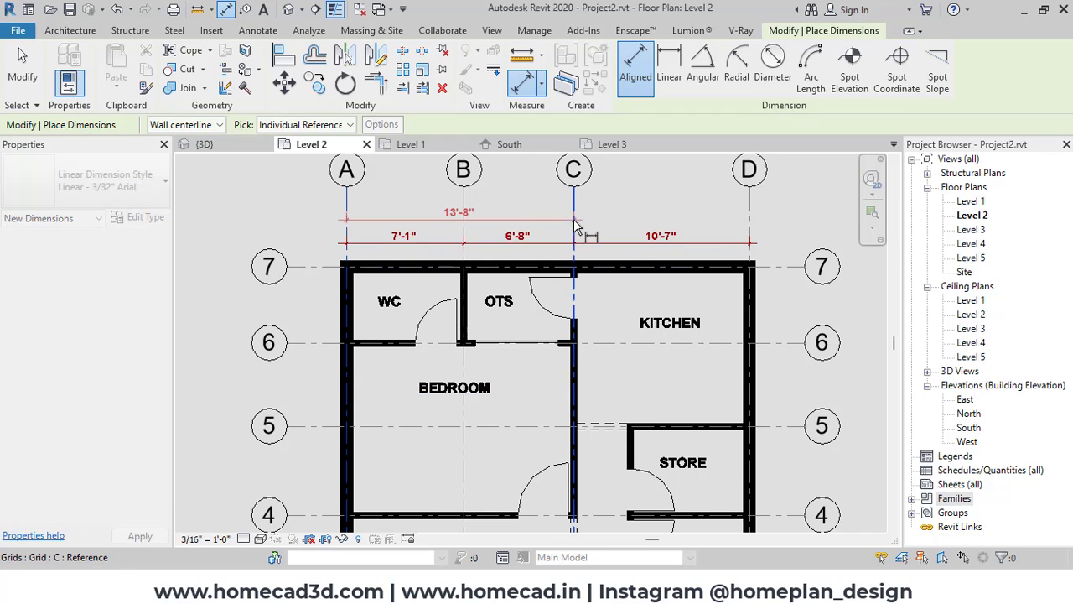
click(748, 219)
click(784, 230)
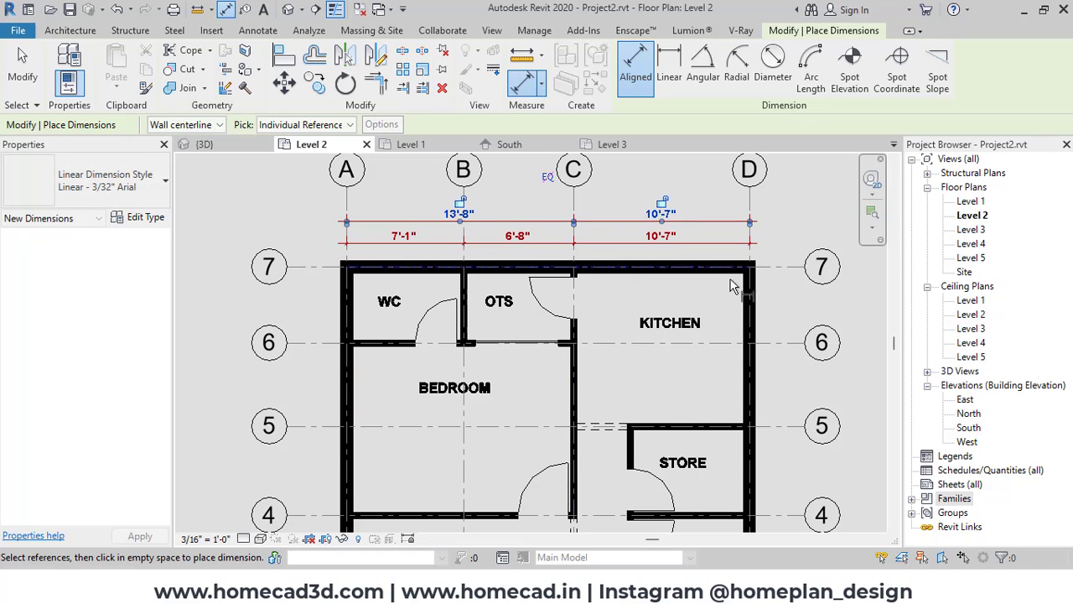
scroll(591, 301, down, 3)
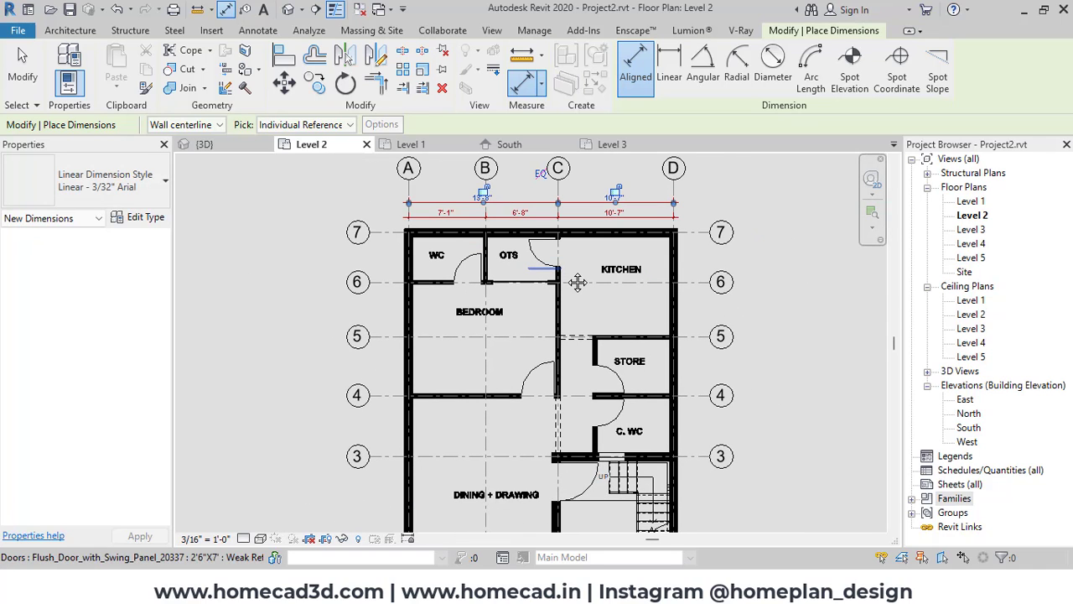
scroll(584, 290, down, 2)
middle_drag(669, 343, 624, 303)
key(Escape)
key(Escape)
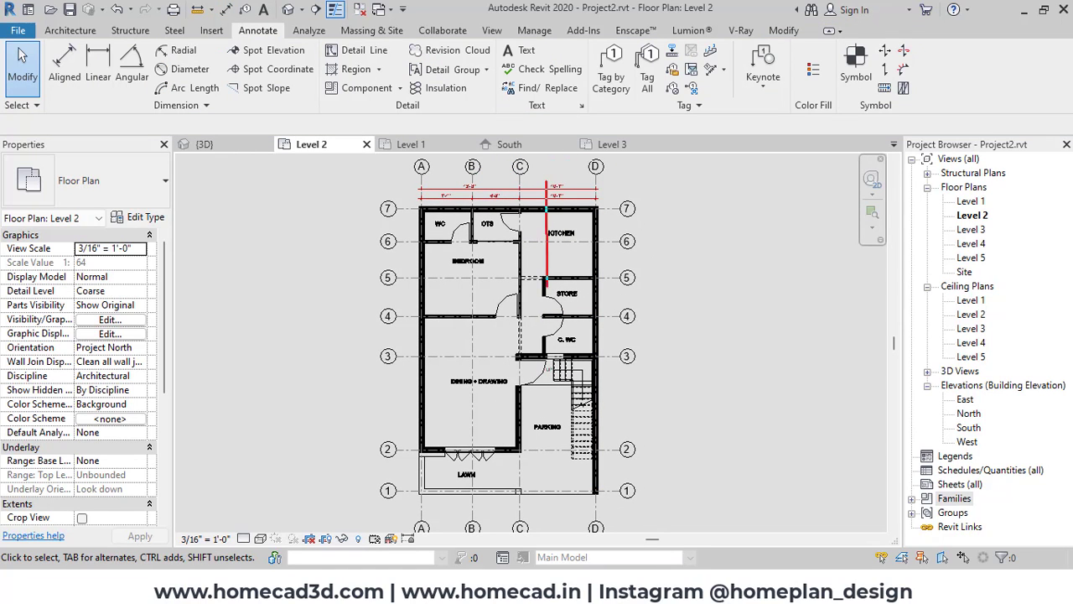
Step: Draw a vertical grid line from the upper corner of the Store's door wall down to the row of lettered bubbles below the plan
shift+drag(548, 520, 546, 534)
key(Escape)
key(g)
key(r)
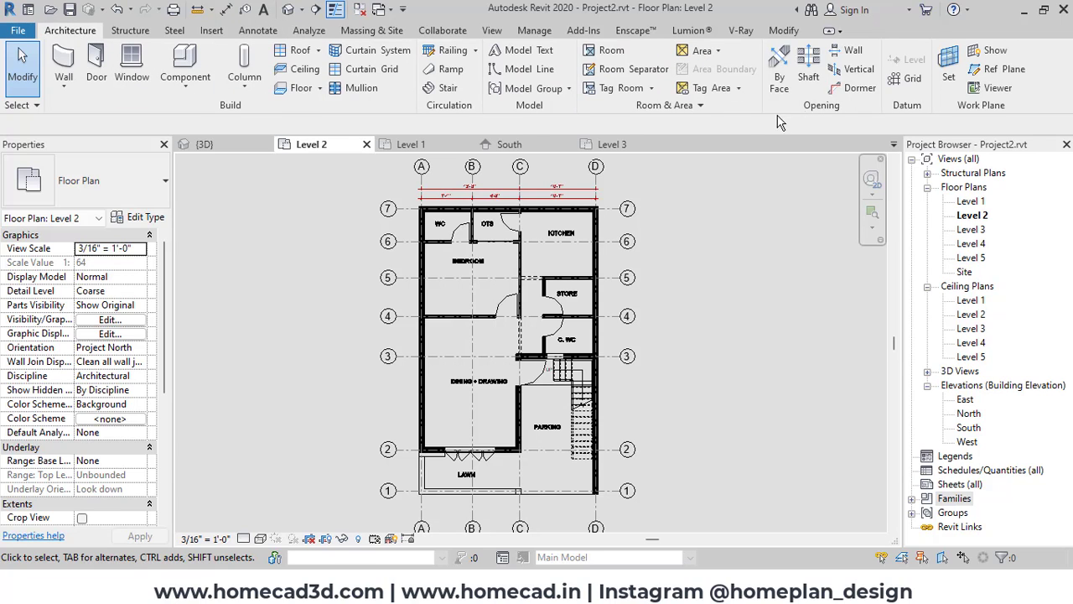
scroll(548, 290, up, 4)
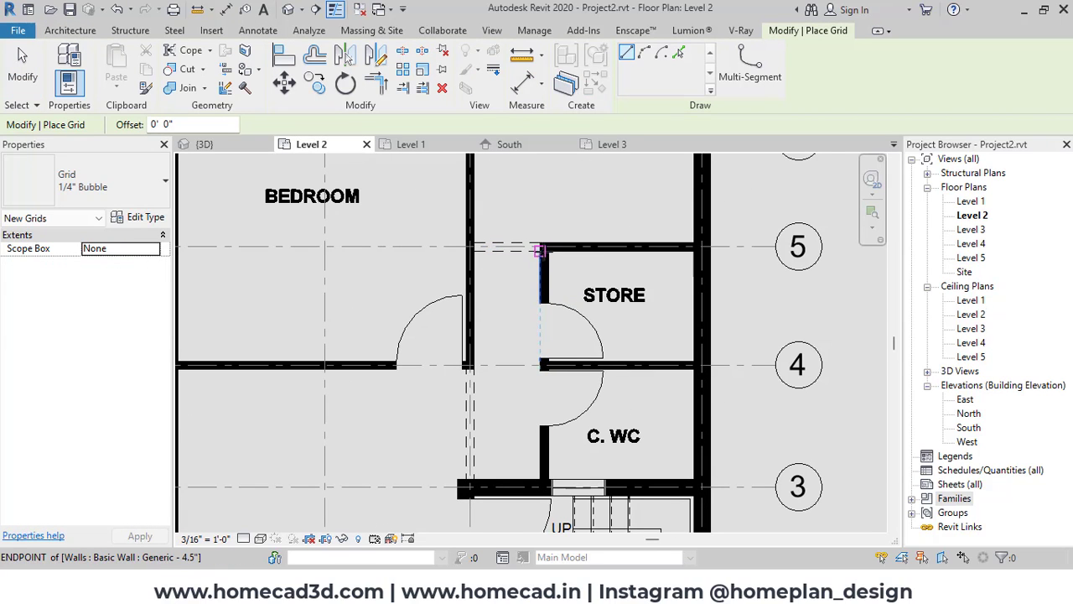
click(544, 249)
scroll(547, 310, down, 4)
scroll(546, 378, down, 4)
middle_drag(552, 446, 545, 360)
scroll(545, 371, up, 3)
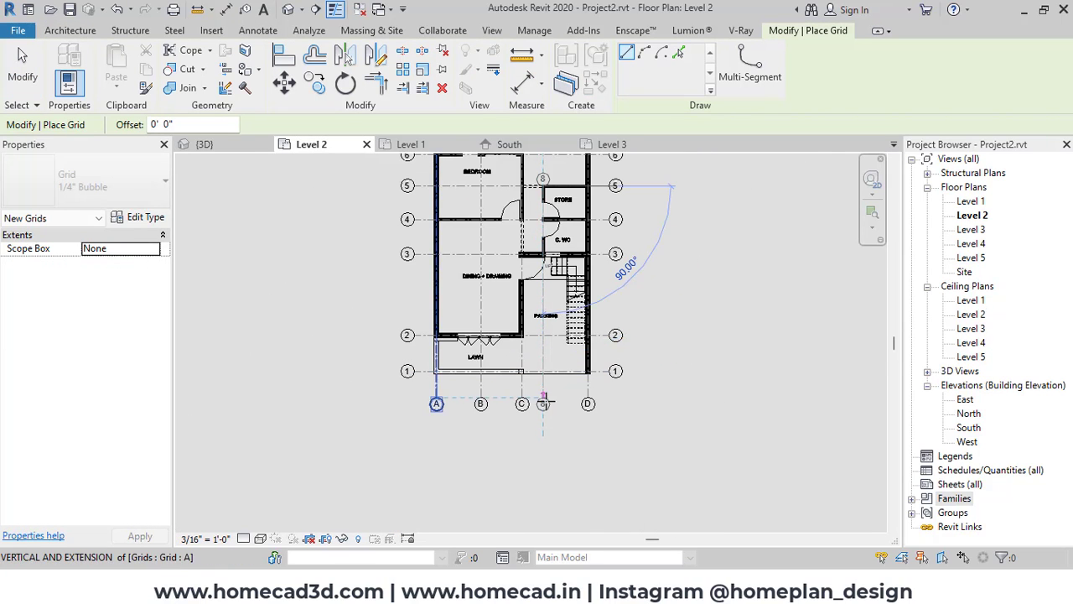
click(544, 401)
middle_drag(577, 255, 570, 412)
key(Escape)
key(Escape)
Step: Extend the new grid line's upper end to align with the lettered grid bubbles above the plan
scroll(535, 365, up, 2)
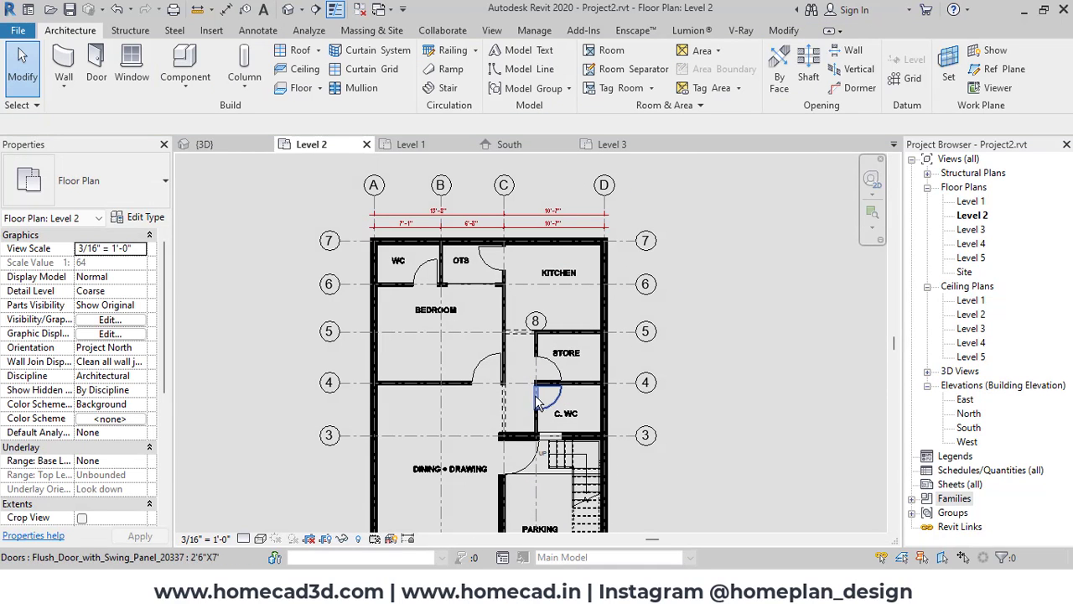
click(536, 356)
drag(536, 334, 537, 198)
key(Escape)
scroll(546, 181, up, 2)
Step: Try to rename grid 8 as D
double_click(525, 199)
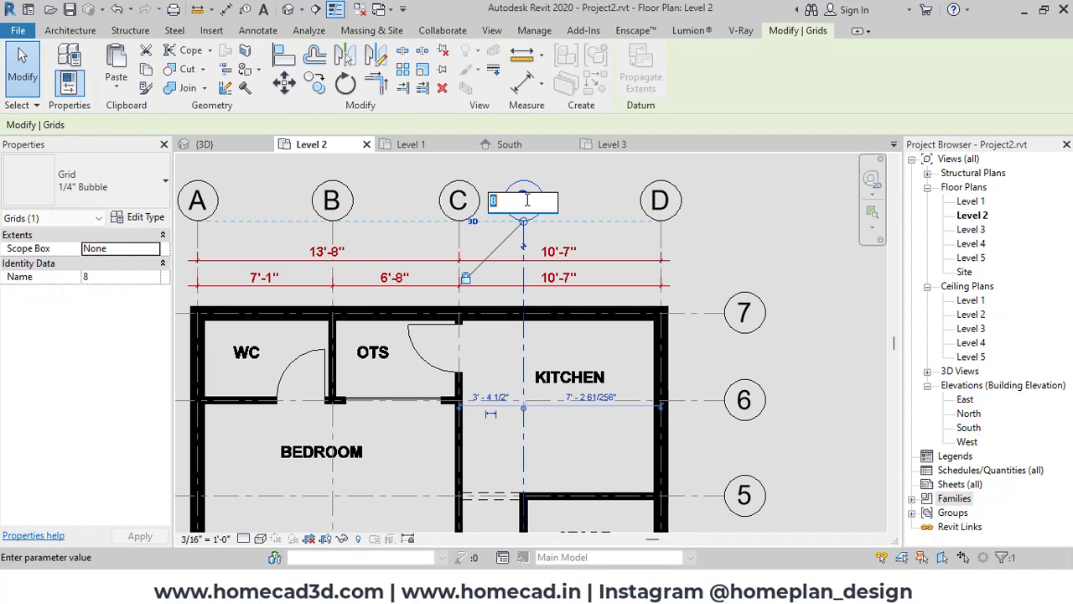
text(D)
key(Return)
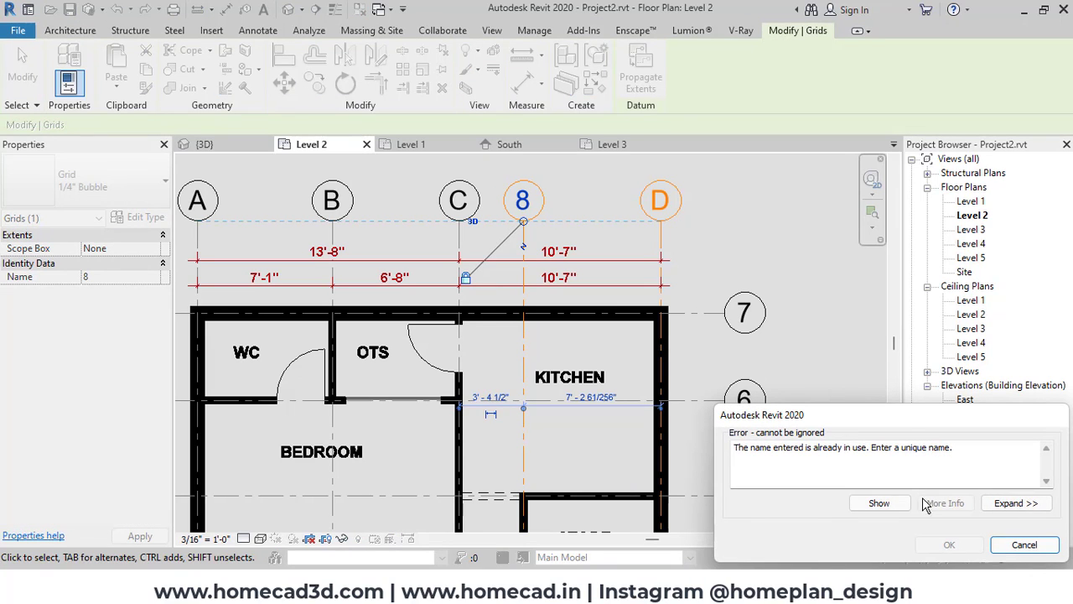
click(1023, 545)
Step: Rename the outer grid D as E and the new grid 8 as D
click(658, 201)
click(660, 201)
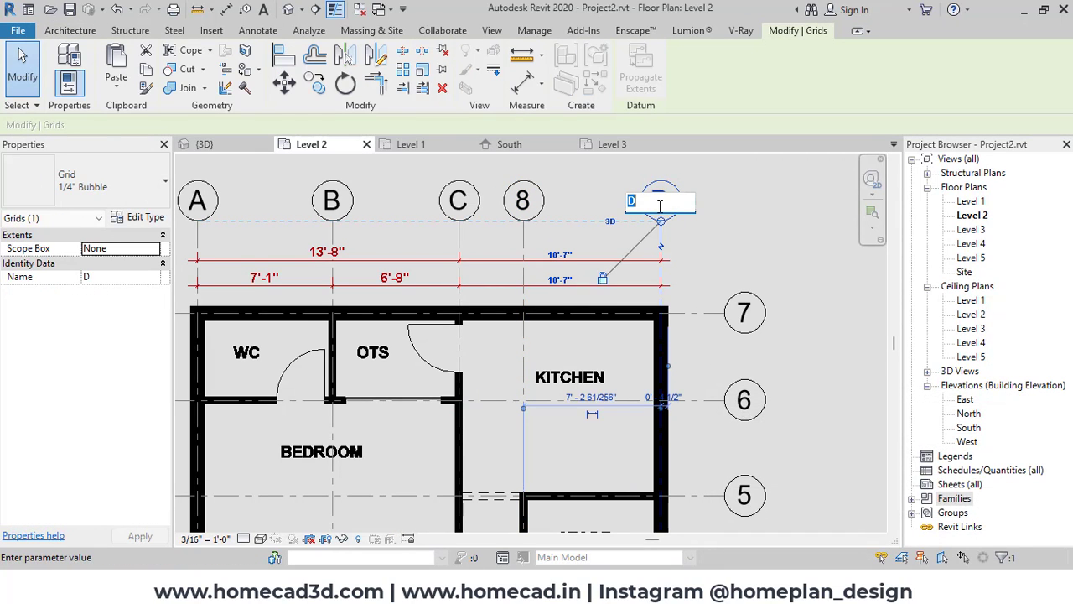
text(E)
key(Return)
click(522, 199)
click(522, 199)
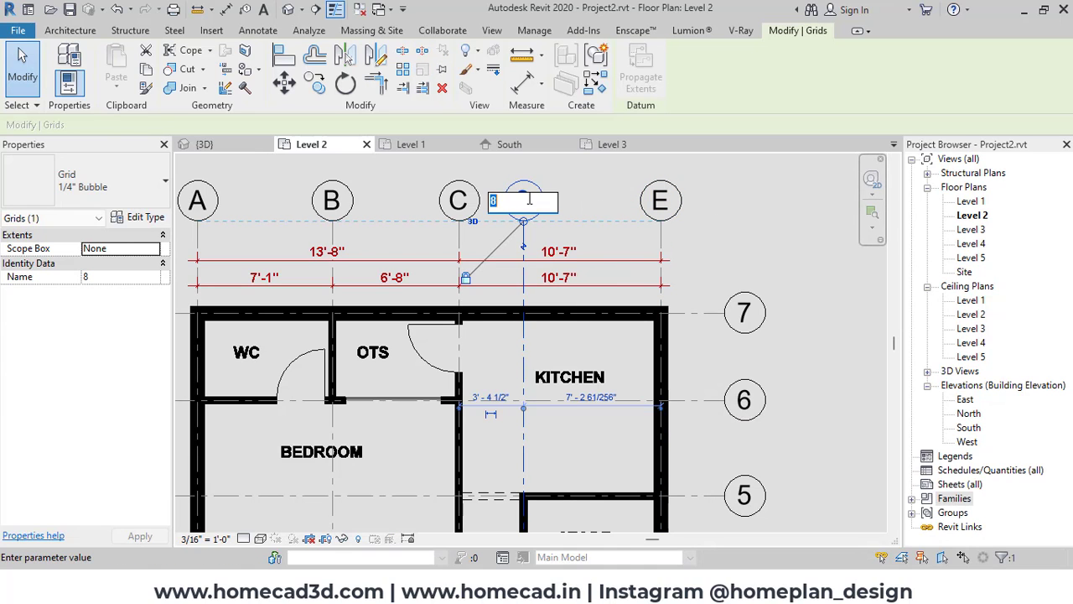
text(D)
key(Return)
scroll(587, 318, down, 4)
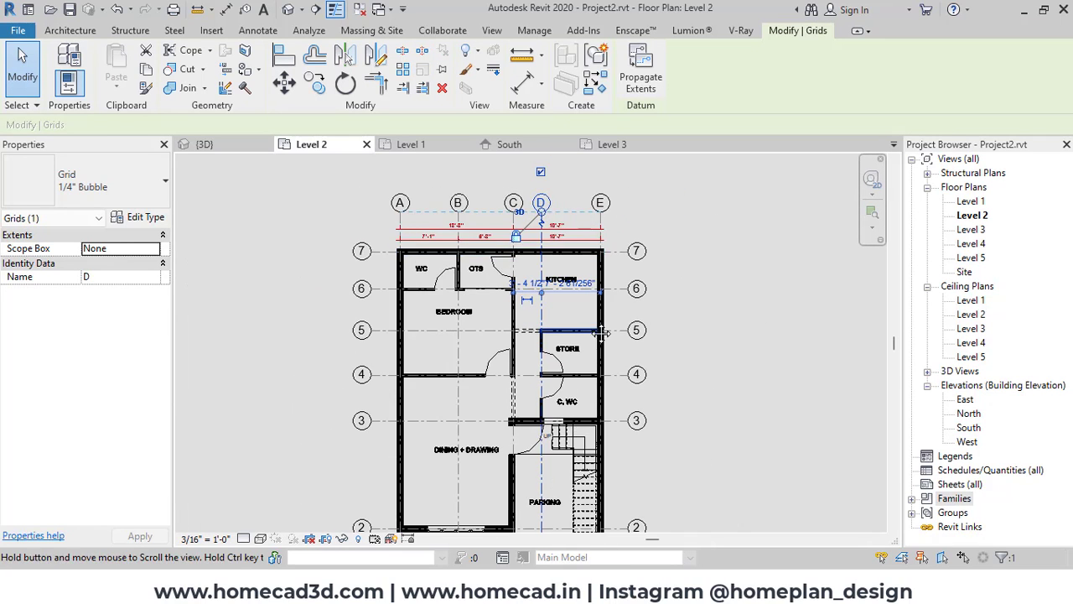
middle_drag(603, 394, 622, 268)
click(716, 362)
scroll(662, 368, down, 1)
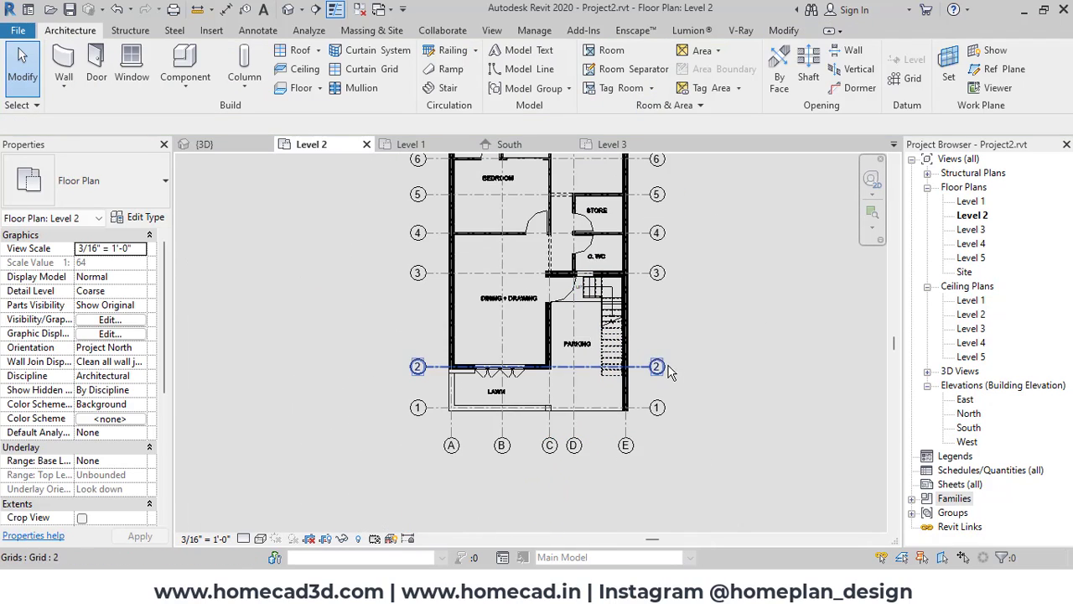
Step: Delete the upper dimension string that spans grids A, C and E
middle_drag(690, 353, 655, 445)
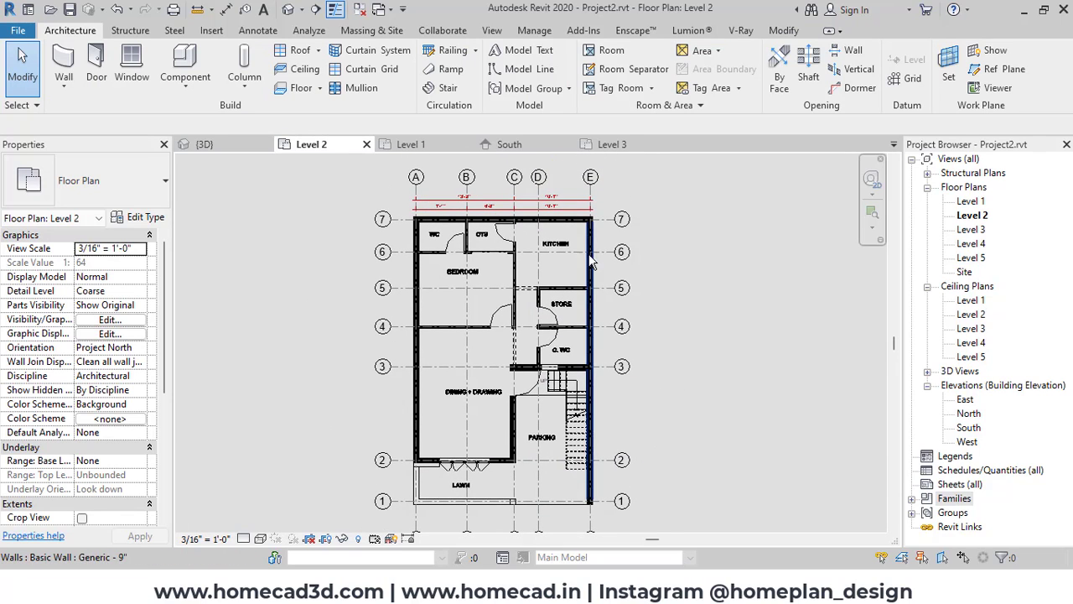
scroll(561, 186, up, 2)
scroll(560, 201, down, 1)
middle_drag(558, 250, 592, 258)
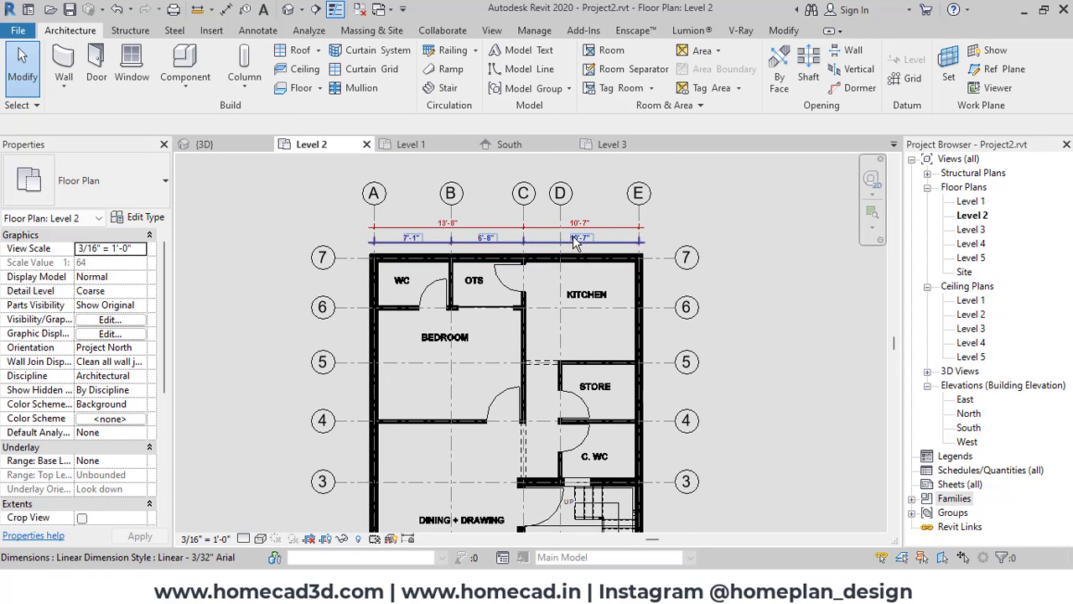
scroll(581, 219, up, 3)
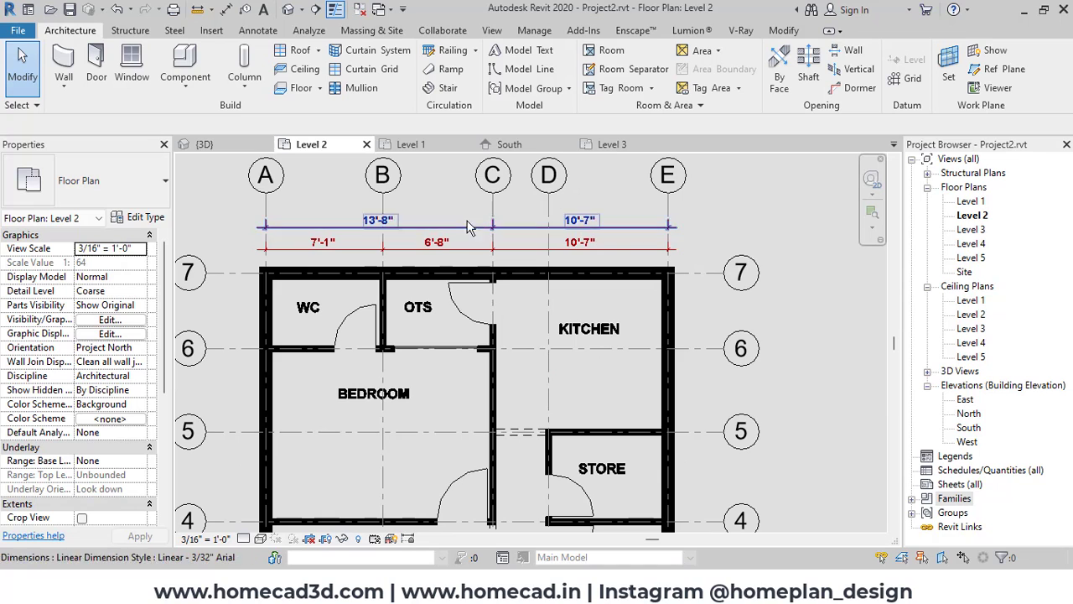
scroll(574, 234, down, 2)
middle_drag(590, 334, 590, 313)
middle_drag(596, 213, 591, 261)
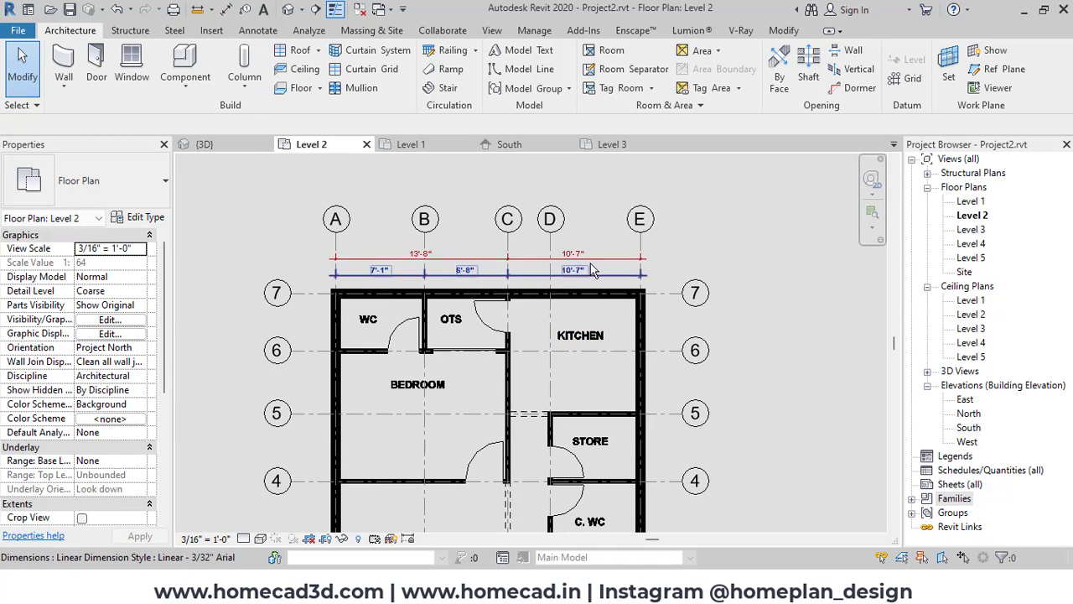
scroll(590, 260, up, 3)
click(609, 265)
key(Delete)
mouse_move(668, 264)
middle_down()
mouse_move(707, 277)
mouse_move(807, 273)
middle_up()
Step: Place an aligned dimension string across grids A, C, D and E above the existing string at the plan's upper edge
click(258, 31)
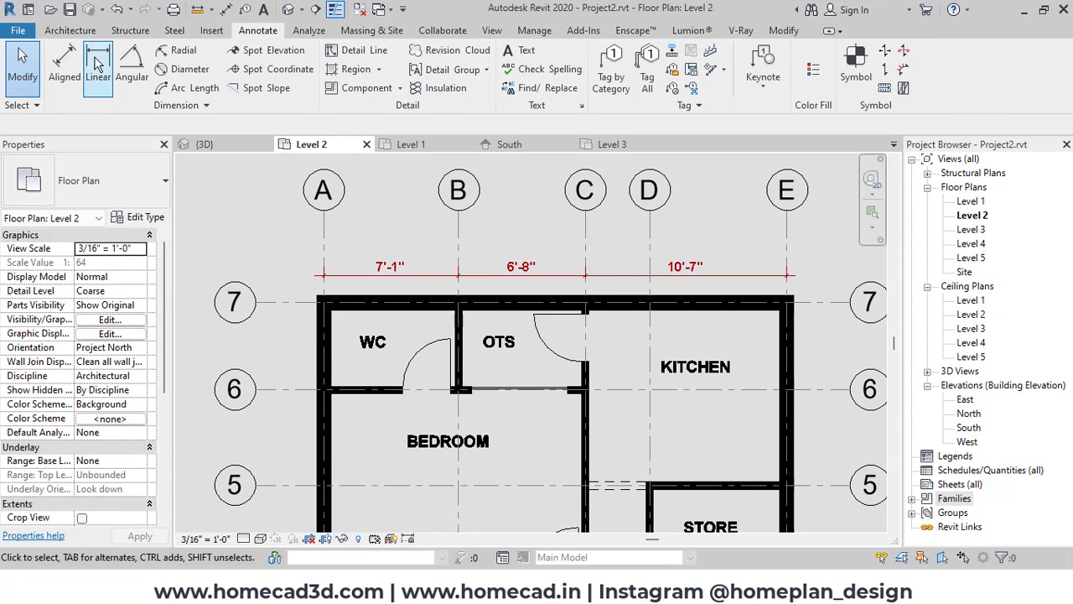
click(65, 60)
click(325, 252)
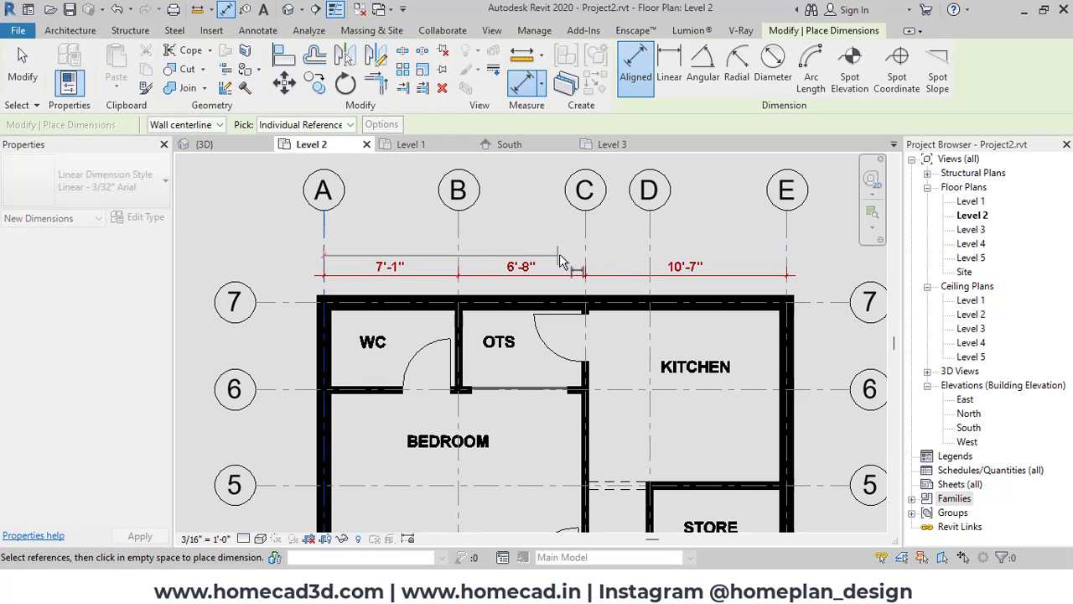
click(585, 252)
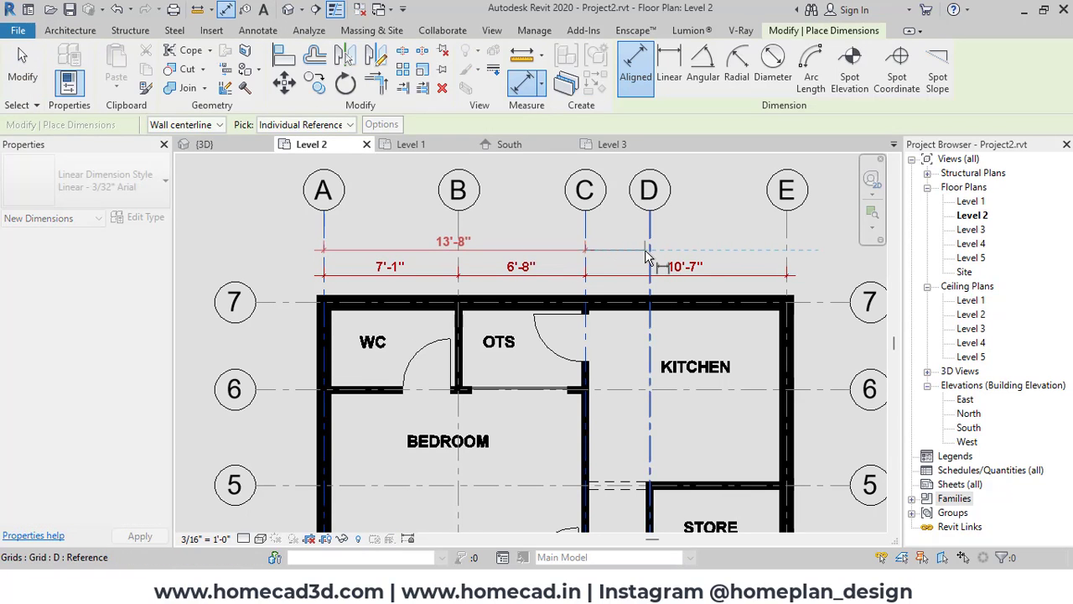
click(650, 252)
click(786, 252)
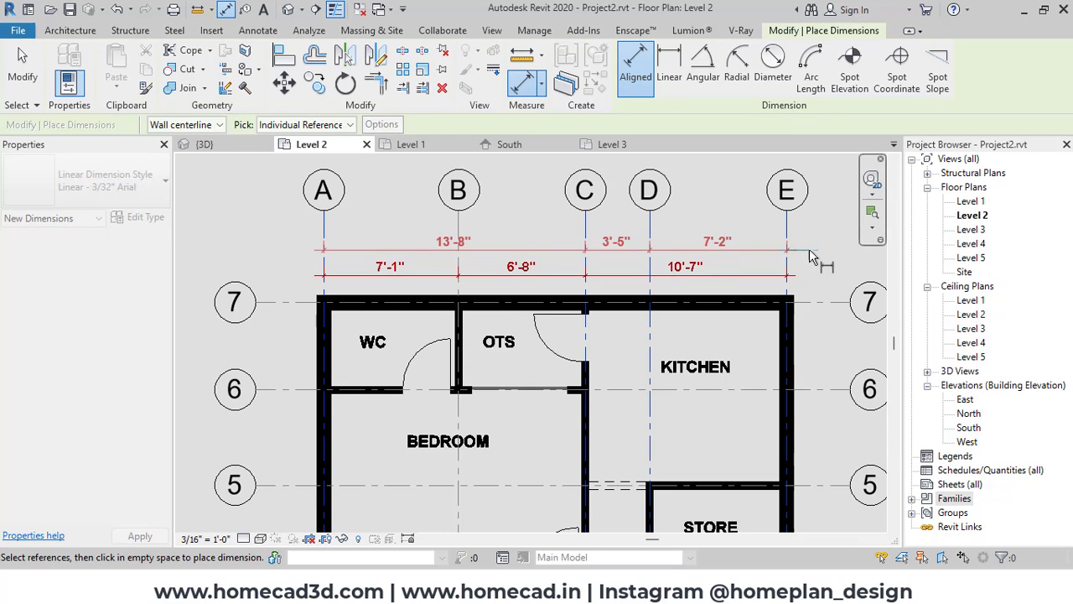
click(810, 254)
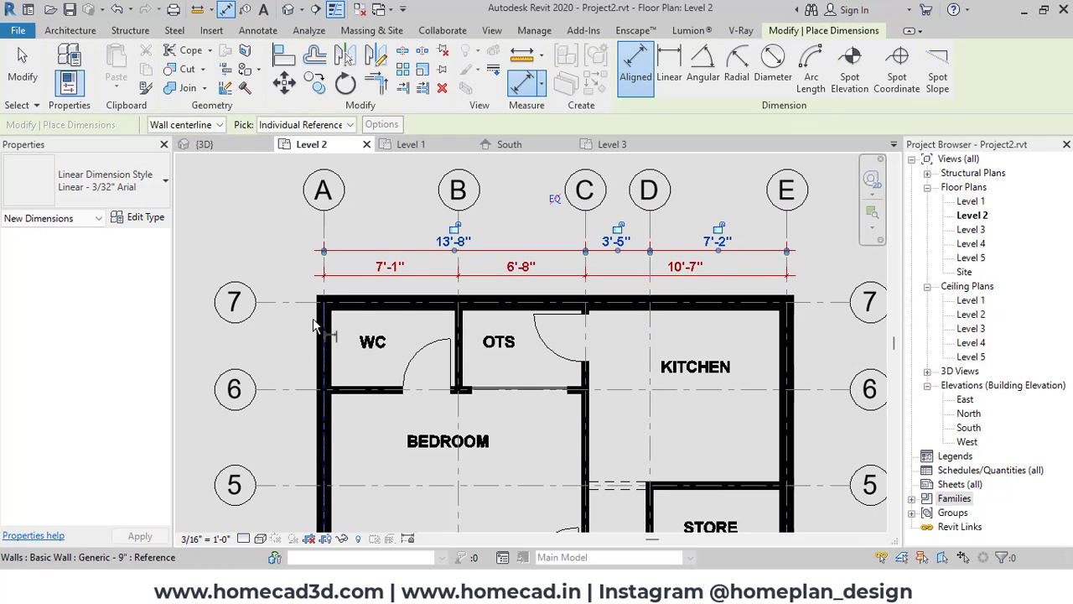
Step: Switch the dimension reference to Wall faces and dimension the building's overall width above the two grid strings
click(181, 126)
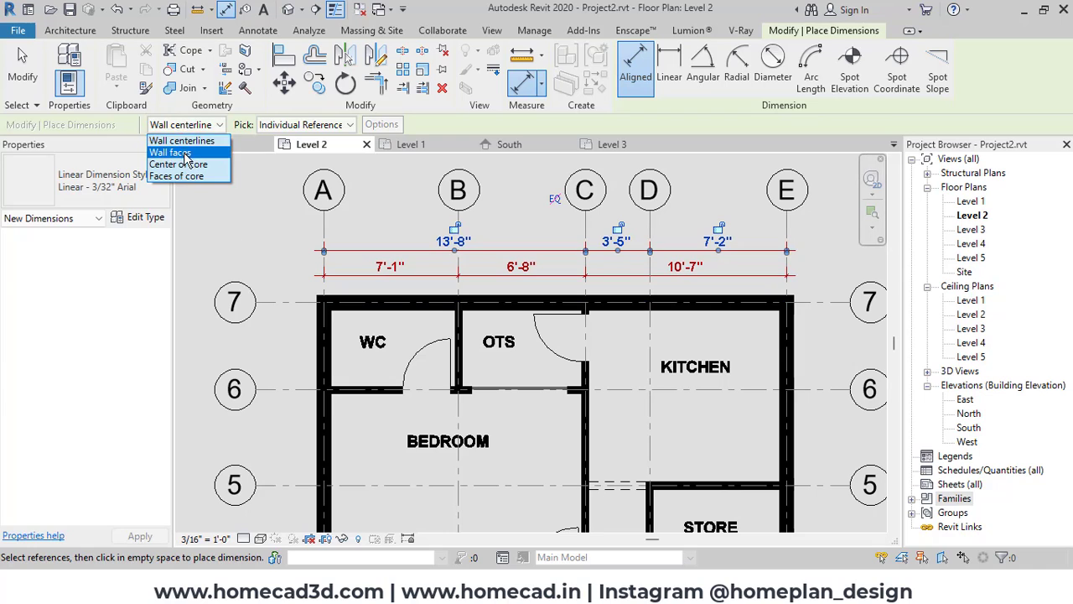
click(181, 151)
click(318, 329)
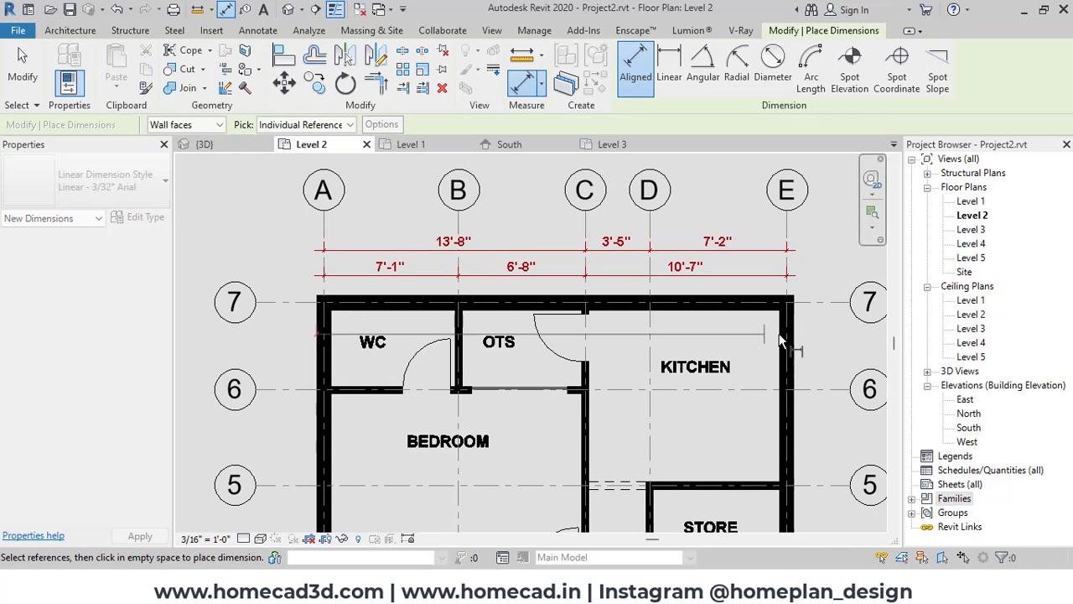
click(788, 332)
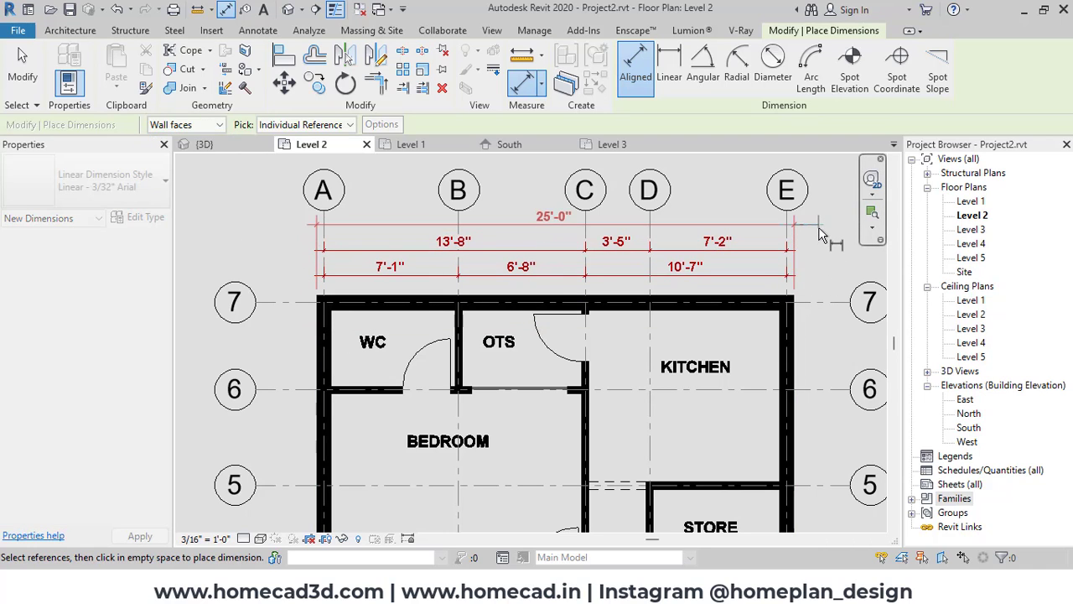
click(820, 235)
Step: Place an aligned dimension string across grids A, C and E between the lawn's front edge and the lower grid bubbles
scroll(546, 232, down, 3)
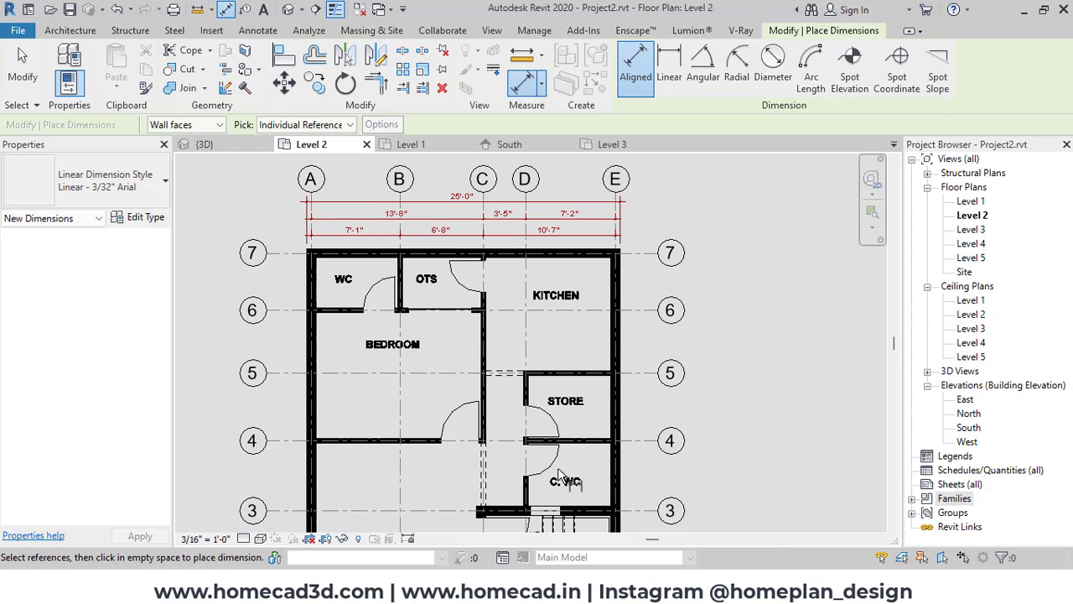
scroll(553, 373, down, 1)
middle_drag(557, 369, 568, 287)
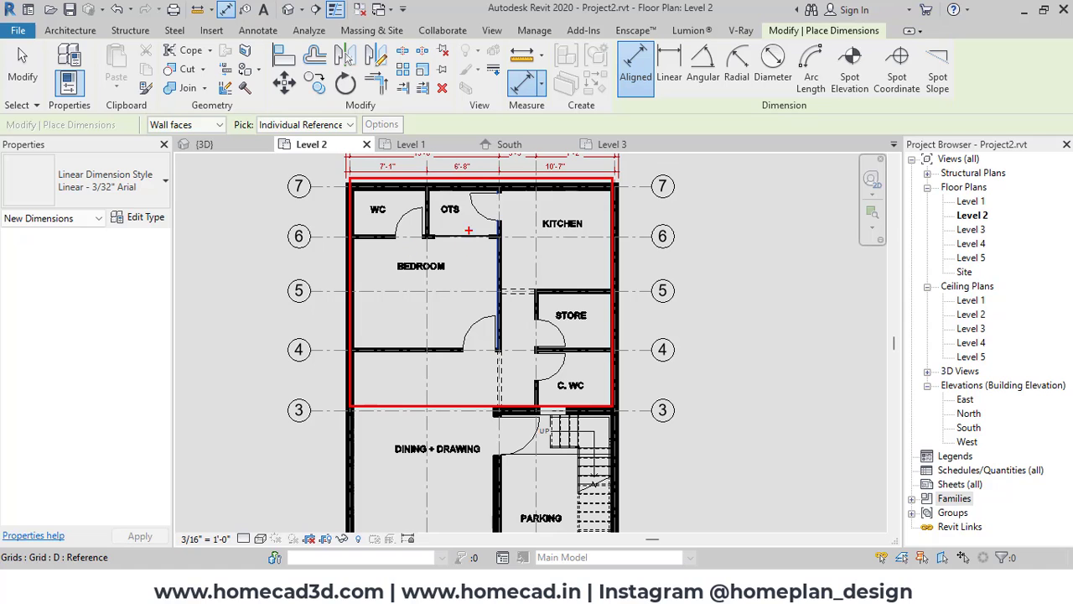
middle_drag(590, 154, 584, 212)
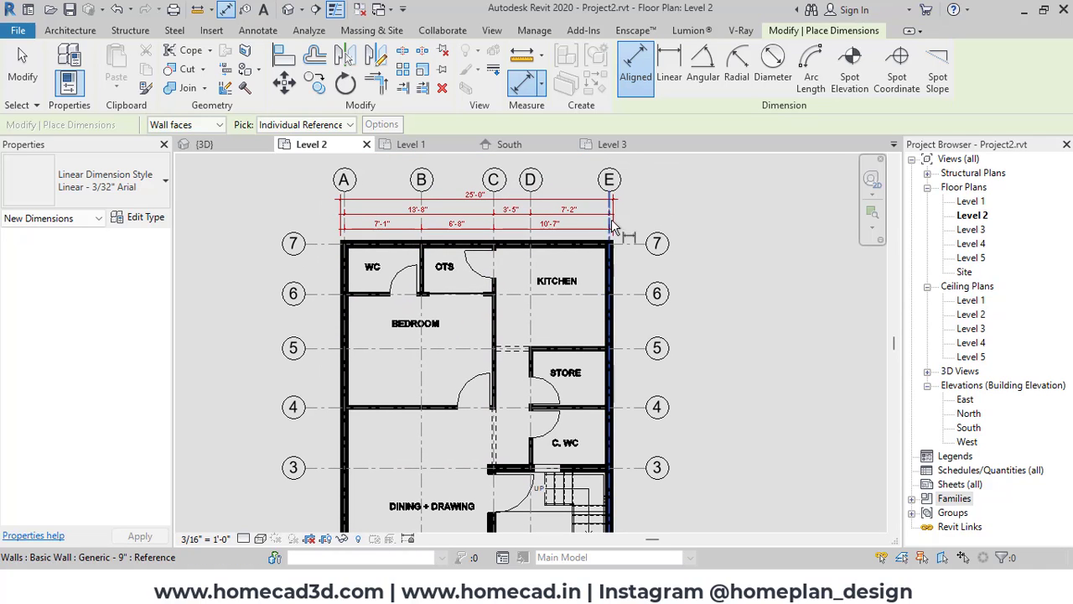
scroll(513, 344, down, 1)
middle_drag(511, 345, 517, 243)
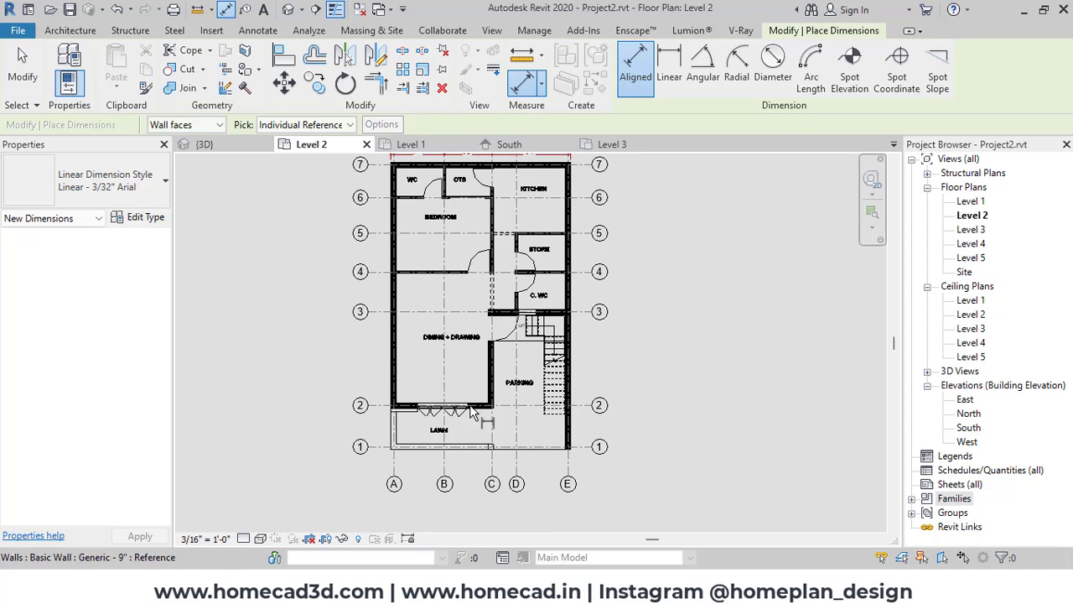
scroll(452, 360, up, 1)
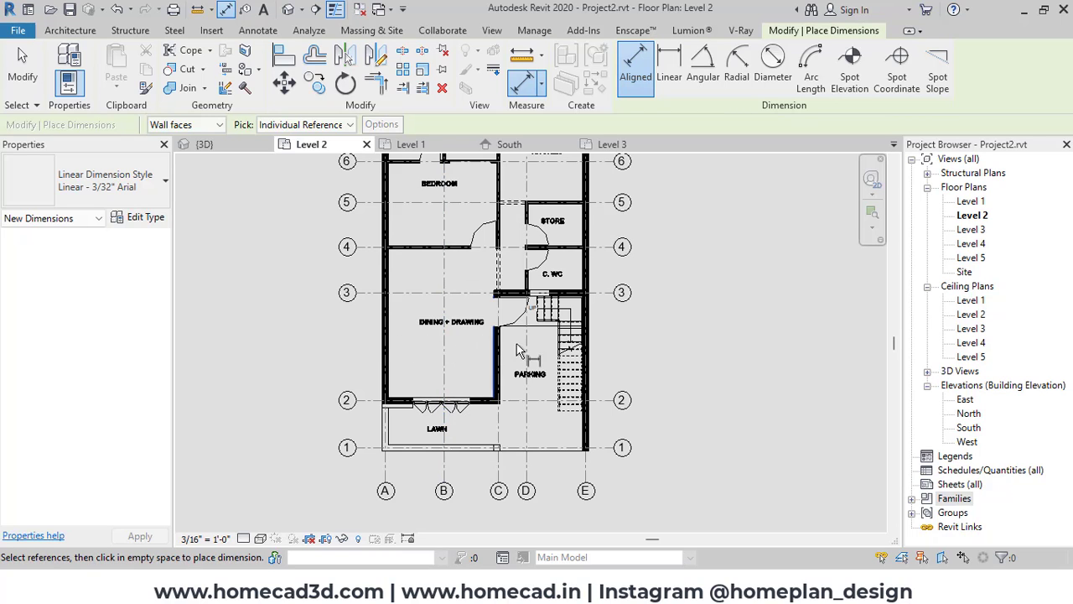
scroll(393, 454, up, 2)
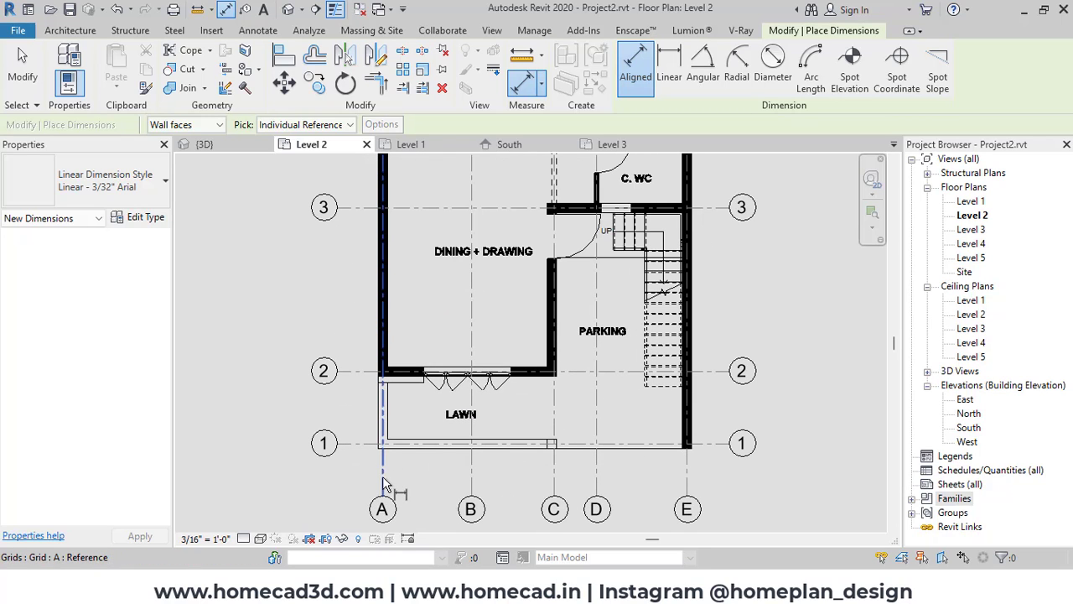
click(384, 482)
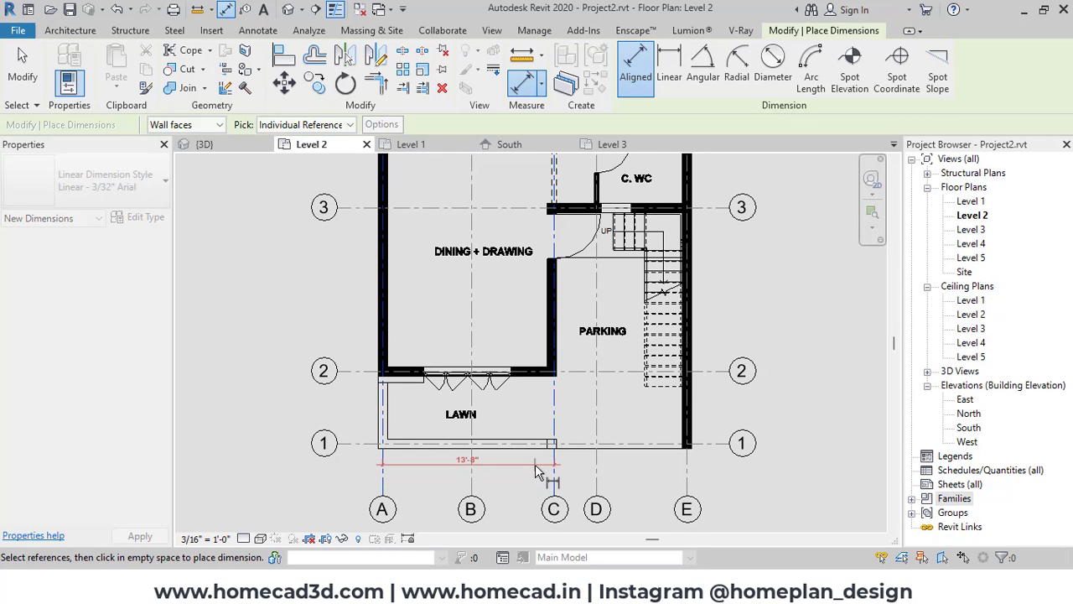
click(570, 476)
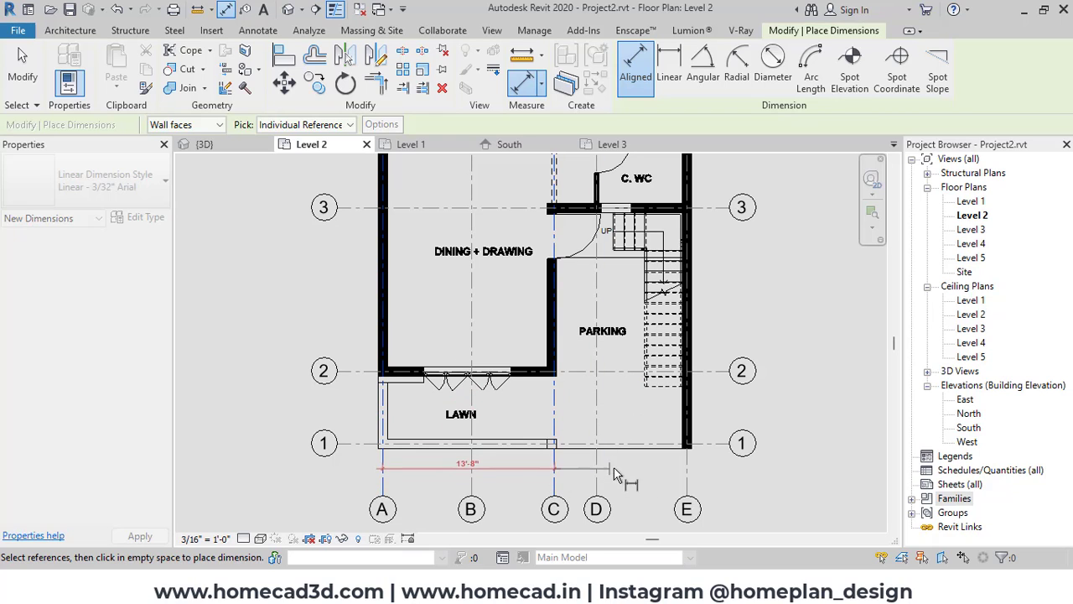
click(686, 472)
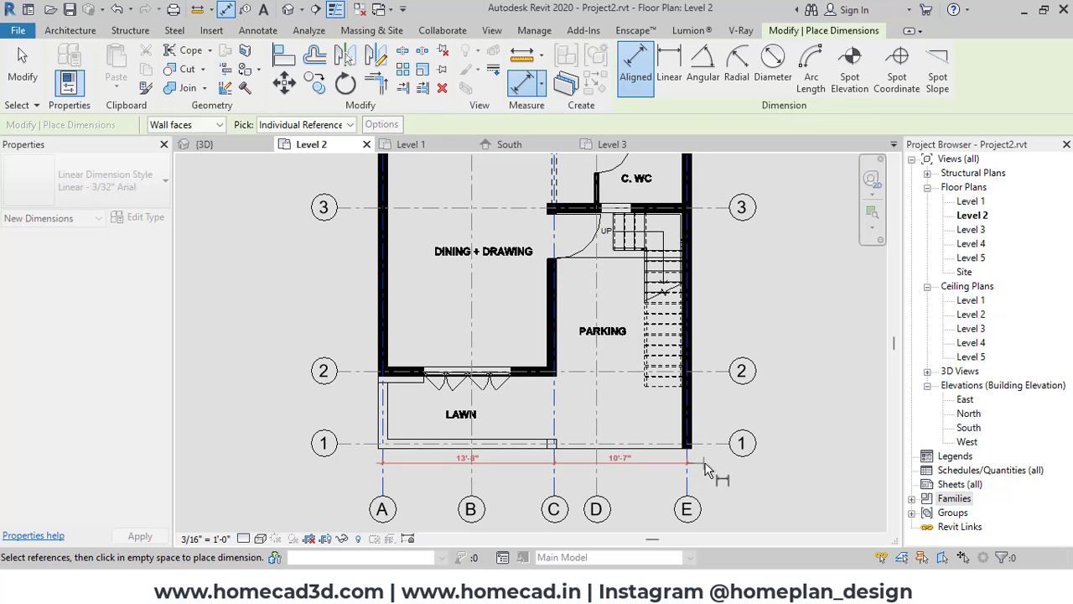
click(708, 470)
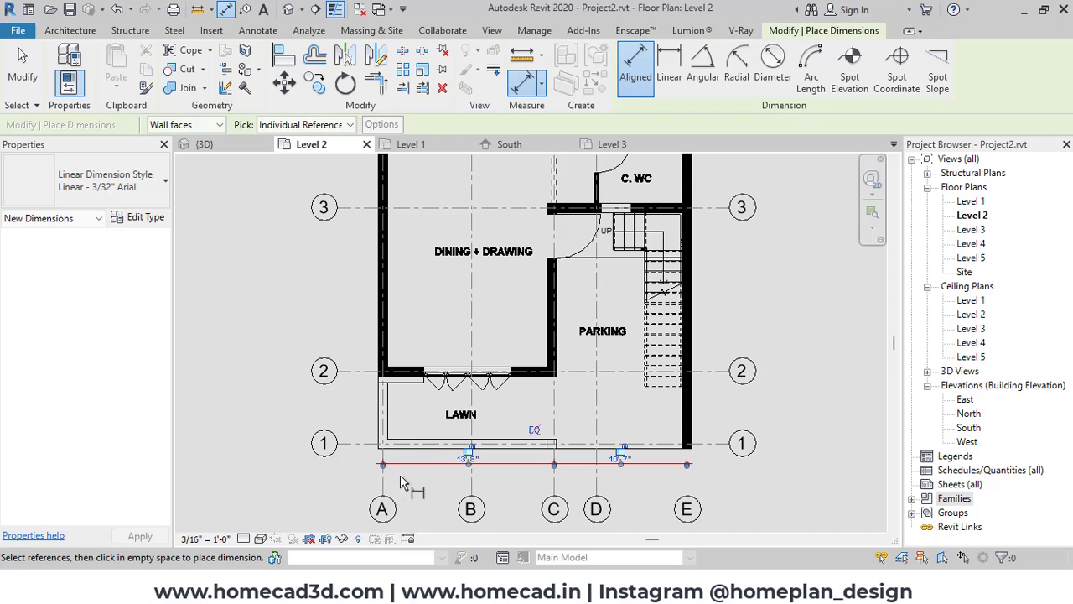
Step: Delete the overall width dimension above the plan
scroll(401, 483, down, 3)
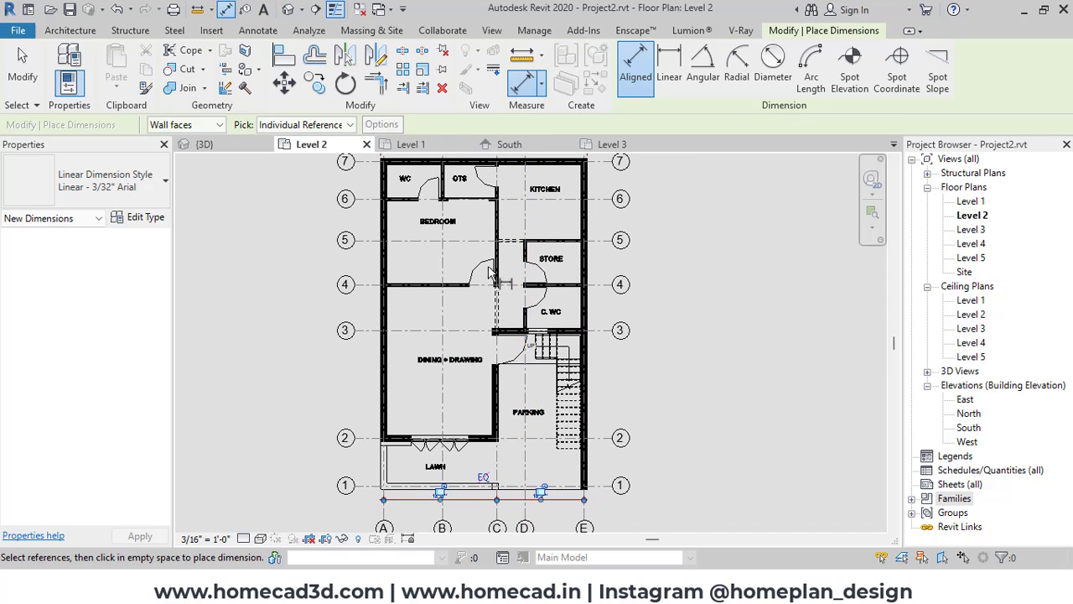
middle_drag(599, 397, 596, 368)
middle_drag(591, 281, 583, 397)
scroll(481, 216, up, 1)
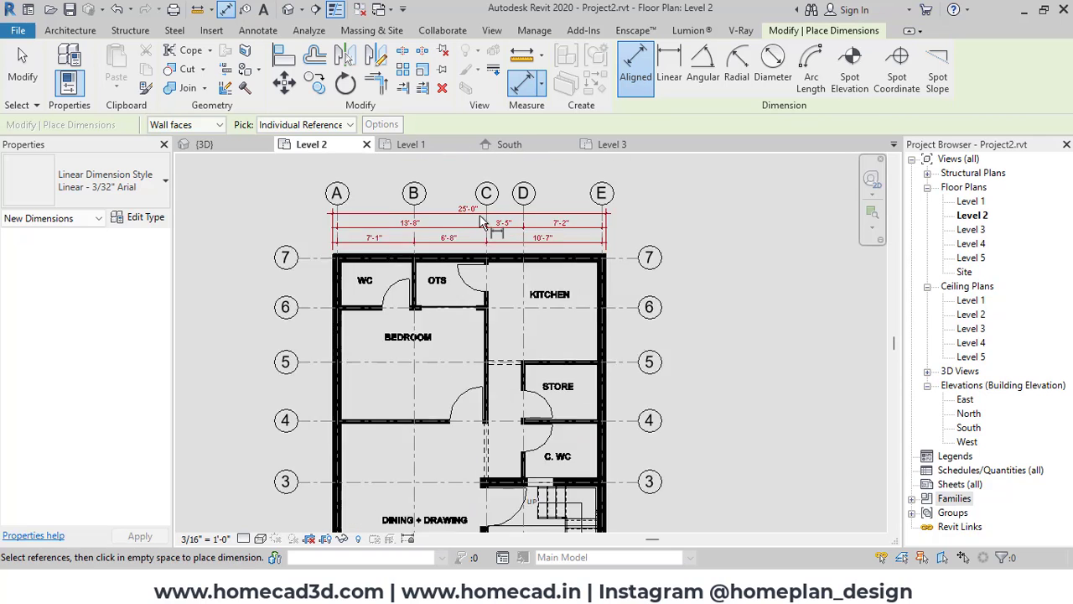
scroll(482, 221, up, 1)
key(Escape)
key(Escape)
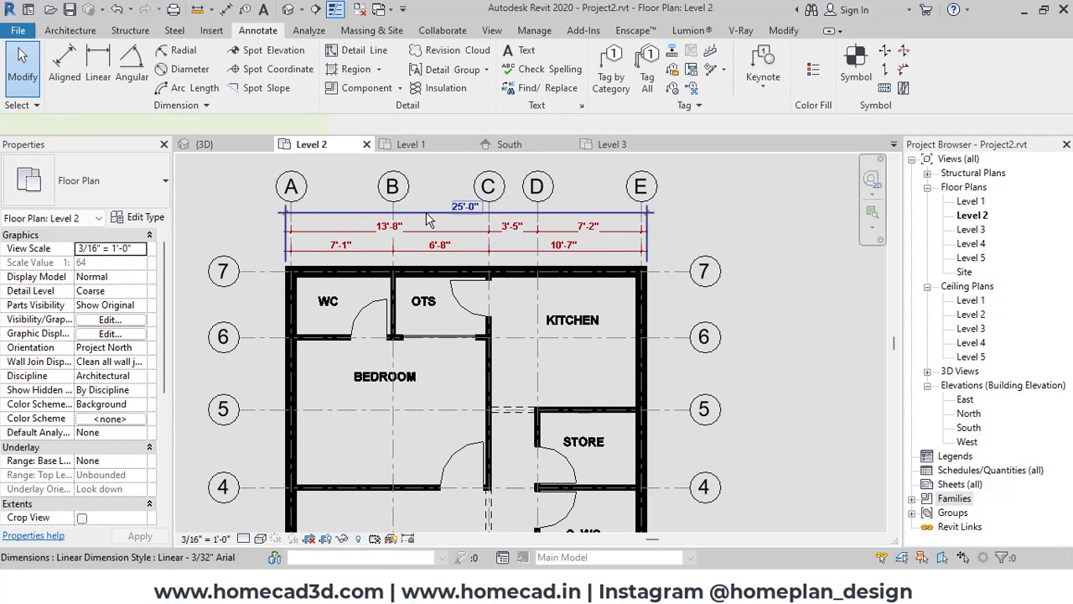
click(427, 215)
key(Delete)
Step: Dimension the building's overall width between its outer faces, placing the dimension below the A-C-E grid string
scroll(476, 275, down, 2)
middle_drag(529, 364, 529, 260)
click(226, 10)
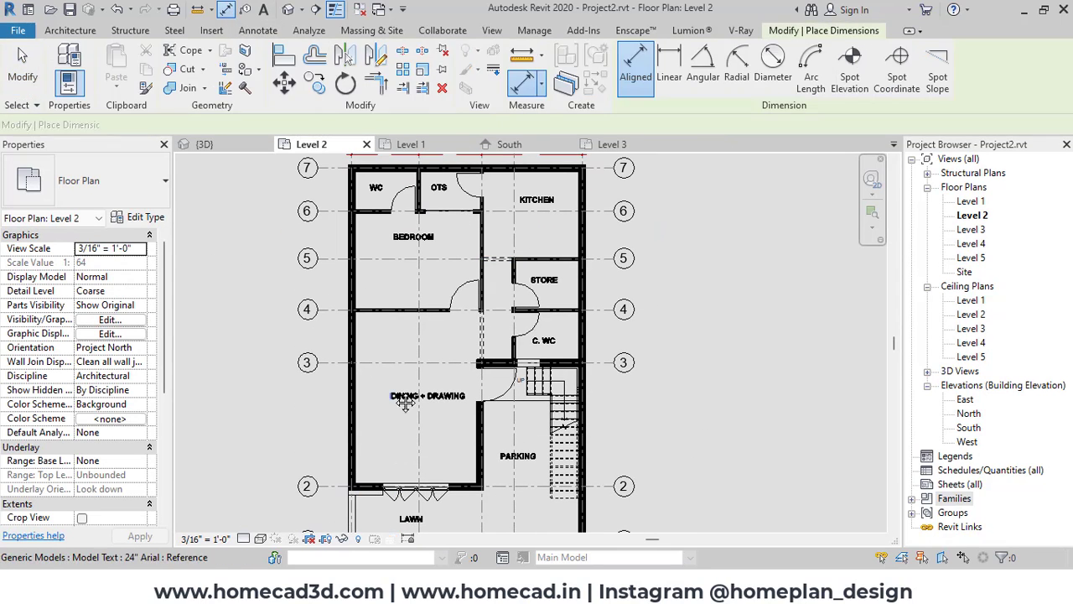
middle_drag(406, 403, 399, 265)
scroll(360, 407, up, 3)
click(323, 389)
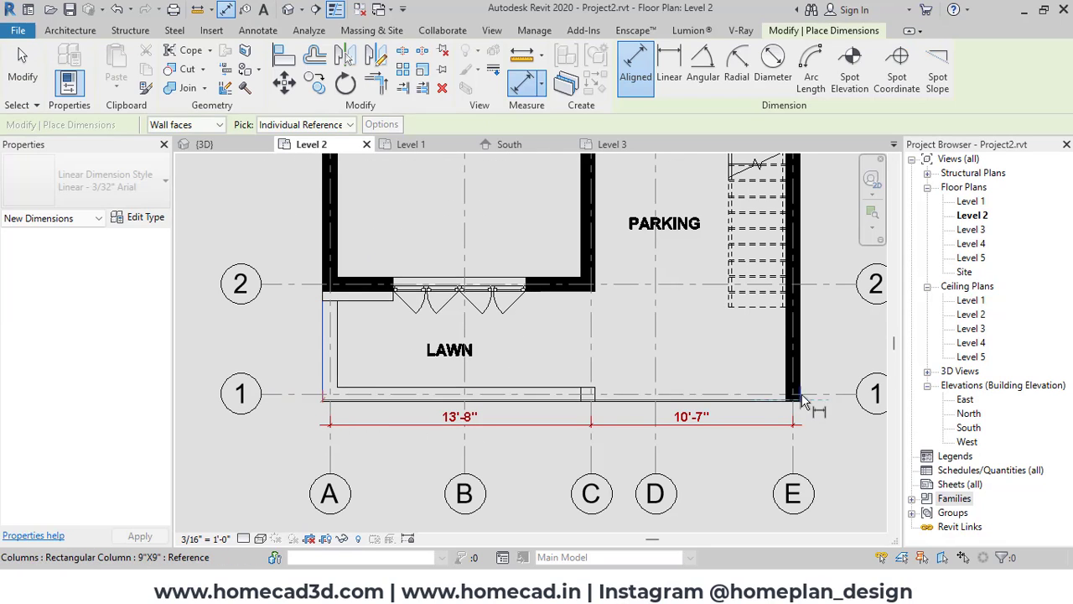
click(803, 401)
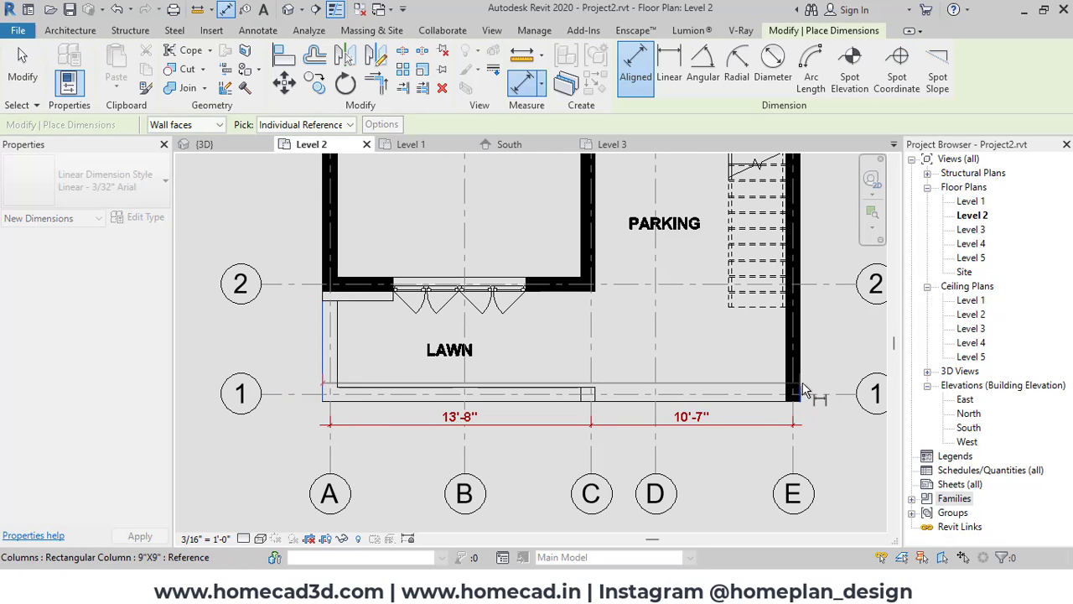
click(810, 450)
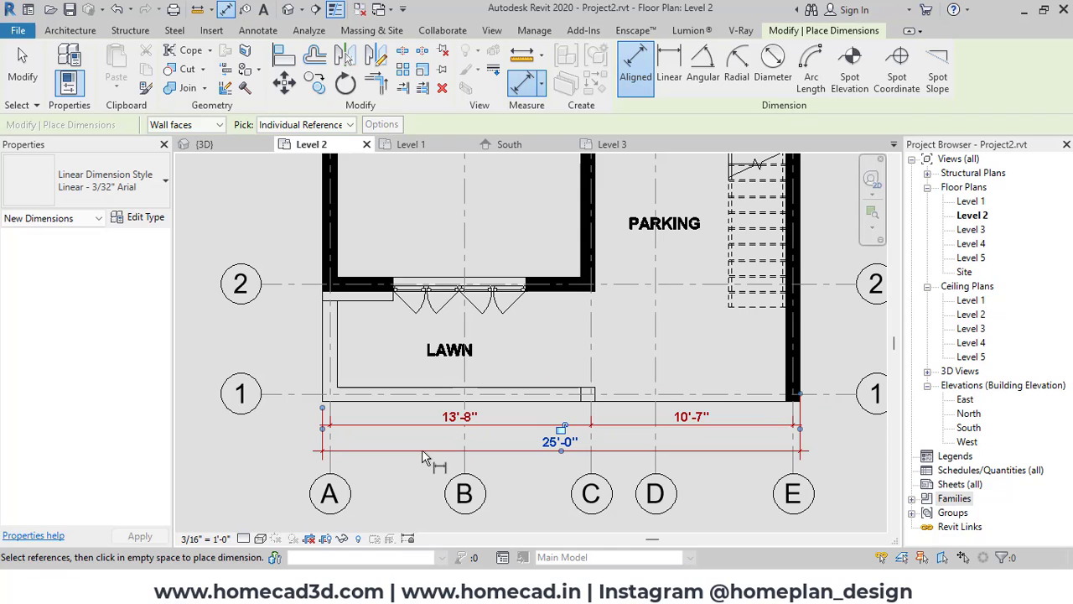
scroll(422, 451, down, 2)
key(Escape)
Step: Place a vertical aligned dimension string across grids 1, 2, 4, 6 and 7 along the plan's left side
middle_drag(468, 415, 544, 444)
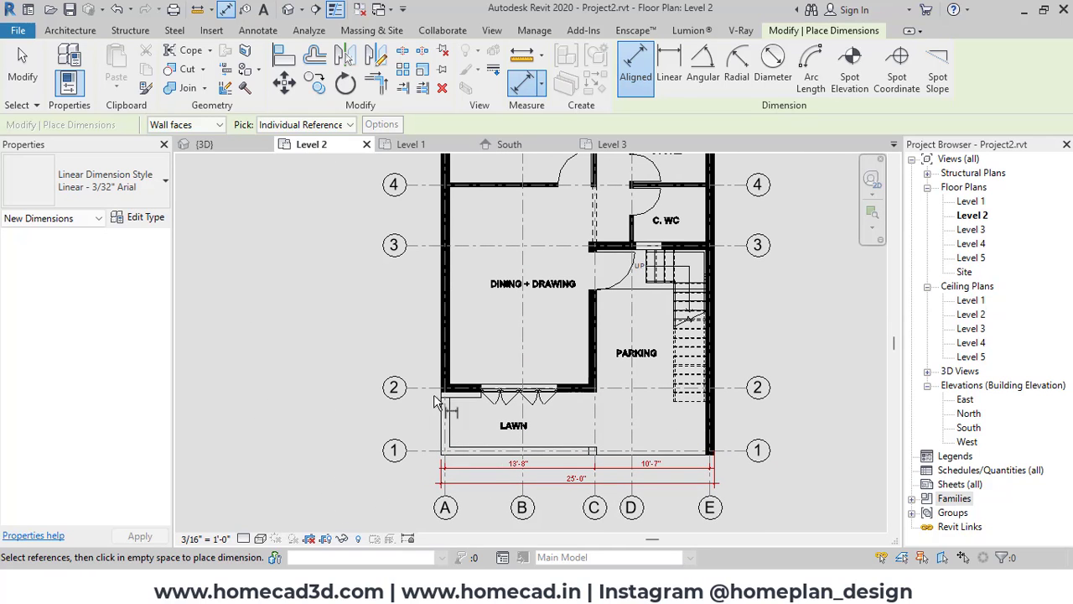
scroll(420, 423, up, 1)
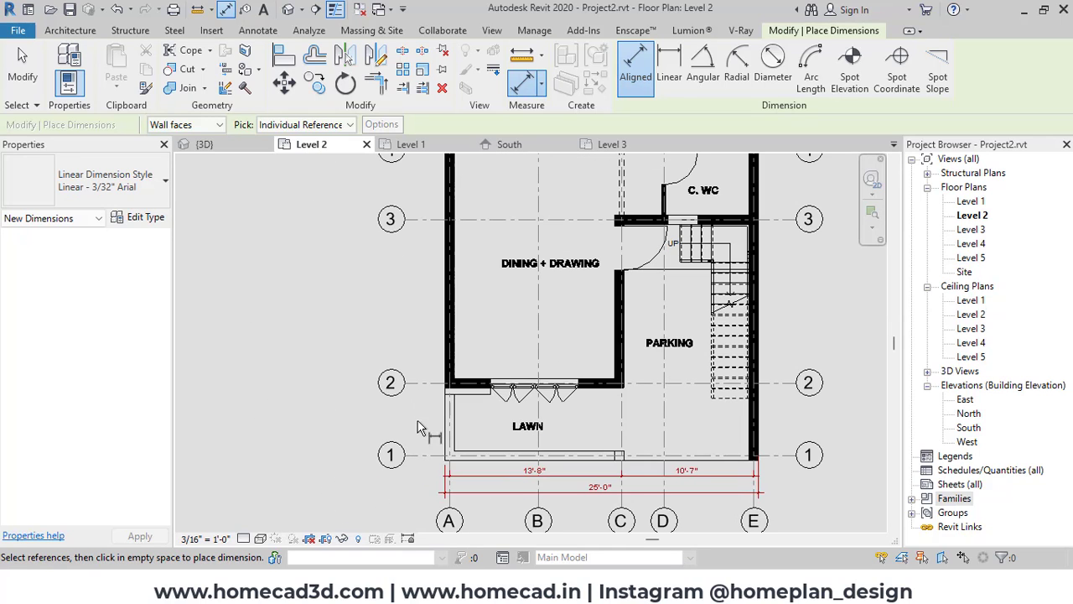
click(419, 454)
click(420, 383)
scroll(420, 382, down, 1)
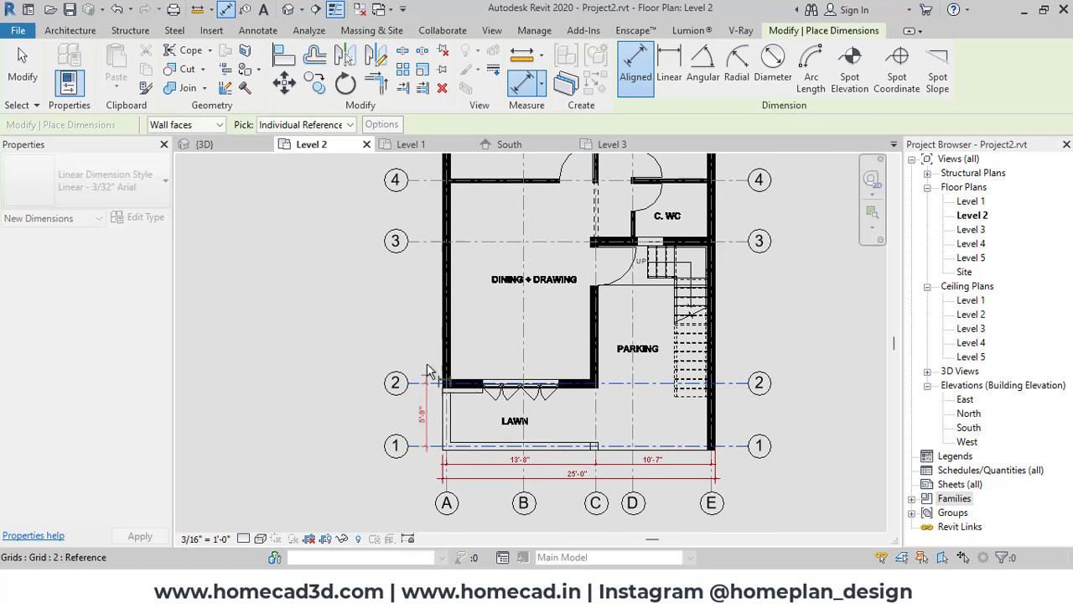
middle_drag(424, 323, 420, 398)
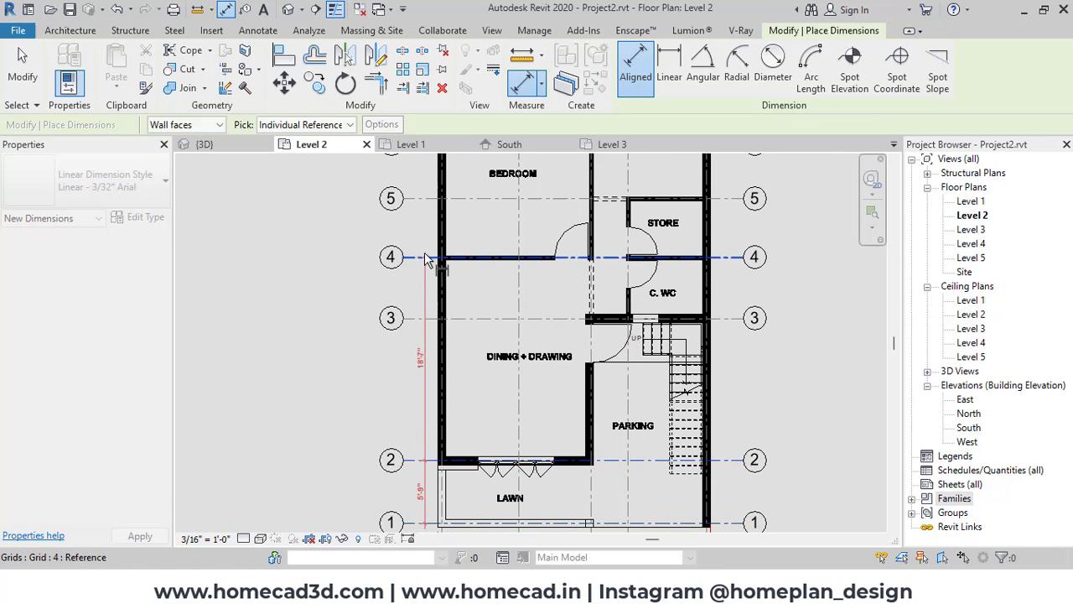
middle_drag(425, 261, 399, 395)
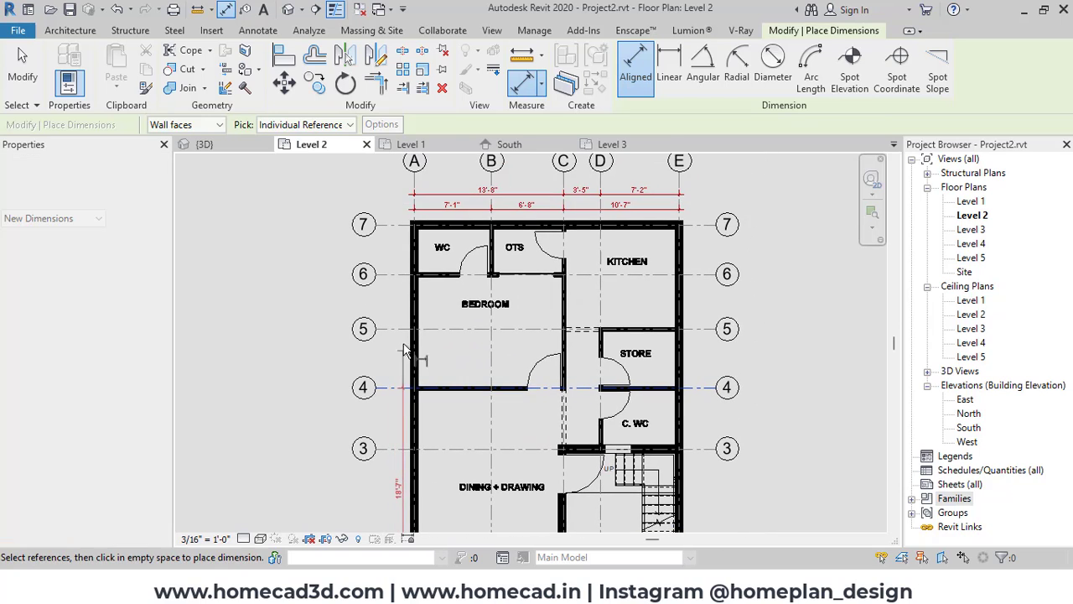
click(402, 277)
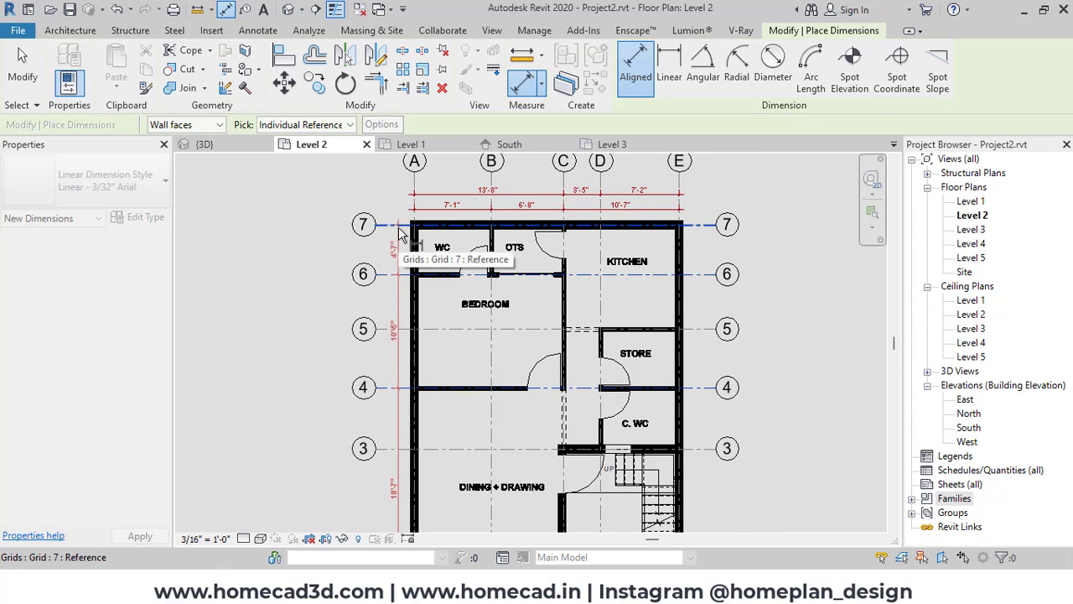
click(401, 236)
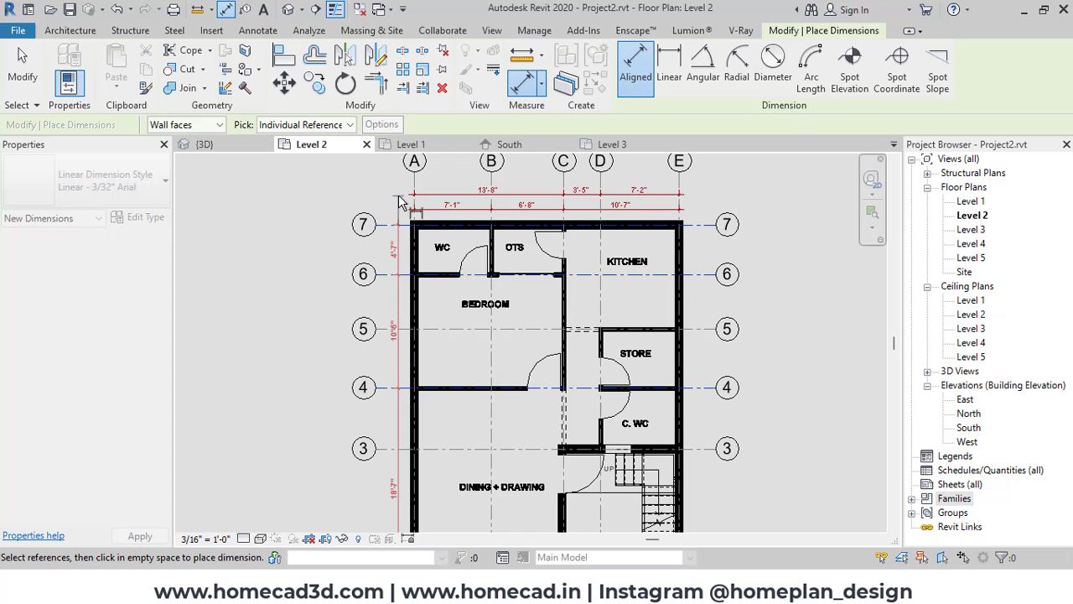
click(399, 201)
scroll(392, 288, down, 1)
middle_drag(425, 388, 422, 324)
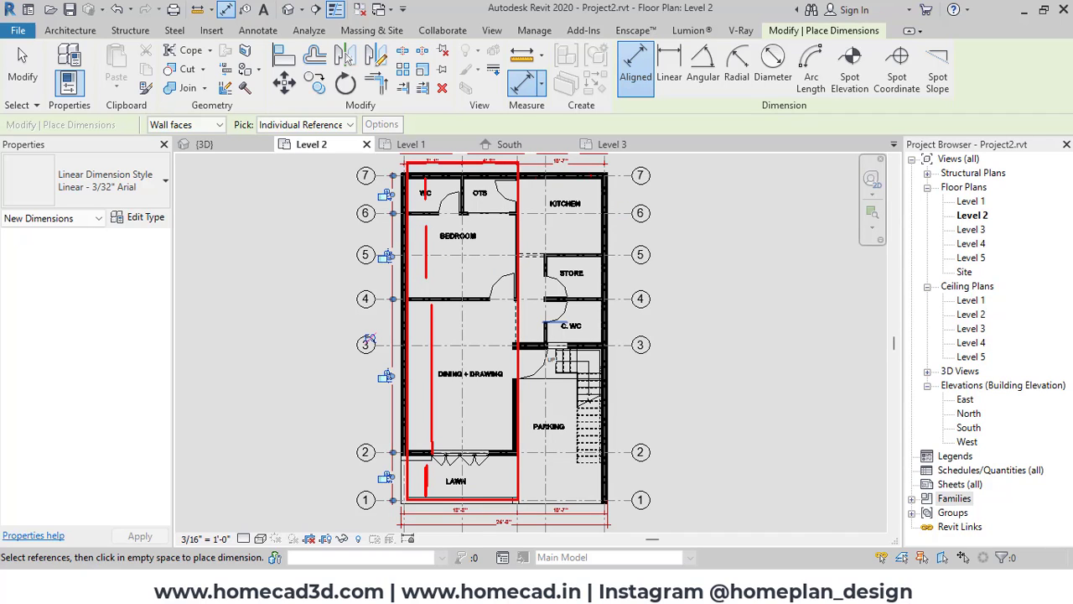
drag(581, 217, 556, 202)
key(Escape)
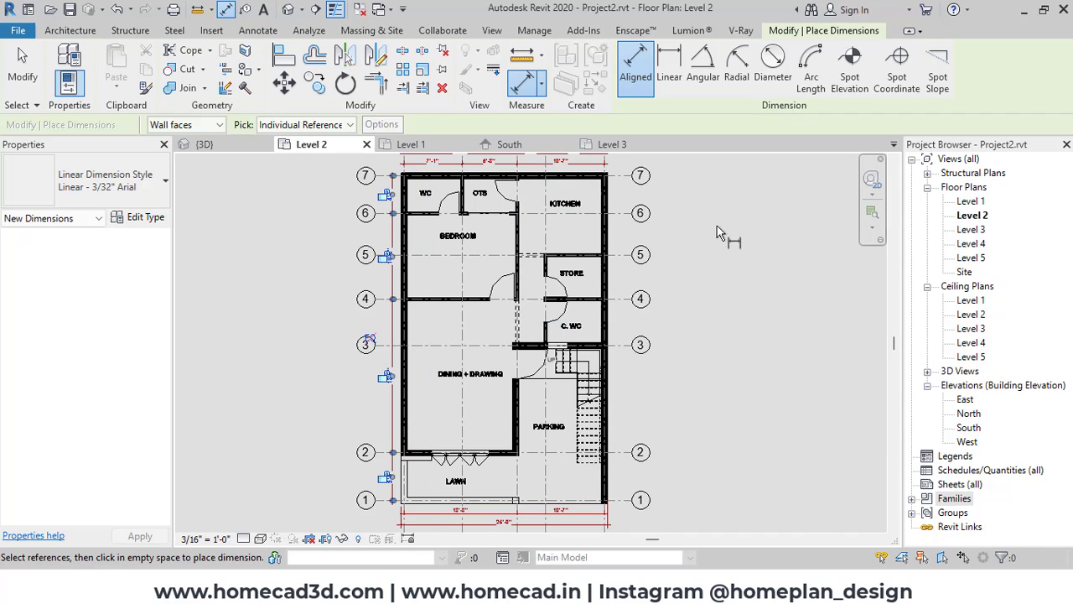
middle_drag(715, 252, 660, 271)
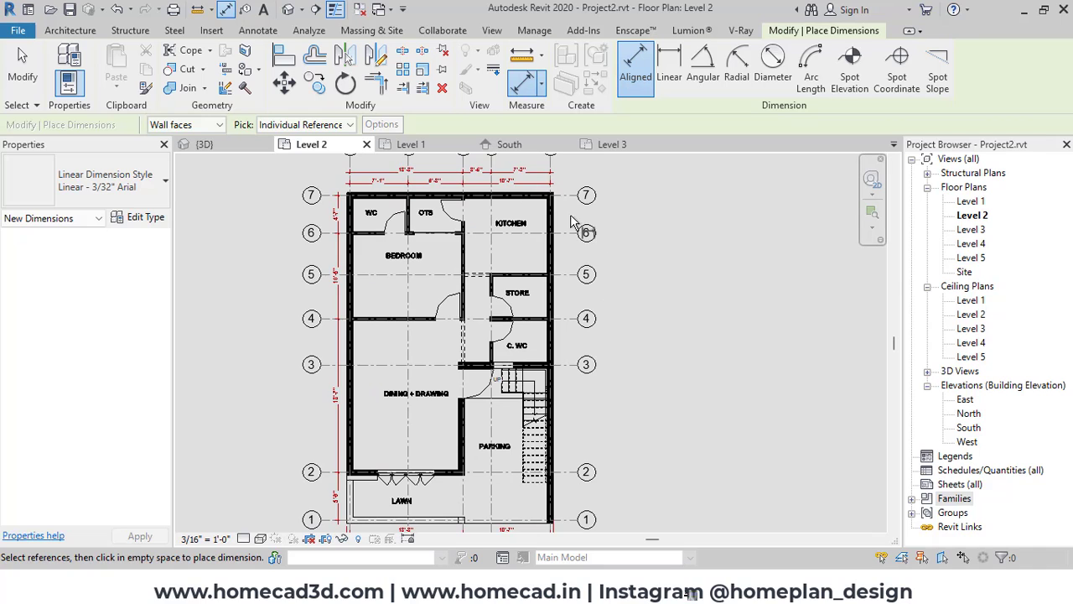